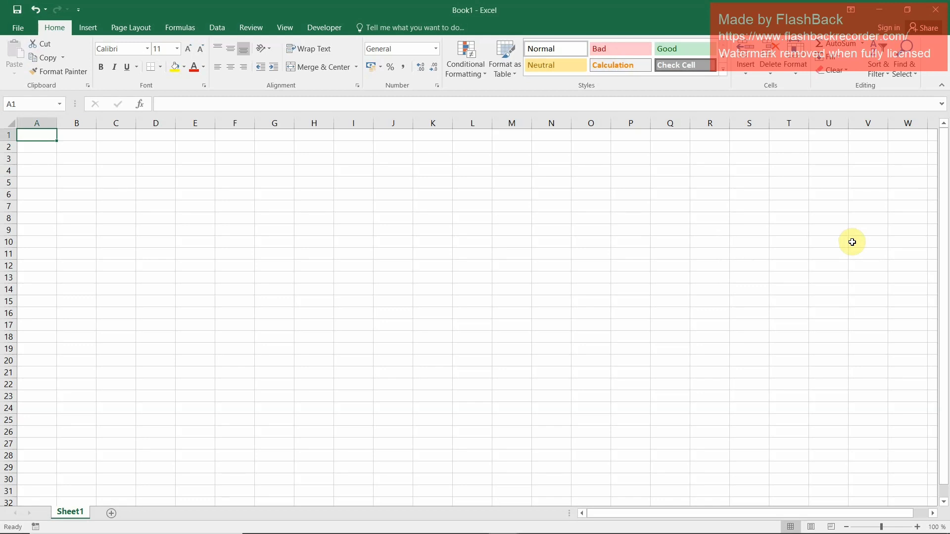
{"action": "left_click", "coordinate": [552, 214]}
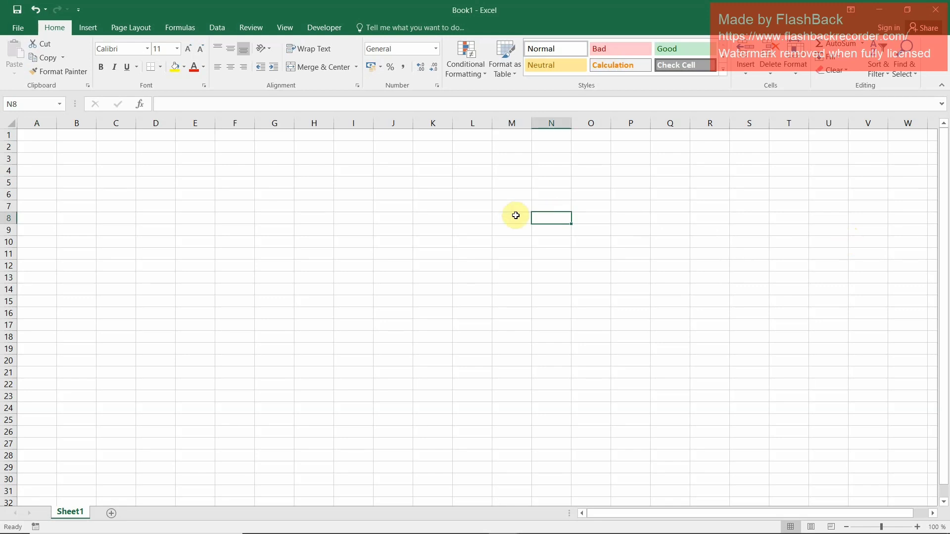
{"action": "left_click", "coordinate": [380, 182]}
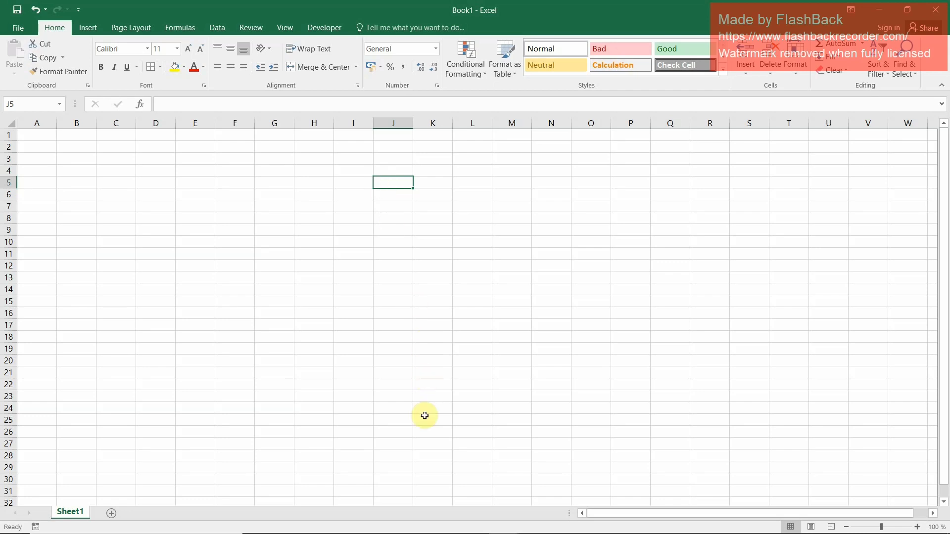
{"action": "left_click", "coordinate": [480, 412]}
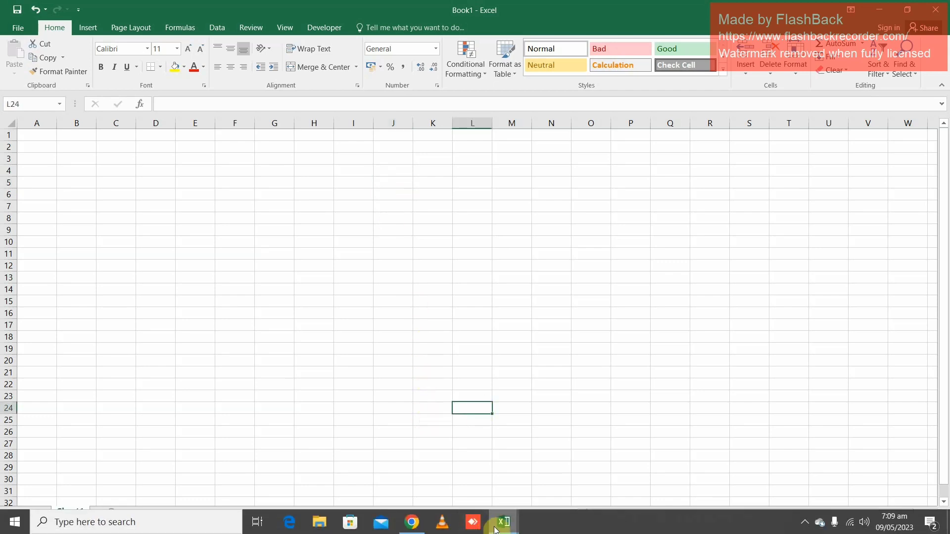
Switch to the Suzuki Invoice (181) workbook and review the sales tax invoice on its sheet and in print preview
{"action": "mouse_move", "coordinate": [506, 521]}
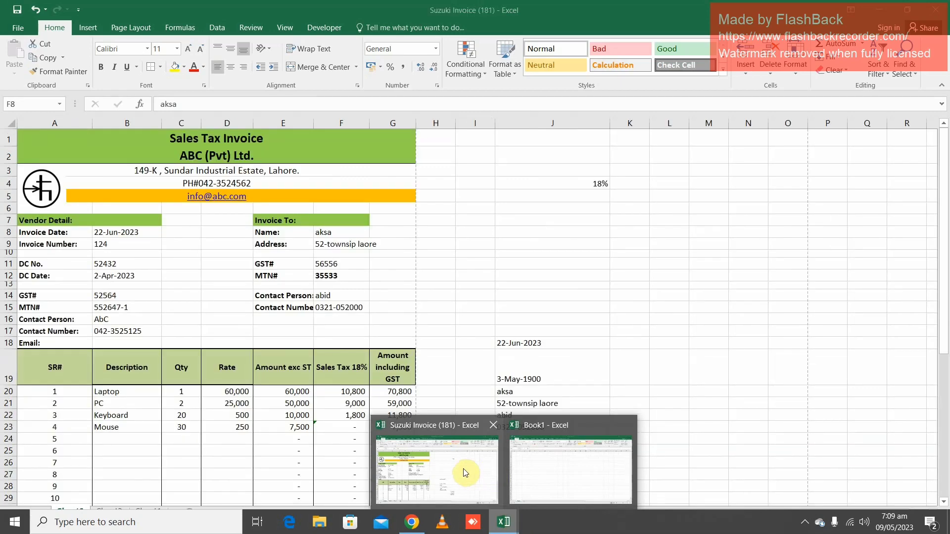
{"action": "left_click", "coordinate": [465, 472]}
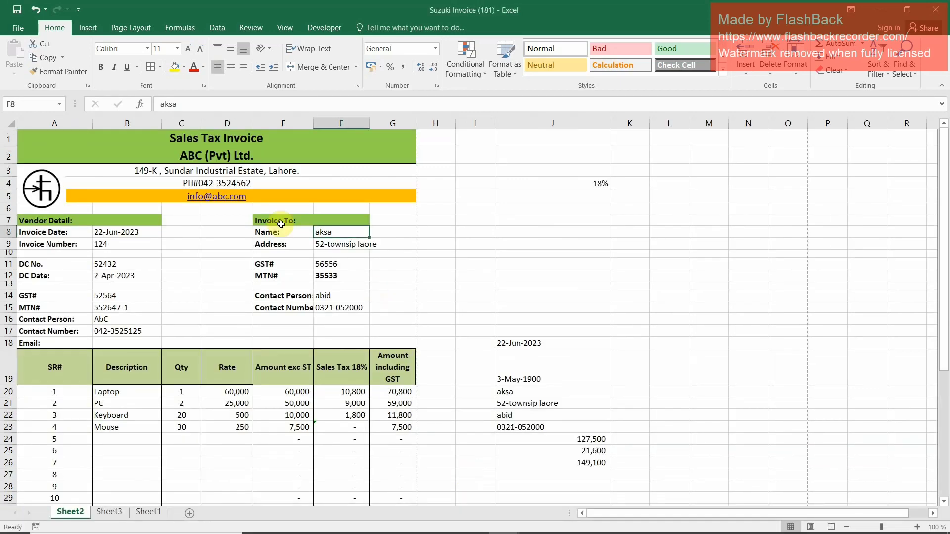
{"action": "scroll", "coordinate": [140, 214], "scroll_direction": "down", "scroll_amount": 6}
{"action": "scroll", "coordinate": [148, 221], "scroll_direction": "up", "scroll_amount": 6}
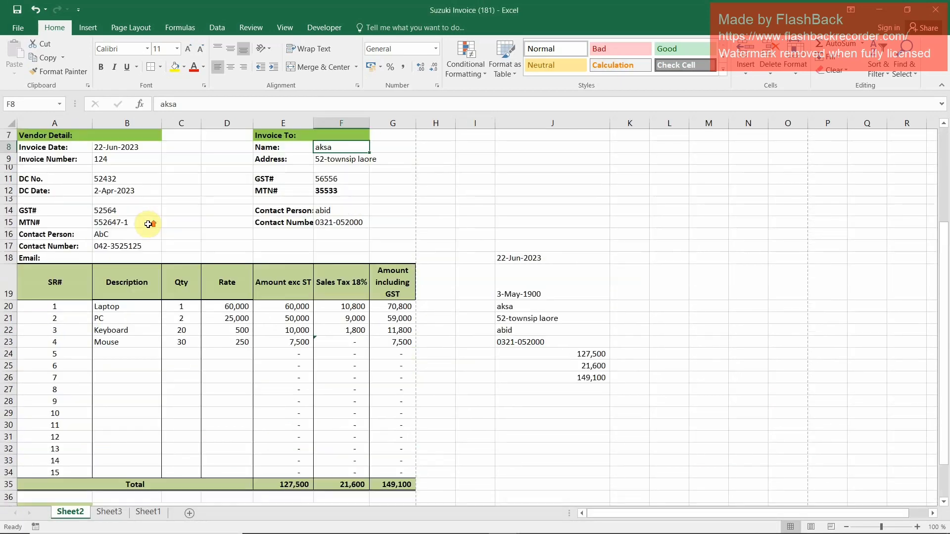
{"action": "left_click", "coordinate": [18, 28]}
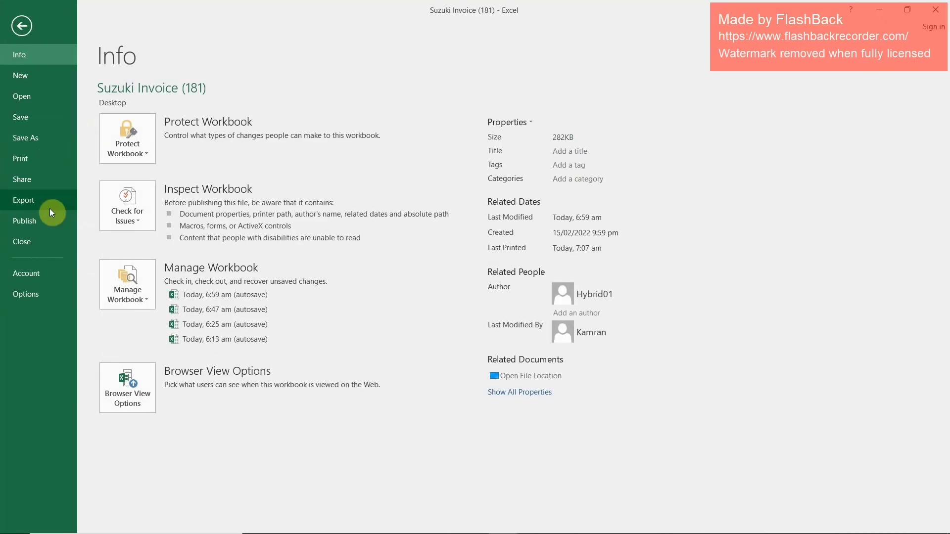
{"action": "left_click", "coordinate": [24, 158]}
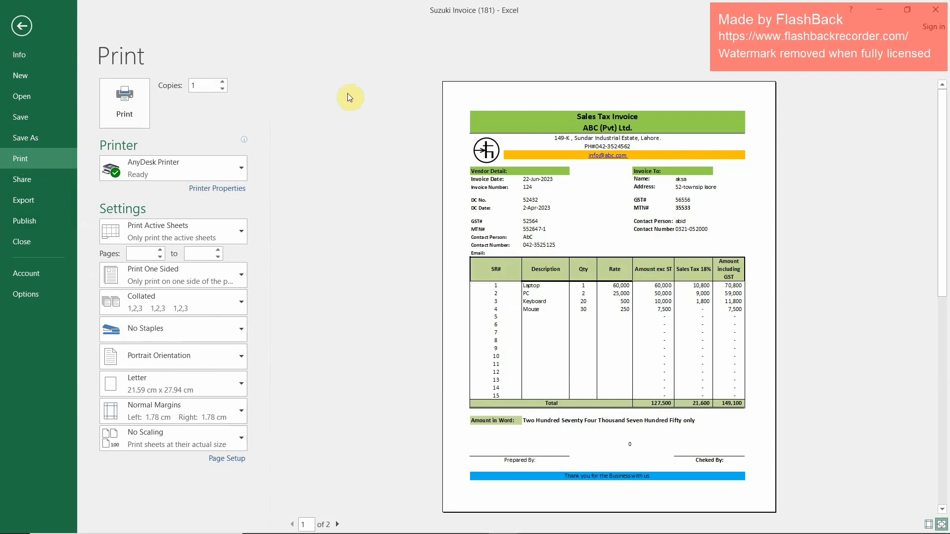
{"action": "key", "text": "Escape"}
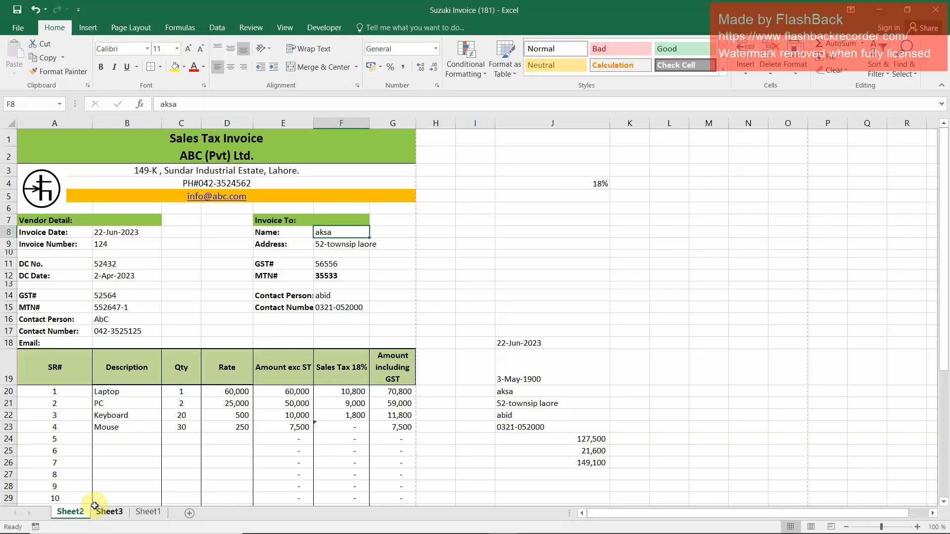
Examine the invoice database table on Sheet3 against the invoice form on Sheet2
{"action": "left_click", "coordinate": [110, 513]}
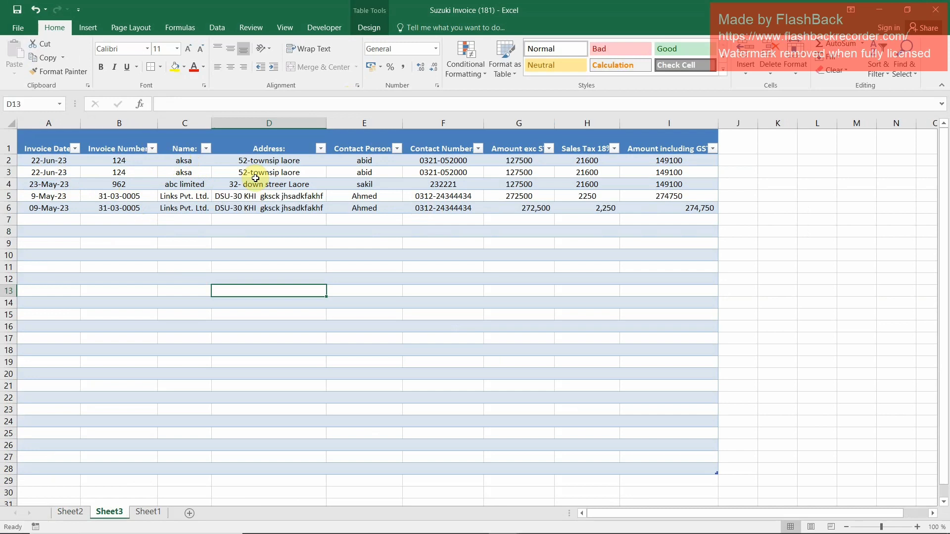
{"action": "left_click", "coordinate": [277, 161]}
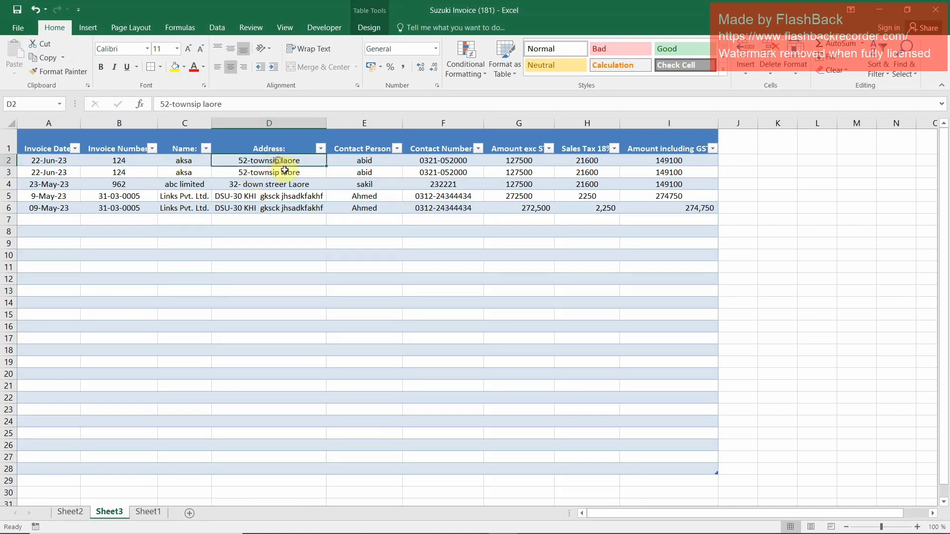
{"action": "left_click", "coordinate": [81, 513]}
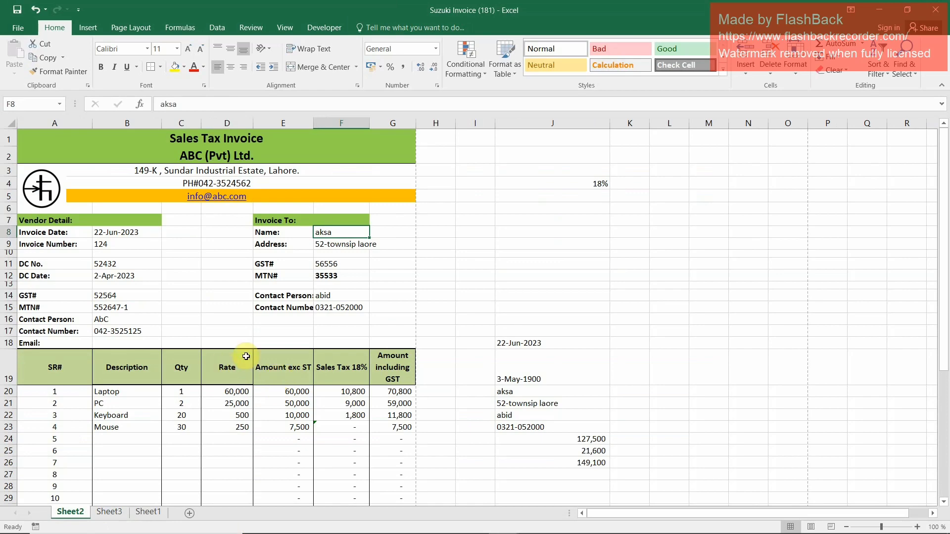
{"action": "left_click", "coordinate": [110, 512]}
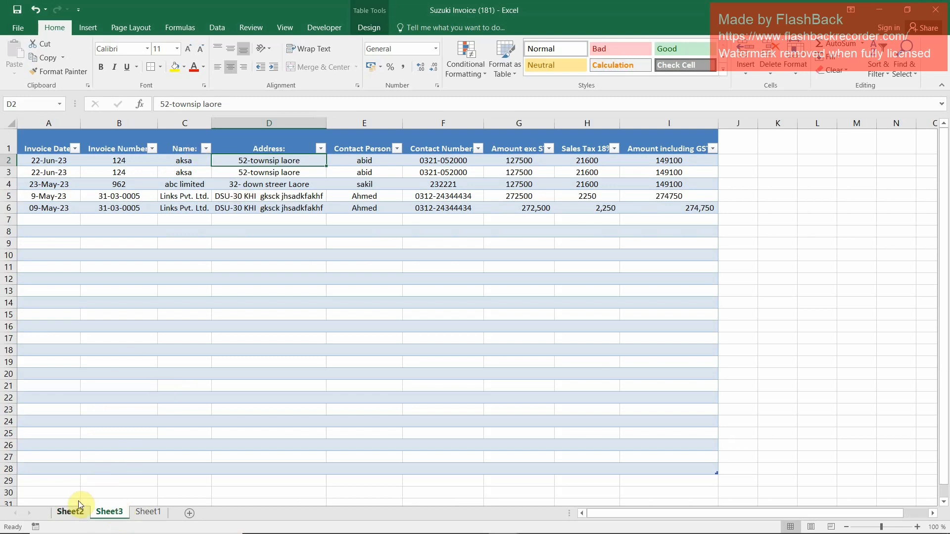
{"action": "left_click", "coordinate": [79, 513]}
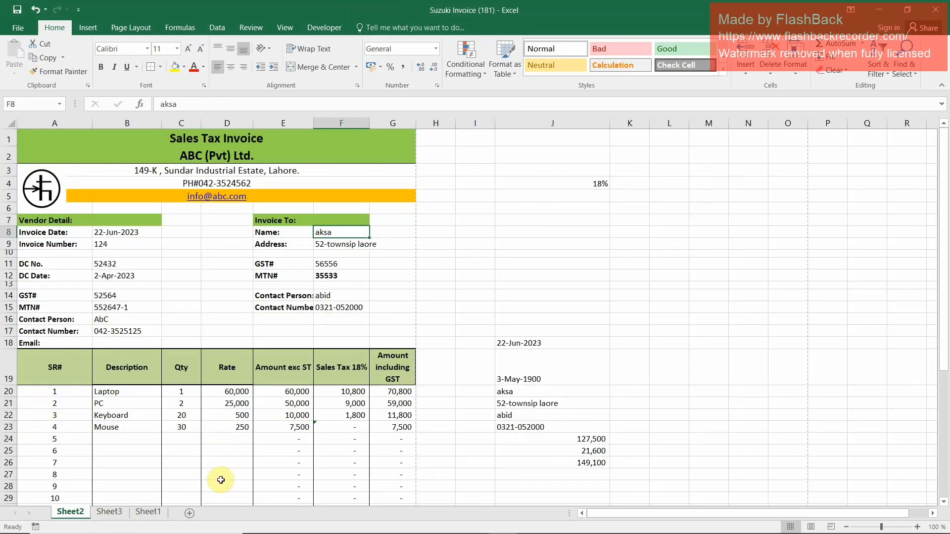
Switch to the blank Book1 workbook and make its page break lines show by opening and leaving the print preview
{"action": "left_click", "coordinate": [512, 519]}
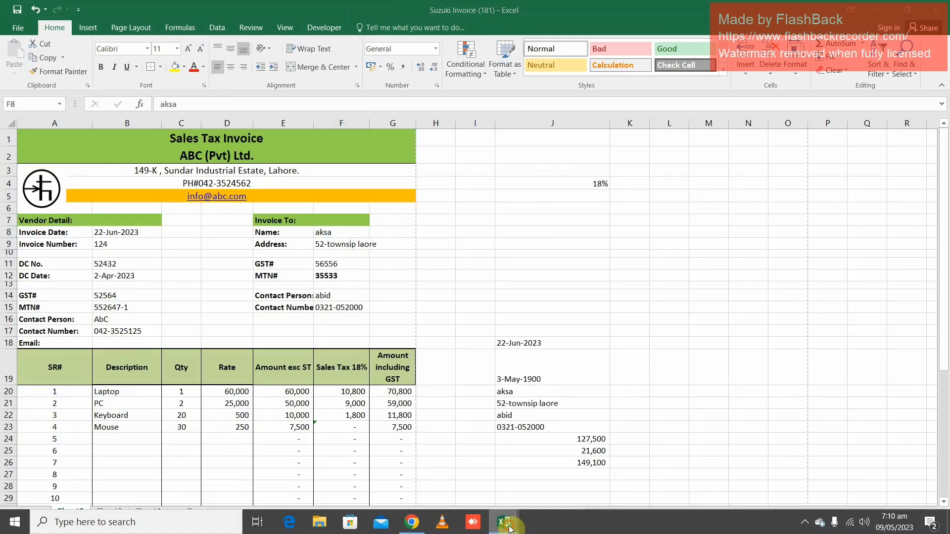
{"action": "left_click", "coordinate": [572, 469]}
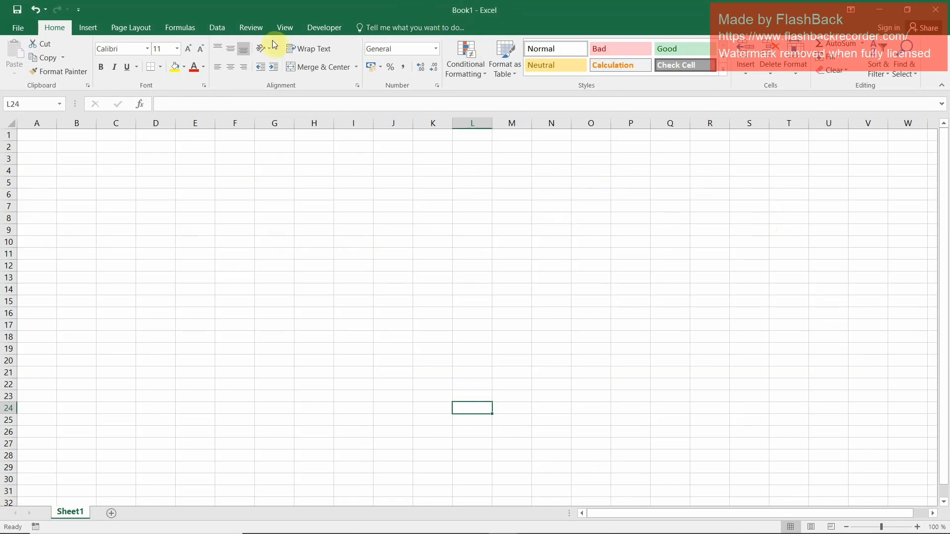
{"action": "left_click", "coordinate": [44, 135]}
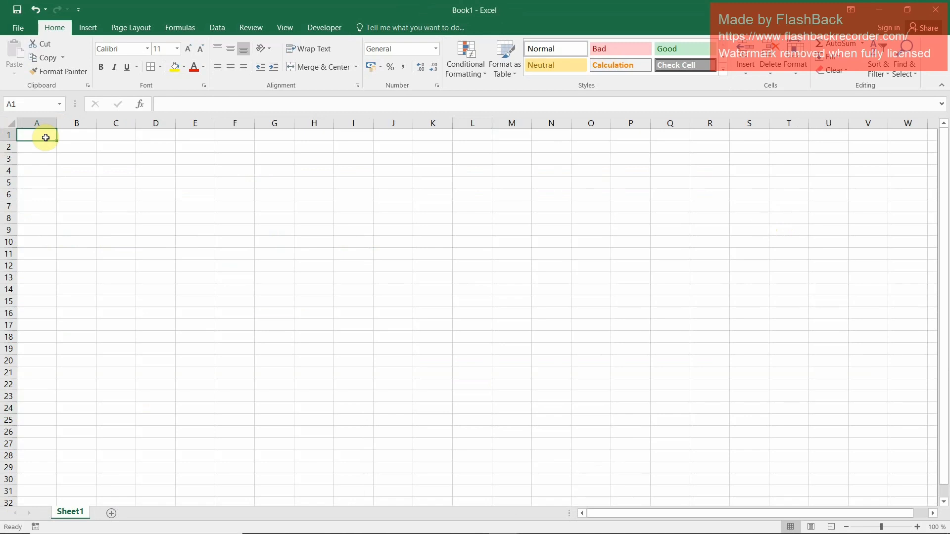
{"action": "key", "text": "ctrl+p"}
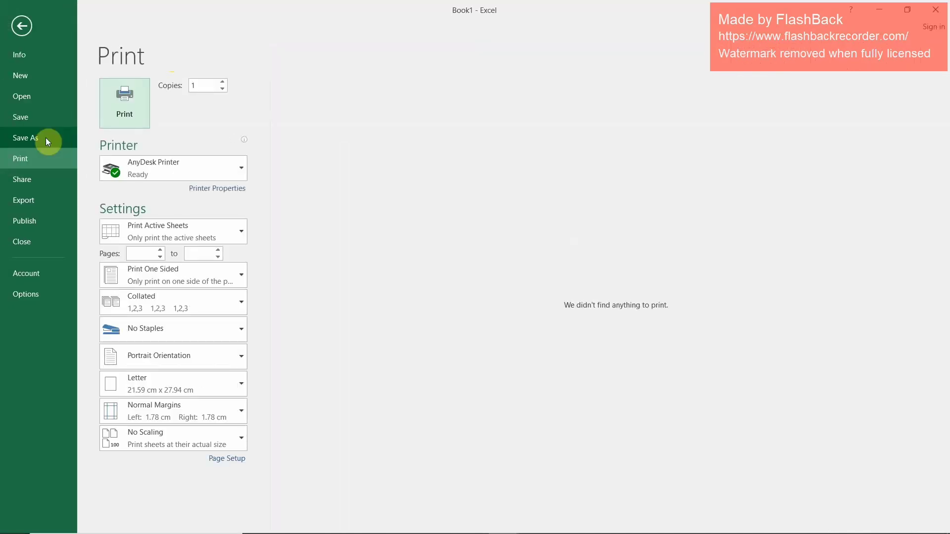
{"action": "key", "text": "Escape"}
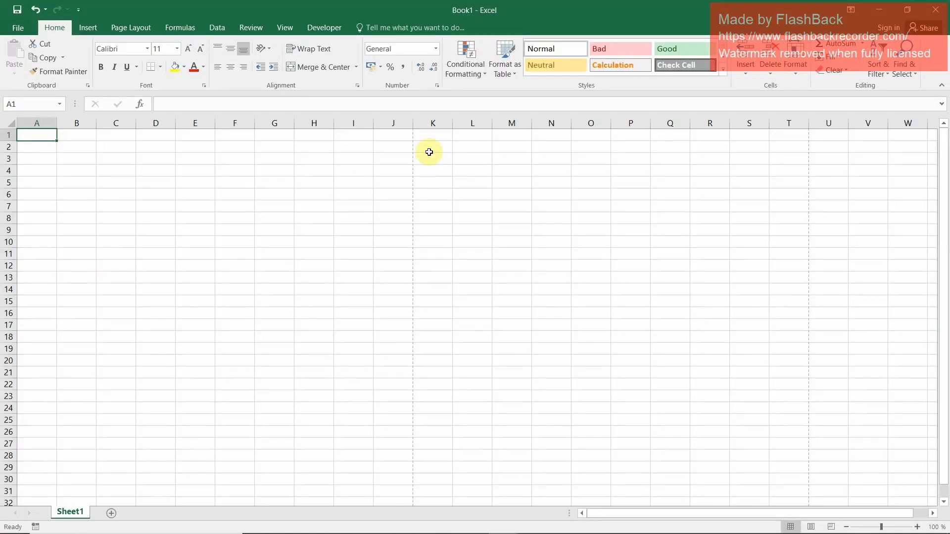
Check the extent of the first printed page across to column J and down to row 47, and return to cell A1
{"action": "left_click_drag", "start_coordinate": [405, 133], "coordinate": [368, 453]}
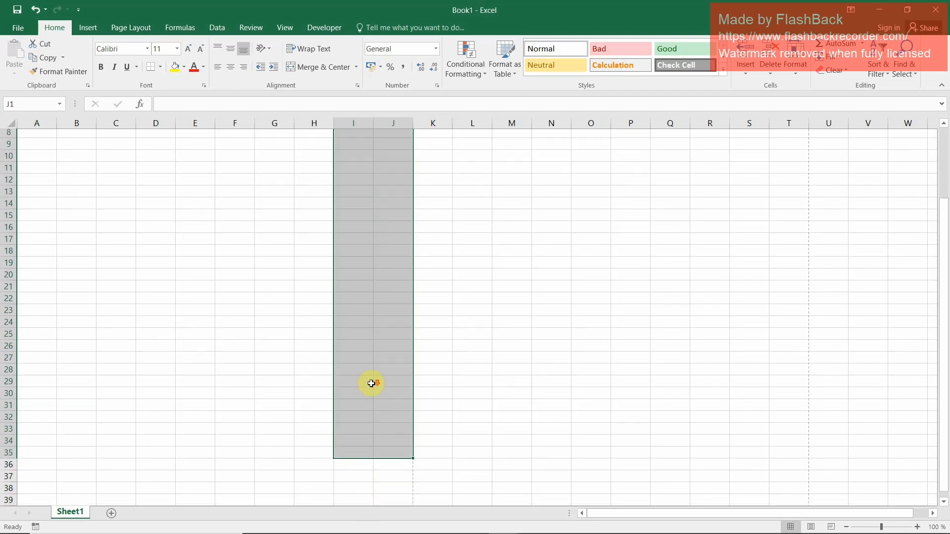
{"action": "scroll", "coordinate": [371, 384], "scroll_direction": "down", "scroll_amount": 5}
{"action": "left_click", "coordinate": [397, 407]}
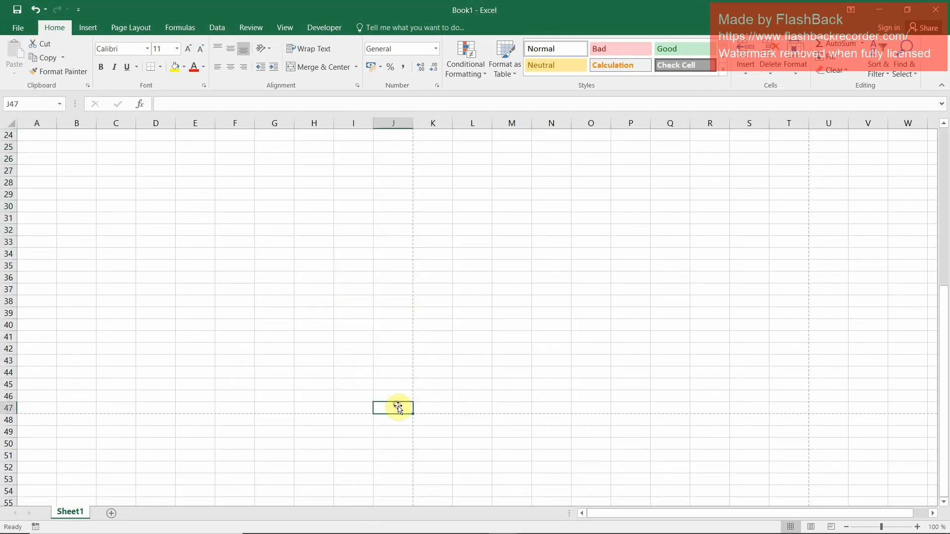
{"action": "scroll", "coordinate": [89, 367], "scroll_direction": "up", "scroll_amount": 8}
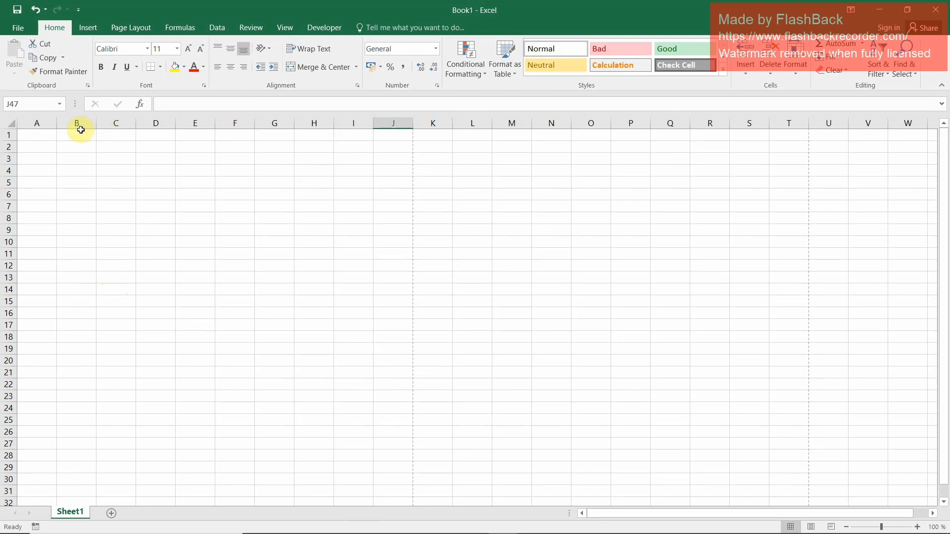
{"action": "left_click", "coordinate": [25, 134]}
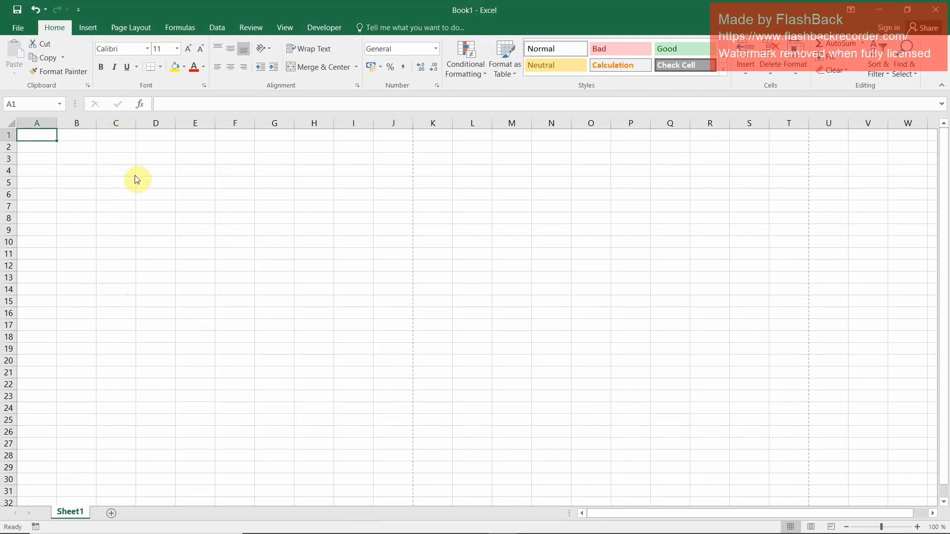
Review the page orientation and paper size options for the sheet, including A4
{"action": "left_click", "coordinate": [132, 27]}
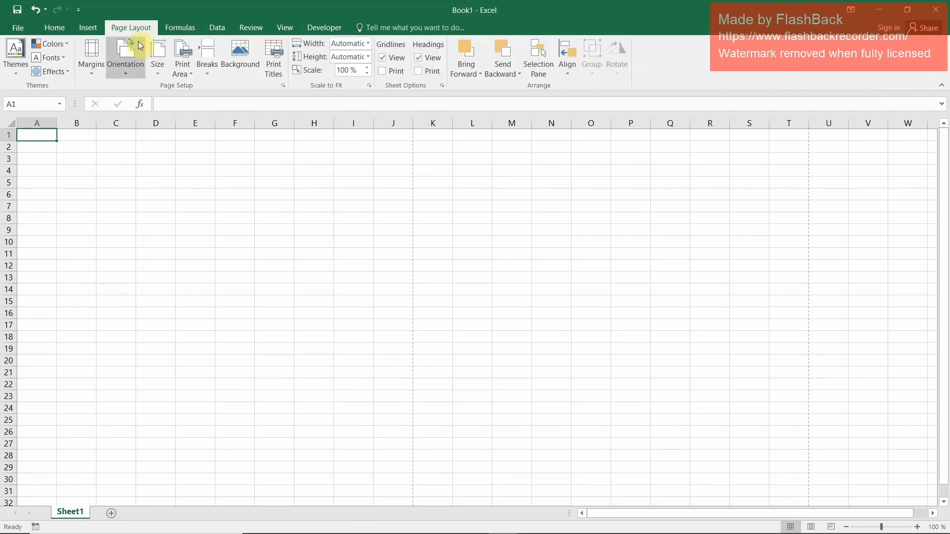
{"action": "left_click", "coordinate": [125, 75]}
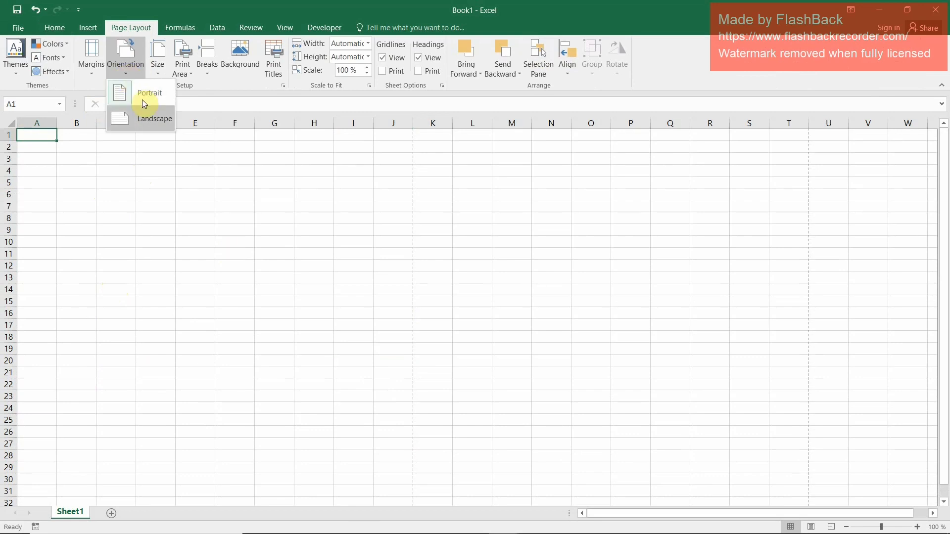
{"action": "left_click", "coordinate": [123, 69]}
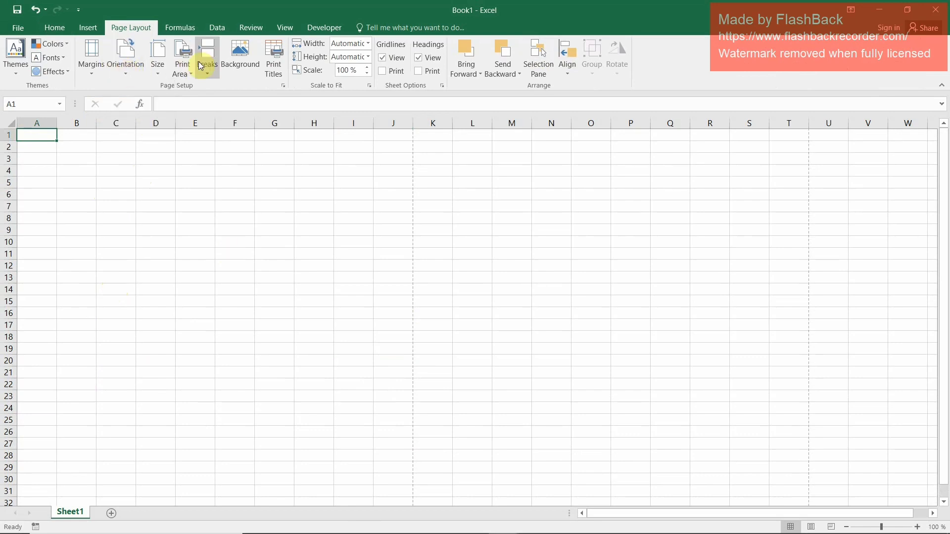
{"action": "left_click", "coordinate": [156, 74]}
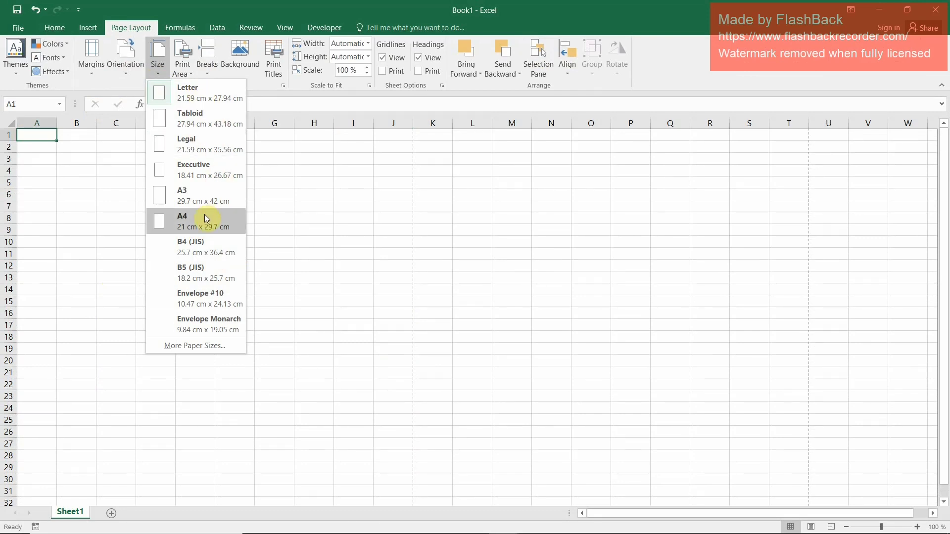
{"action": "left_click", "coordinate": [102, 192]}
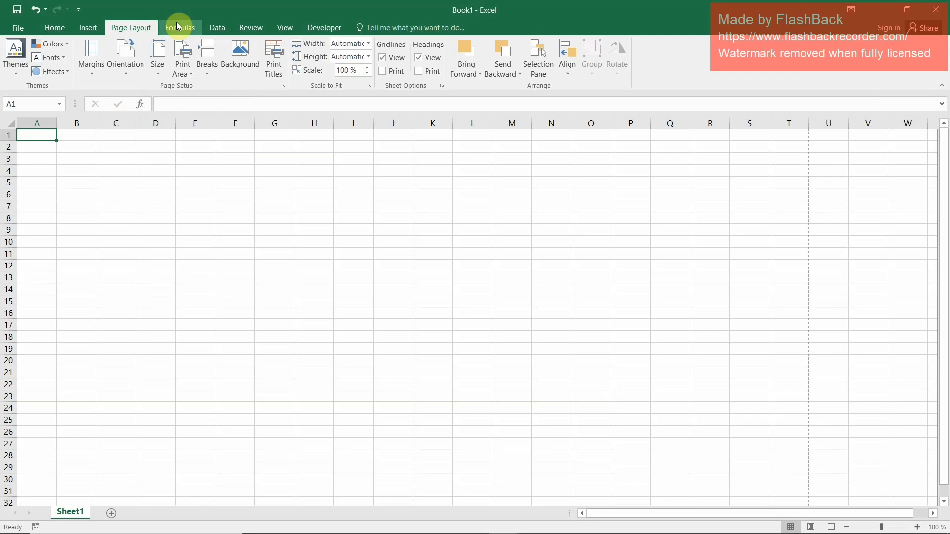
Enter the heading "Sales Tax Invoice" in cell A1
{"action": "type", "text": "Sales"}
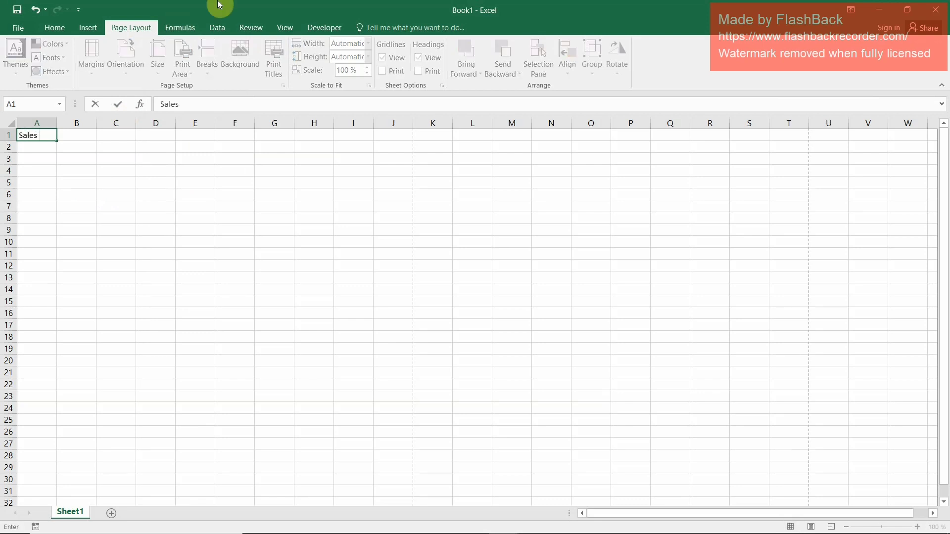
{"action": "type", "text": " Tax Invoice"}
{"action": "key", "text": "Return"}
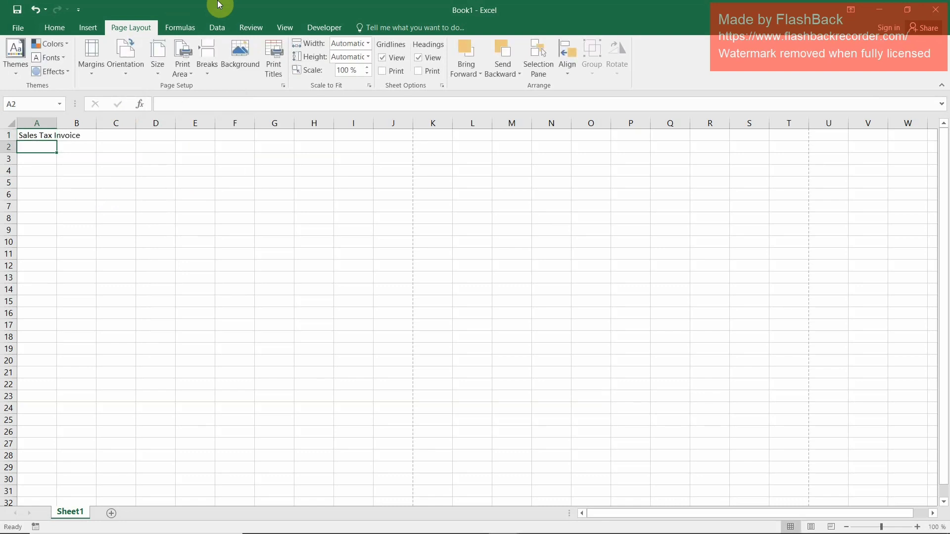
Enter the company name "ABC (PVT) Ltd." in cell A2
{"action": "type", "text": "ABC"}
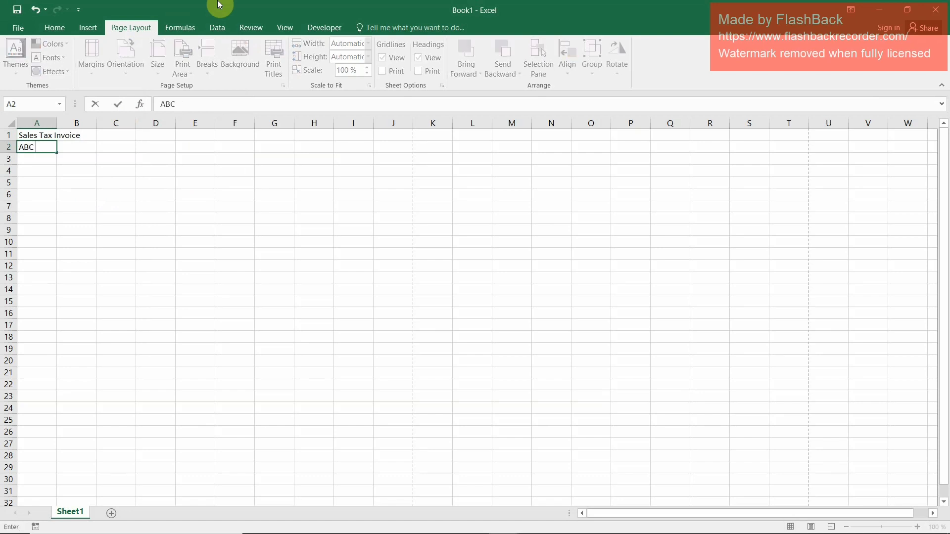
{"action": "type", "text": " (PVT) Ltd."}
{"action": "key", "text": "Return"}
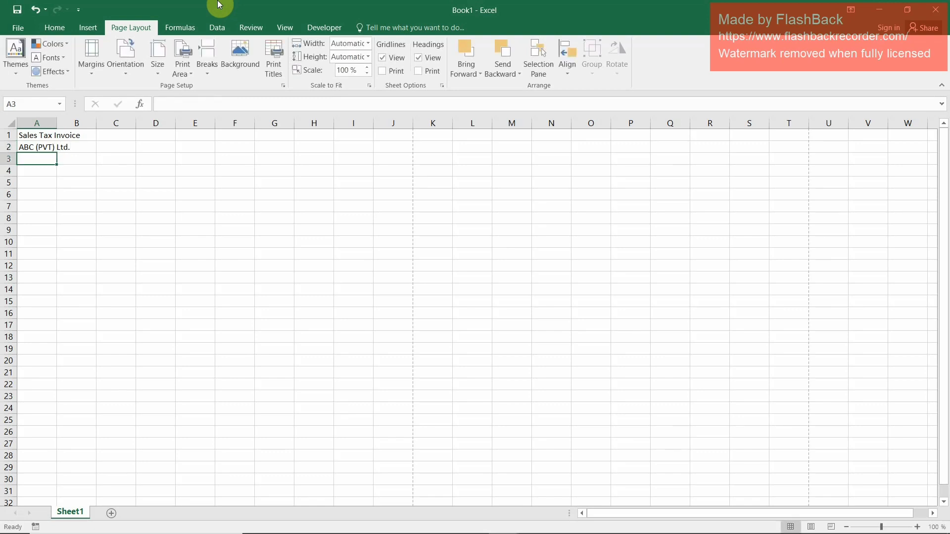
Enter the company's street address in cell A3 below the company name
{"action": "type", "text": "149-"}
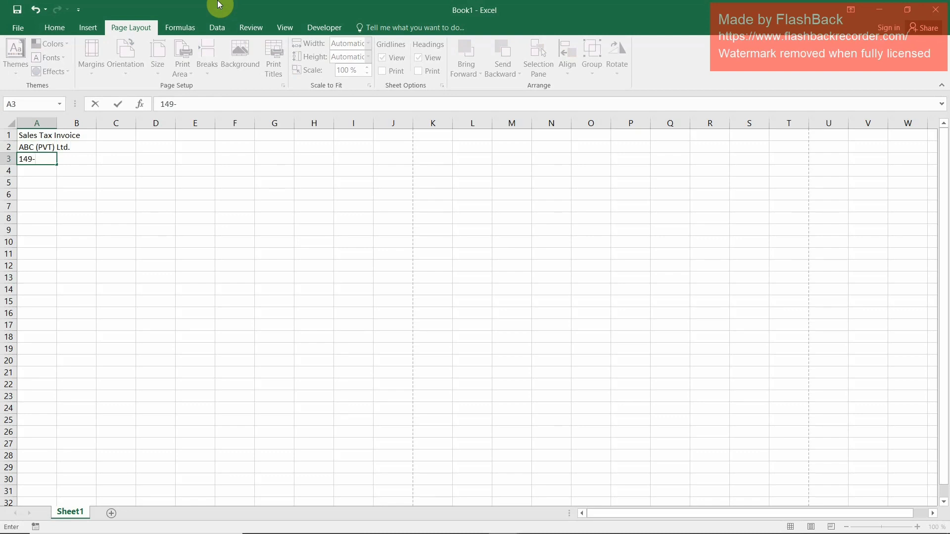
{"action": "type", "text": "K"}
{"action": "type", "text": "ndar UInd"}
{"action": "key", "text": "BackSpace"}
{"action": "key", "text": "BackSpace"}
{"action": "key", "text": "BackSpace"}
{"action": "key", "text": "BackSpace"}
{"action": "type", "text": "Indust"}
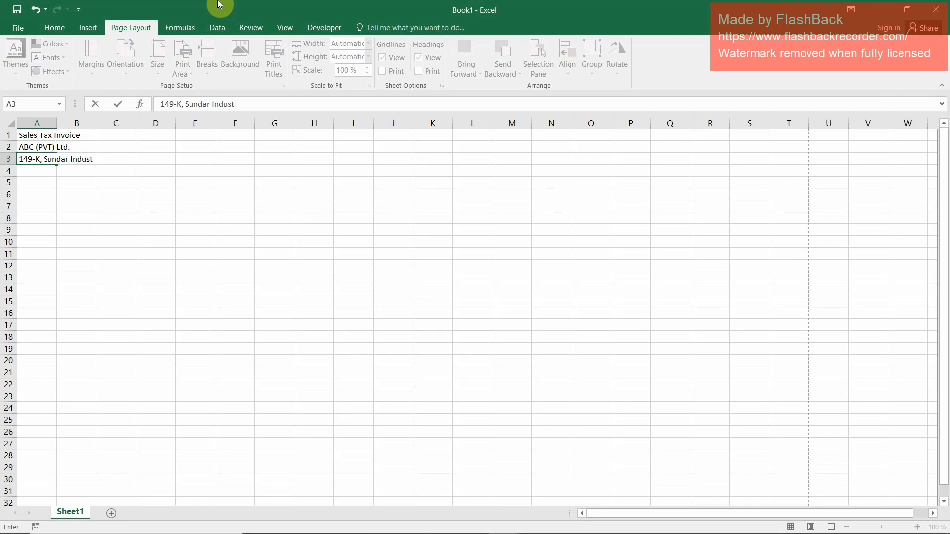
{"action": "type", "text": "rial KEstate"}
{"action": "key", "text": "Return"}
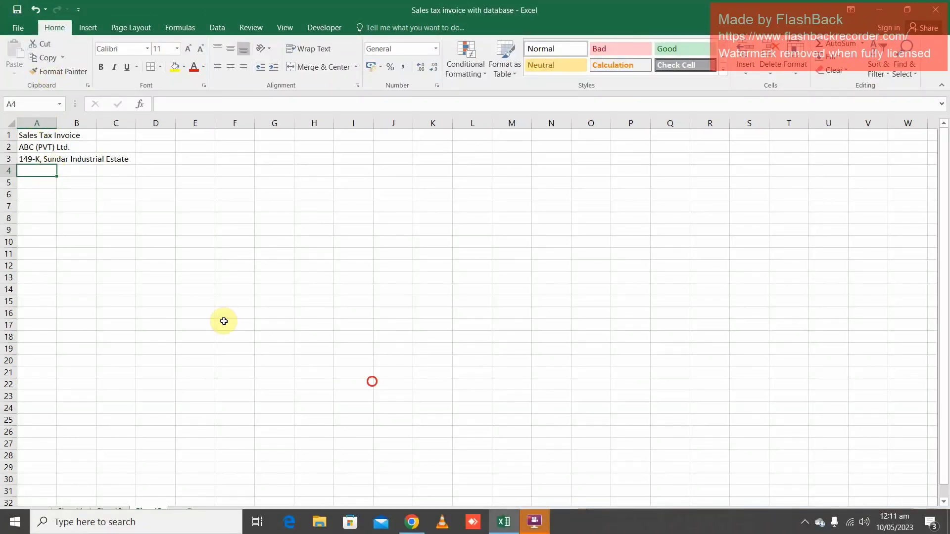
Enter the company's phone number in cell A4, prefixed with "P#"
{"action": "left_click", "coordinate": [30, 170]}
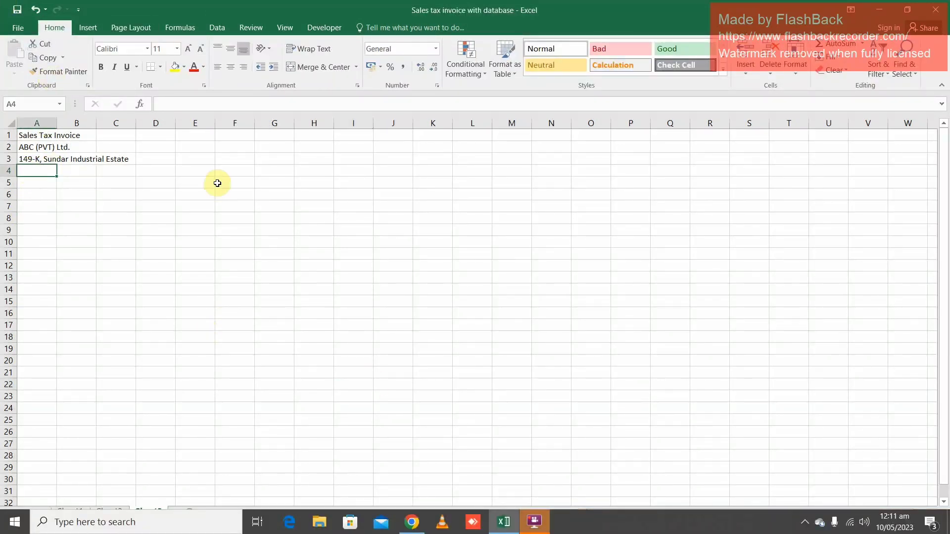
{"action": "type", "text": "P"}
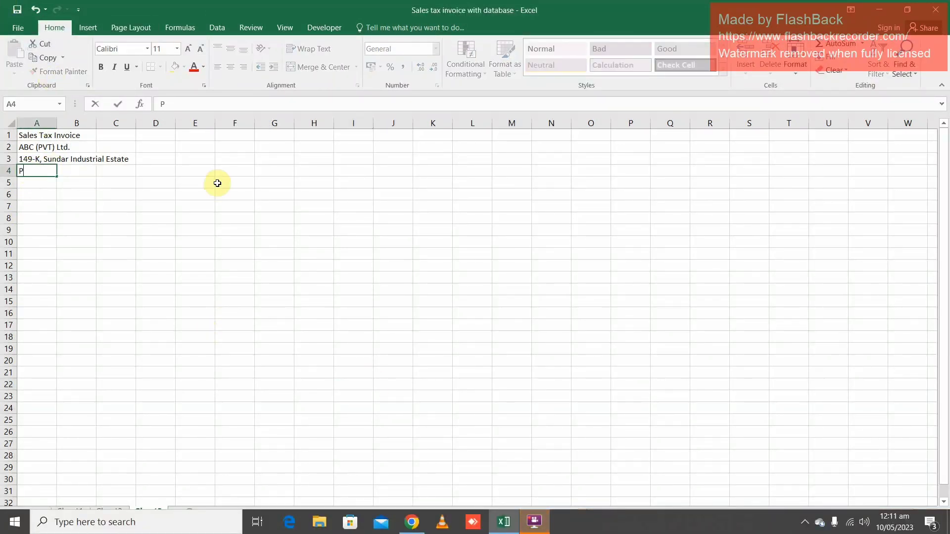
{"action": "type", "text": "H"}
{"action": "key", "text": "BackSpace"}
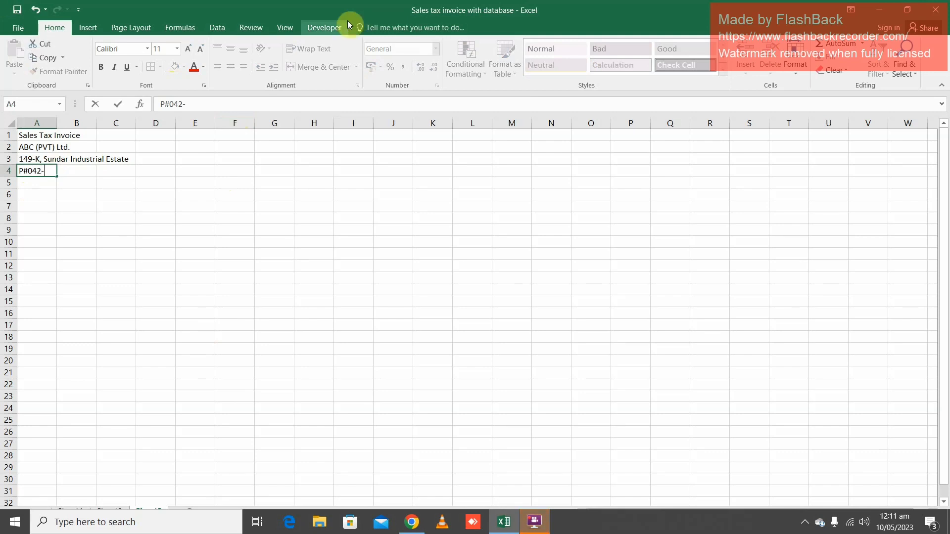
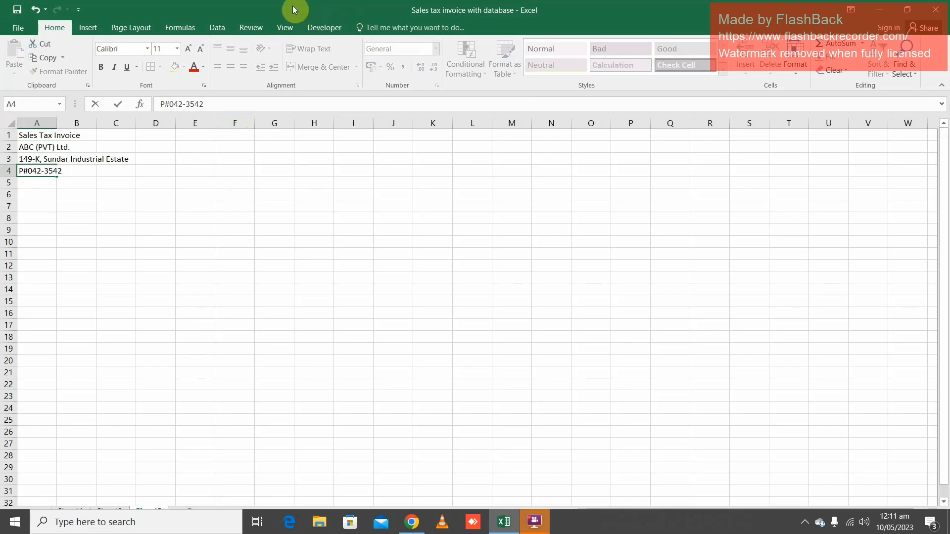
{"action": "key", "text": "Return"}
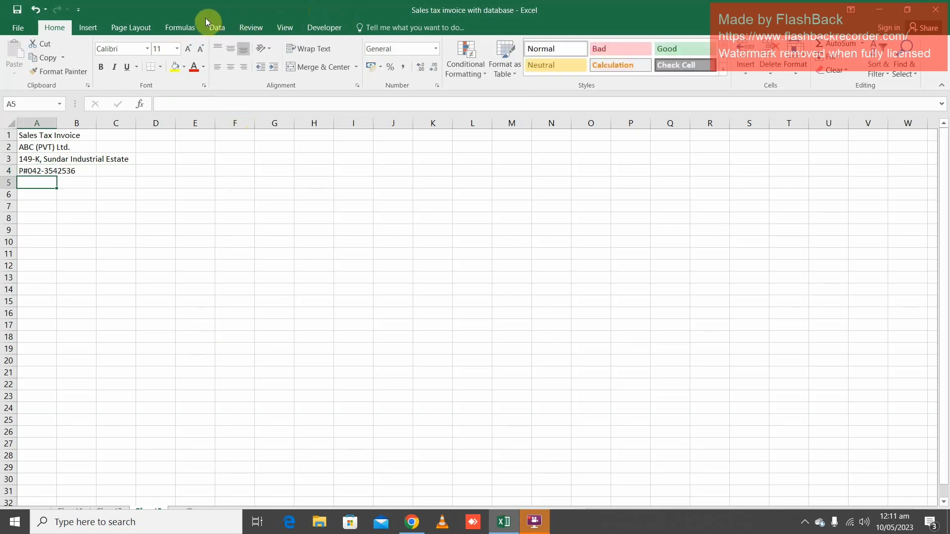
Enter the company's e-mail address in cell A5 below the phone number
{"action": "type", "text": "N"}
{"action": "key", "text": "BackSpace"}
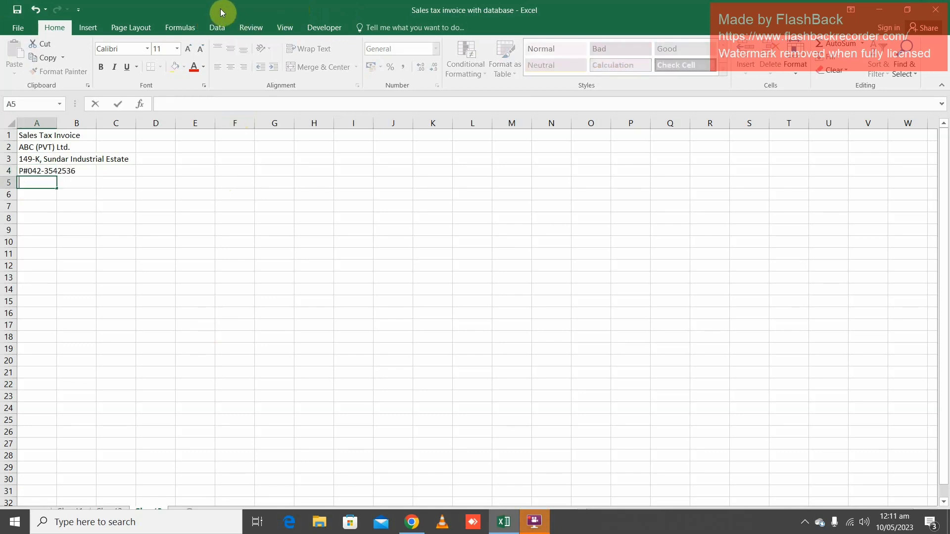
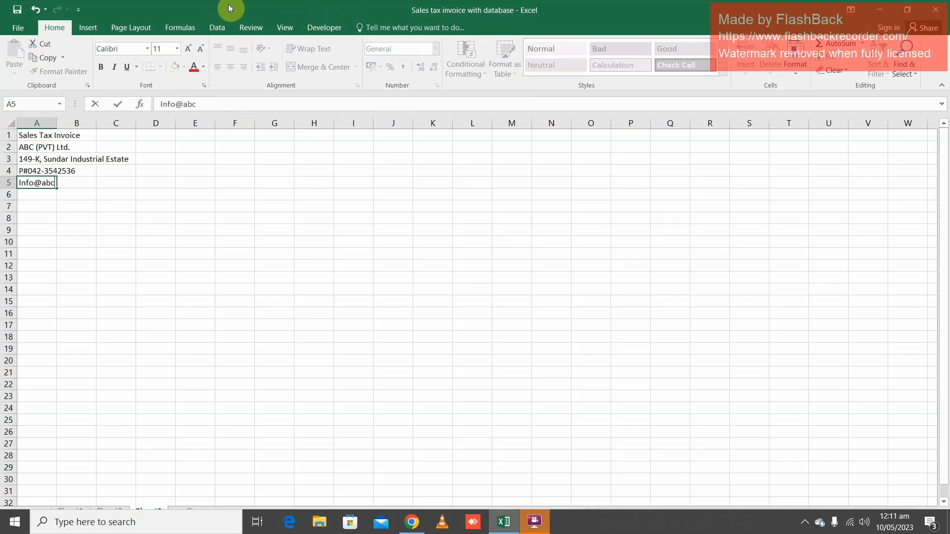
{"action": "key", "text": "Return"}
{"action": "key", "text": "Return"}
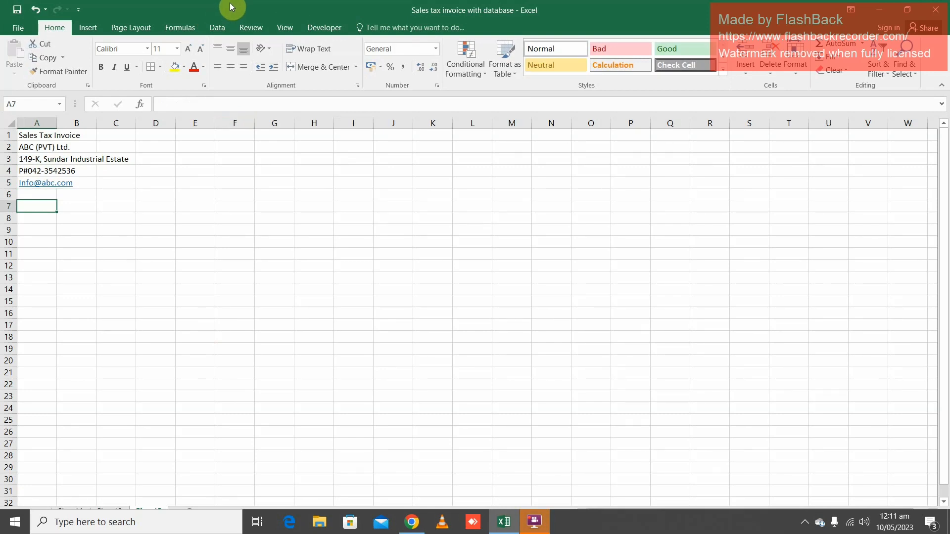
Enter the section heading "Vedor Detail:" in cell A7, leaving row 6 empty
{"action": "type", "text": "Vedor "}
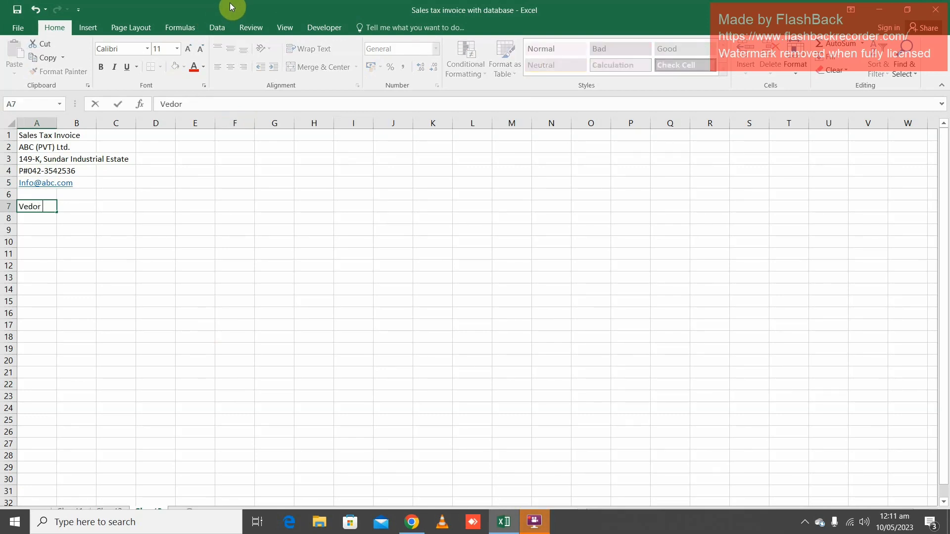
{"action": "type", "text": "Detail:"}
{"action": "key", "text": "Return"}
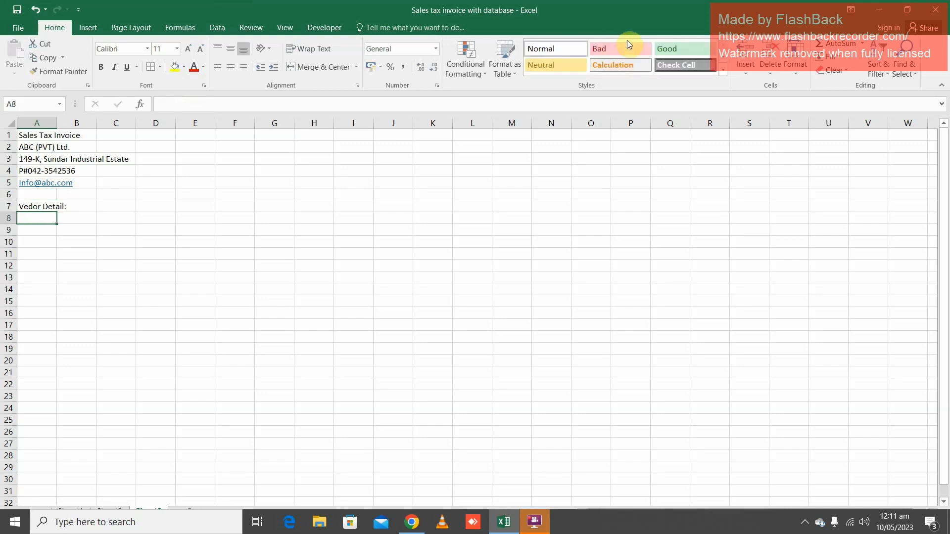
Merge cells A7:B7 of the "Vedor Detail:" heading and left-align its text
{"action": "key", "text": "Up"}
{"action": "key", "text": "shift+Right"}
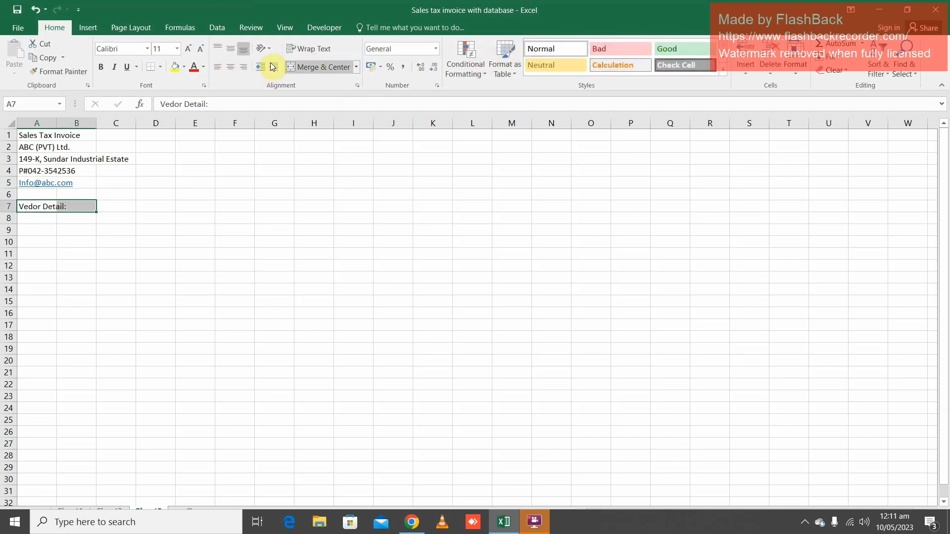
{"action": "left_click", "coordinate": [314, 66]}
{"action": "left_click", "coordinate": [217, 70]}
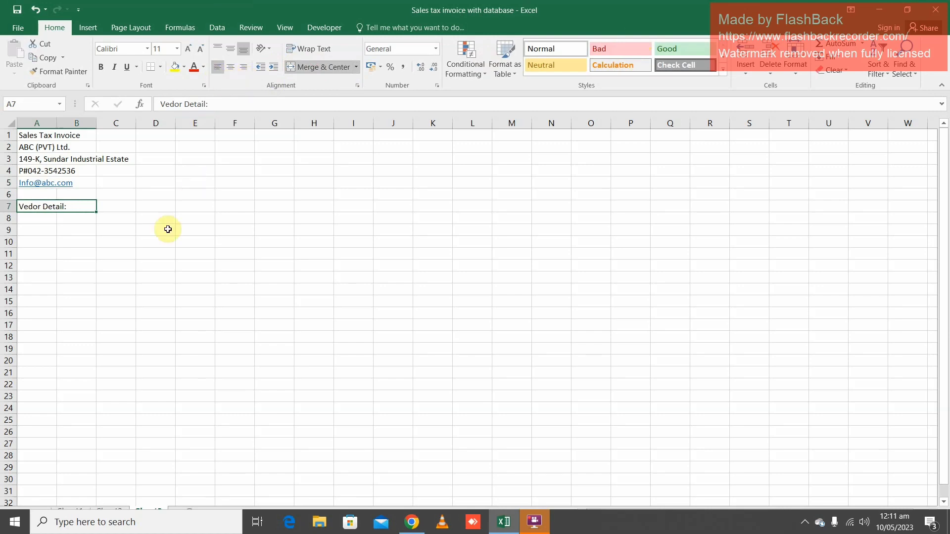
Make the "Vedor Detail:" heading bold and give it a green theme-colour fill
{"action": "left_click", "coordinate": [102, 67]}
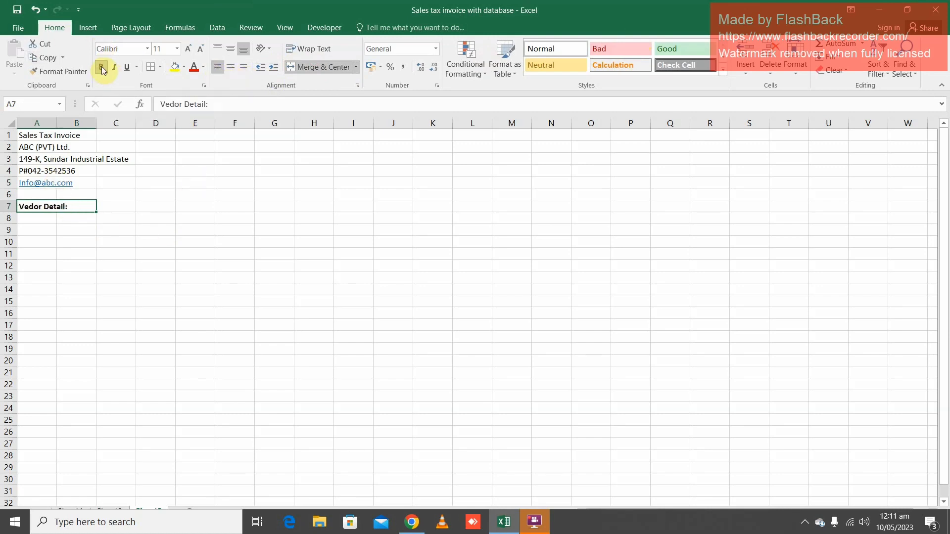
{"action": "left_click", "coordinate": [184, 67]}
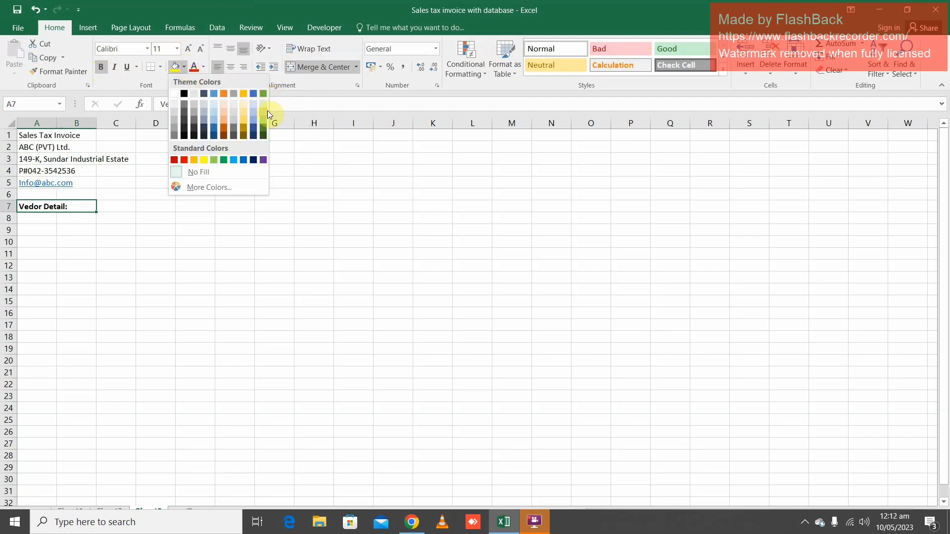
{"action": "left_click", "coordinate": [263, 94]}
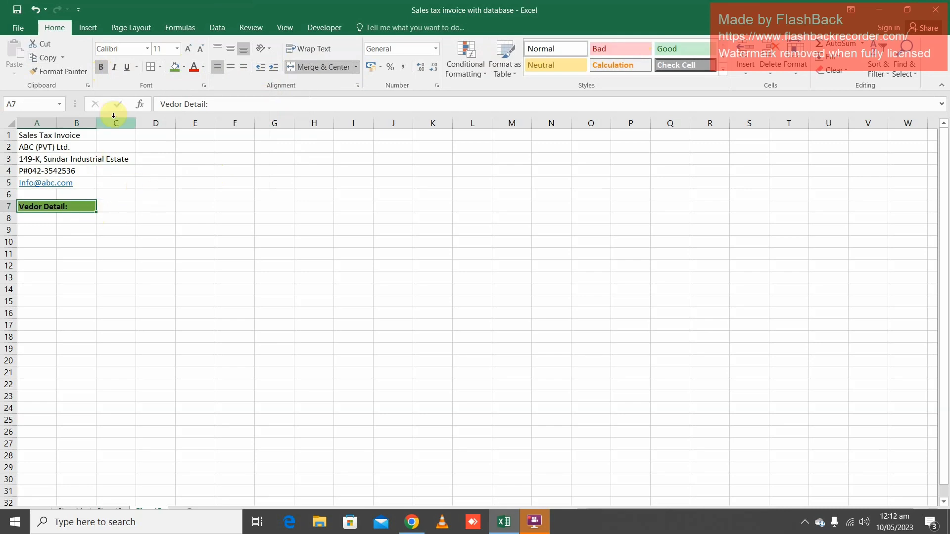
Widen column A slightly beyond its default width, without fitting the full address text
{"action": "double_click", "coordinate": [56, 125]}
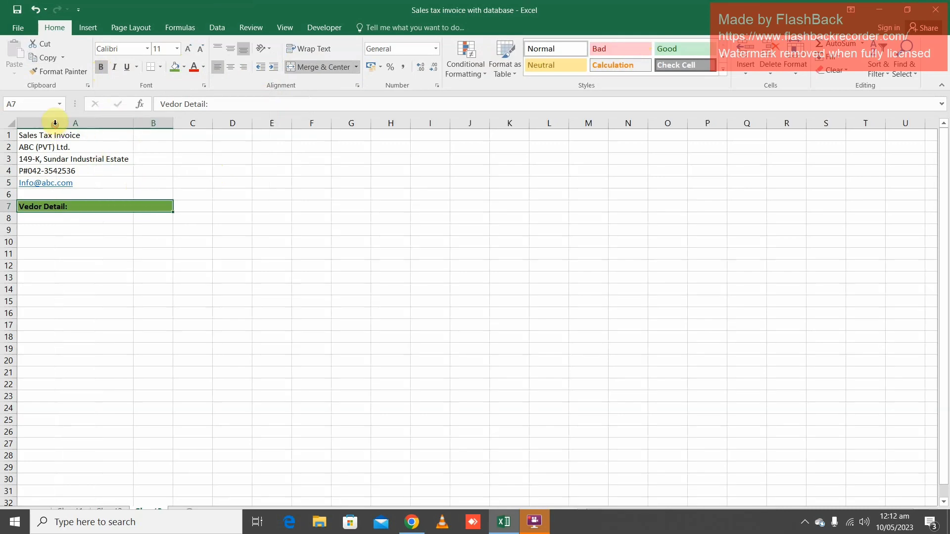
{"action": "left_click_drag", "start_coordinate": [133, 123], "coordinate": [75, 147]}
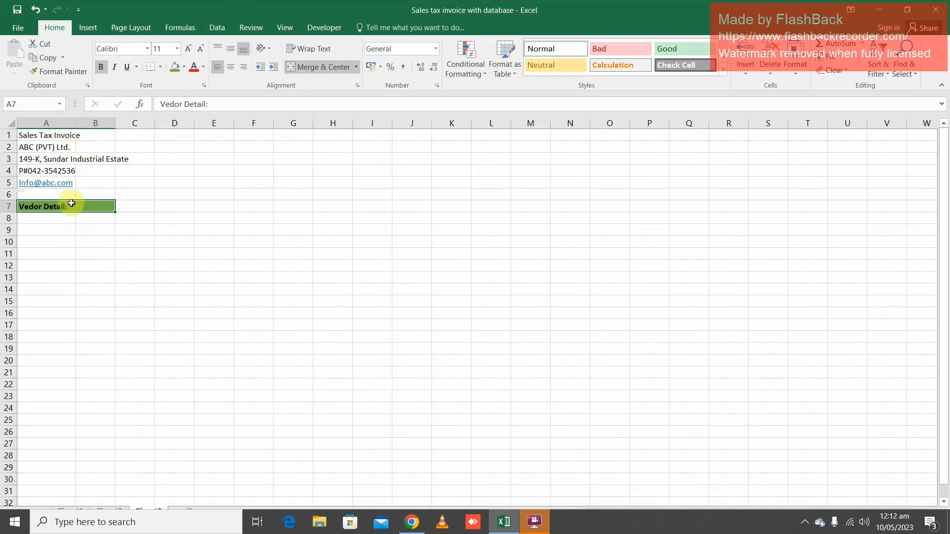
Enter the label "Invoice Date:" in cell A8, including the colon
{"action": "left_click", "coordinate": [26, 223]}
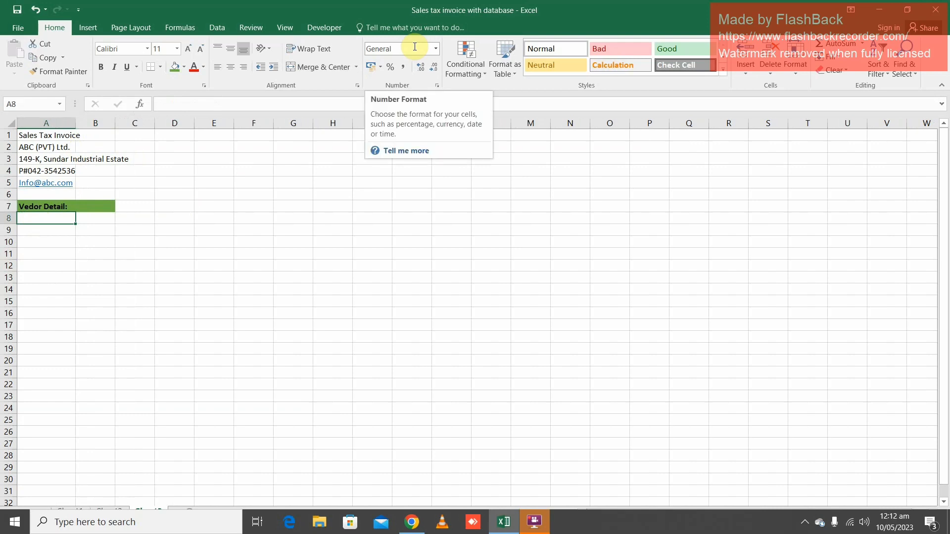
{"action": "type", "text": "Inv"}
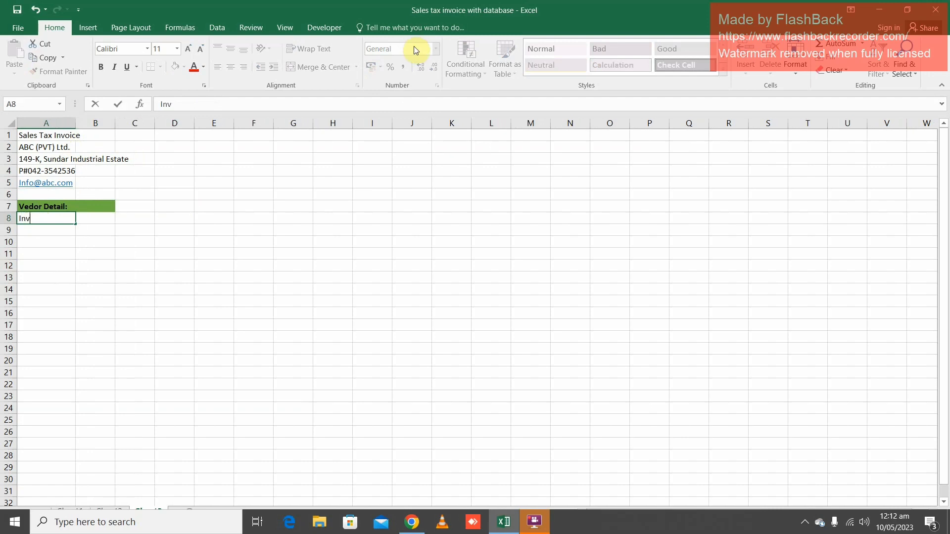
{"action": "type", "text": "oice Date"}
{"action": "key", "text": "Return"}
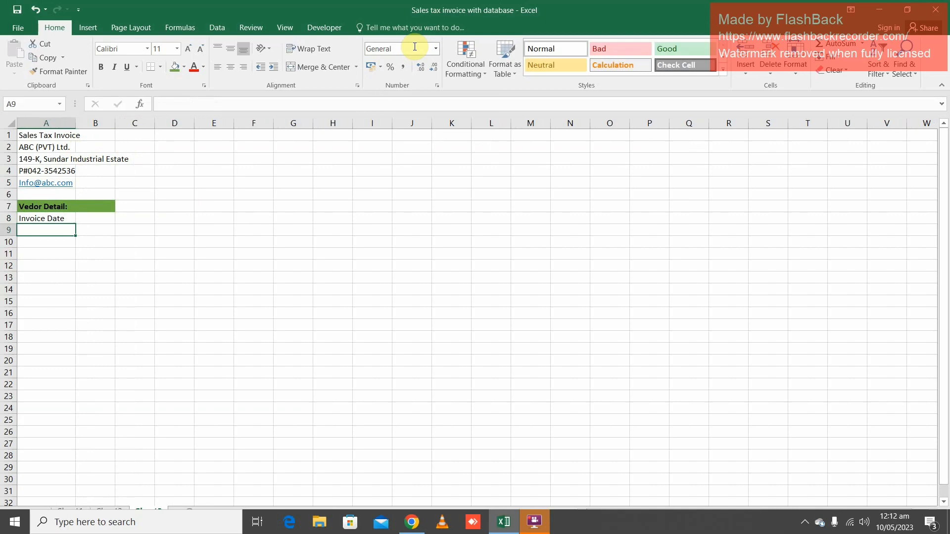
{"action": "key", "text": "Up"}
{"action": "key", "text": "F2"}
{"action": "type", "text": ":"}
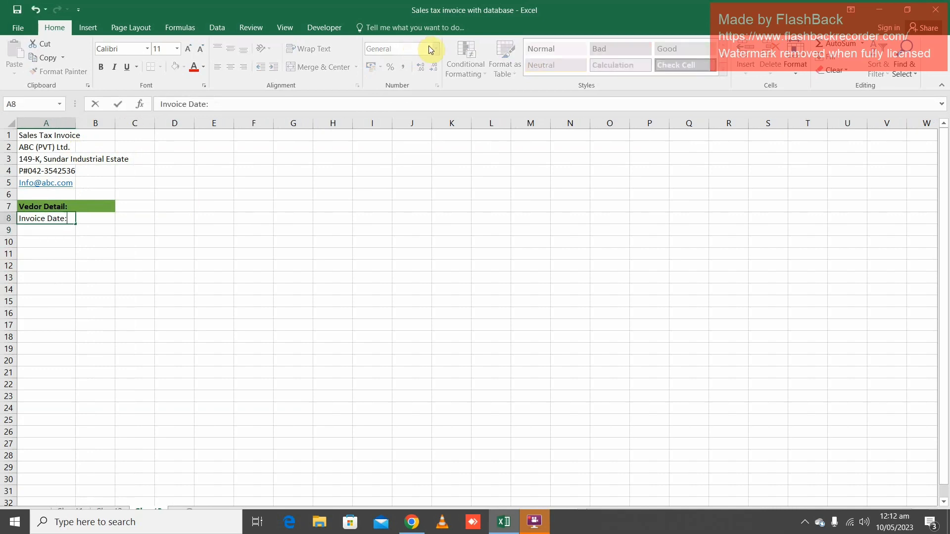
{"action": "key", "text": "Return"}
Enter the label "Invoice Number:" in cell A9
{"action": "type", "text": "Invo"}
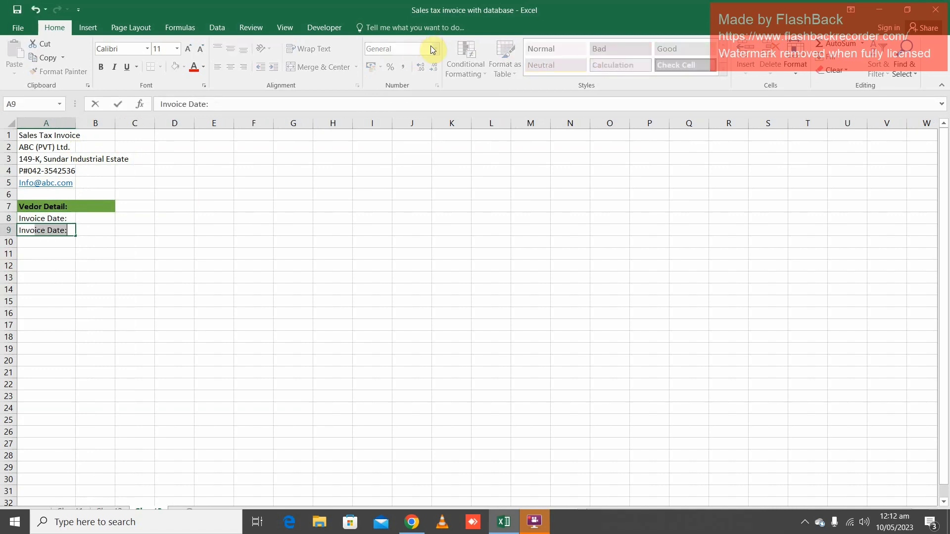
{"action": "type", "text": "ice Number:"}
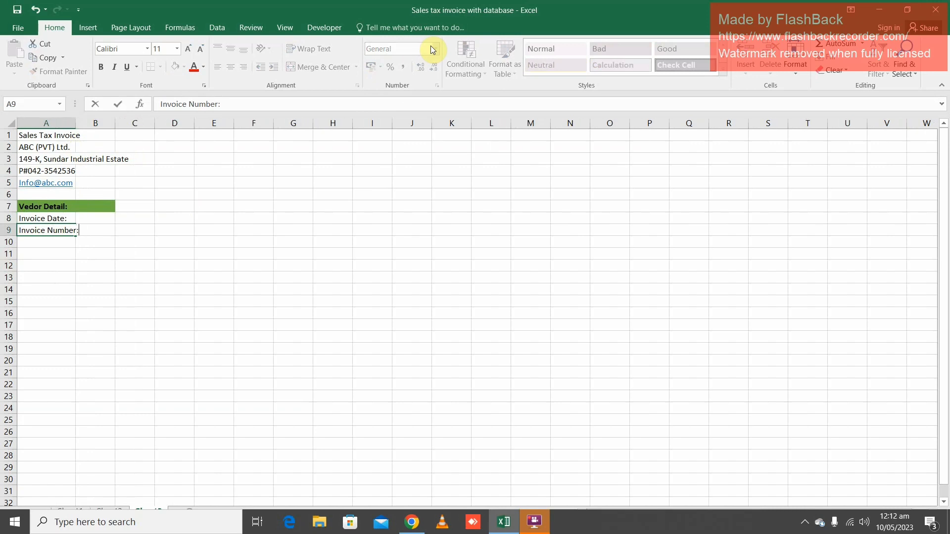
{"action": "key", "text": "Return"}
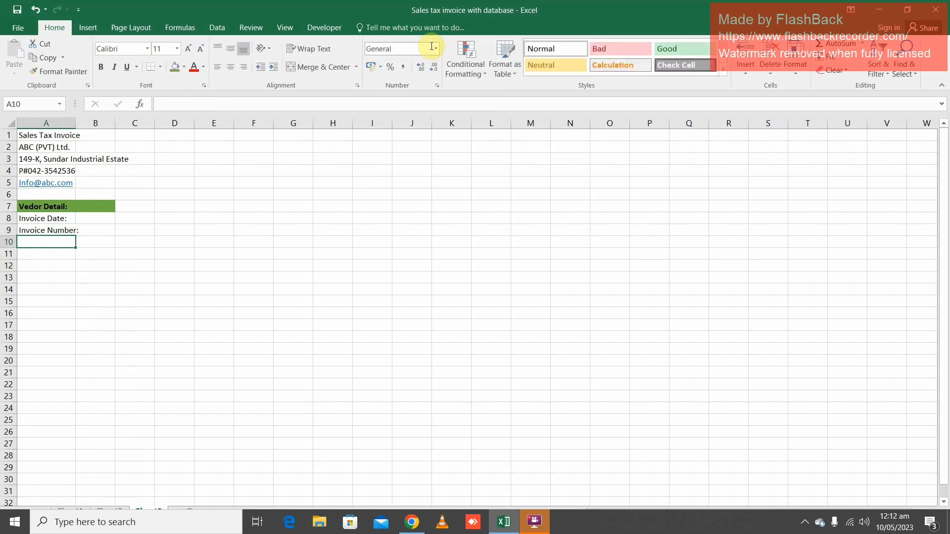
Enter the labels "D.C No:" in cell A11 and "DC Date:" in cell A12, leaving row 10 empty
{"action": "key", "text": "Return"}
{"action": "type", "text": "D"}
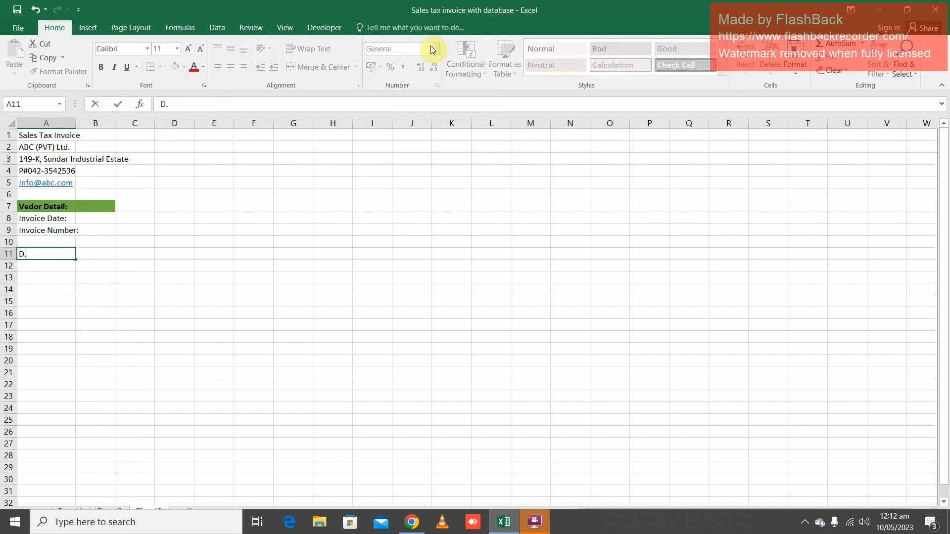
{"action": "type", "text": ".C No:"}
{"action": "key", "text": "Return"}
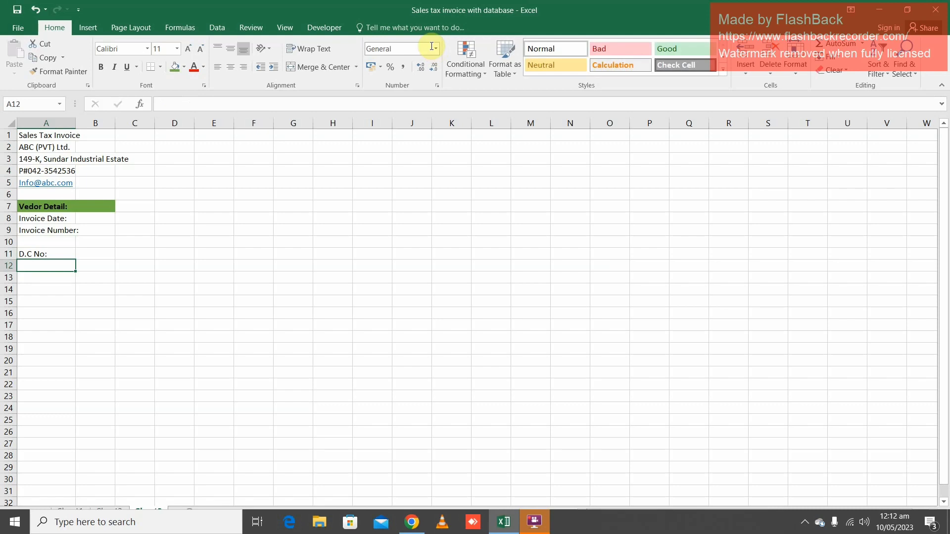
{"action": "type", "text": "DC Date"}
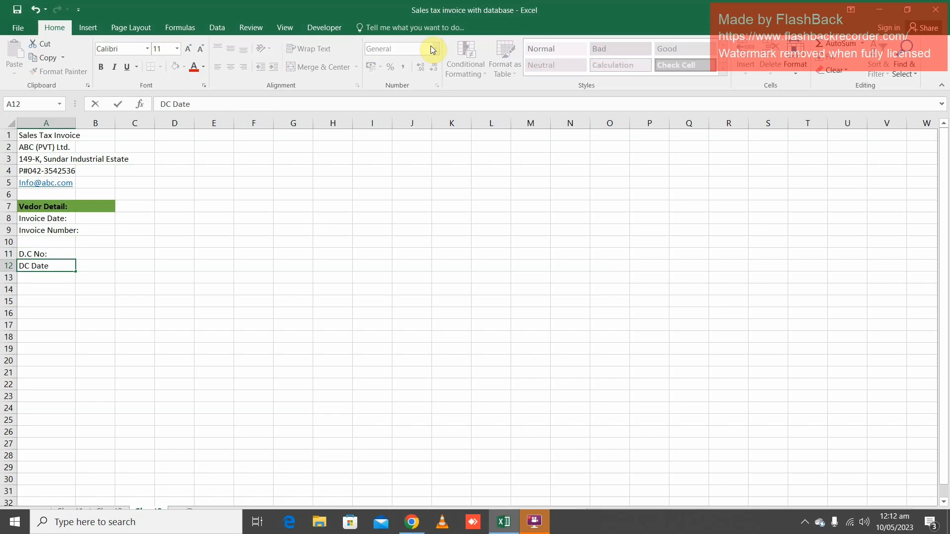
{"action": "key", "text": "Return"}
{"action": "key", "text": "Return"}
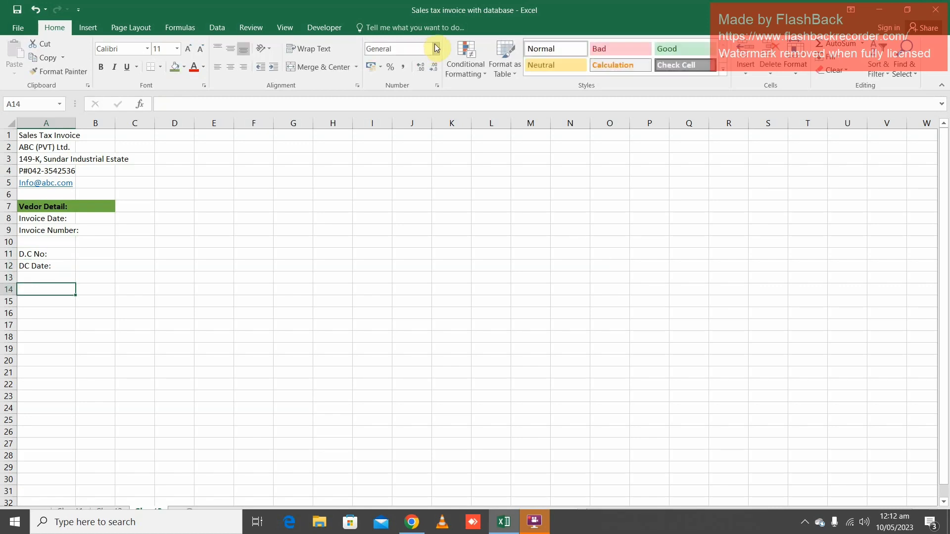
Enter the label "Contact Person:" in cell A14, leaving row 13 empty
{"action": "type", "text": "Conta"}
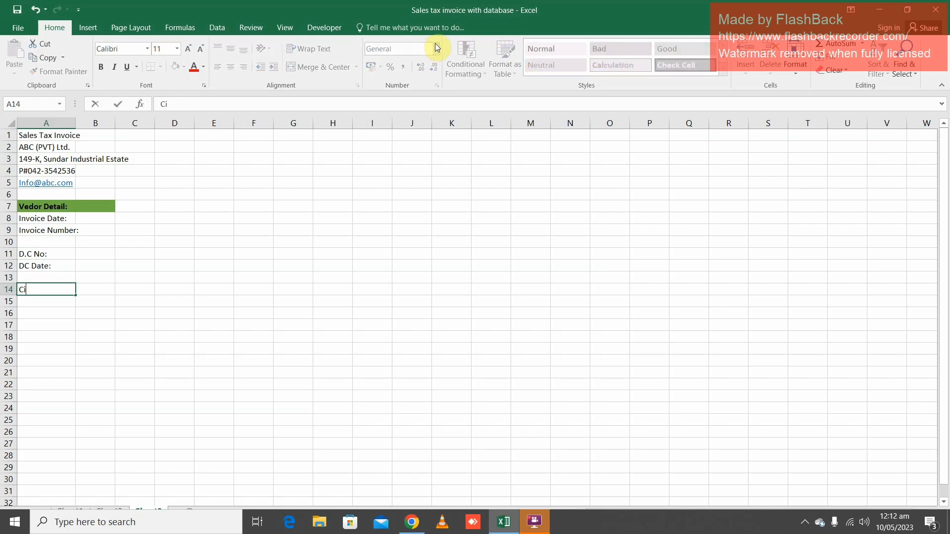
{"action": "type", "text": "ct Person:"}
{"action": "key", "text": "Return"}
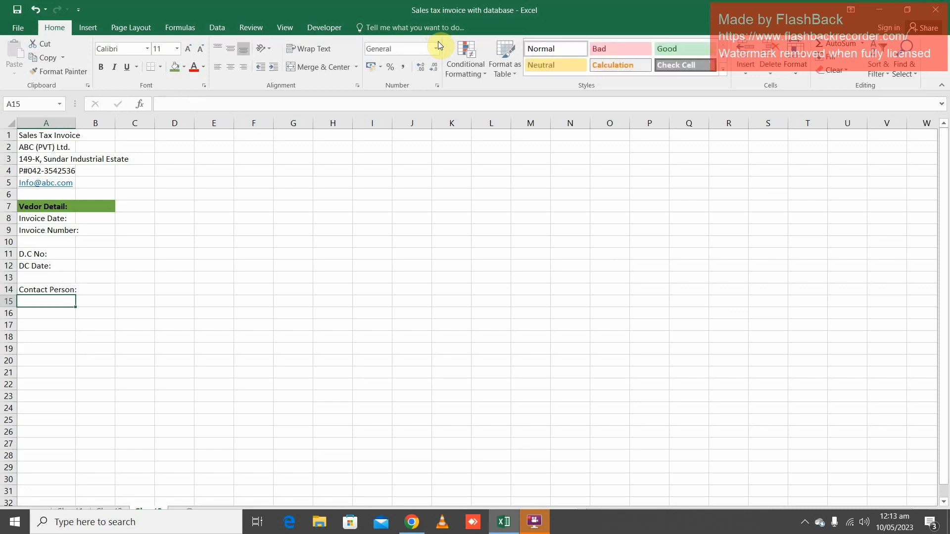
Enter the label "Contact Number:" in cell A15
{"action": "type", "text": "Contact "}
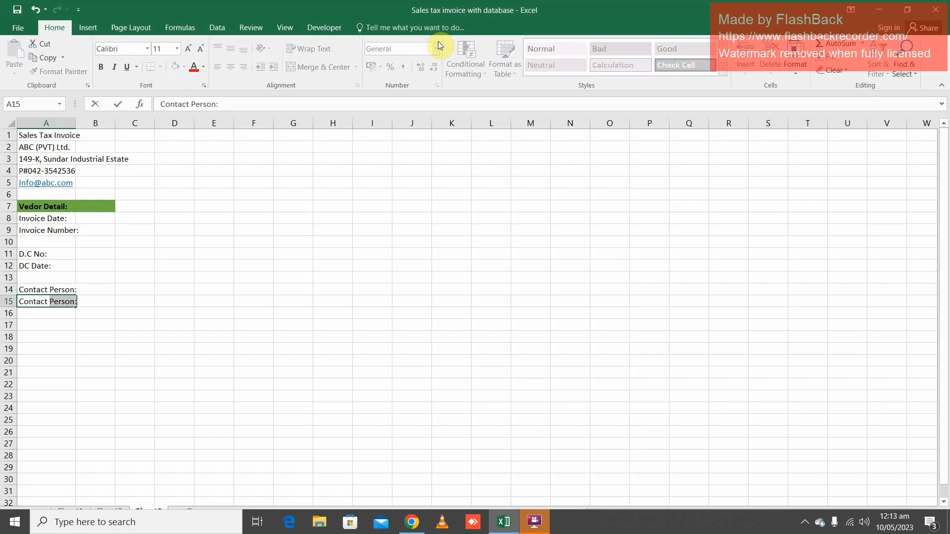
{"action": "type", "text": "Number:"}
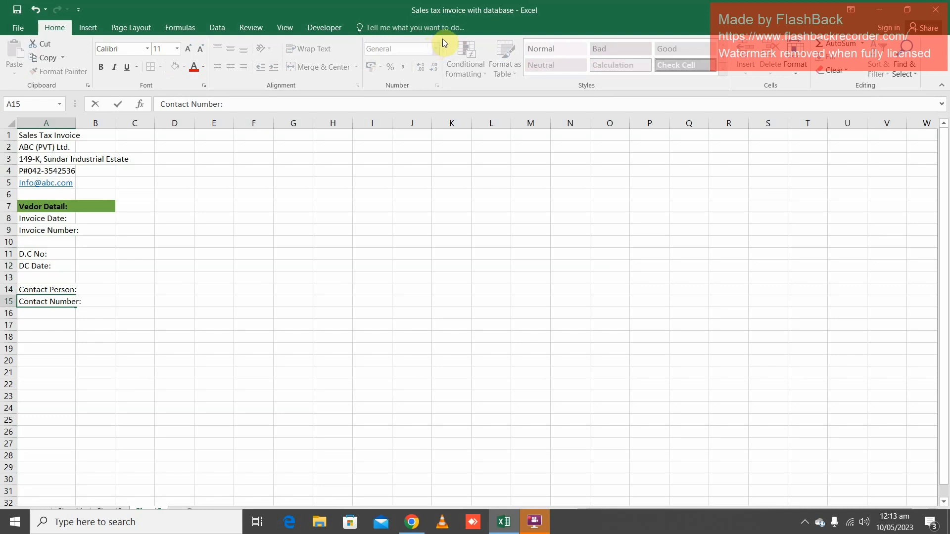
{"action": "key", "text": "Up"}
{"action": "key", "text": "Up"}
{"action": "key", "text": "Up"}
{"action": "key", "text": "Up"}
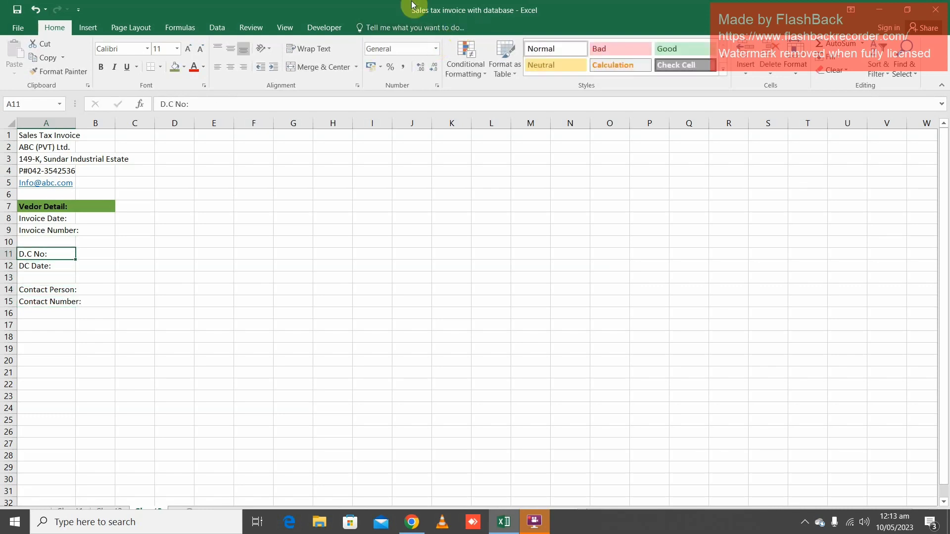
Widen column A so that the longest label, "Contact Number:", fits inside it
{"action": "mouse_move", "coordinate": [76, 122]}
{"action": "left_mouse_down"}
{"action": "mouse_move", "coordinate": [91, 123]}
{"action": "mouse_move", "coordinate": [84, 129]}
{"action": "left_mouse_up"}
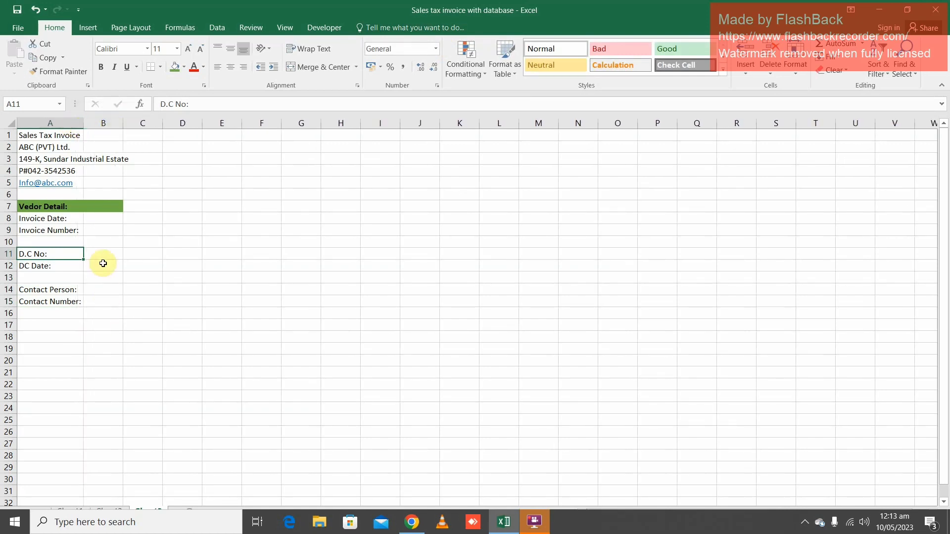
Open the sheet's print preview and return to the worksheet to get page-break lines marking the printable width
{"action": "left_click", "coordinate": [87, 230]}
{"action": "left_click", "coordinate": [95, 218]}
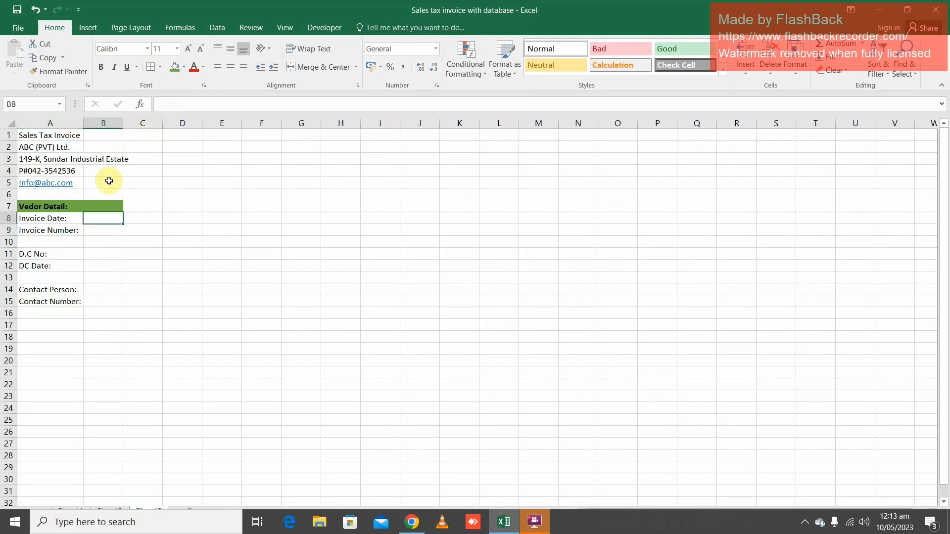
{"action": "left_click", "coordinate": [31, 133]}
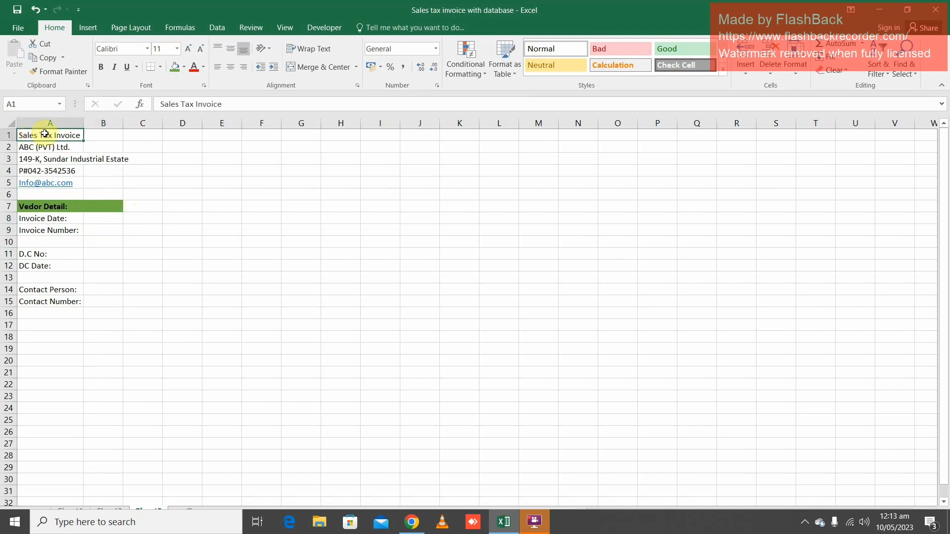
{"action": "left_click_drag", "start_coordinate": [45, 134], "coordinate": [117, 131]}
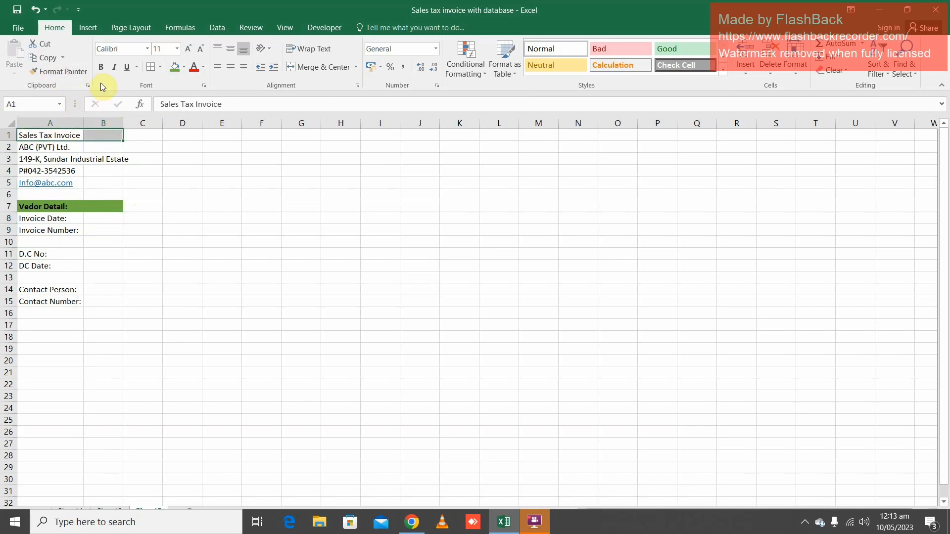
{"action": "key", "text": "ctrl+p"}
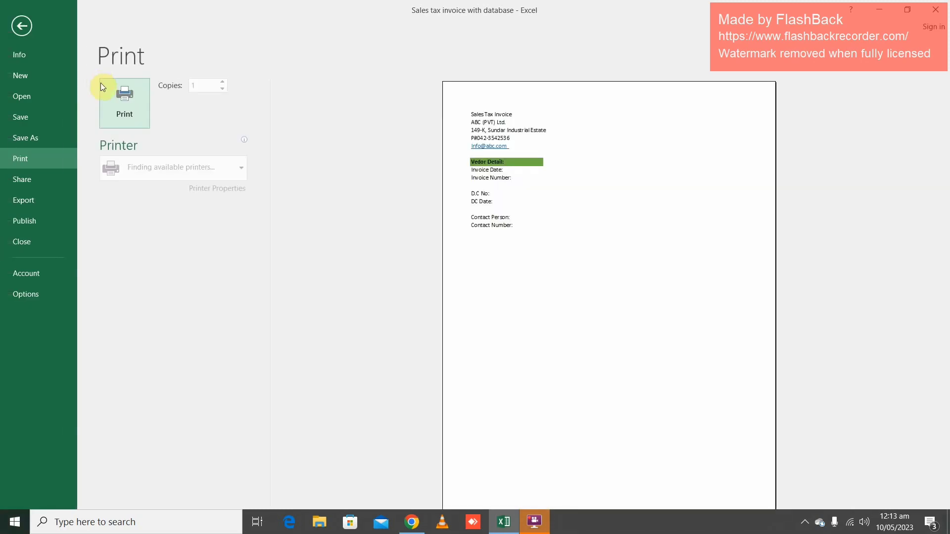
{"action": "key", "text": "Escape"}
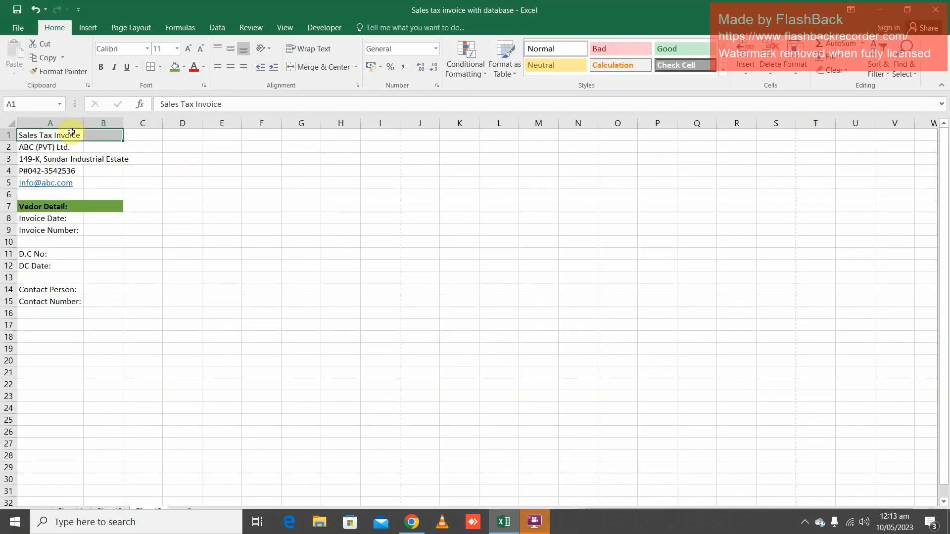
Merge and centre the "Sales Tax Invoice" title across A1:I1, up to the page break, and make it bold
{"action": "left_click_drag", "start_coordinate": [59, 133], "coordinate": [376, 131]}
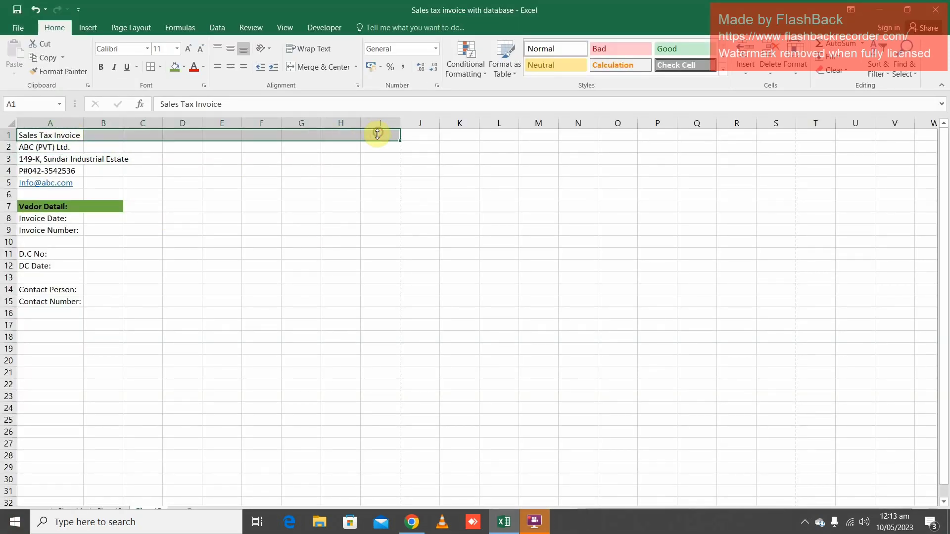
{"action": "left_click", "coordinate": [316, 67]}
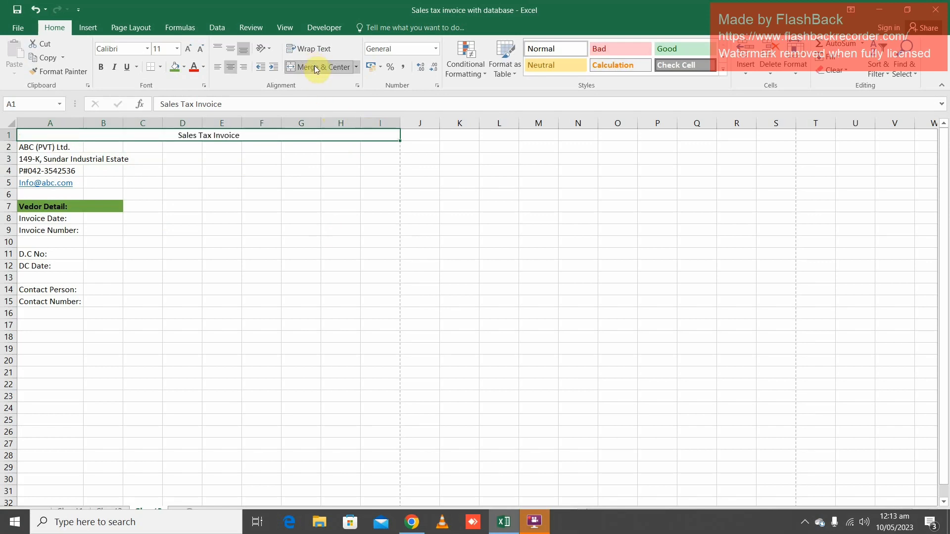
{"action": "left_click", "coordinate": [104, 69]}
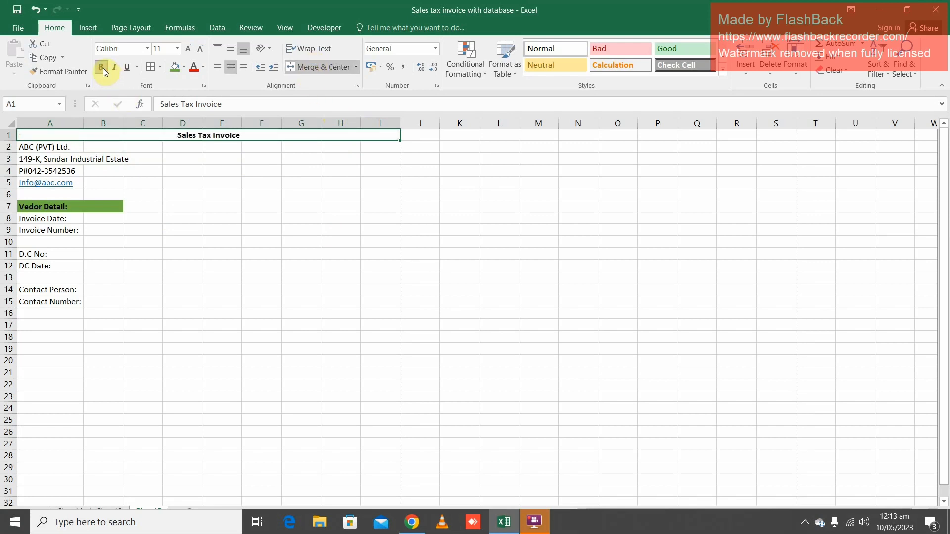
Merge and centre the company name "ABC (PVT) Ltd." across A2:I2 and make it bold
{"action": "left_click_drag", "start_coordinate": [36, 146], "coordinate": [382, 146]}
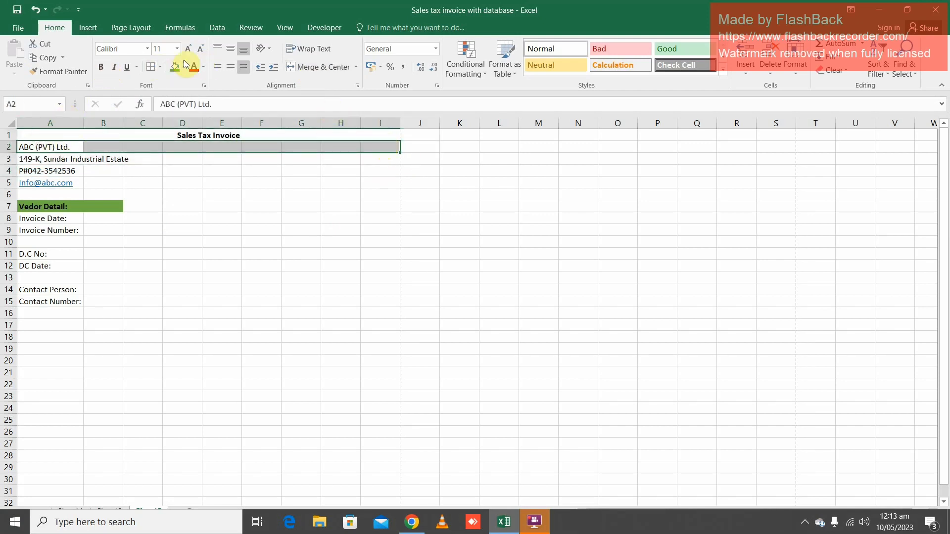
{"action": "left_click", "coordinate": [318, 67]}
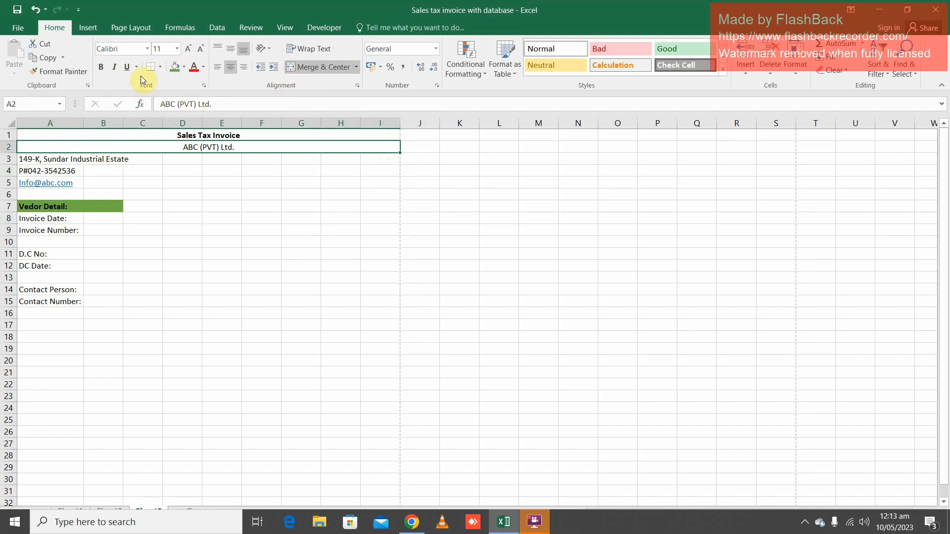
{"action": "left_click", "coordinate": [101, 66]}
Merge and centre the company address across A3:I3 and the phone number across A4:I4
{"action": "left_click_drag", "start_coordinate": [32, 159], "coordinate": [373, 158]}
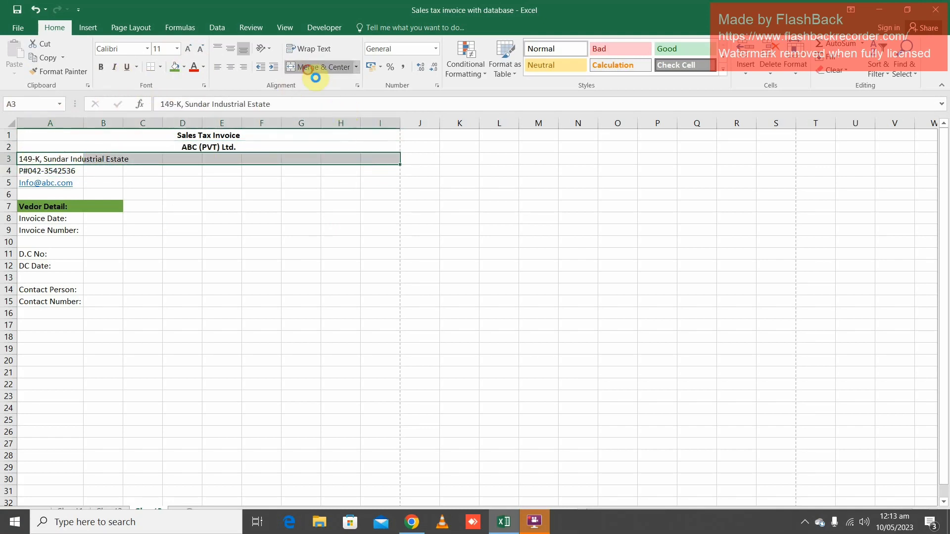
{"action": "left_click", "coordinate": [312, 72]}
{"action": "left_click_drag", "start_coordinate": [34, 171], "coordinate": [367, 169]}
{"action": "left_click", "coordinate": [309, 68]}
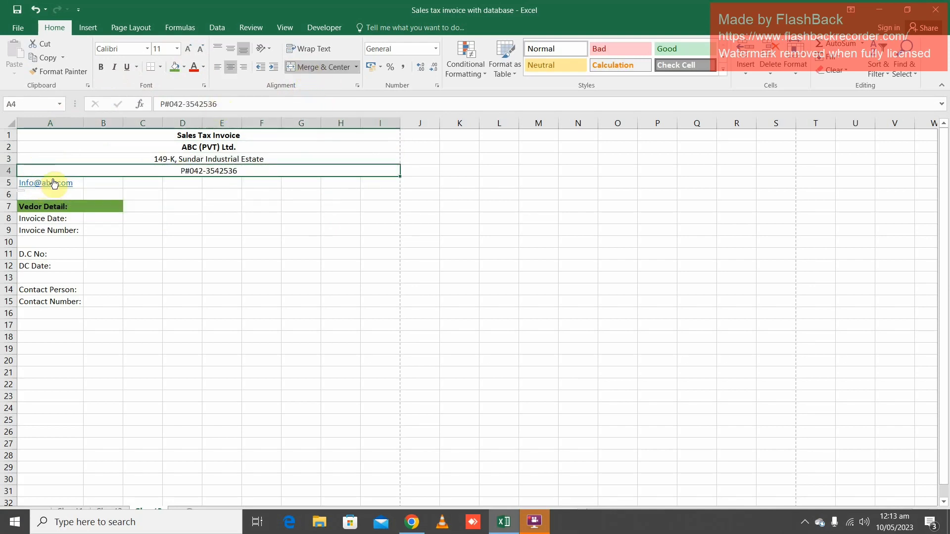
Merge and centre the company's e-mail address across A5:I5
{"action": "left_click", "coordinate": [82, 183]}
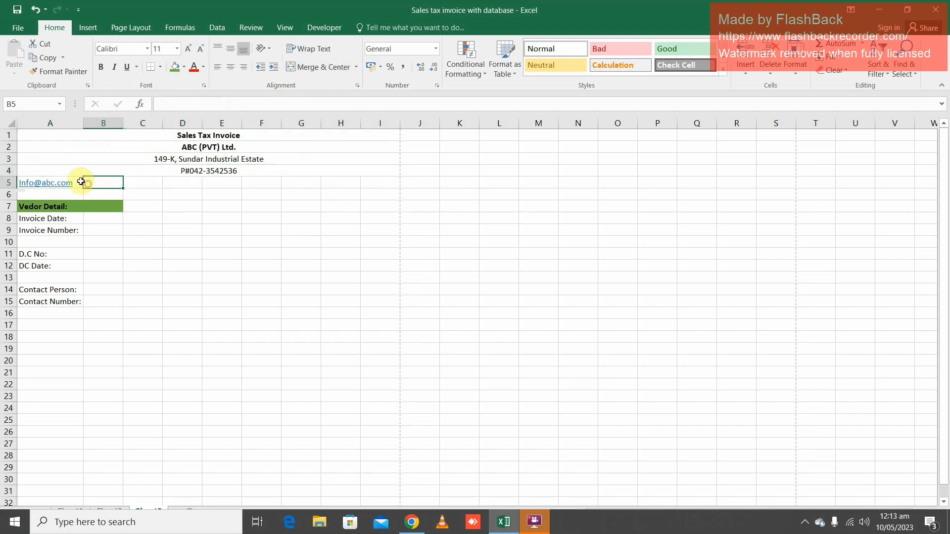
{"action": "left_click_drag", "start_coordinate": [81, 182], "coordinate": [151, 130]}
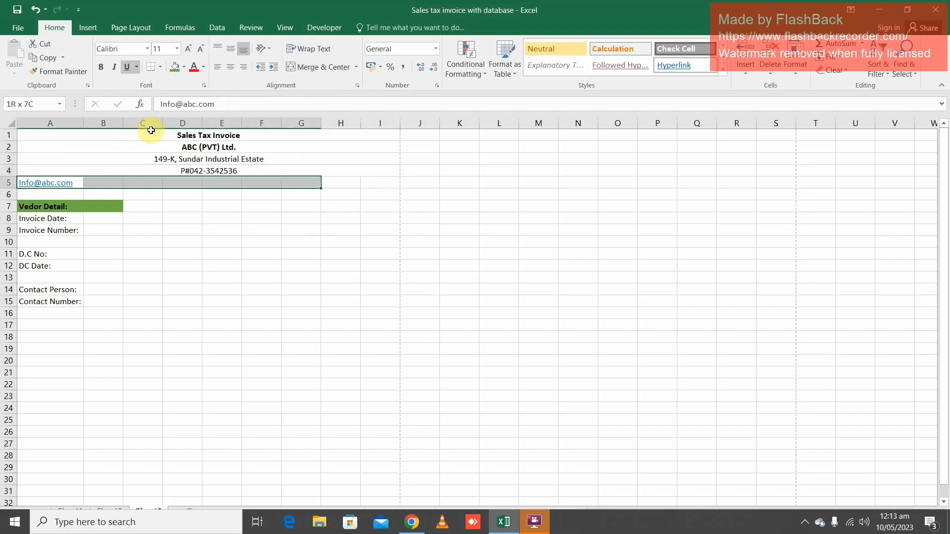
{"action": "key", "text": "shift+Right"}
{"action": "key", "text": "shift+Right"}
{"action": "key", "text": "shift+Right"}
{"action": "key", "text": "shift+Left"}
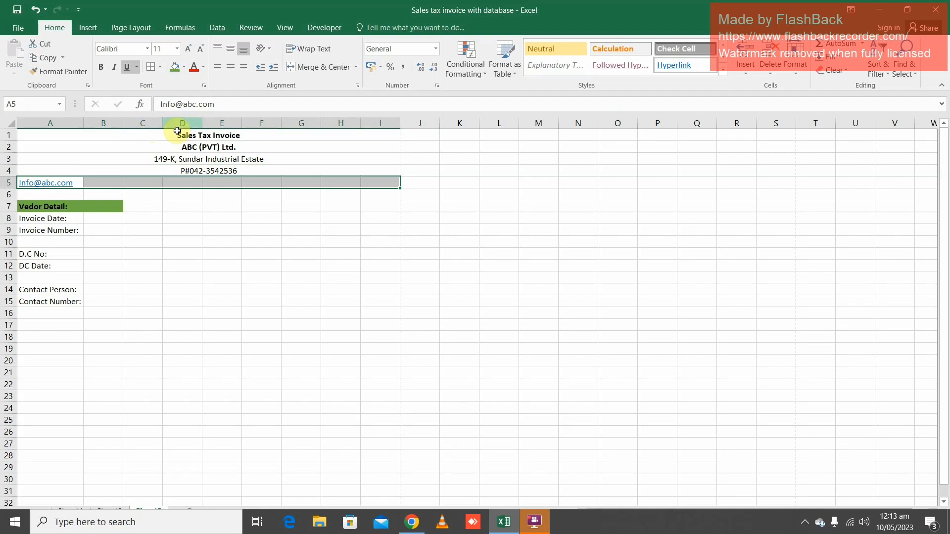
{"action": "left_click", "coordinate": [329, 69]}
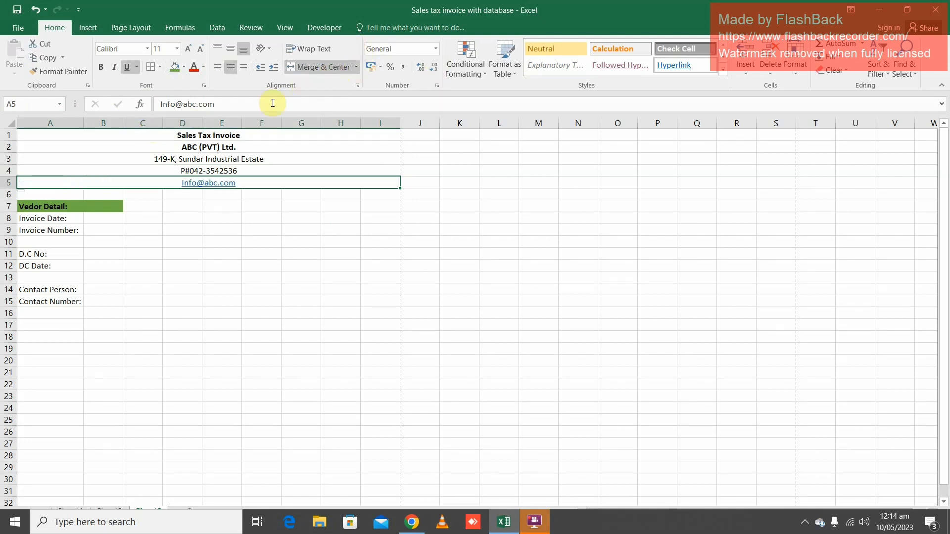
Set the font size of the invoice title and company name in rows 1 and 2 to 16
{"action": "left_click_drag", "start_coordinate": [225, 135], "coordinate": [233, 150]}
{"action": "left_click", "coordinate": [177, 48]}
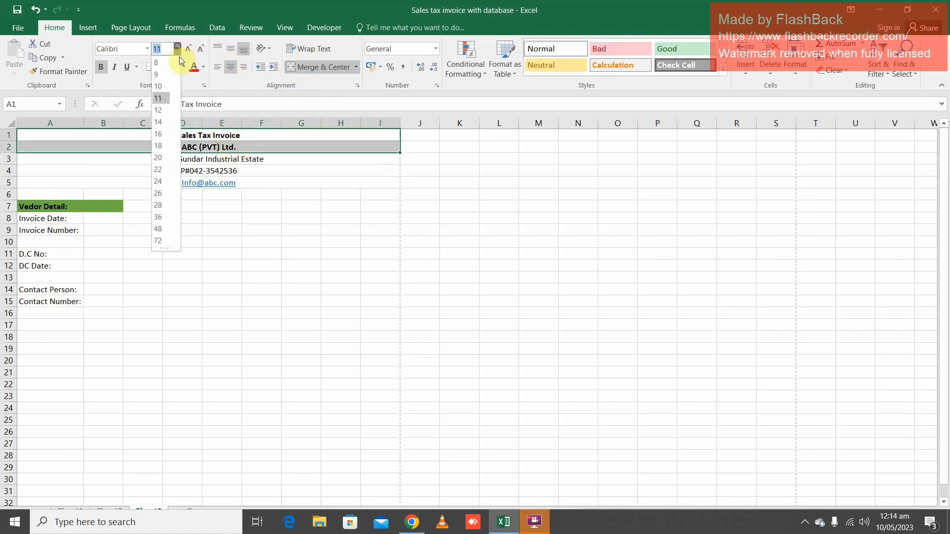
{"action": "left_click", "coordinate": [159, 135]}
Set the font size of the address, phone and e-mail lines in rows 3 to 5 to 12
{"action": "left_click", "coordinate": [164, 167]}
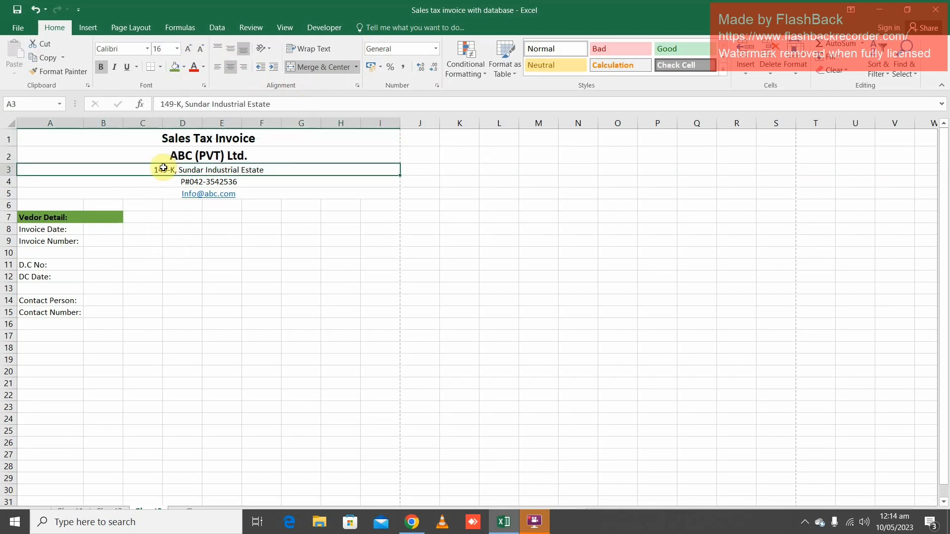
{"action": "left_click_drag", "start_coordinate": [200, 164], "coordinate": [201, 194]}
{"action": "left_click", "coordinate": [177, 48]}
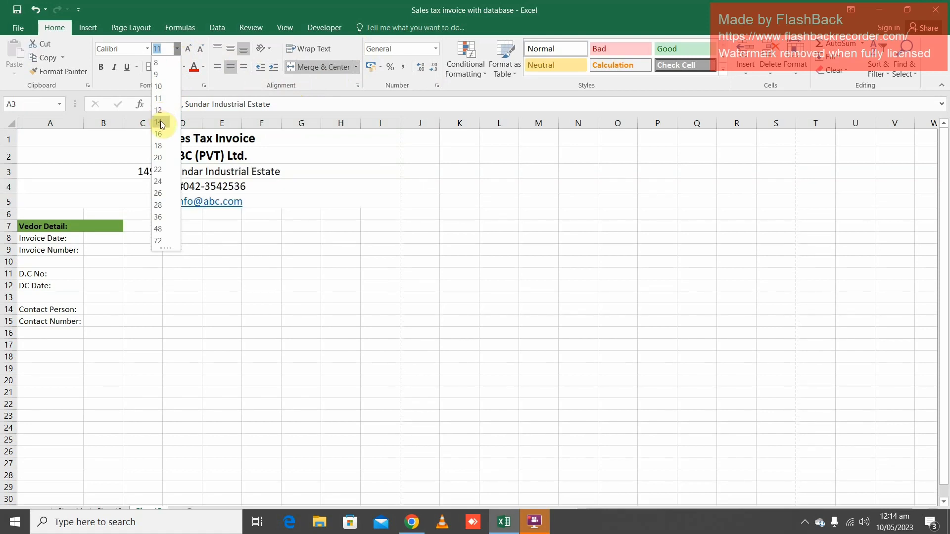
{"action": "left_click", "coordinate": [159, 110]}
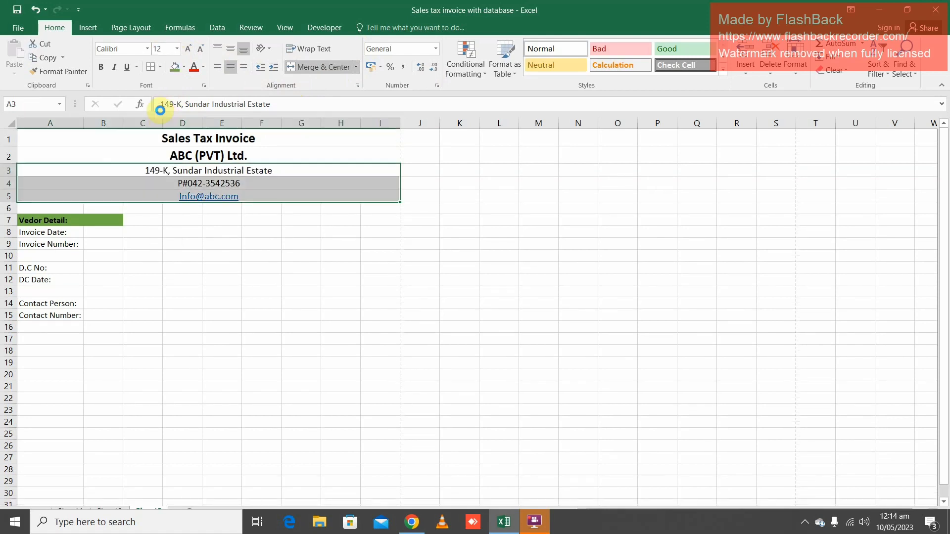
Change the font colour of the invoice title and company name in rows 1 and 2 to white
{"action": "left_click", "coordinate": [197, 138]}
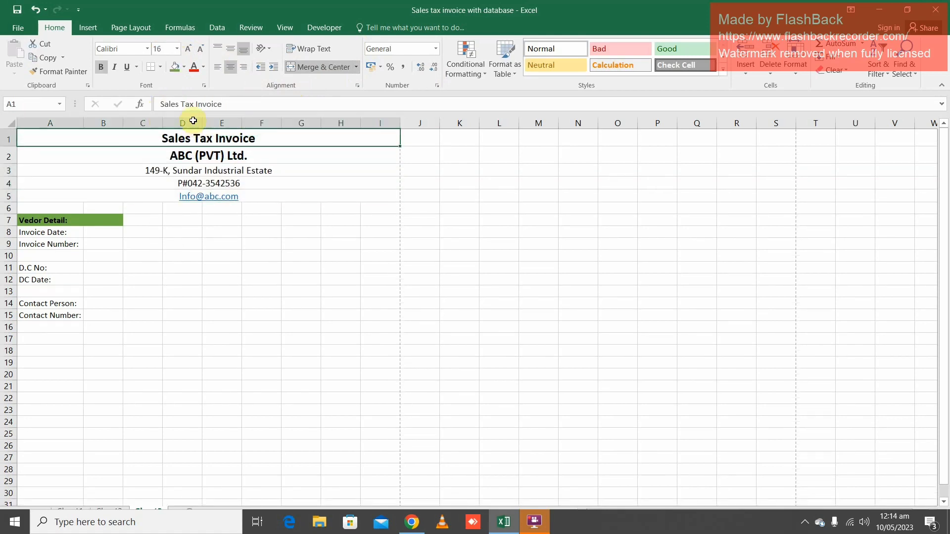
{"action": "left_click_drag", "start_coordinate": [204, 139], "coordinate": [216, 148]}
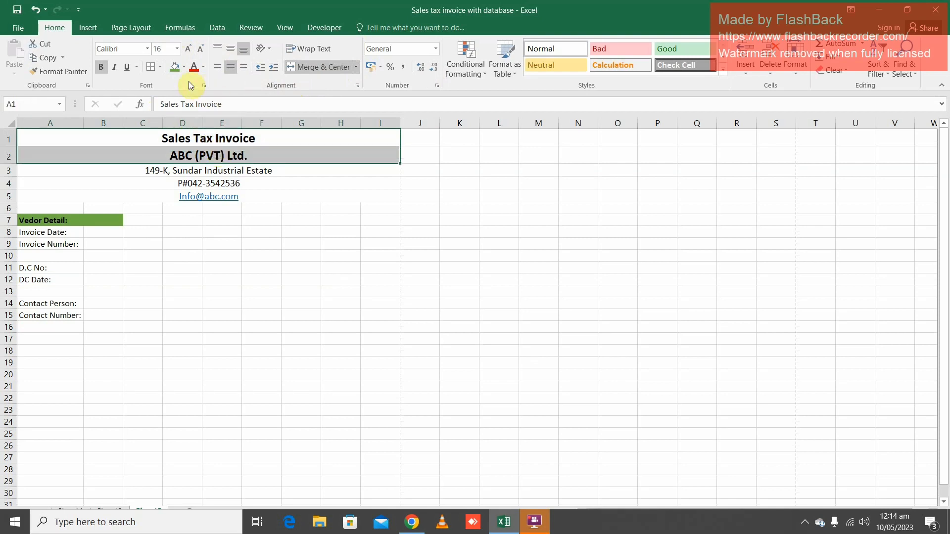
{"action": "left_click", "coordinate": [189, 66]}
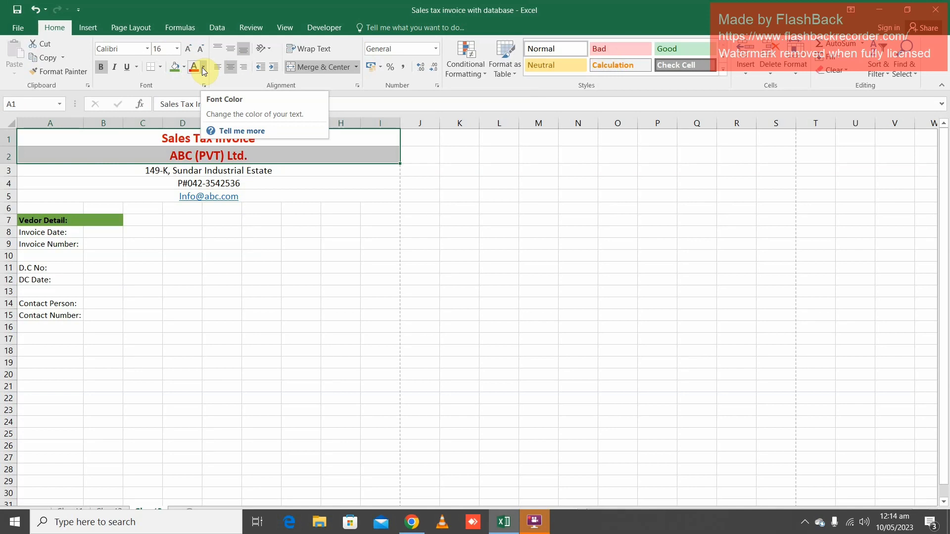
{"action": "left_click", "coordinate": [204, 69]}
{"action": "left_click", "coordinate": [194, 106]}
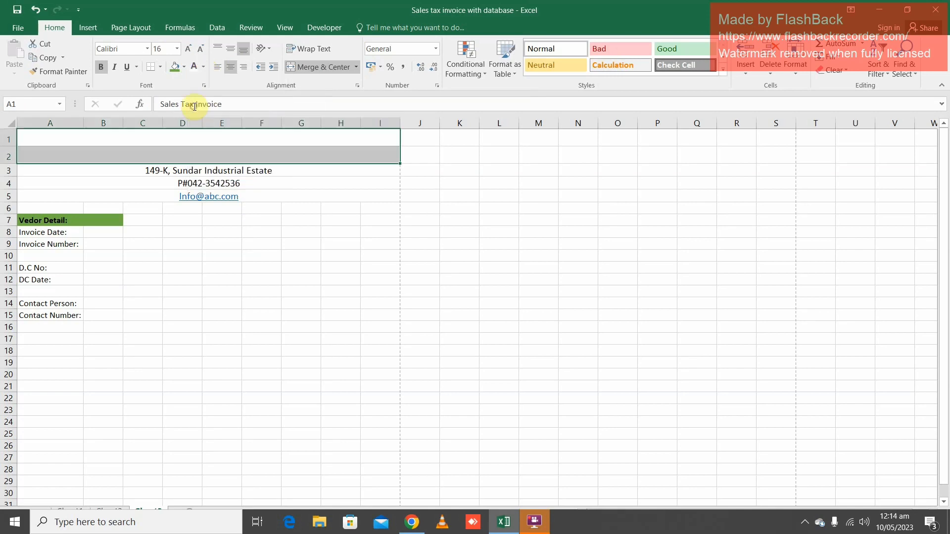
Fill the title and company name cells A1:I2 with the darker green theme colour, after trying light green
{"action": "left_click", "coordinate": [184, 67]}
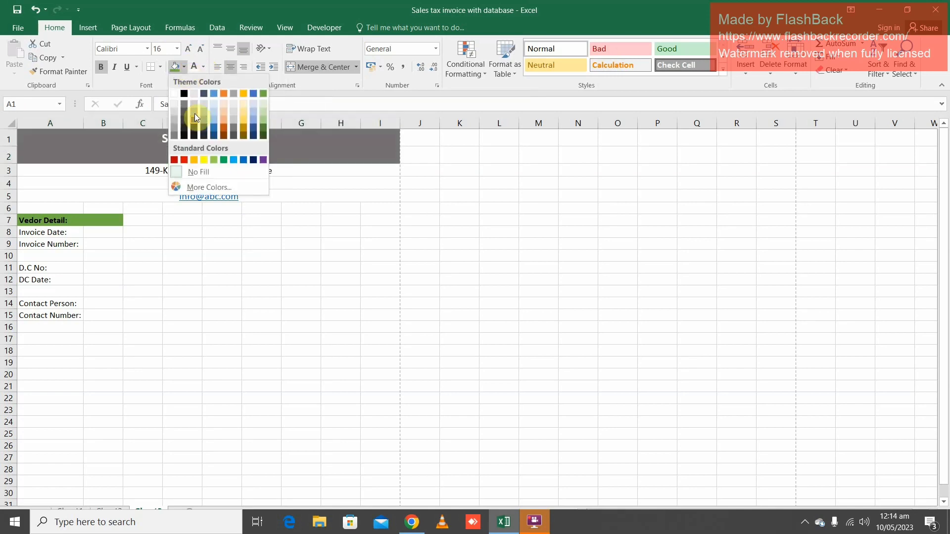
{"action": "left_click", "coordinate": [215, 159]}
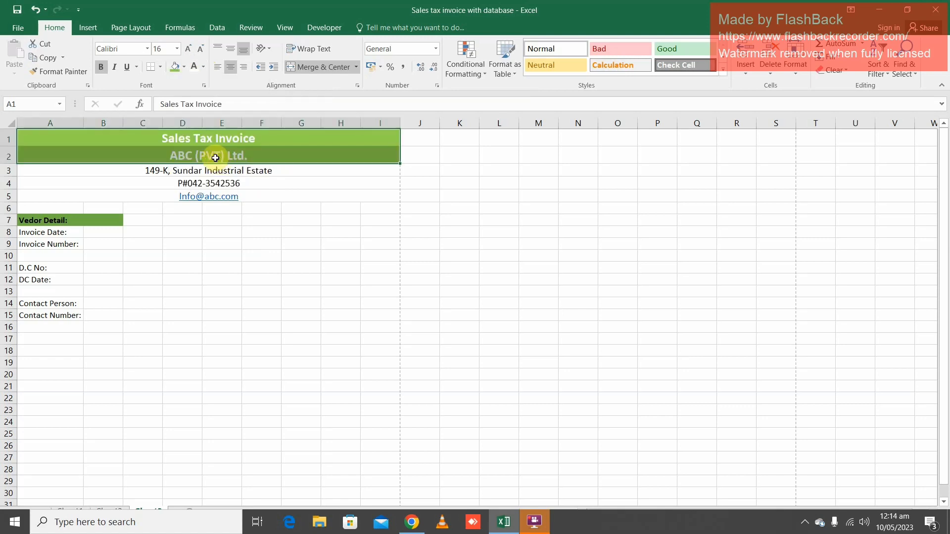
{"action": "left_click", "coordinate": [184, 67]}
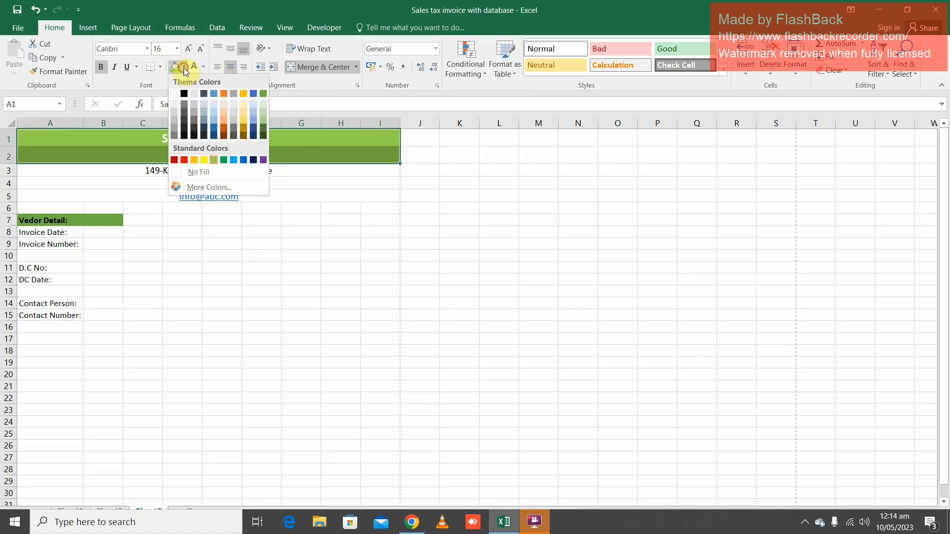
{"action": "left_click", "coordinate": [264, 127]}
{"action": "left_click", "coordinate": [240, 182]}
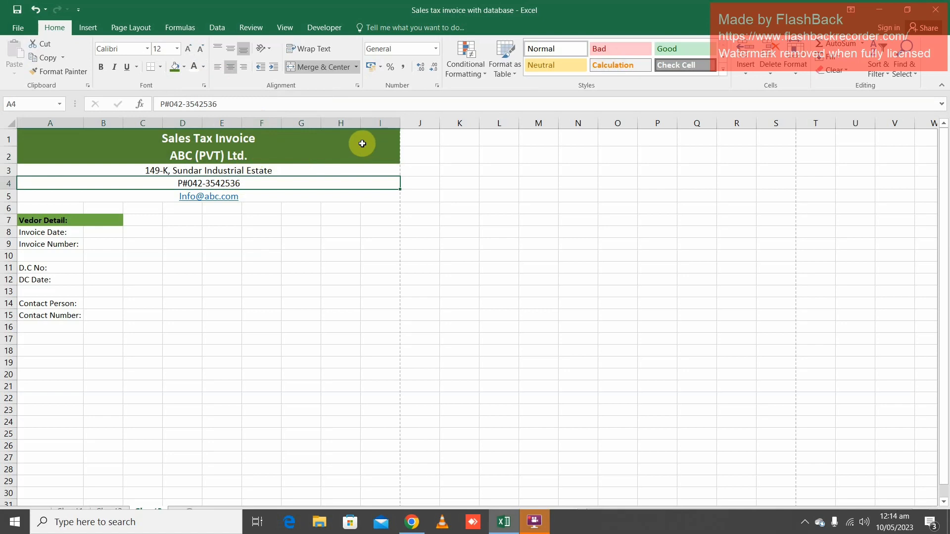
Fill the merged e-mail row A5:I5 with the dark orange-brown theme colour
{"action": "left_click", "coordinate": [110, 194]}
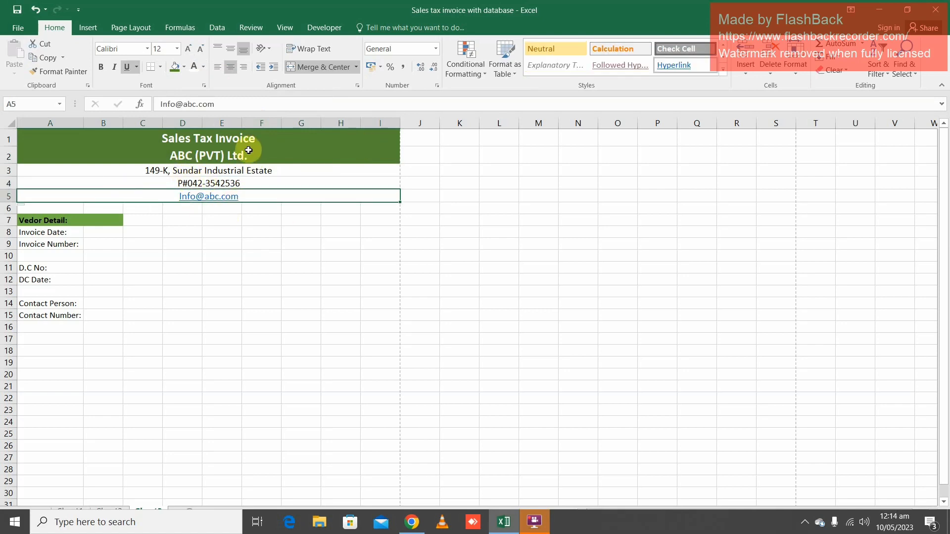
{"action": "left_click", "coordinate": [184, 67]}
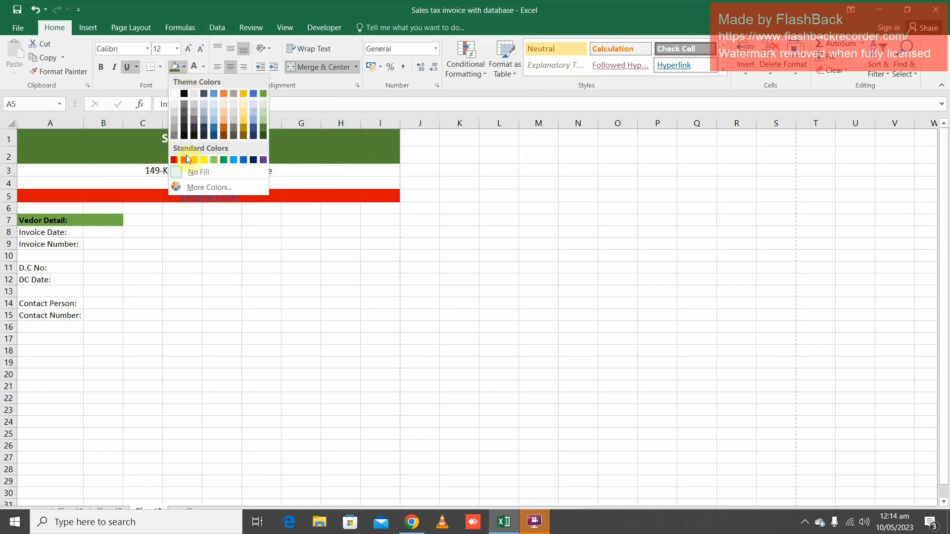
{"action": "left_click", "coordinate": [224, 131]}
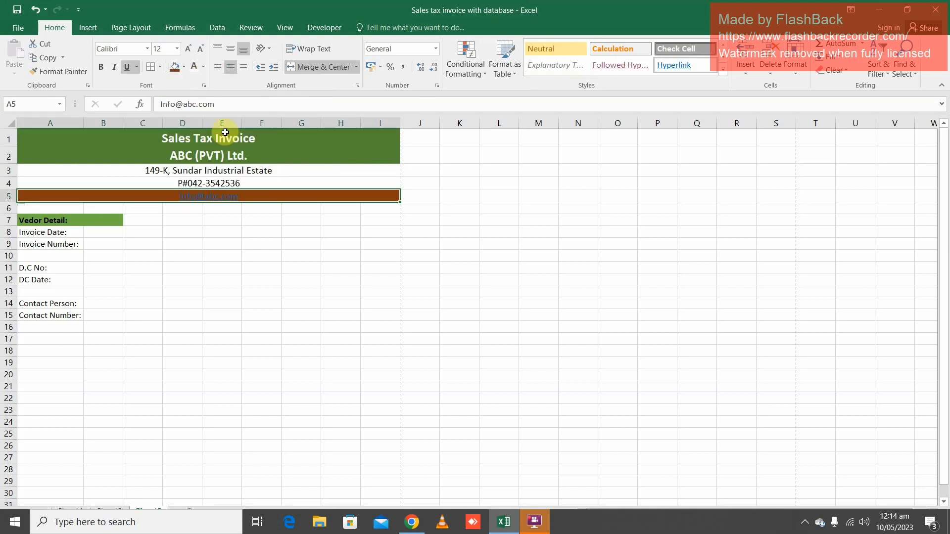
{"action": "left_click", "coordinate": [193, 232]}
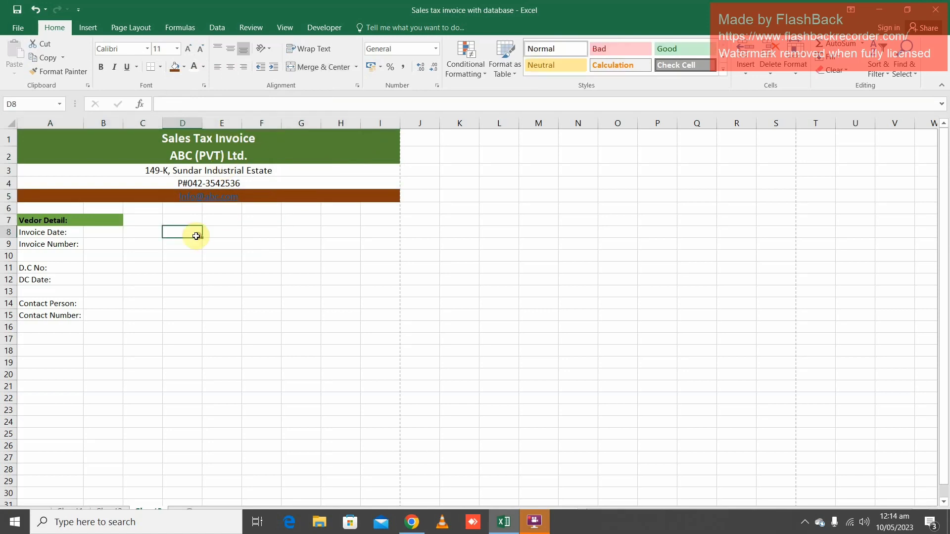
Change the font colour of the e-mail address in row 5 to white
{"action": "left_click", "coordinate": [260, 197]}
{"action": "left_click", "coordinate": [195, 69]}
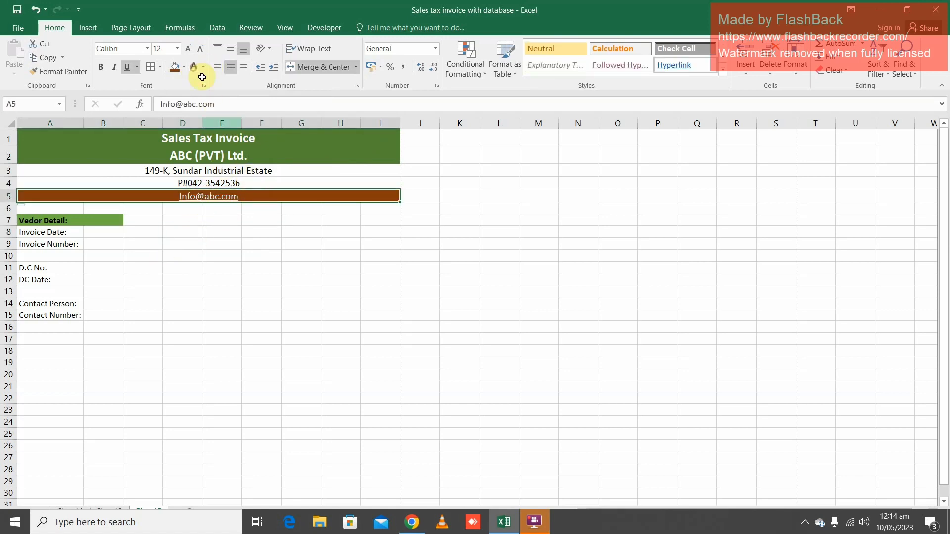
{"action": "left_click", "coordinate": [259, 246]}
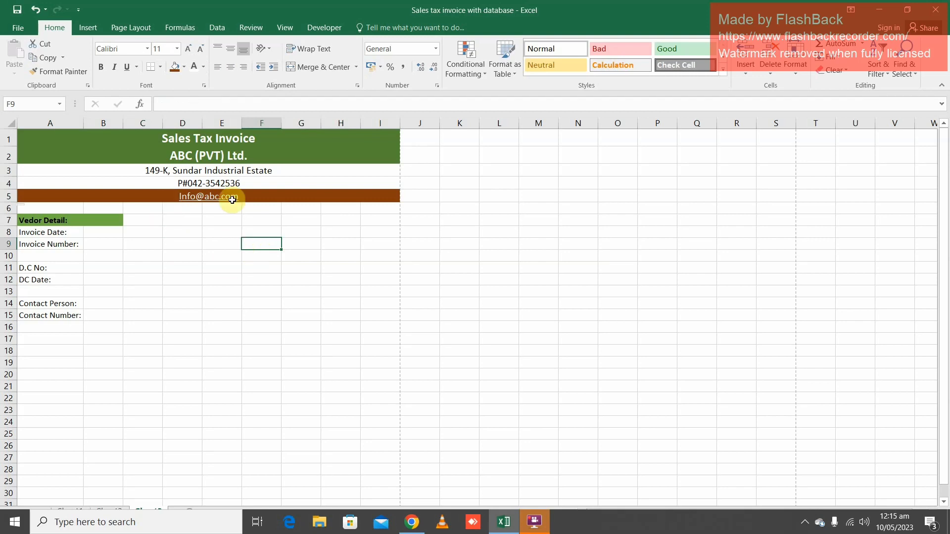
Change the fill of the merged e-mail row 5 to the lighter of the two dark orange theme shades
{"action": "left_click", "coordinate": [282, 197]}
{"action": "left_click", "coordinate": [185, 68]}
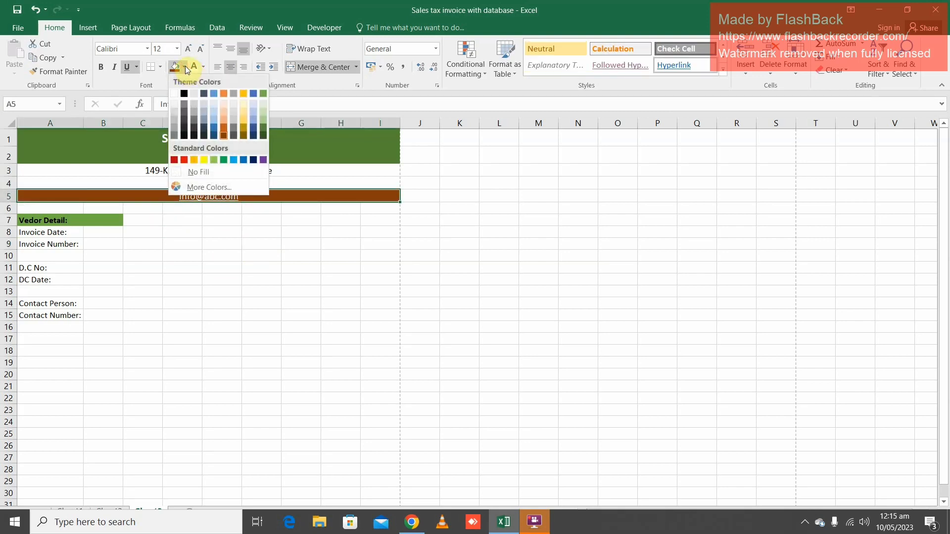
{"action": "left_click", "coordinate": [223, 125]}
{"action": "left_click", "coordinate": [204, 254]}
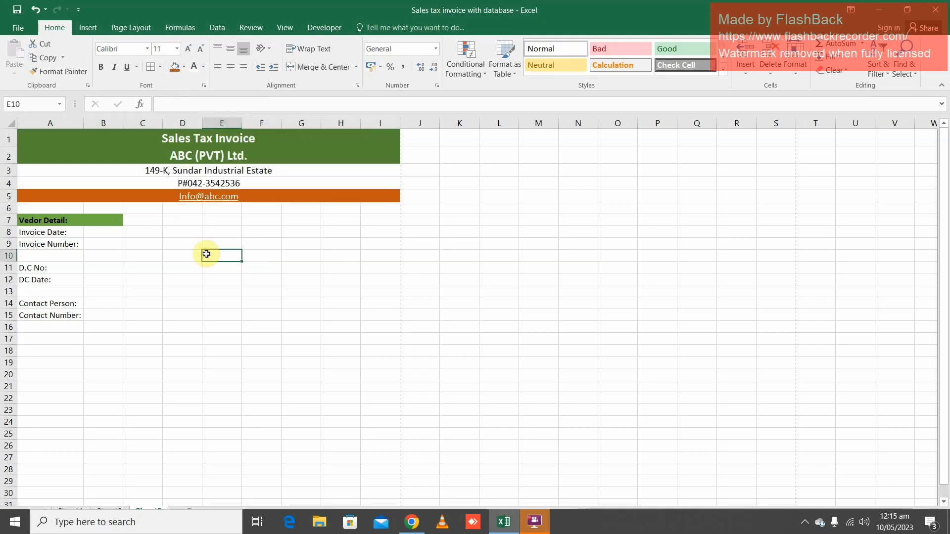
Enter the section heading "Invoice To:" in cell F7, level with the vendor detail heading
{"action": "left_click", "coordinate": [71, 219]}
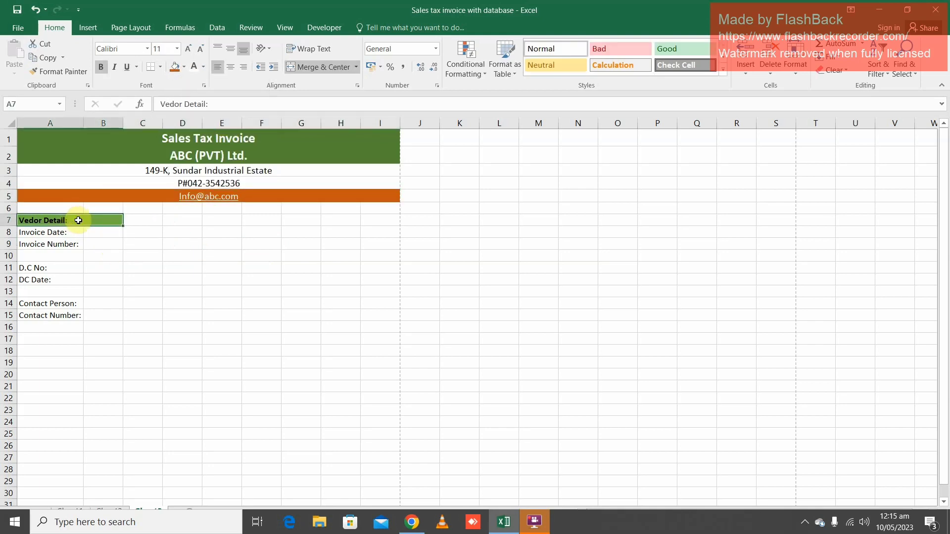
{"action": "left_click", "coordinate": [306, 219]}
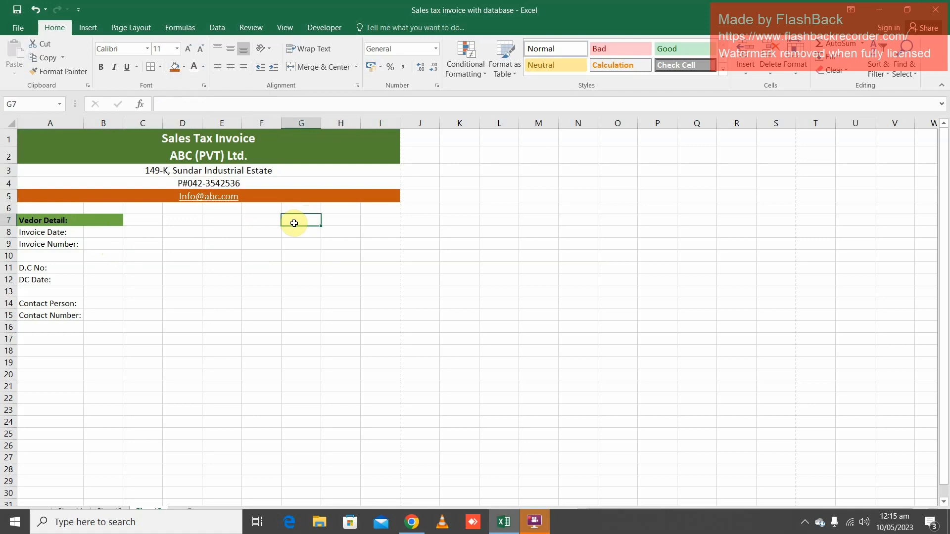
{"action": "left_click", "coordinate": [333, 220]}
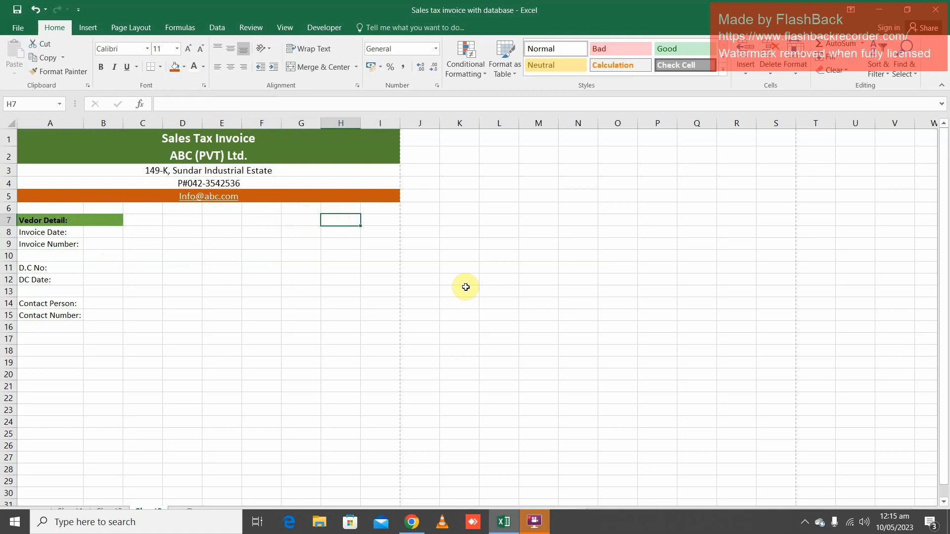
{"action": "left_click", "coordinate": [272, 219]}
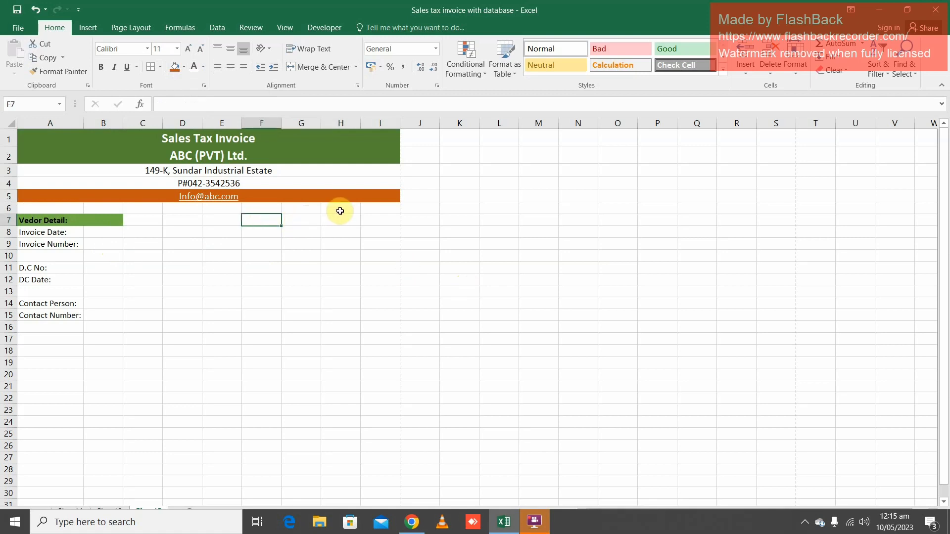
{"action": "type", "text": "Invoice To:"}
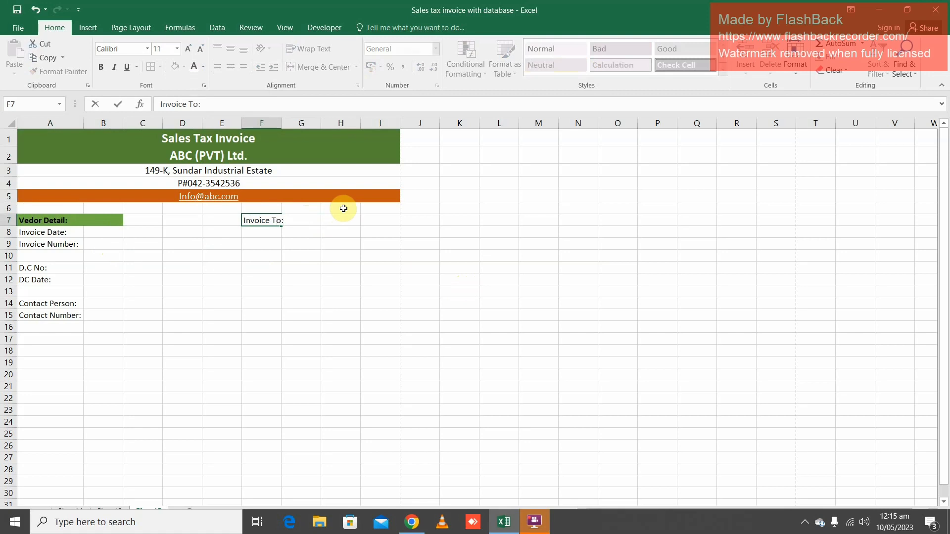
{"action": "key", "text": "Return"}
Enter the label "Company Name" in cell F8, replacing the initially entered "Name"
{"action": "type", "text": "Name"}
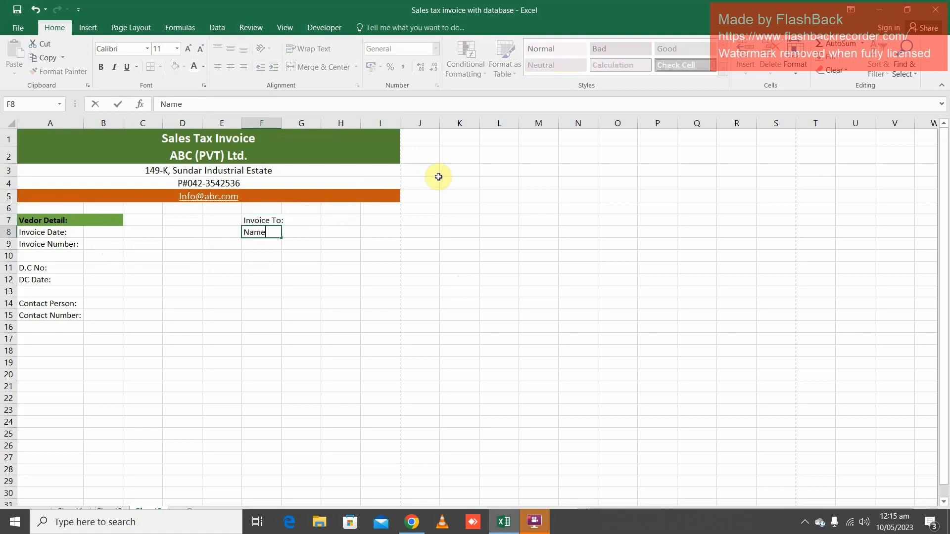
{"action": "key", "text": "BackSpace"}
{"action": "key", "text": "BackSpace"}
{"action": "key", "text": "BackSpace"}
{"action": "key", "text": "BackSpace"}
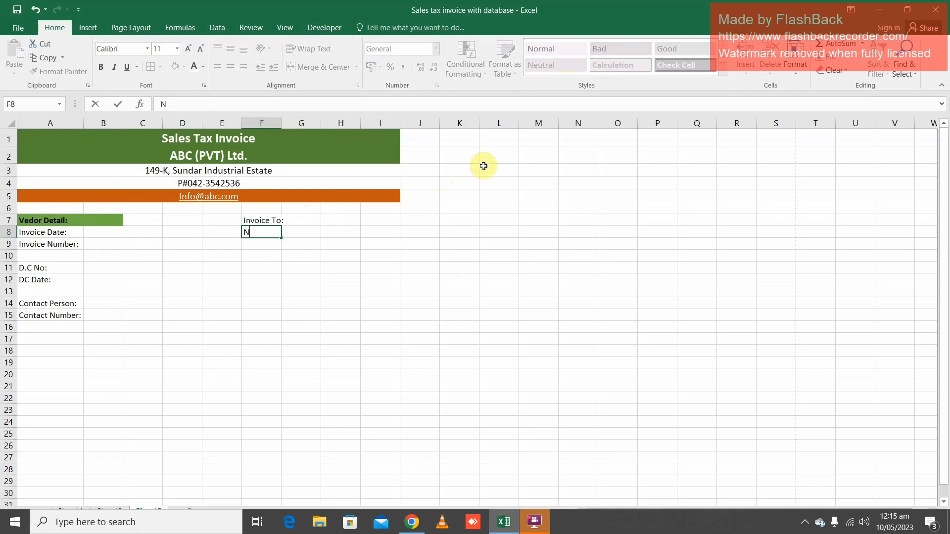
{"action": "type", "text": "Company Name"}
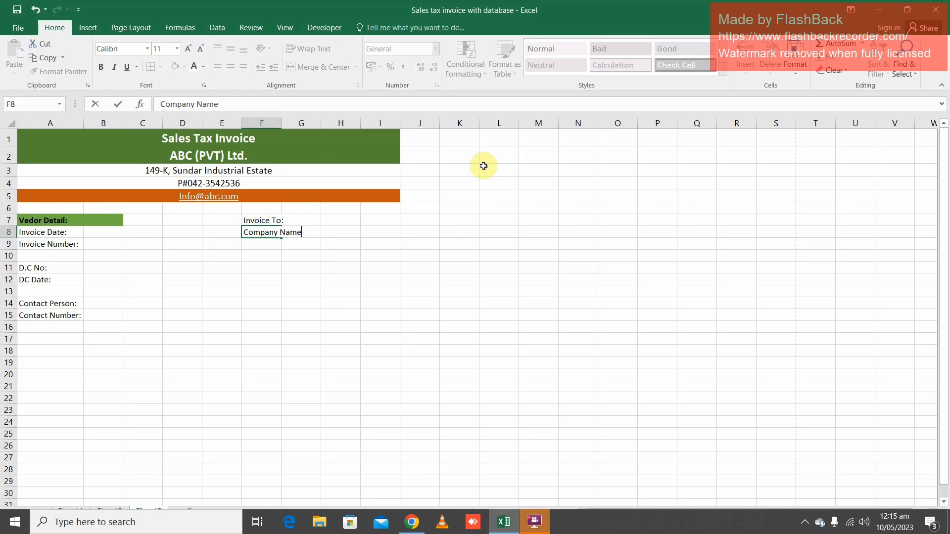
{"action": "key", "text": "Return"}
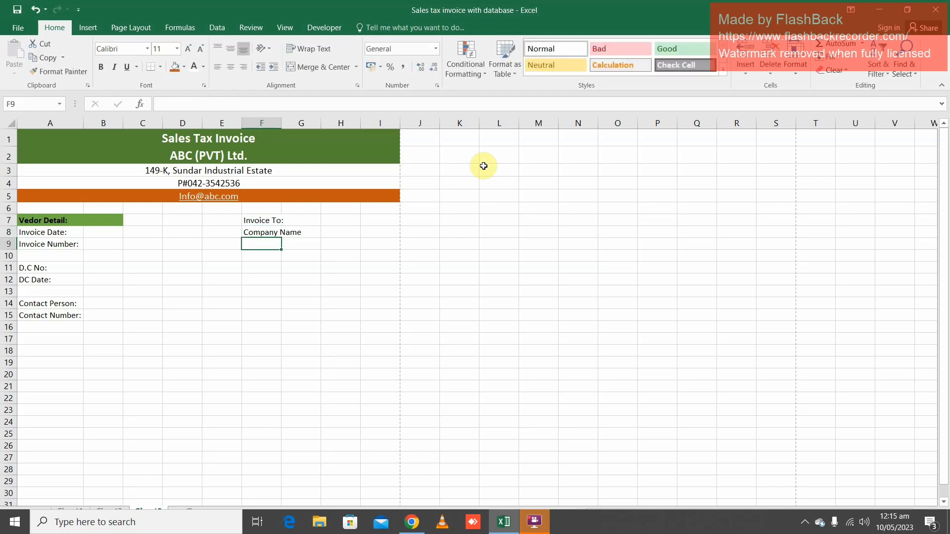
Enter the label "Address:" in cell F9 and add a colon to the company name label in F8
{"action": "type", "text": "Addre"}
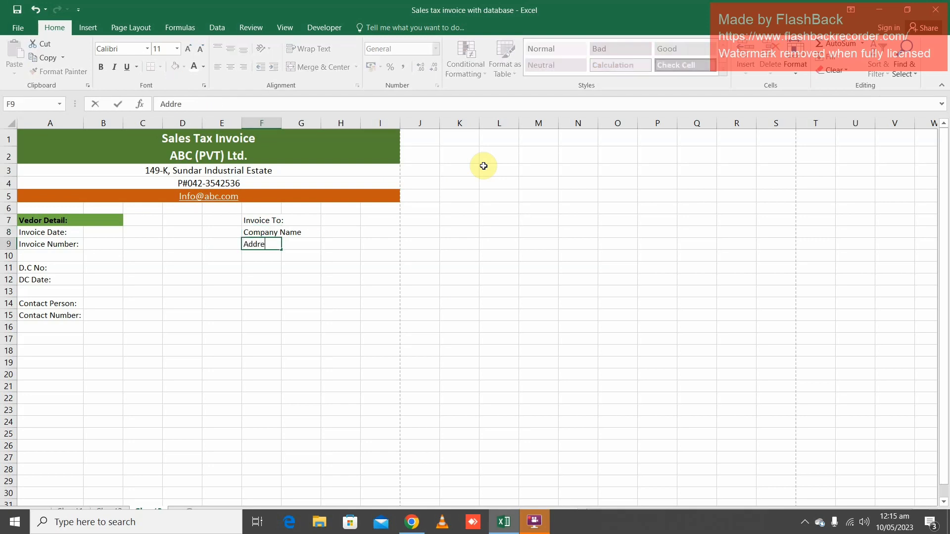
{"action": "type", "text": "ss"}
{"action": "key", "text": "Return"}
{"action": "key", "text": "Up"}
{"action": "key", "text": "Up"}
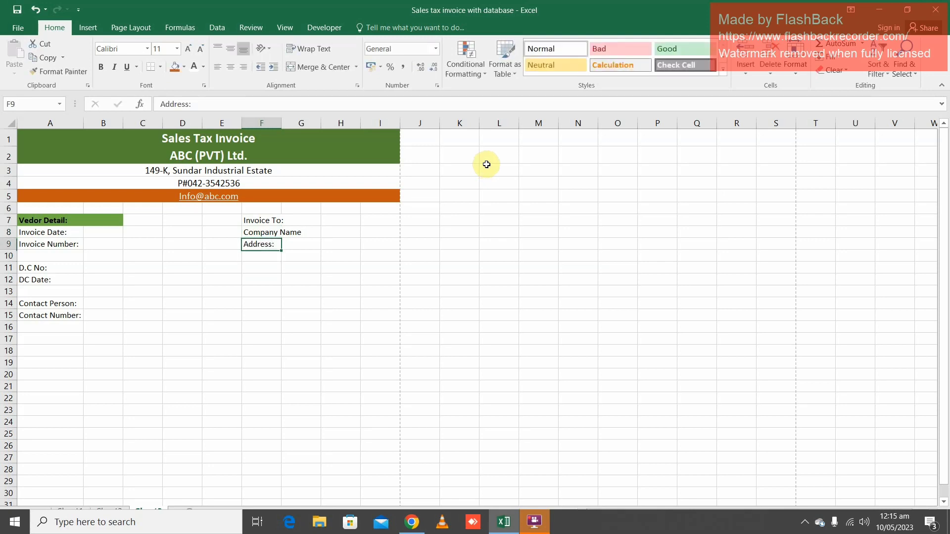
{"action": "key", "text": "F2"}
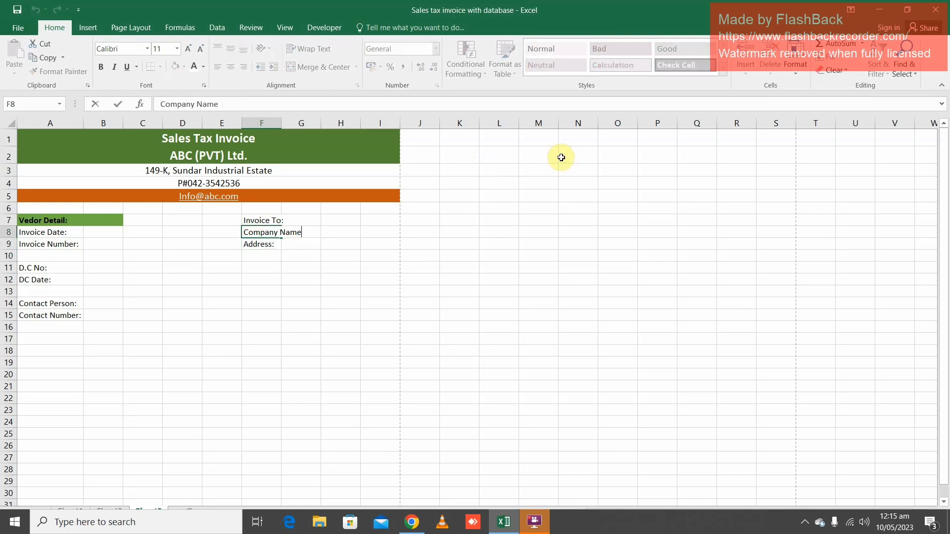
{"action": "type", "text": ":"}
{"action": "key", "text": "Return"}
Enter the tax registration labels "GST#" in cell F11 and "NTN#" in cell F12
{"action": "key", "text": "Down"}
{"action": "key", "text": "Down"}
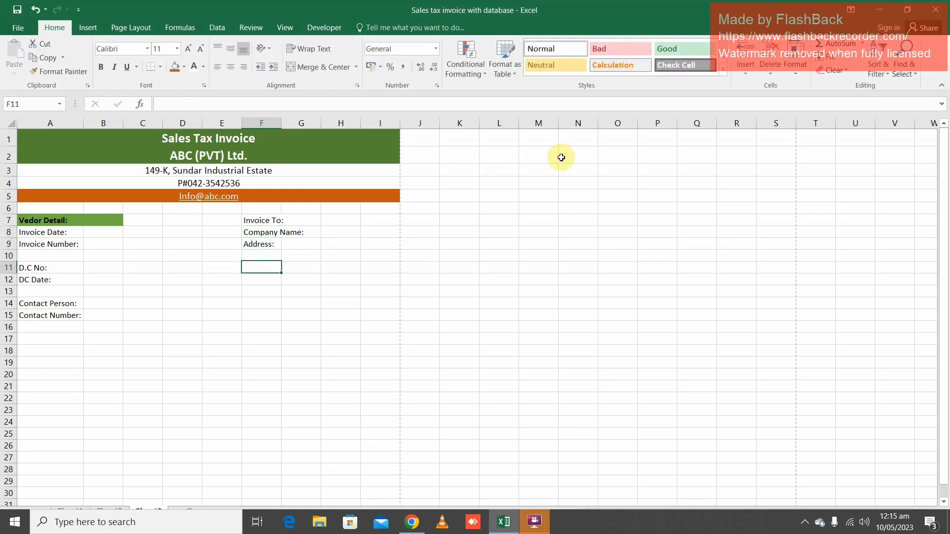
{"action": "type", "text": "GST"}
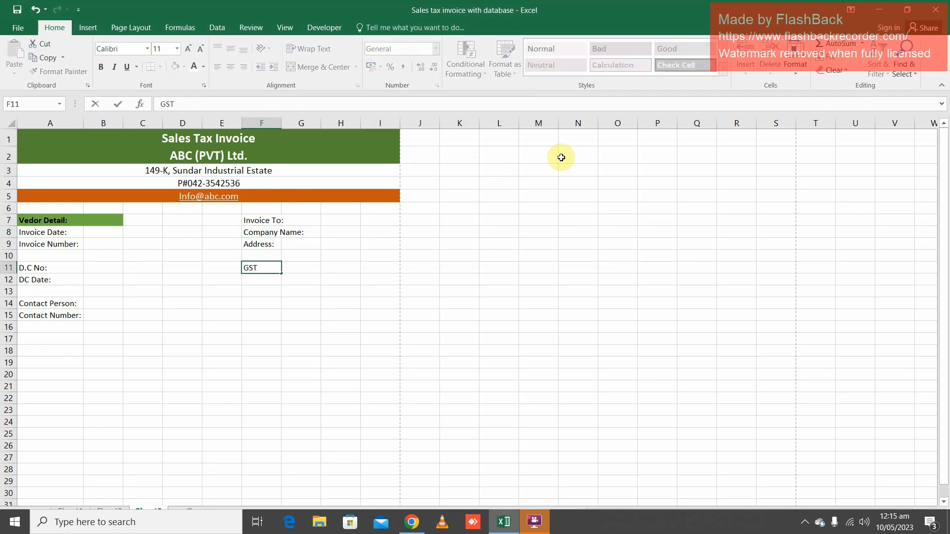
{"action": "type", "text": "#"}
{"action": "key", "text": "Return"}
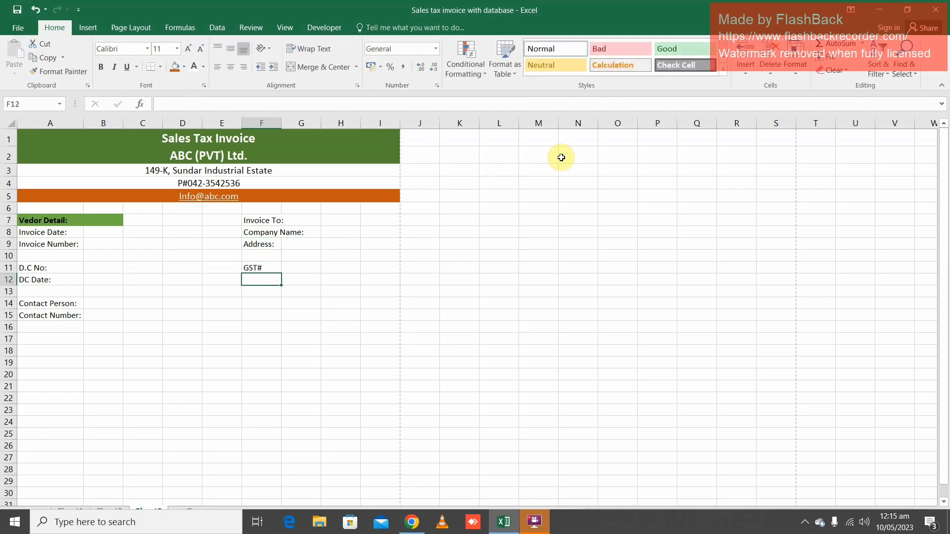
{"action": "type", "text": "NTN#"}
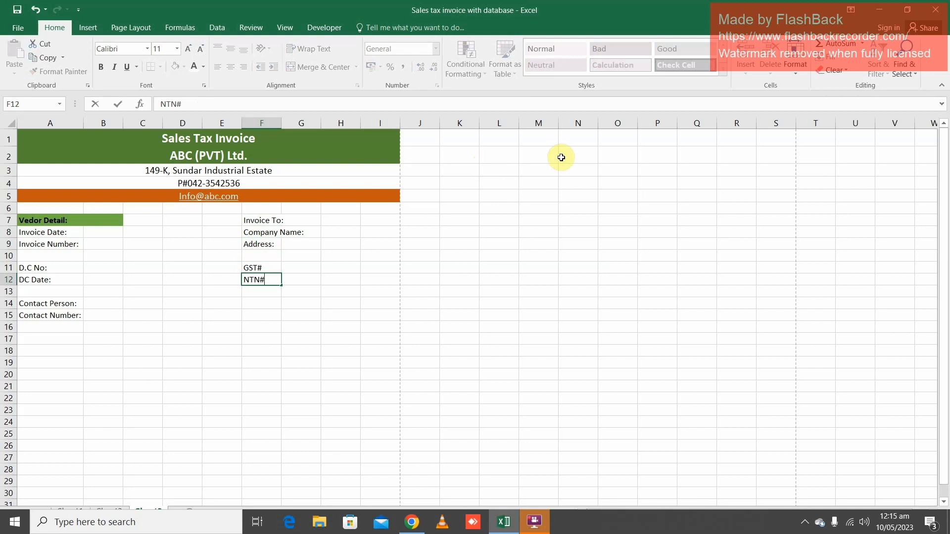
{"action": "key", "text": "Return"}
Enter the labels "Contact Person:" in cell F14 and "Contact Number:" in cell F15
{"action": "key", "text": "Down"}
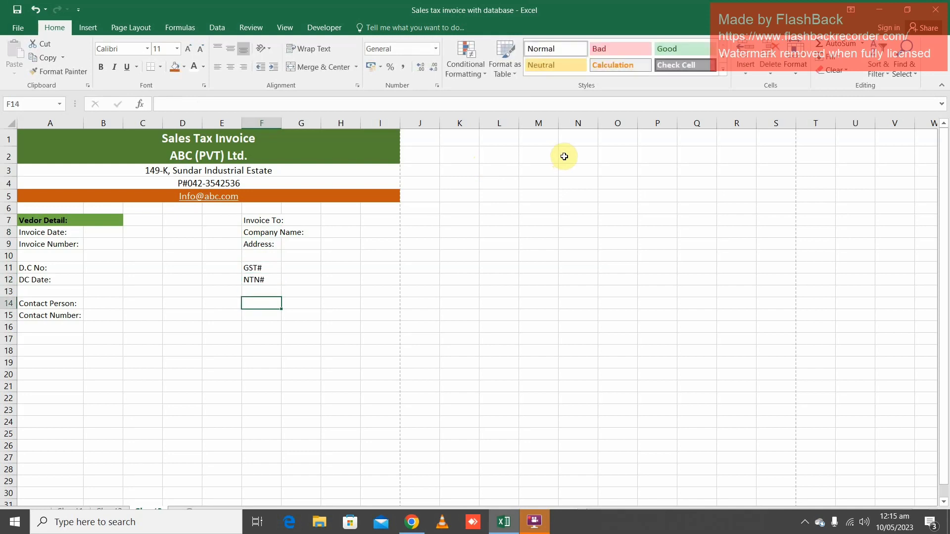
{"action": "type", "text": "Contact"}
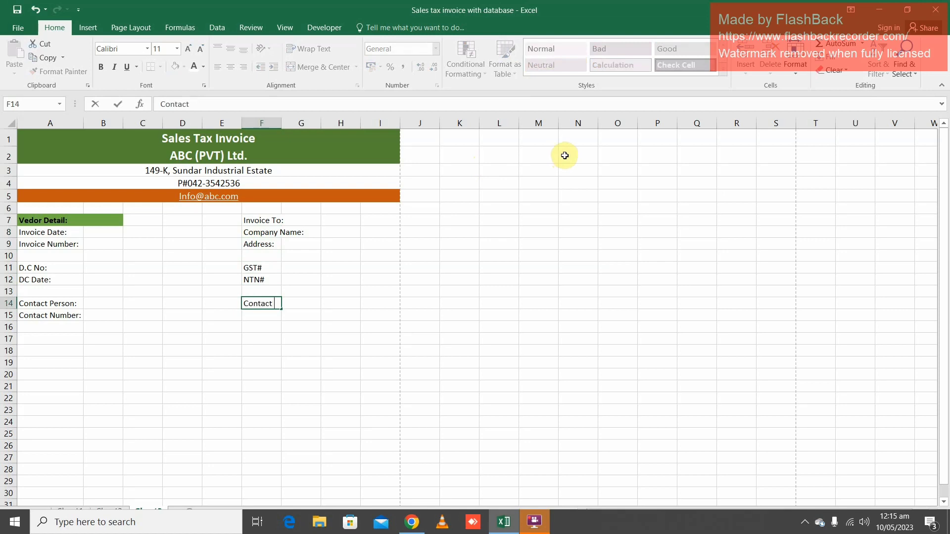
{"action": "type", "text": " Person:"}
{"action": "key", "text": "Return"}
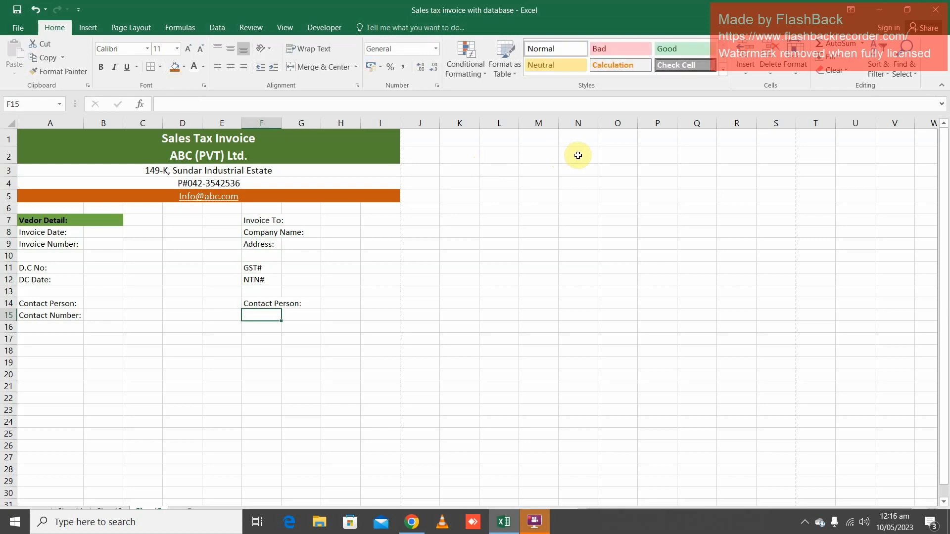
{"action": "type", "text": "Contact Number"}
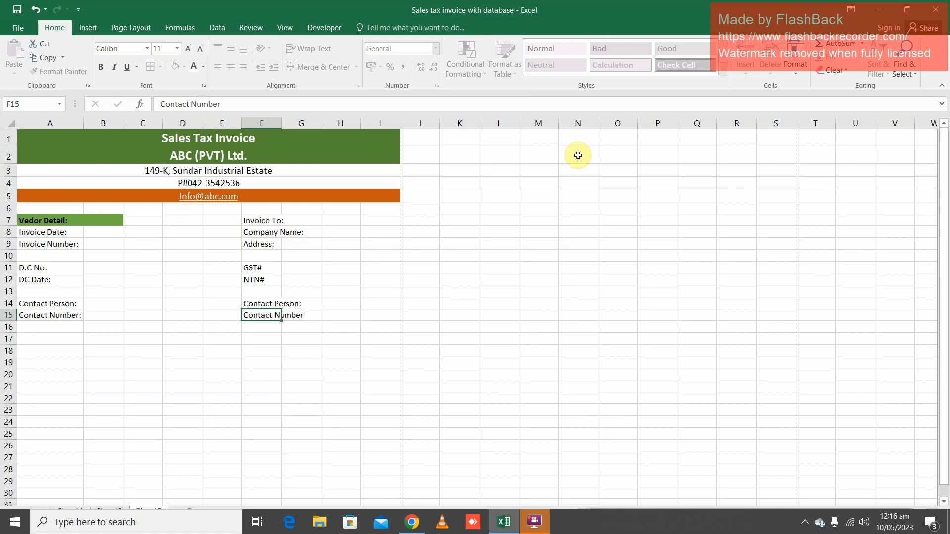
{"action": "key", "text": "Return"}
{"action": "key", "text": "Up"}
{"action": "key", "text": "F2"}
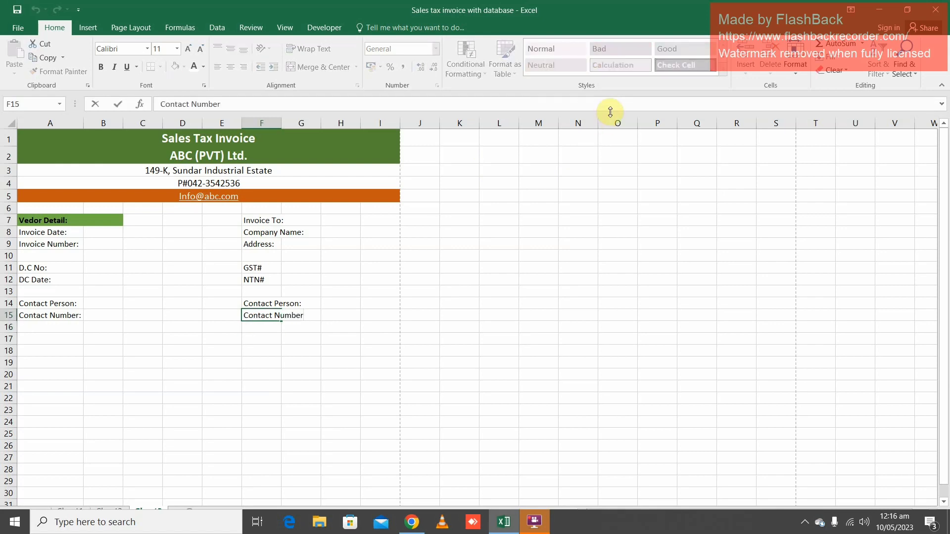
Widen column F to fit its labels and column G for the values, and delete the surplus columns H and I
{"action": "left_click", "coordinate": [282, 123]}
{"action": "left_click_drag", "start_coordinate": [282, 123], "coordinate": [310, 144]}
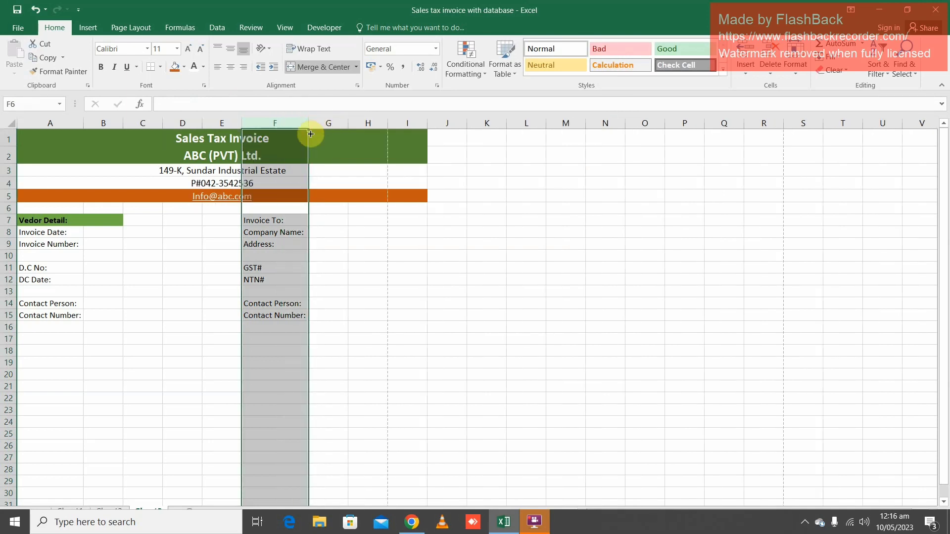
{"action": "left_click_drag", "start_coordinate": [309, 123], "coordinate": [443, 124]}
{"action": "left_click", "coordinate": [776, 48]}
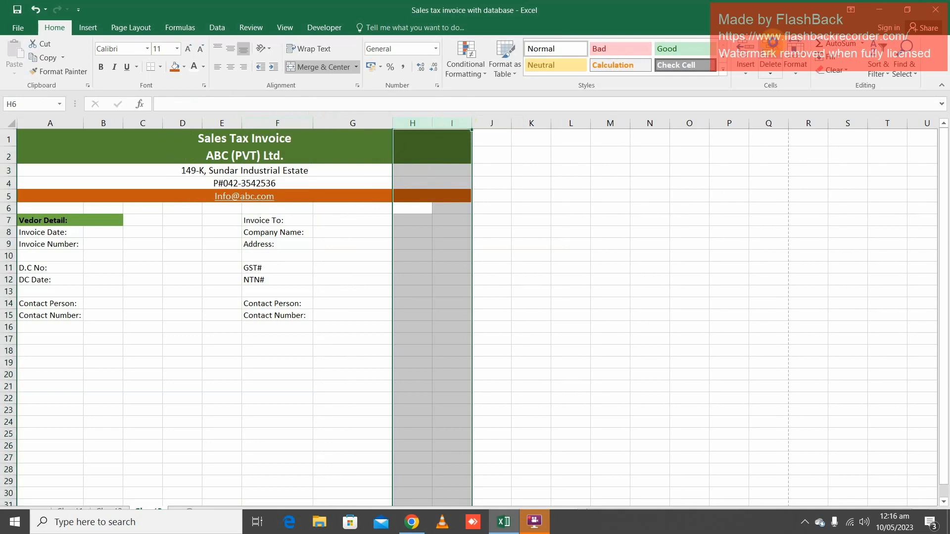
{"action": "left_click", "coordinate": [366, 246]}
Merge cells F7:G7 holding the "Invoice To:" heading and align its text left
{"action": "left_click", "coordinate": [343, 215]}
{"action": "left_click", "coordinate": [280, 219]}
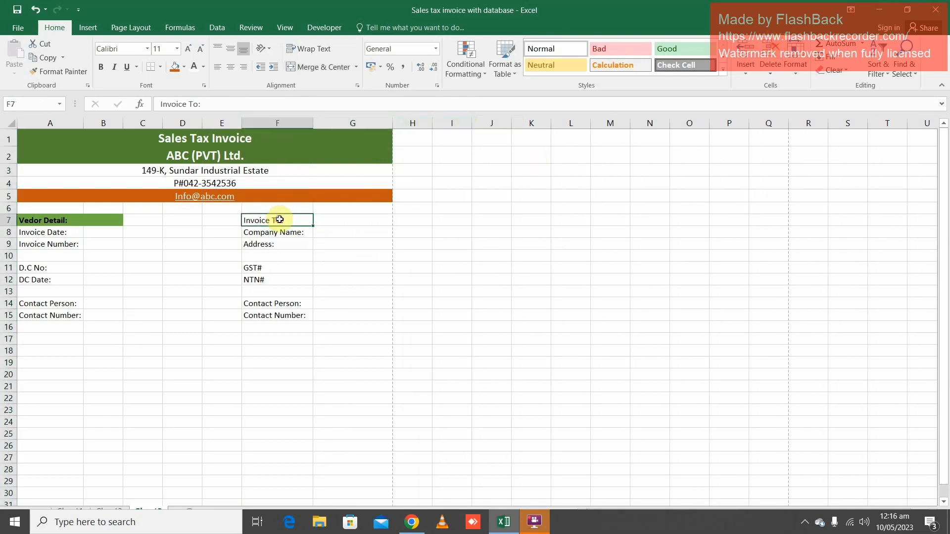
{"action": "left_click_drag", "start_coordinate": [279, 219], "coordinate": [333, 218]}
{"action": "left_click", "coordinate": [314, 66]}
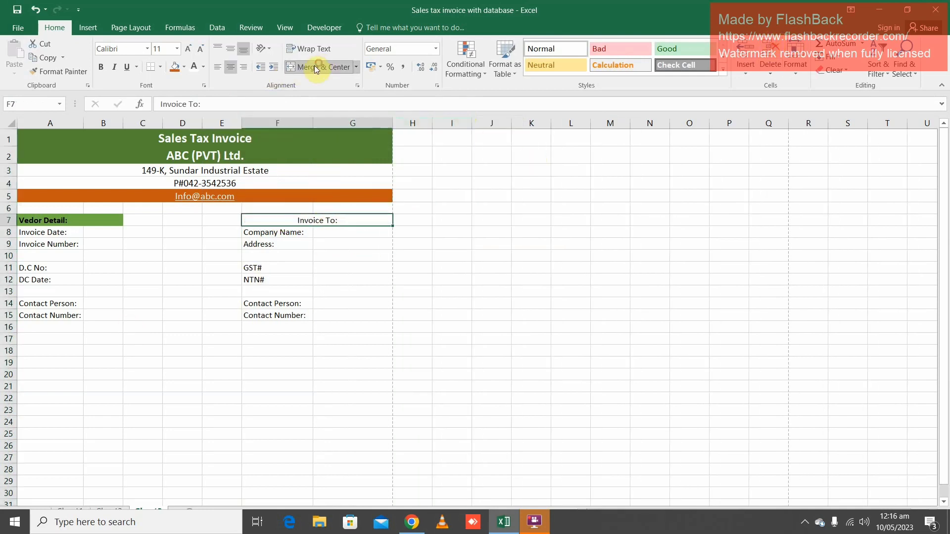
{"action": "left_click", "coordinate": [218, 67]}
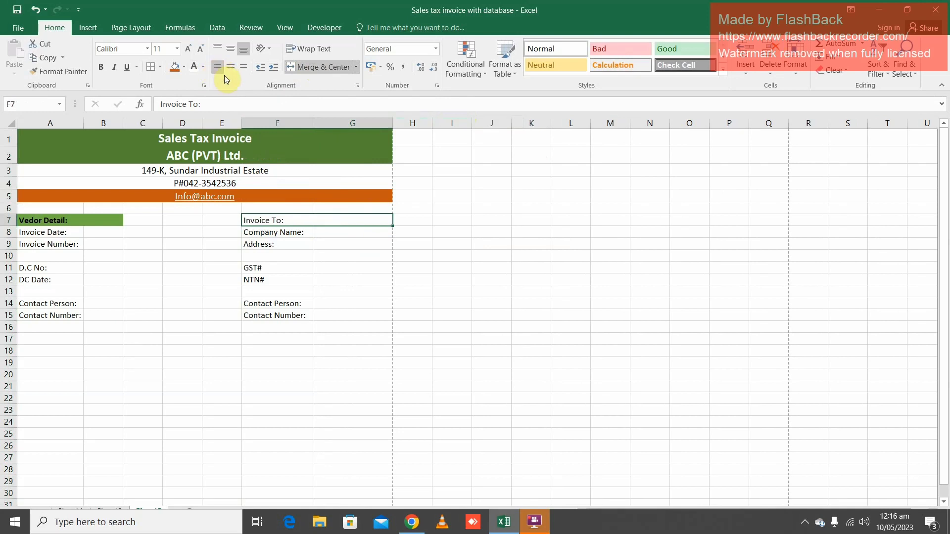
Copy the bold green formatting of the "Vedor Detail:" heading onto the "Invoice To:" heading
{"action": "left_click", "coordinate": [72, 219]}
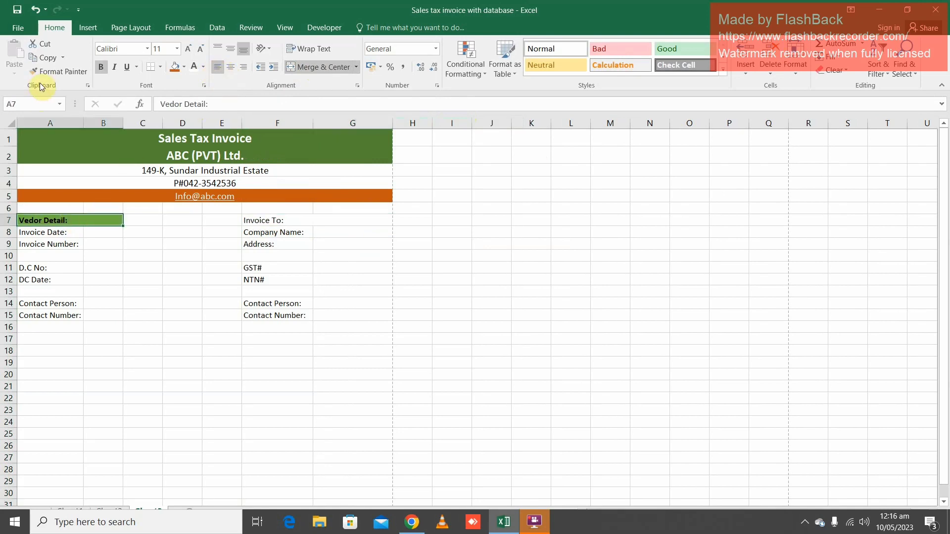
{"action": "left_click", "coordinate": [57, 72]}
{"action": "left_click", "coordinate": [313, 218]}
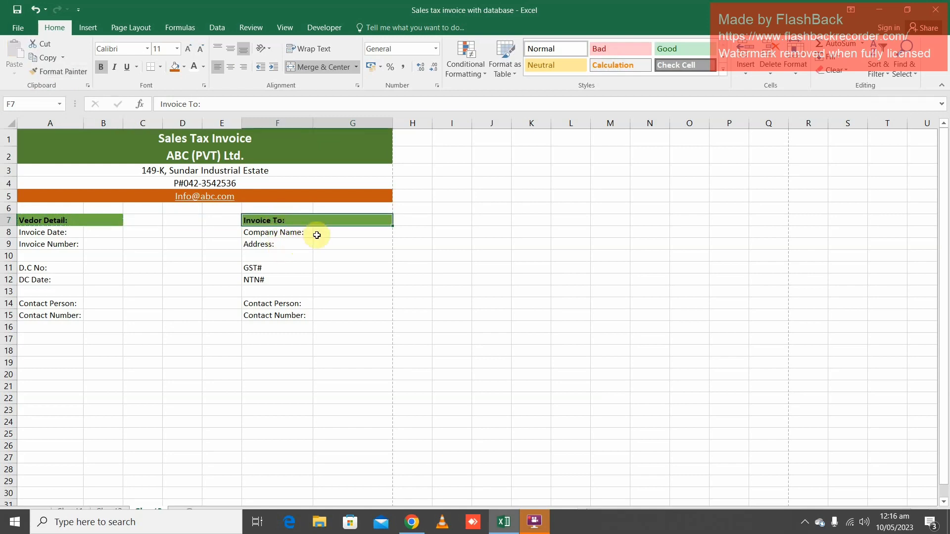
Narrow column G slightly and widen column A slightly to balance the invoice layout
{"action": "left_click_drag", "start_coordinate": [393, 127], "coordinate": [382, 126]}
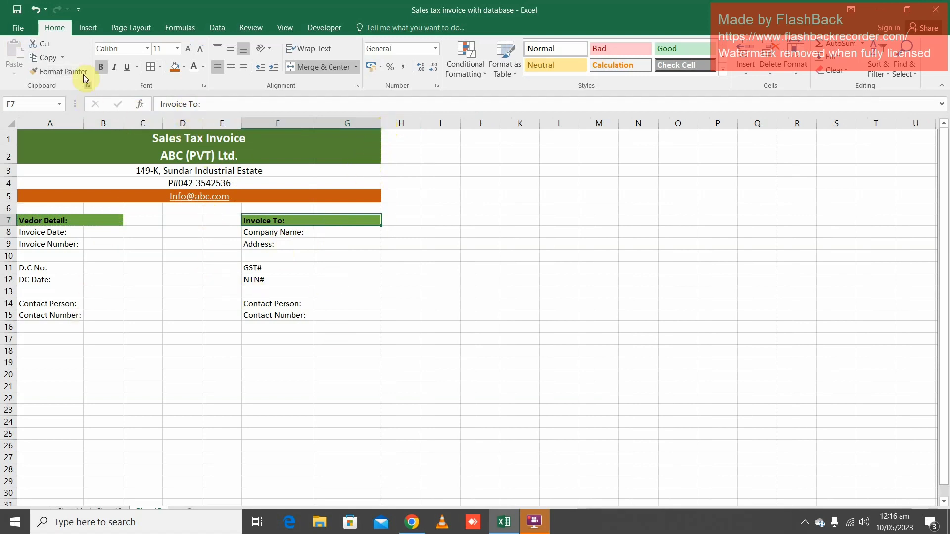
{"action": "left_click_drag", "start_coordinate": [84, 123], "coordinate": [92, 122]}
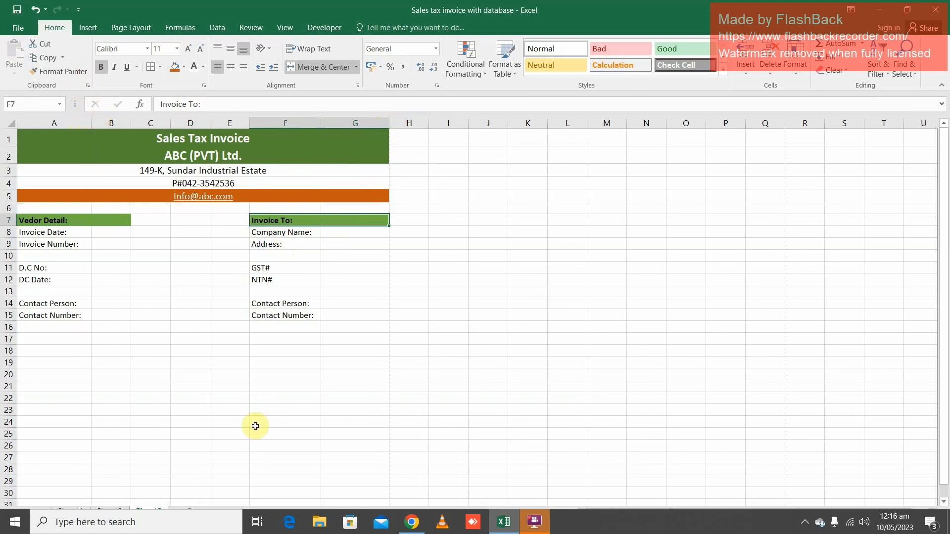
Enter the item table headers "SR#" in cell A17 and "Particular" in cell B17
{"action": "left_click", "coordinate": [101, 340]}
{"action": "left_click", "coordinate": [45, 342]}
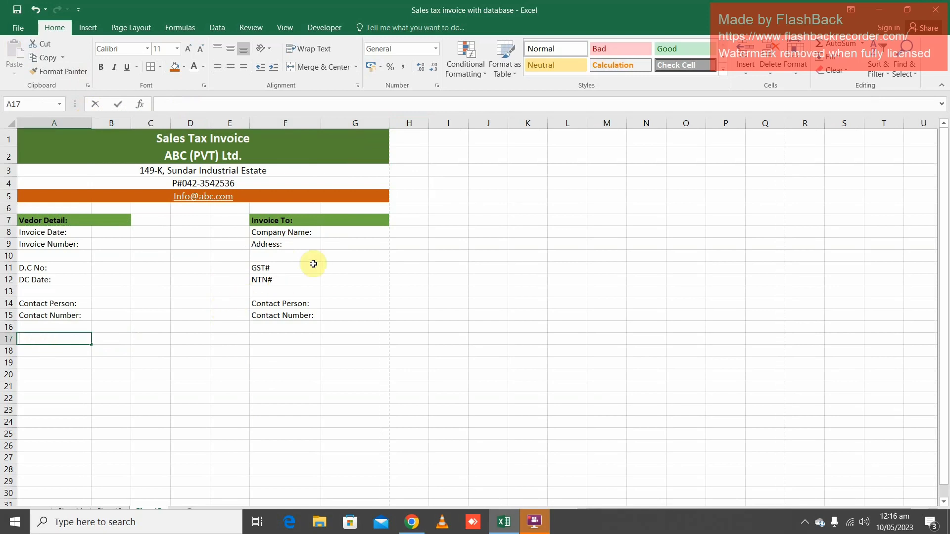
{"action": "type", "text": "SR#"}
{"action": "key", "text": "Tab"}
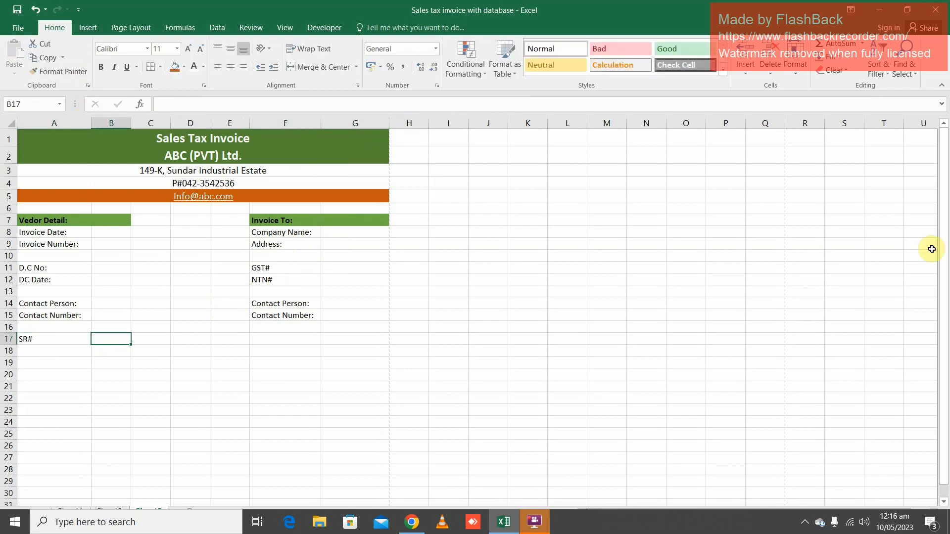
{"action": "type", "text": "Part"}
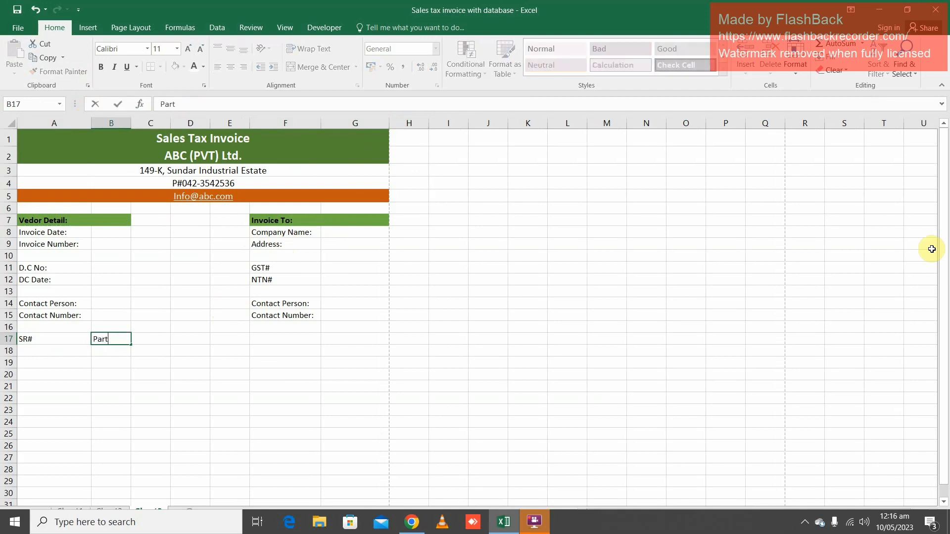
{"action": "type", "text": "icular"}
{"action": "key", "text": "Return"}
{"action": "key", "text": "Up"}
{"action": "key", "text": "Right"}
{"action": "key", "text": "Left"}
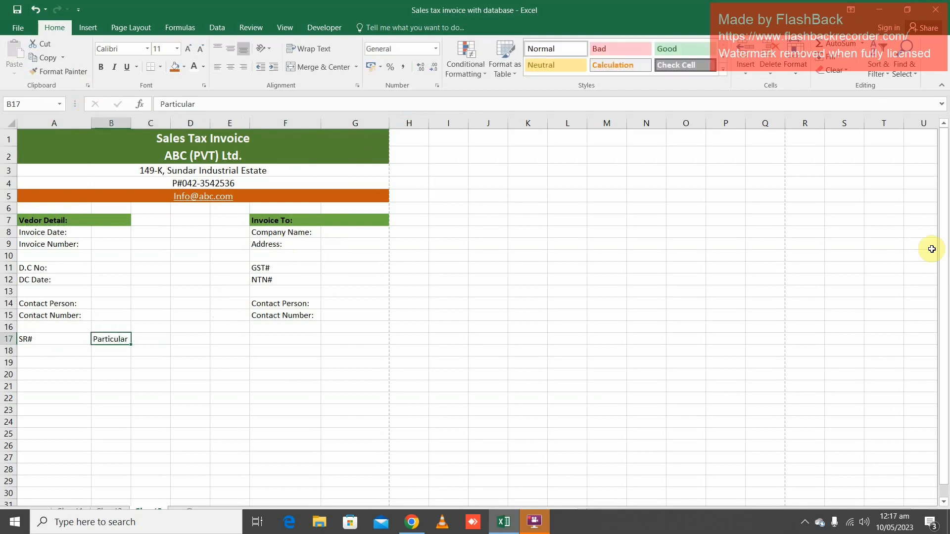
Change the item table header in cell B17 to "Particulars"
{"action": "key", "text": "F2"}
{"action": "type", "text": "s"}
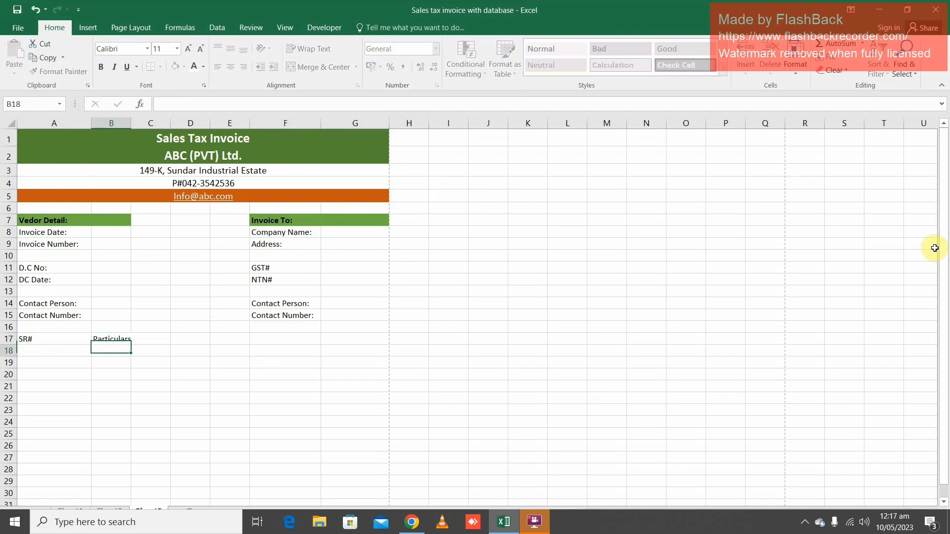
{"action": "key", "text": "Return"}
{"action": "key", "text": "Up"}
{"action": "key", "text": "Right"}
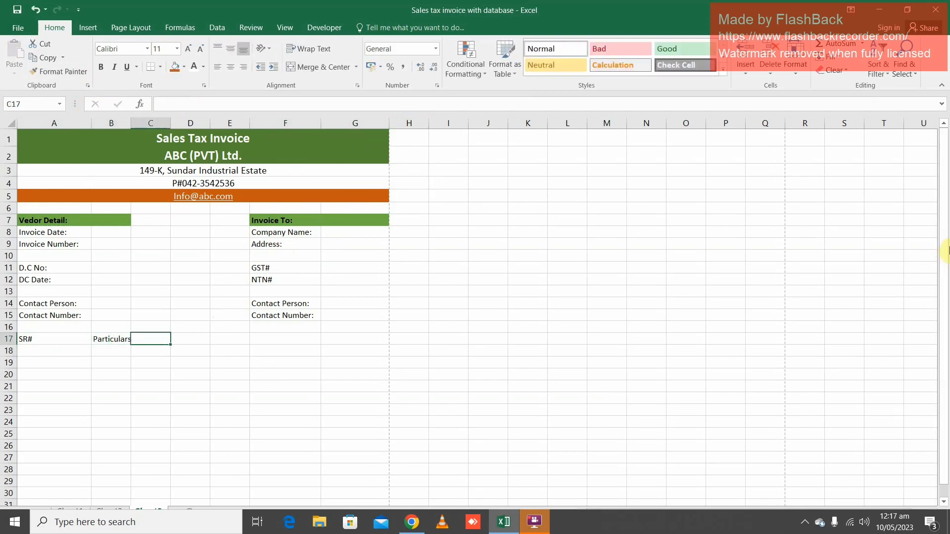
Continue the item table headers with "Aty" in cell C17, "Rate" in D17 and "Amount Exc. GST" in E17
{"action": "type", "text": "Aty"}
{"action": "key", "text": "Tab"}
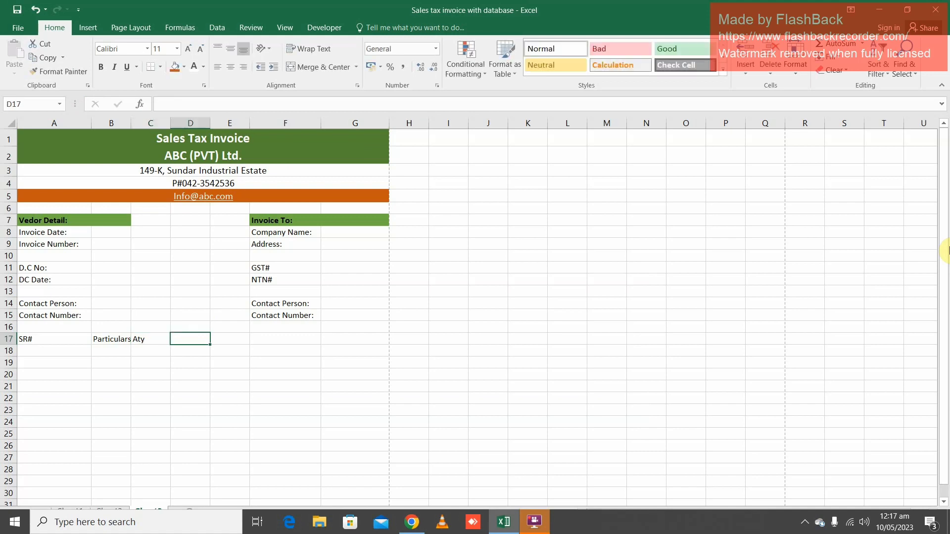
{"action": "type", "text": "Rate"}
{"action": "key", "text": "Tab"}
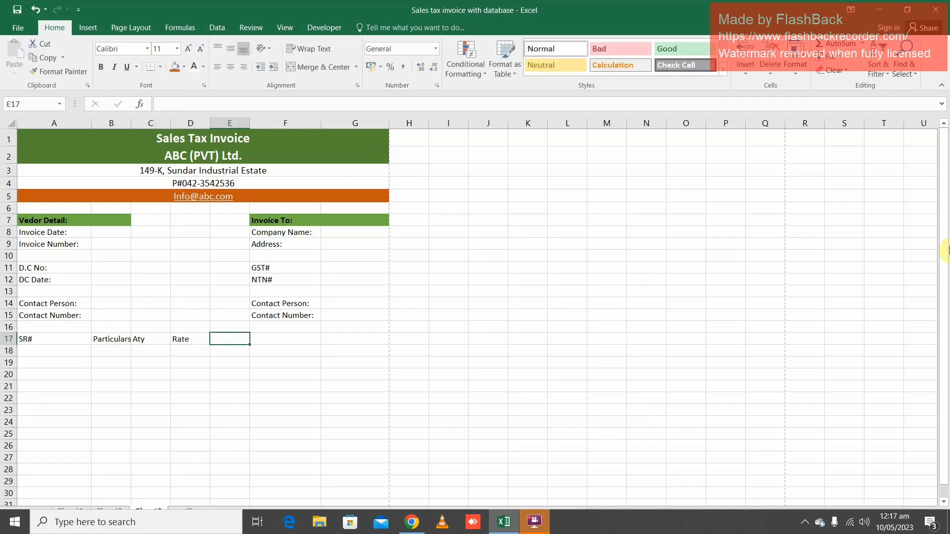
{"action": "type", "text": "Amou"}
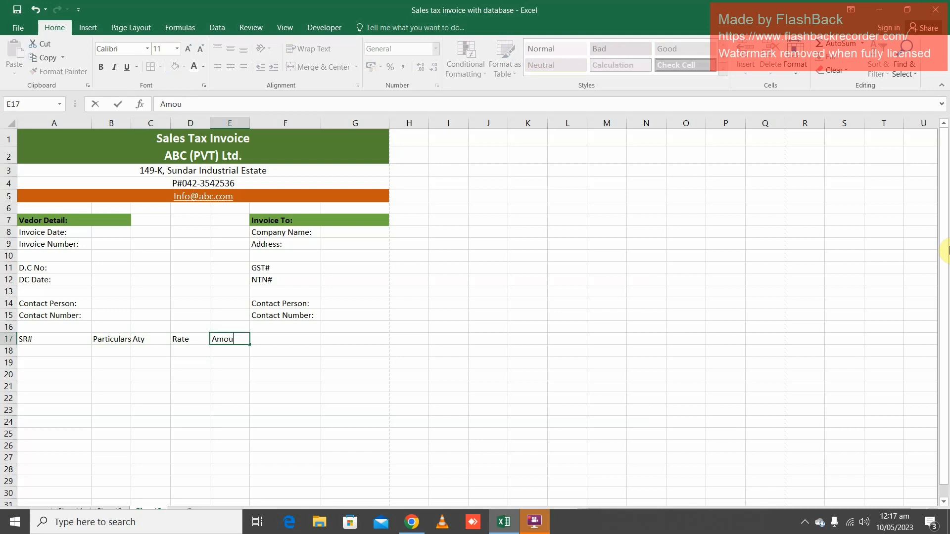
{"action": "type", "text": "int Exc. GST"}
{"action": "key", "text": "Tab"}
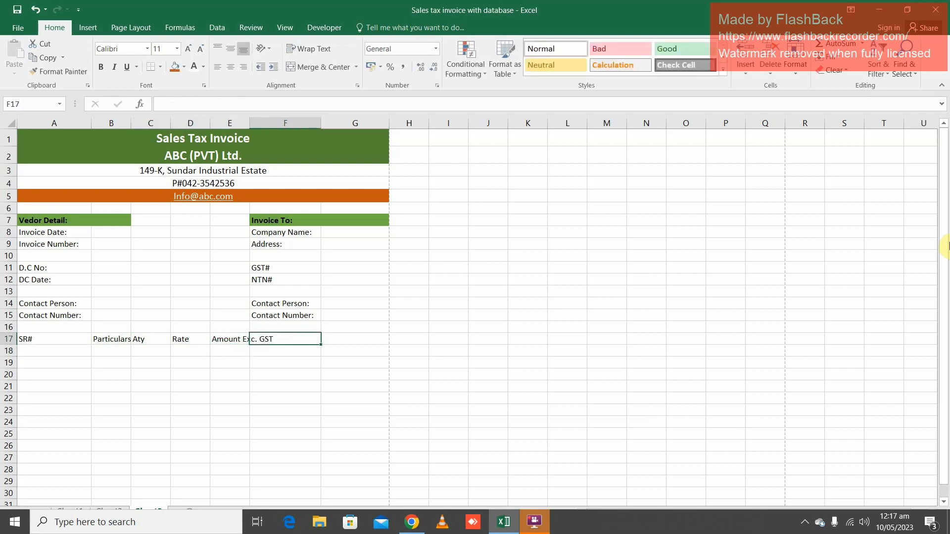
Enter the headers "Sales Tax 18%" in cell F17 and "Amount including Sales Tax" in G17
{"action": "type", "text": "Sales Tax"}
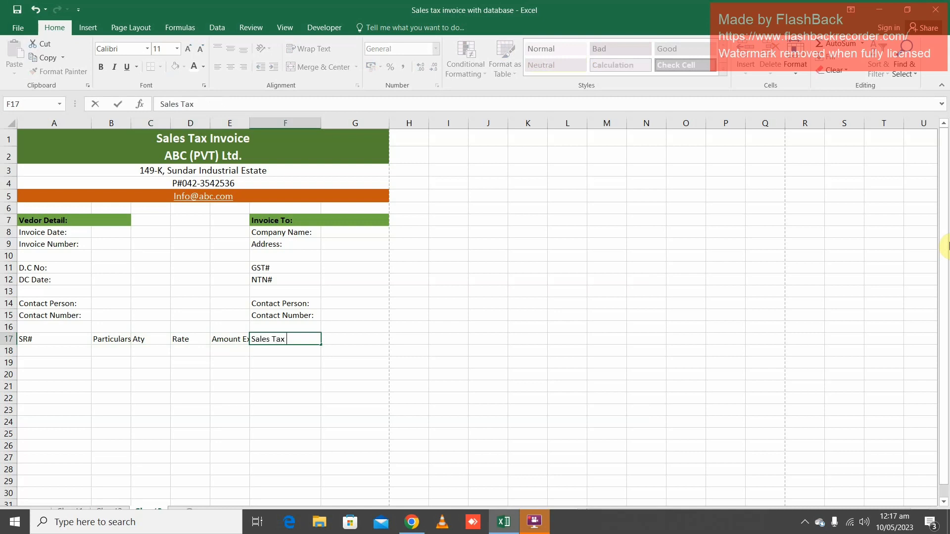
{"action": "type", "text": " 18%"}
{"action": "key", "text": "Tab"}
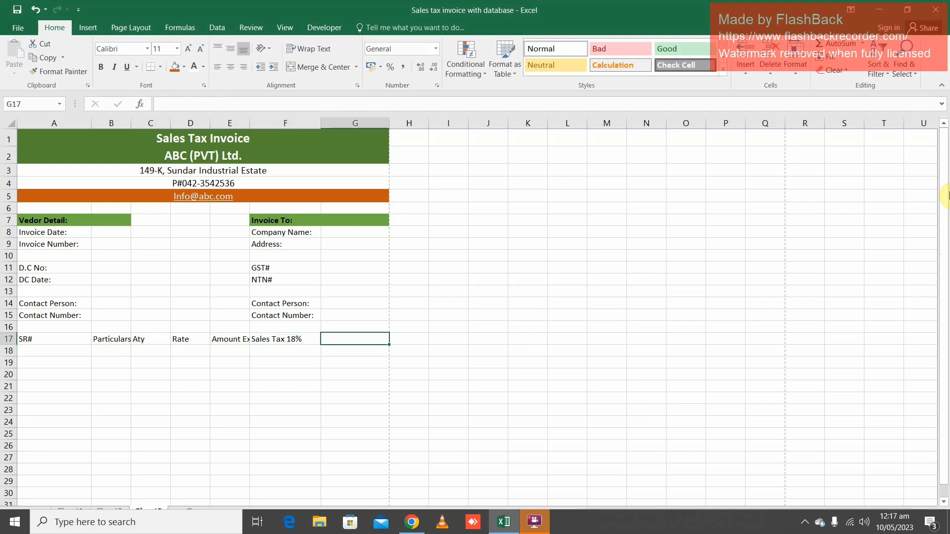
{"action": "type", "text": "Amount including Sales Tax"}
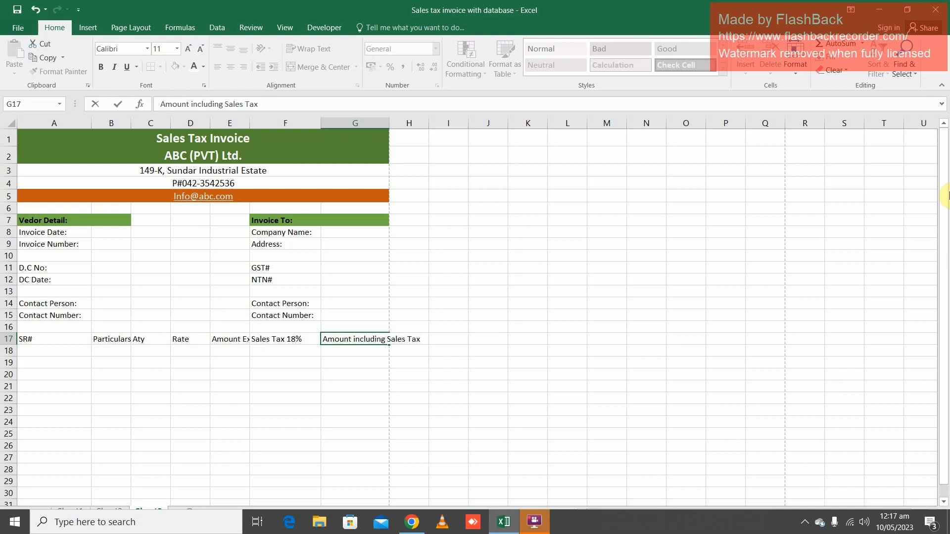
{"action": "key", "text": "Return"}
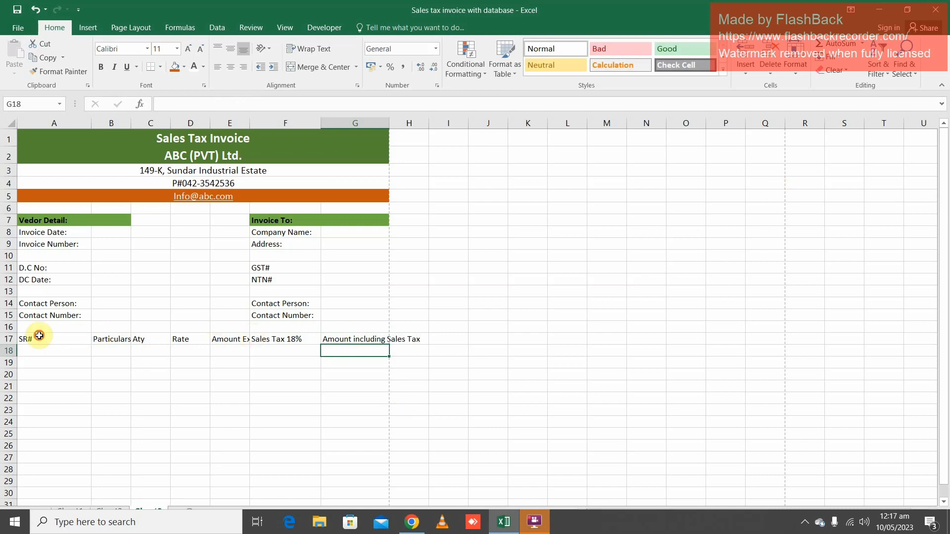
Wrap the text of the item table headers in A17:G17 and widen column B to fit "Particulars" on one line
{"action": "left_click_drag", "start_coordinate": [31, 338], "coordinate": [297, 339]}
{"action": "left_click_drag", "start_coordinate": [153, 336], "coordinate": [384, 344]}
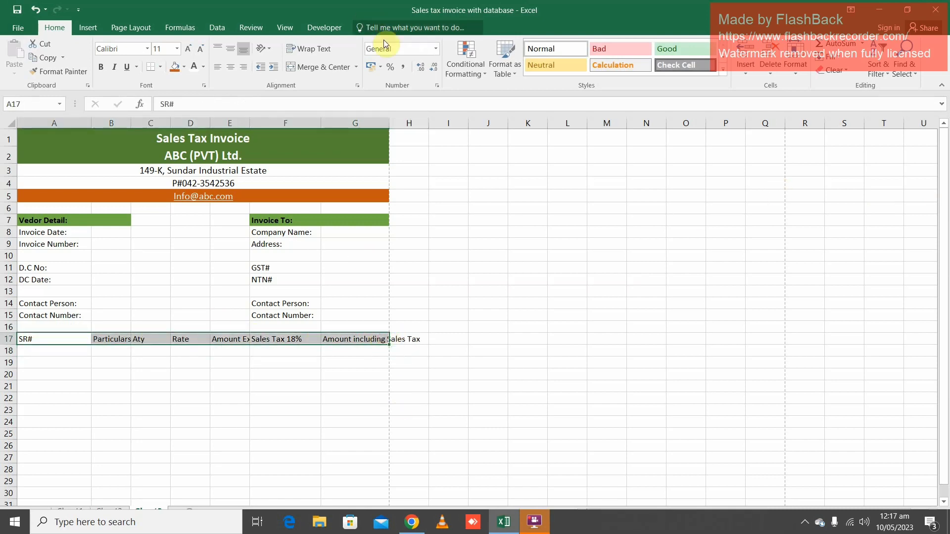
{"action": "left_click", "coordinate": [325, 58]}
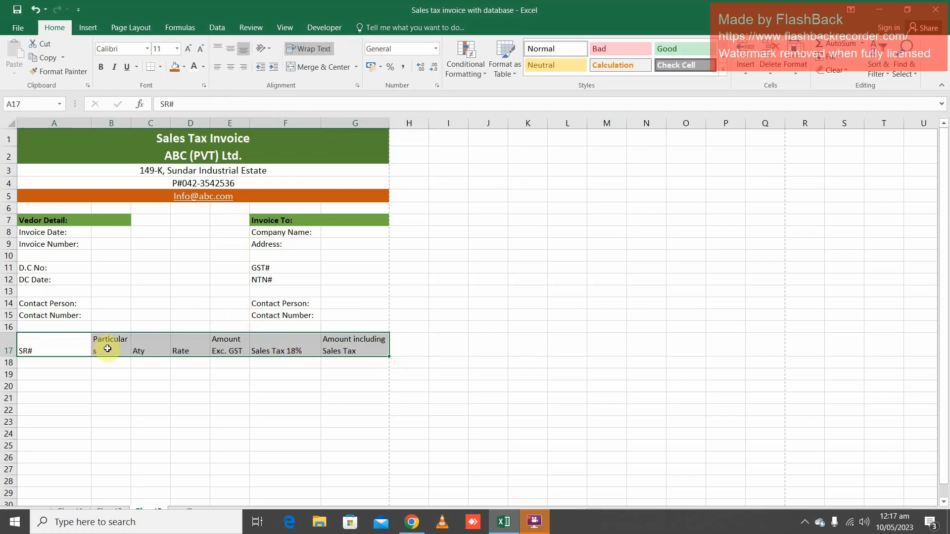
{"action": "left_click_drag", "start_coordinate": [129, 122], "coordinate": [152, 130]}
Correct the misspelled quantity header in cell C17 to "Qty"
{"action": "double_click", "coordinate": [160, 350]}
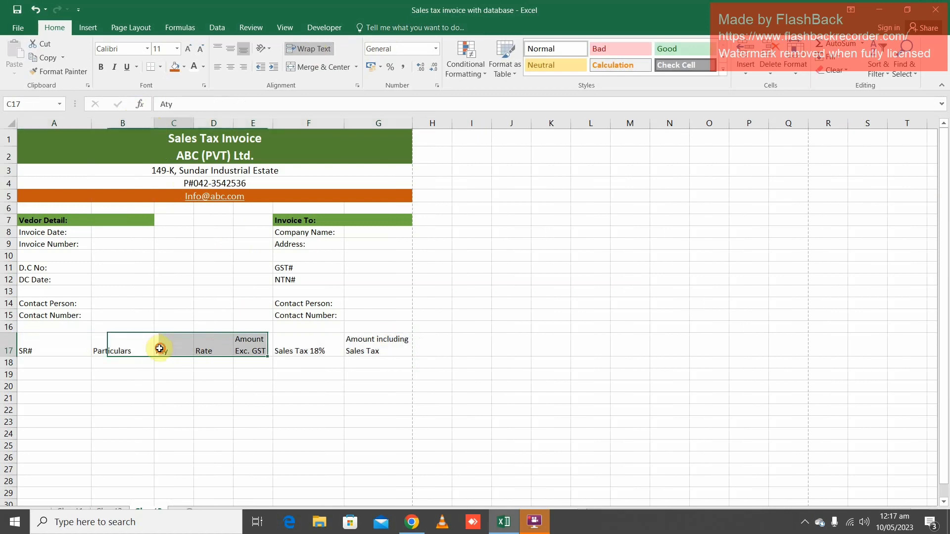
{"action": "key", "text": "BackSpace"}
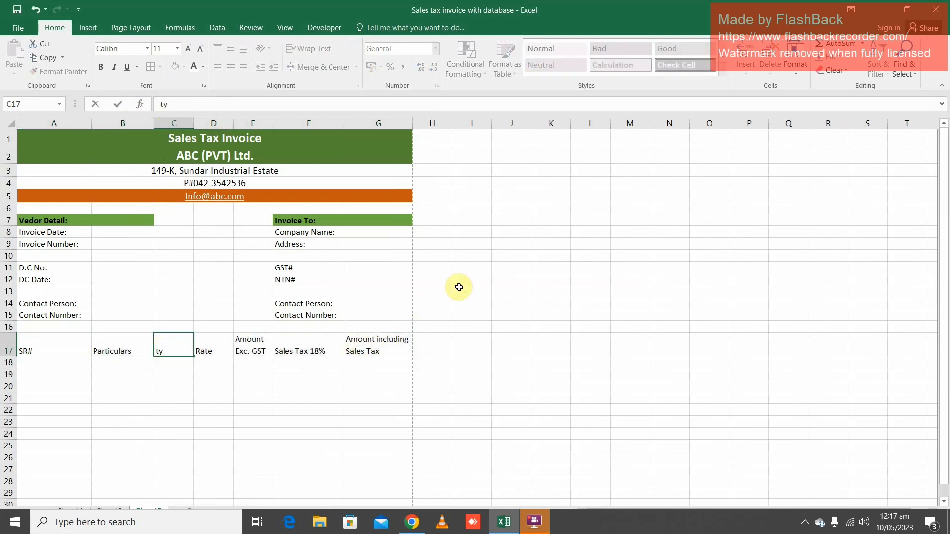
{"action": "key", "text": "BackSpace"}
{"action": "key", "text": "BackSpace"}
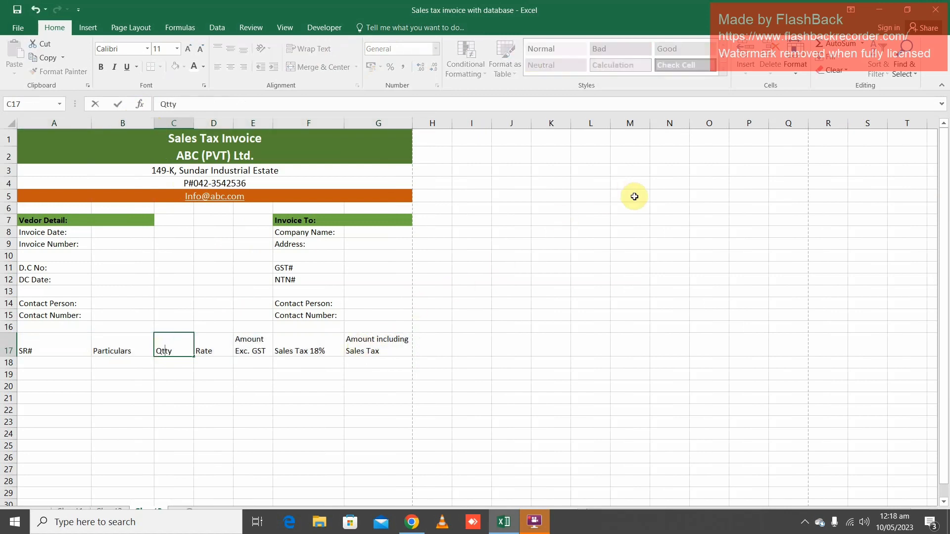
{"action": "key", "text": "Tab"}
{"action": "key", "text": "Tab"}
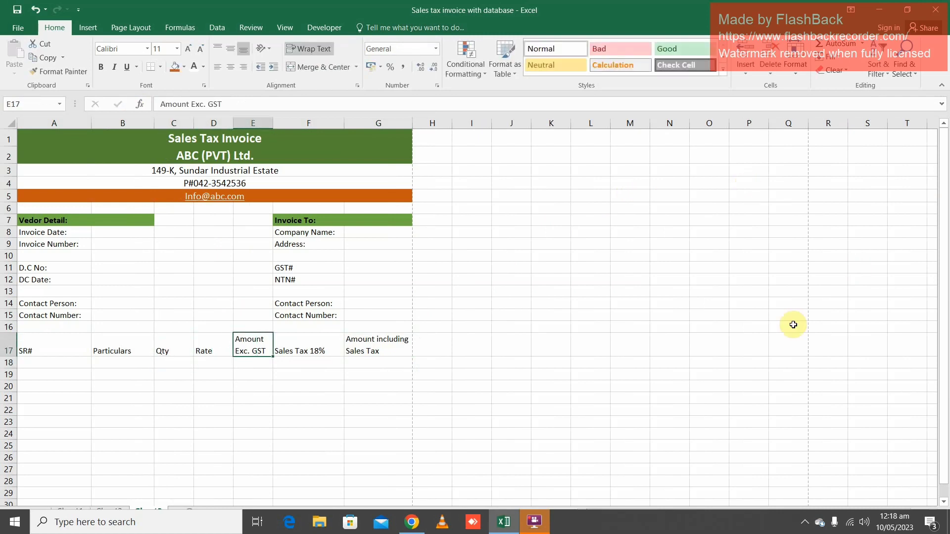
Fine-tune the invoice's column widths by slightly narrowing column A and adjusting column F around its "Sales Tax 18%" header
{"action": "left_click", "coordinate": [341, 364]}
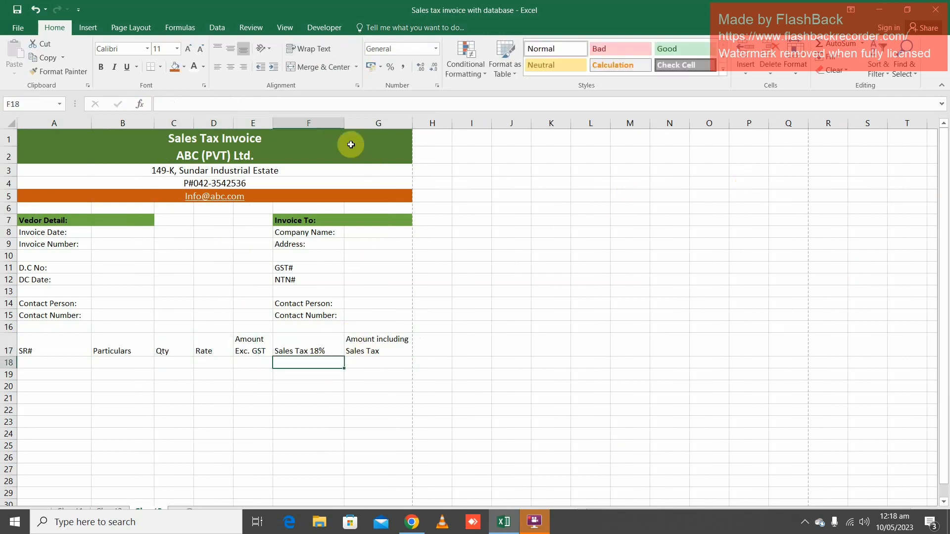
{"action": "left_click_drag", "start_coordinate": [344, 124], "coordinate": [332, 126]}
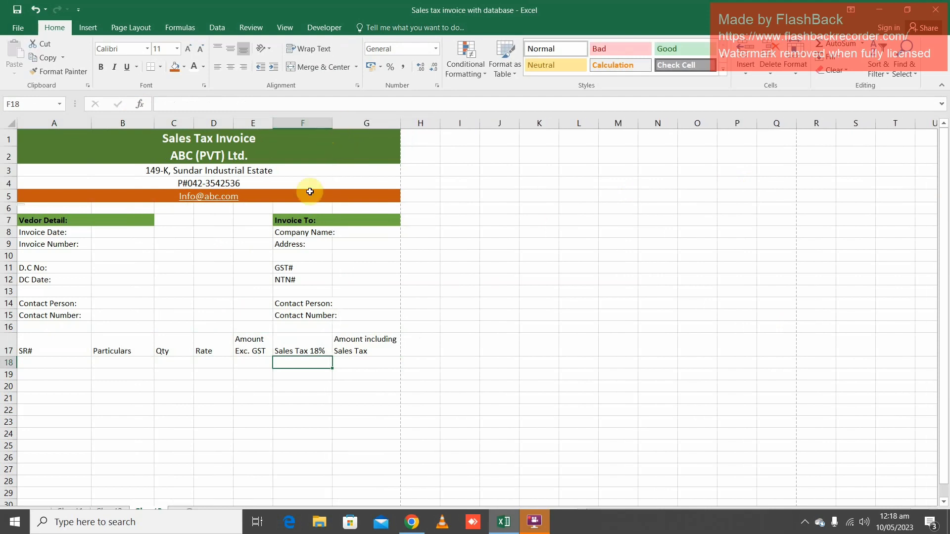
{"action": "left_click_drag", "start_coordinate": [92, 121], "coordinate": [85, 135]}
{"action": "left_click", "coordinate": [116, 469]}
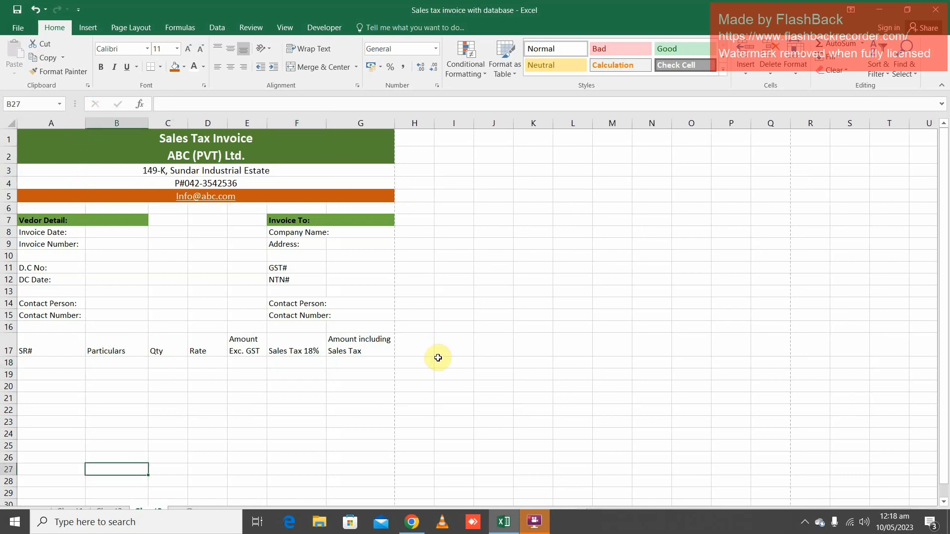
{"action": "left_click_drag", "start_coordinate": [326, 123], "coordinate": [336, 123]}
{"action": "left_click", "coordinate": [272, 386]}
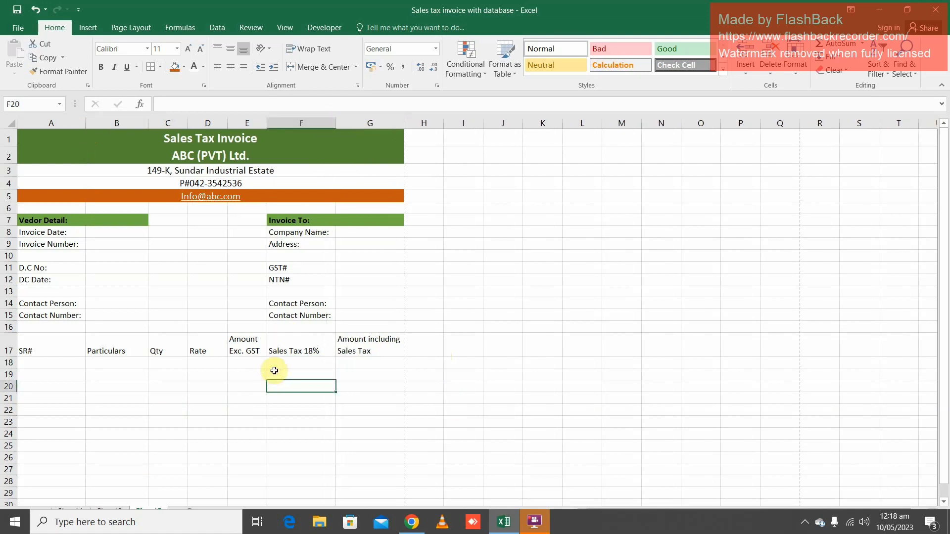
Apply all borders to the item table range A17:G32
{"action": "left_click_drag", "start_coordinate": [34, 346], "coordinate": [324, 292]}
{"action": "scroll", "coordinate": [298, 319], "scroll_direction": "up", "scroll_amount": 5}
{"action": "left_click_drag", "start_coordinate": [55, 302], "coordinate": [48, 412]}
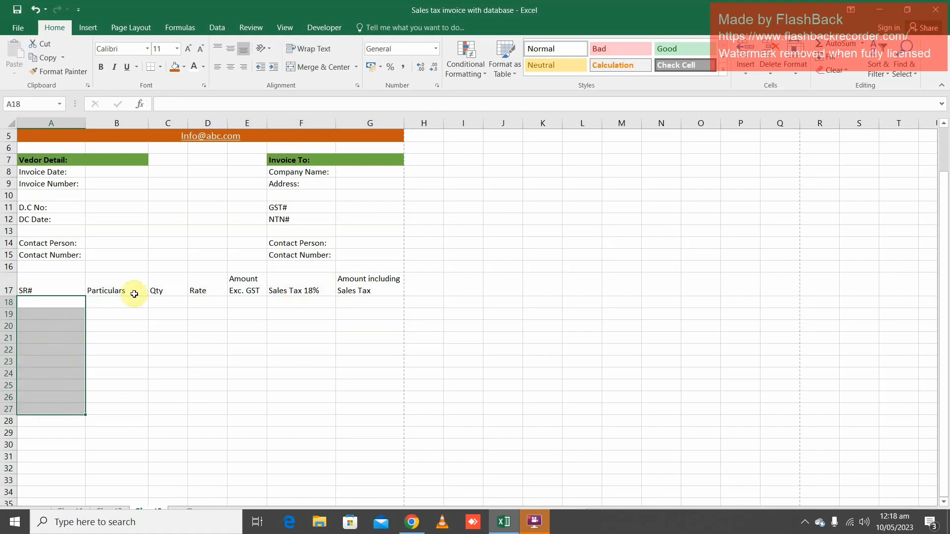
{"action": "left_click", "coordinate": [60, 304]}
{"action": "left_click_drag", "start_coordinate": [60, 303], "coordinate": [59, 509]}
{"action": "left_click_drag", "start_coordinate": [49, 240], "coordinate": [346, 233]}
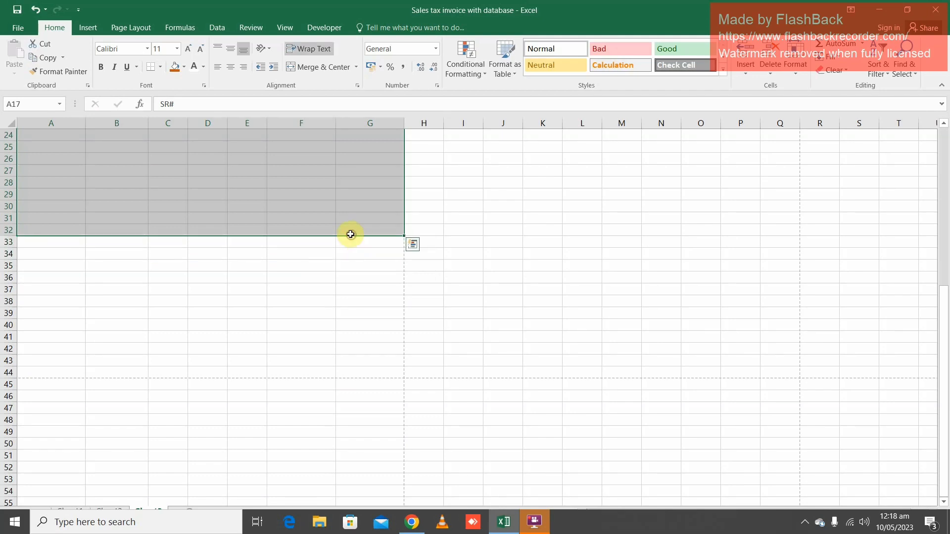
{"action": "left_click", "coordinate": [161, 67]}
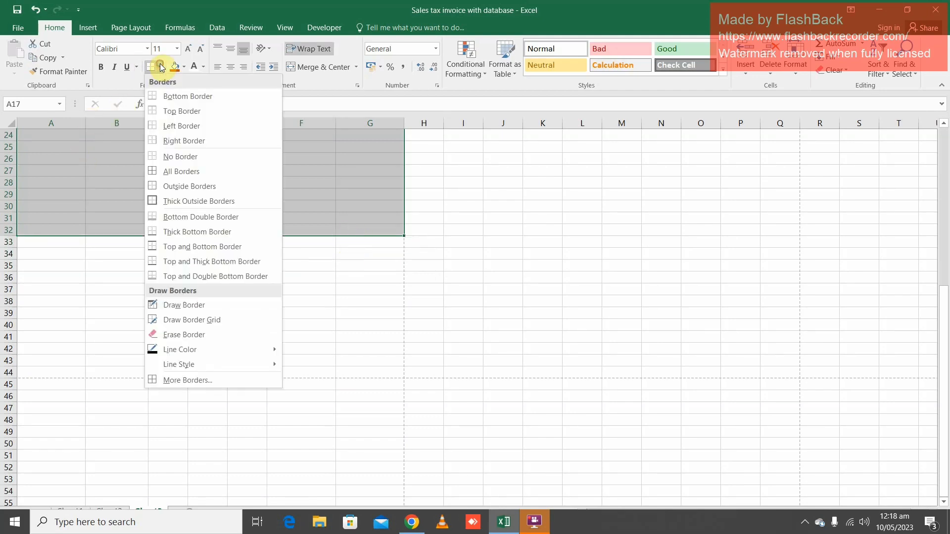
{"action": "left_click", "coordinate": [157, 169]}
{"action": "scroll", "coordinate": [204, 406], "scroll_direction": "up", "scroll_amount": 7}
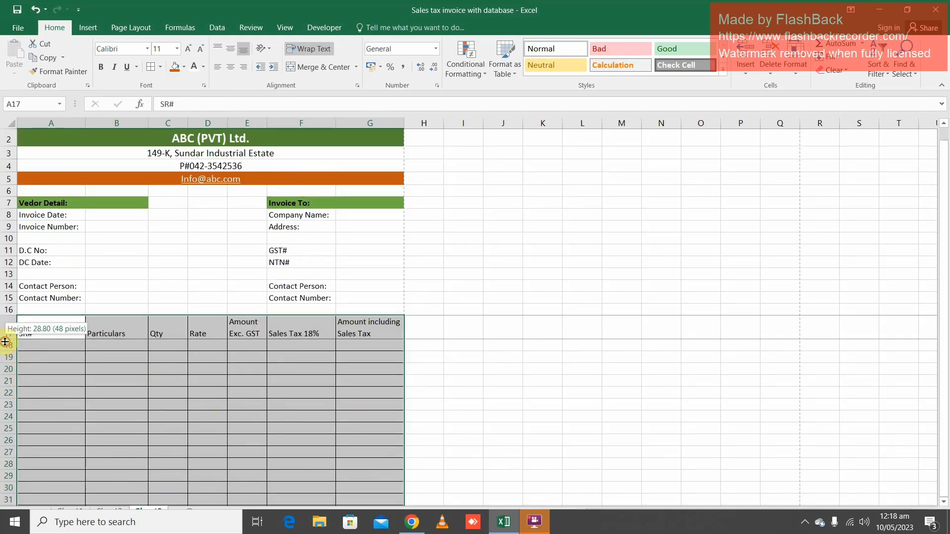
Set the height of the item rows 18 to 32 to 16
{"action": "left_click_drag", "start_coordinate": [8, 346], "coordinate": [2, 421]}
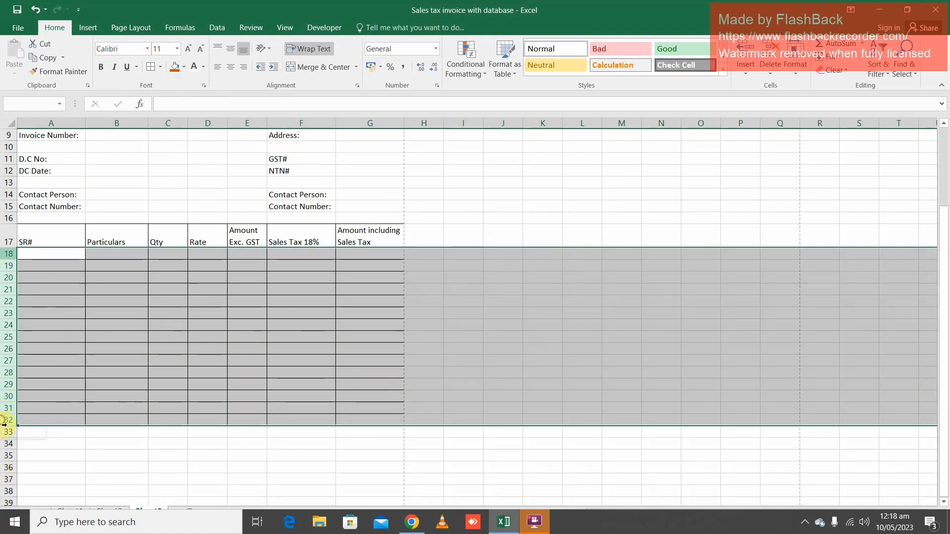
{"action": "right_click", "coordinate": [8, 361]}
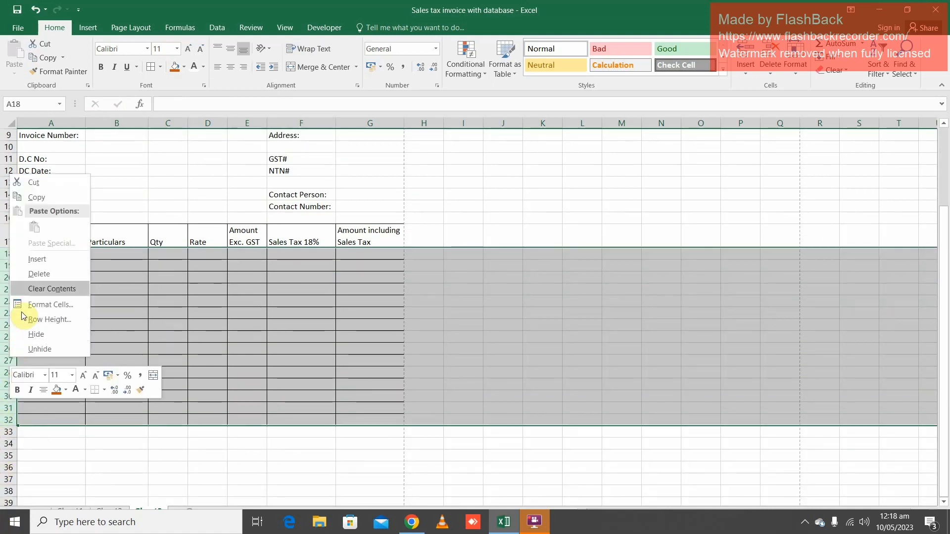
{"action": "left_click", "coordinate": [50, 319]}
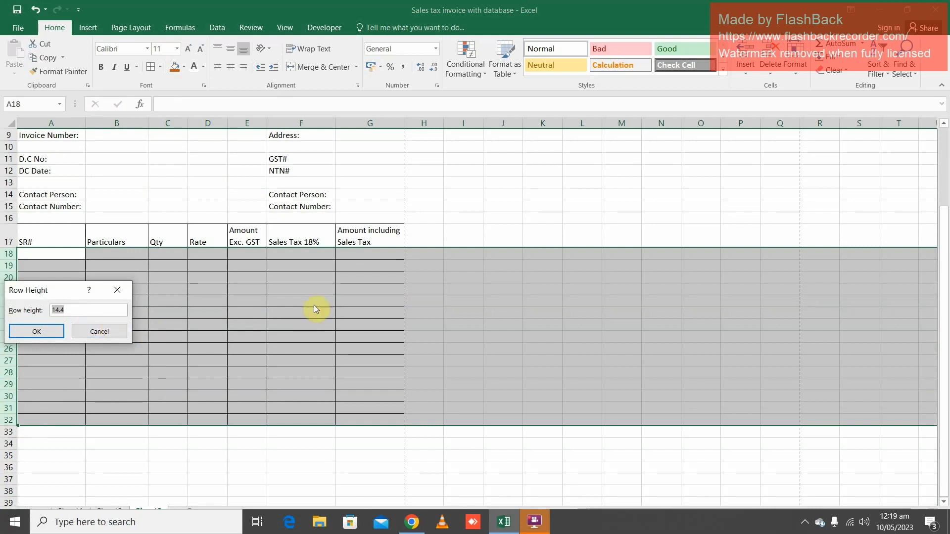
{"action": "type", "text": "16"}
{"action": "key", "text": "Return"}
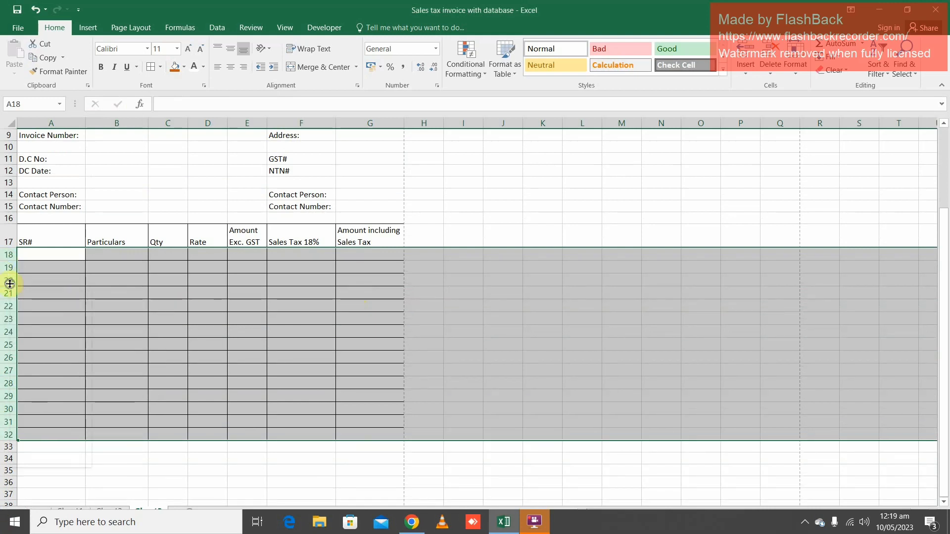
{"action": "right_click", "coordinate": [9, 284]}
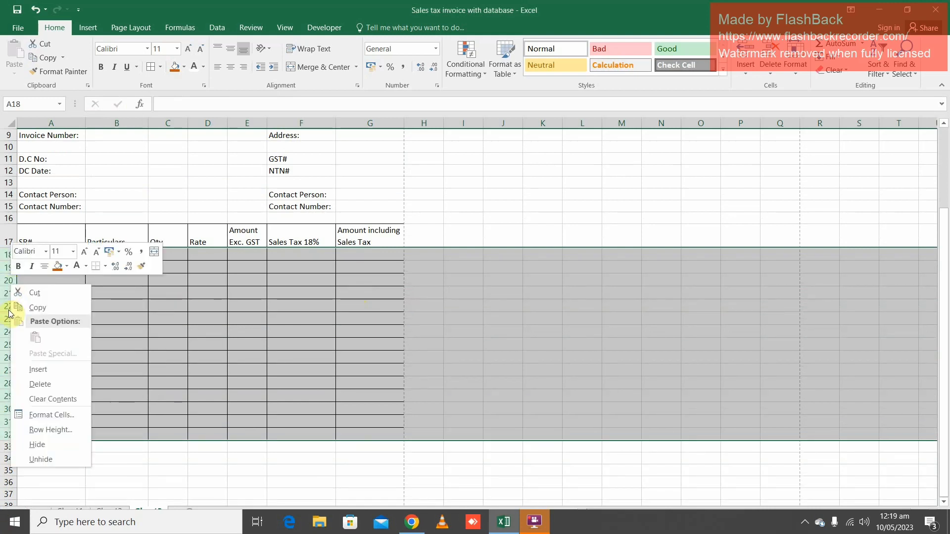
{"action": "left_click", "coordinate": [51, 414]}
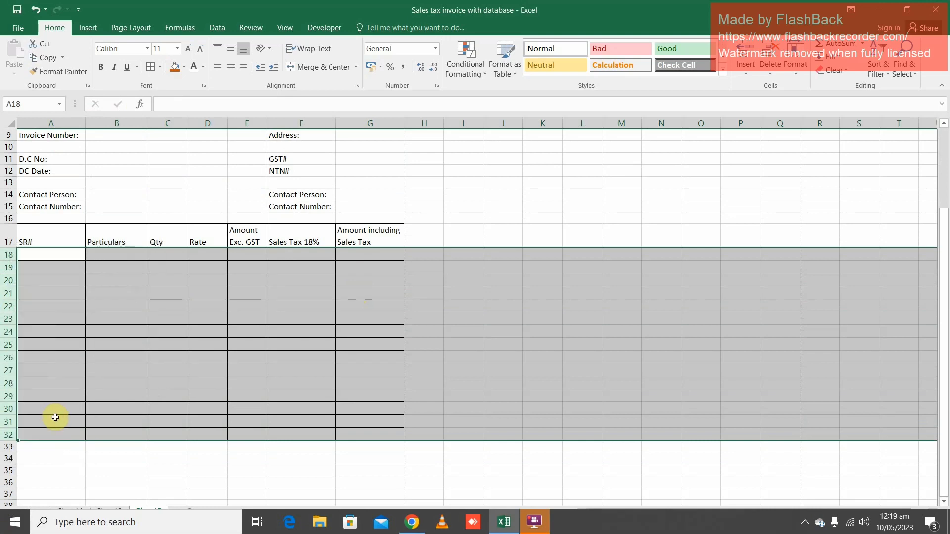
{"action": "left_click", "coordinate": [315, 240]}
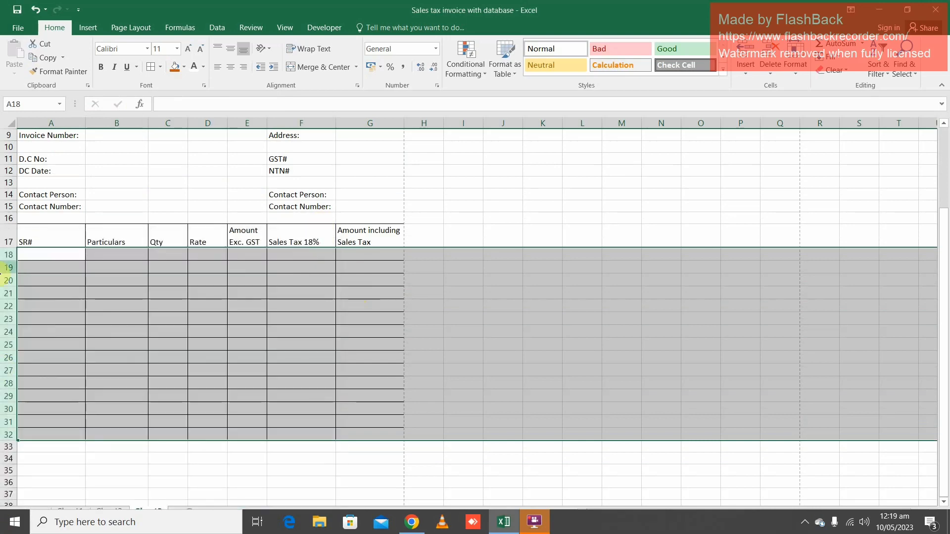
Increase the height of item rows 18 to 32 slightly further, leaving cell A18 selected
{"action": "right_click", "coordinate": [9, 280]}
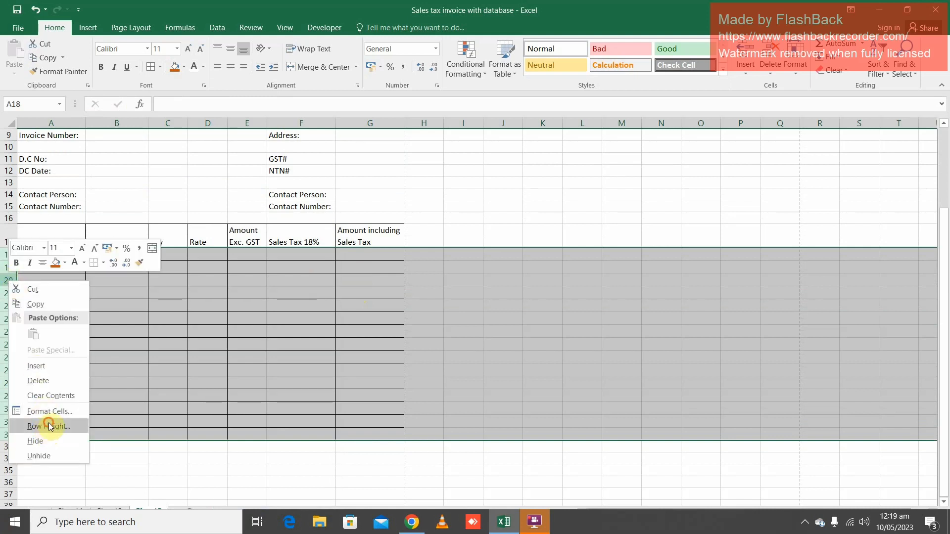
{"action": "left_click", "coordinate": [50, 427]}
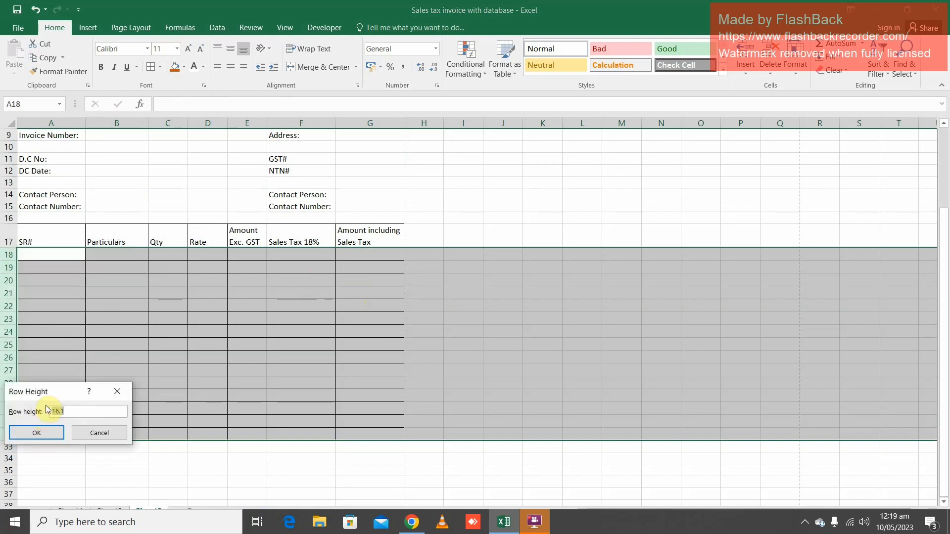
{"action": "key", "text": "Return"}
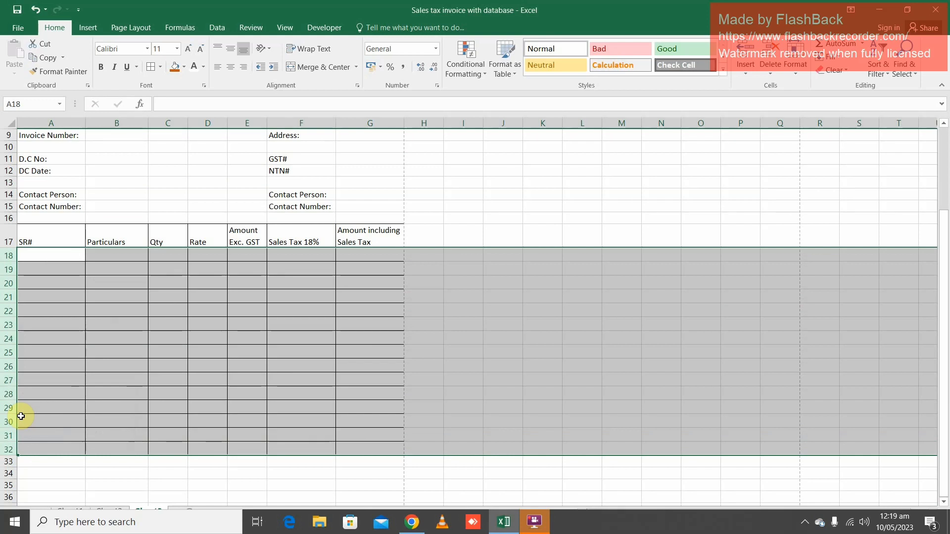
{"action": "left_click", "coordinate": [57, 256]}
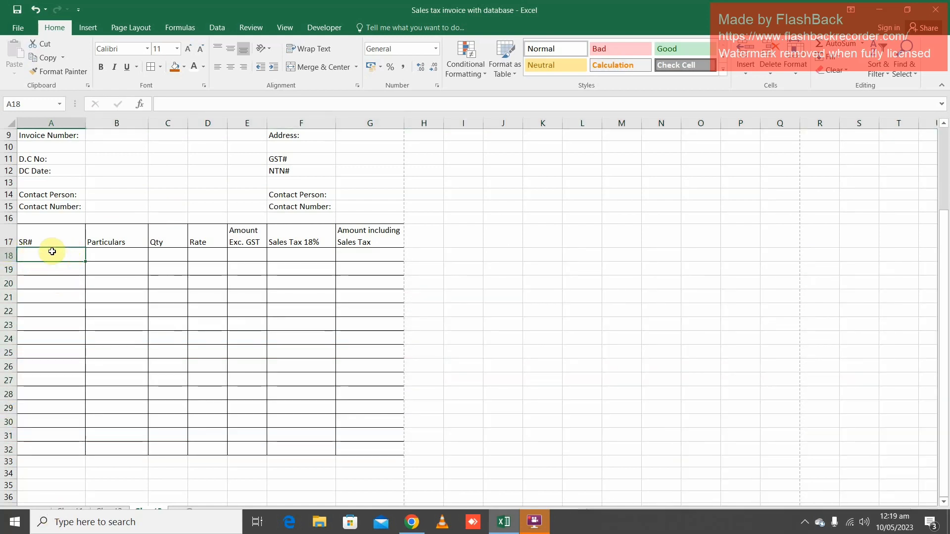
Remove all borders from the item area A18:G33 below the header row
{"action": "left_click_drag", "start_coordinate": [44, 257], "coordinate": [364, 462]}
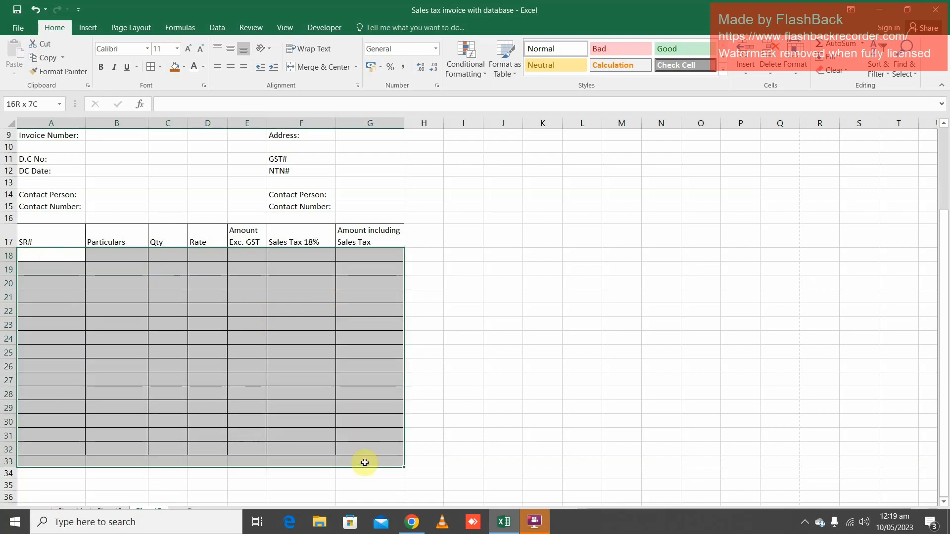
{"action": "left_click", "coordinate": [160, 67]}
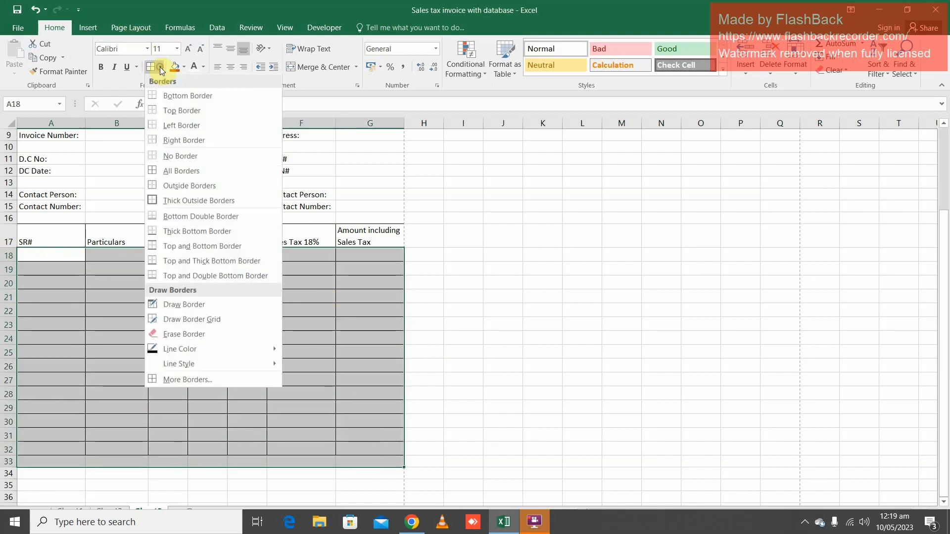
{"action": "left_click", "coordinate": [164, 157]}
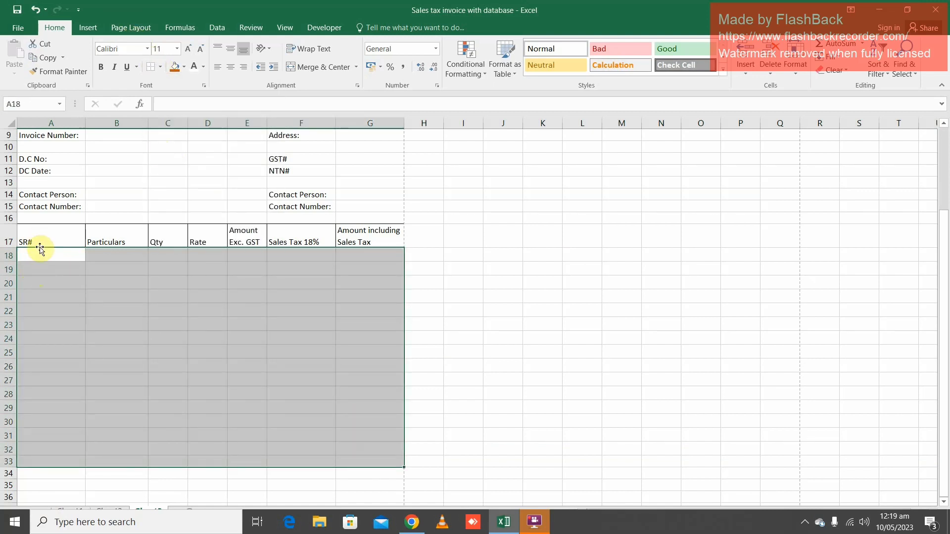
Apply an outside border around the SR# cells A18:A32
{"action": "left_click", "coordinate": [48, 261]}
{"action": "left_click_drag", "start_coordinate": [63, 256], "coordinate": [50, 378]}
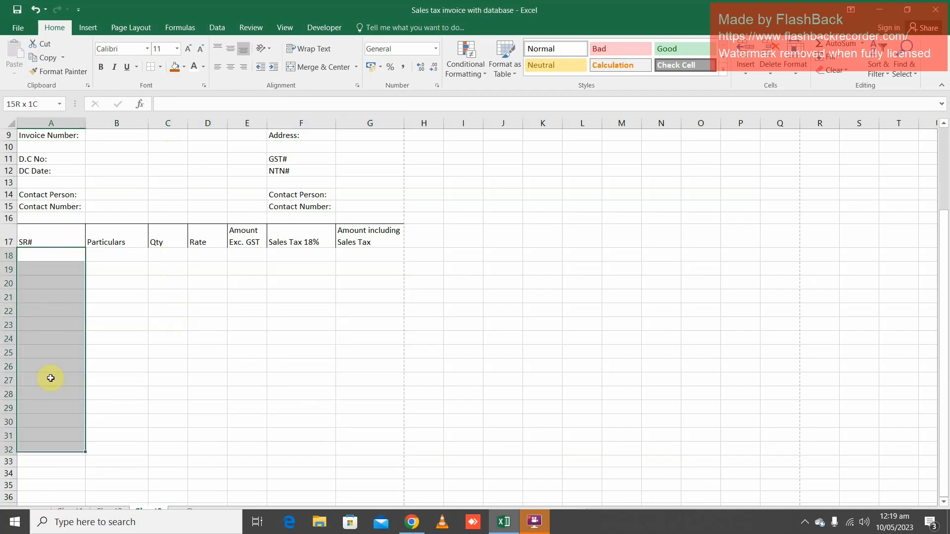
{"action": "left_click", "coordinate": [160, 67]}
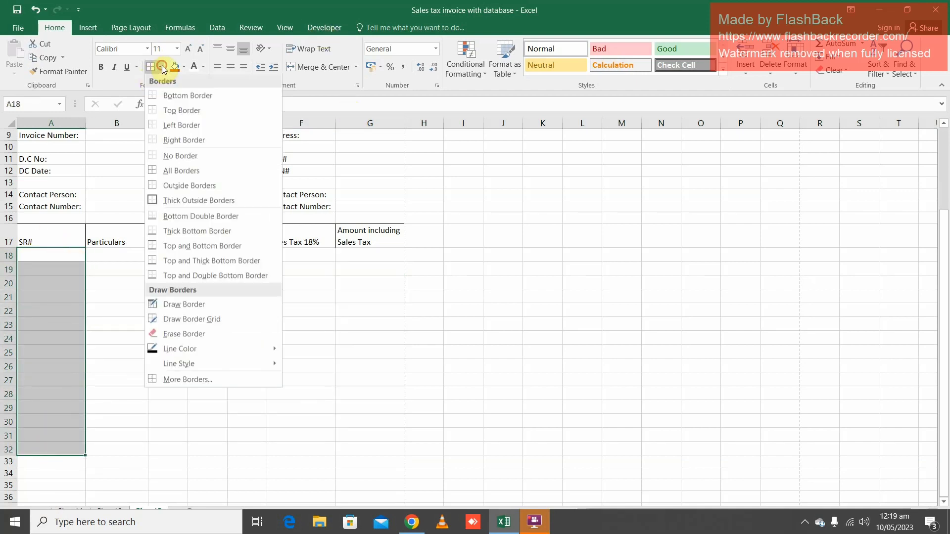
{"action": "left_click", "coordinate": [152, 200]}
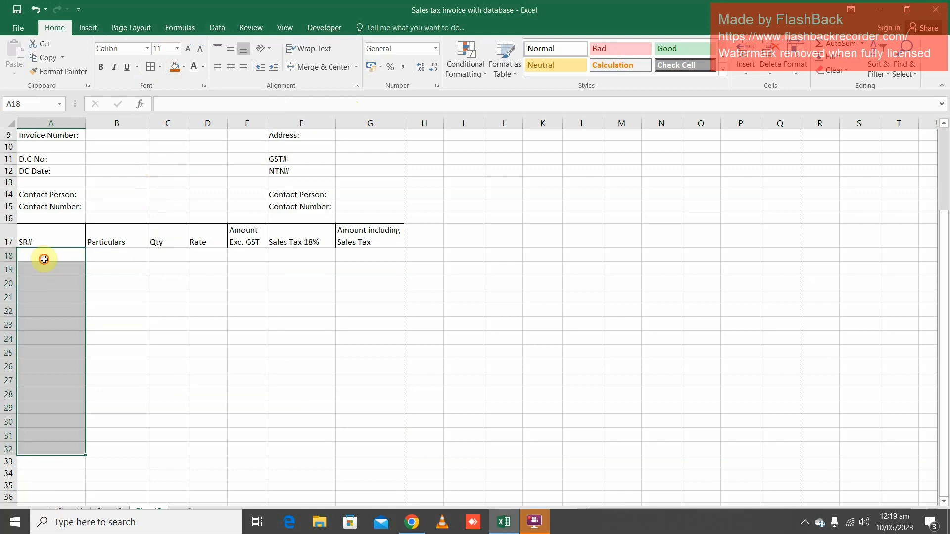
Begin the serial numbers with 1 in A18 and the formula =A18+1 in A19
{"action": "left_click_drag", "start_coordinate": [44, 260], "coordinate": [67, 443]}
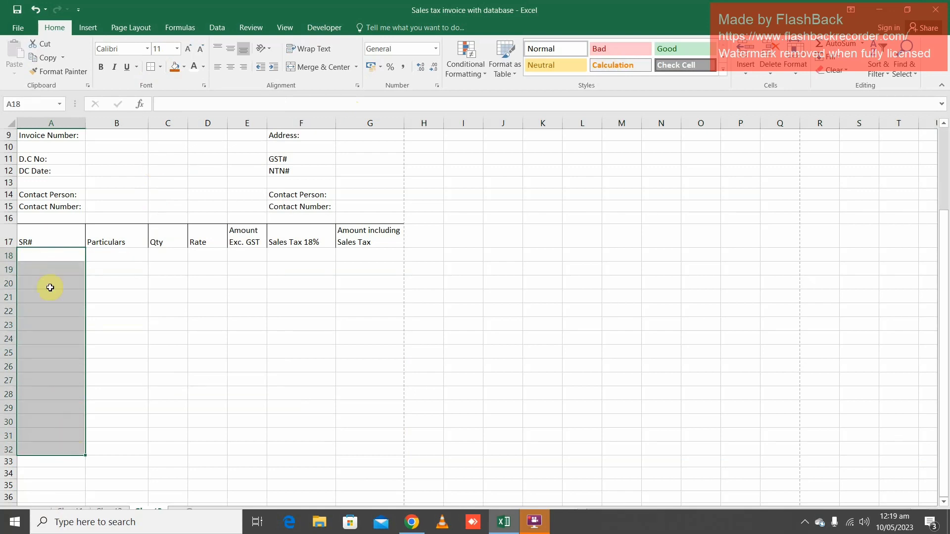
{"action": "left_click", "coordinate": [36, 257]}
{"action": "type", "text": "1"}
{"action": "key", "text": "Return"}
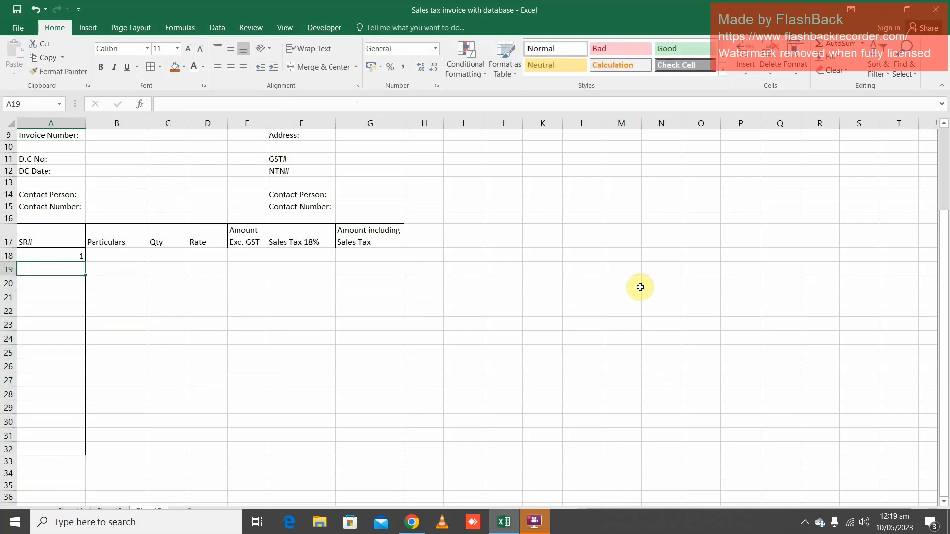
{"action": "type", "text": "="}
{"action": "key", "text": "Up"}
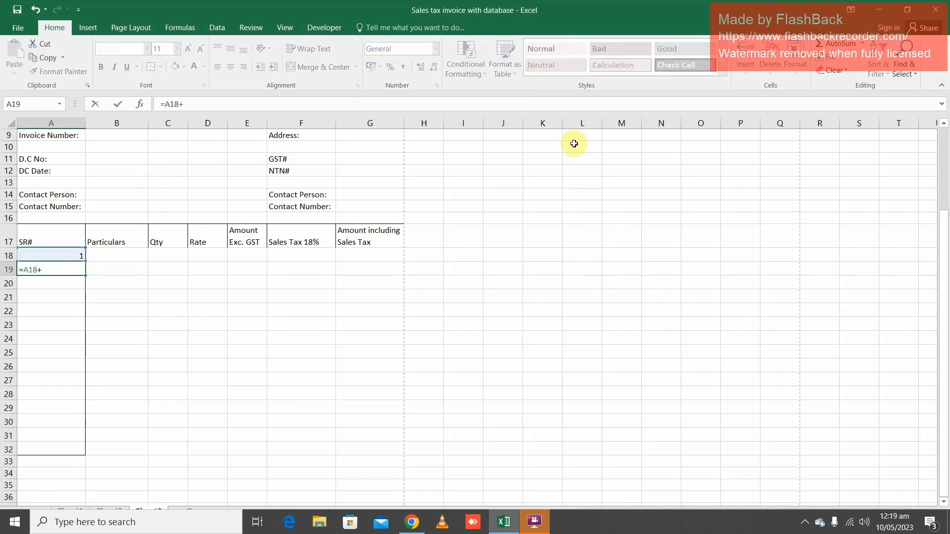
{"action": "key", "text": "ctrl+Return"}
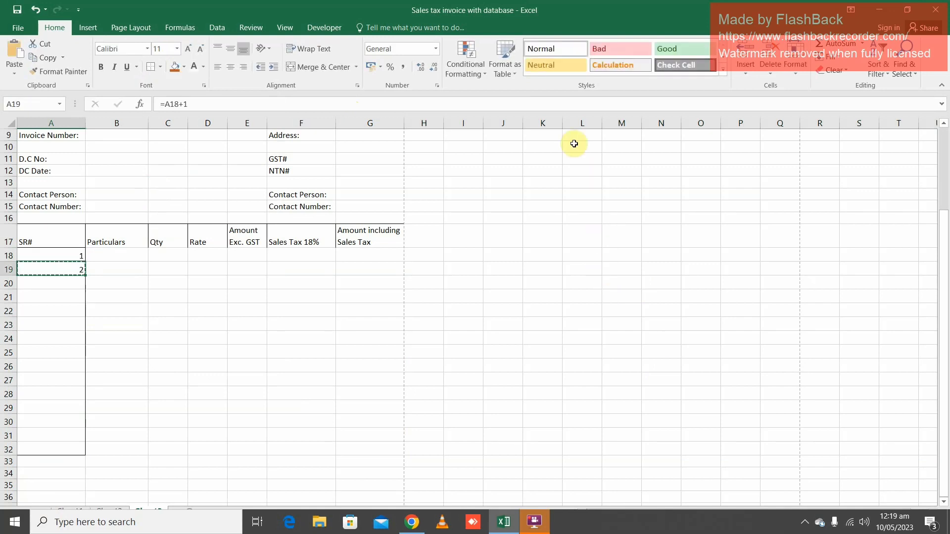
Copy the serial number formula from A19 down through A32
{"action": "key", "text": "shift+Down"}
{"action": "key", "text": "shift+Down"}
{"action": "key", "text": "shift+Down"}
{"action": "key", "text": "shift+Down"}
{"action": "key", "text": "shift+Down"}
{"action": "key", "text": "shift+Down"}
{"action": "key", "text": "shift+Down"}
{"action": "key", "text": "shift+Down"}
{"action": "key", "text": "shift+Down"}
{"action": "key", "text": "shift+Down"}
{"action": "key", "text": "shift+Down"}
{"action": "key", "text": "shift+Down"}
{"action": "key", "text": "shift+Down"}
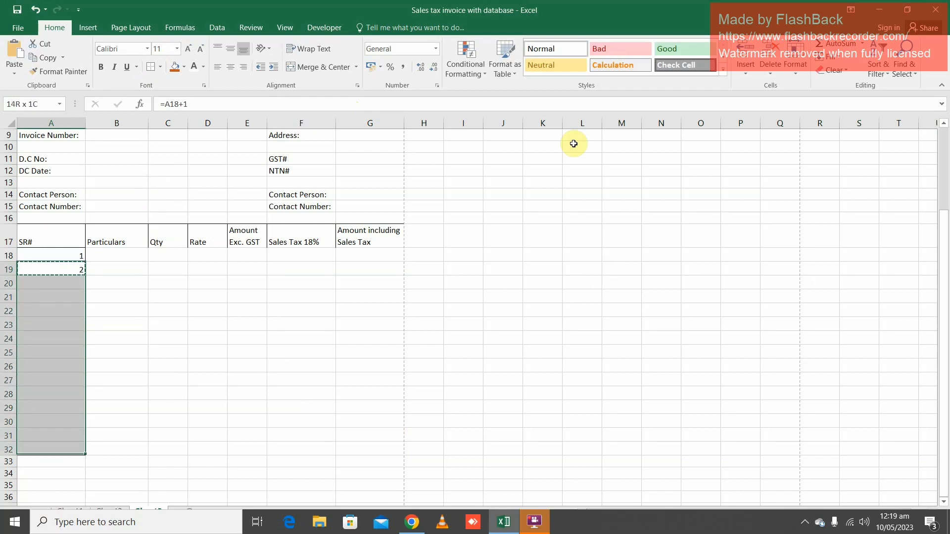
{"action": "key", "text": "ctrl+v"}
{"action": "key", "text": "Up"}
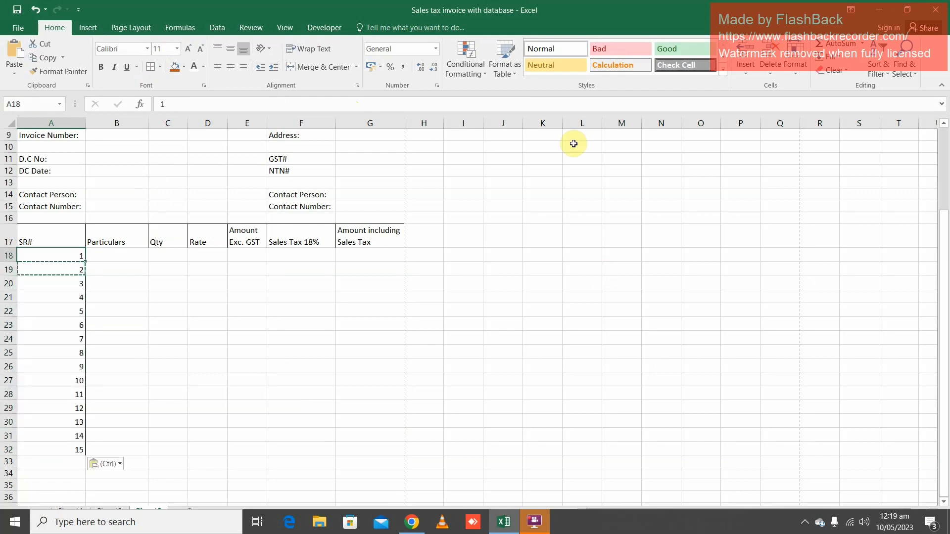
{"action": "key", "text": "Right"}
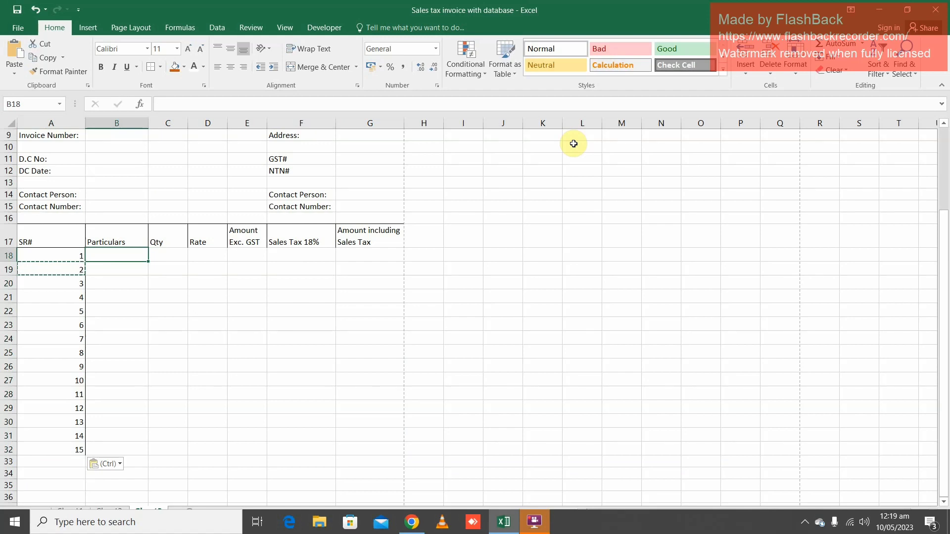
{"action": "key", "text": "Up"}
{"action": "key", "text": "Left"}
{"action": "key", "text": "Down"}
{"action": "key", "text": "Right"}
Put a separate outside border around rows 18 to 32 of each item table column from A to G
{"action": "left_click_drag", "start_coordinate": [48, 255], "coordinate": [50, 454]}
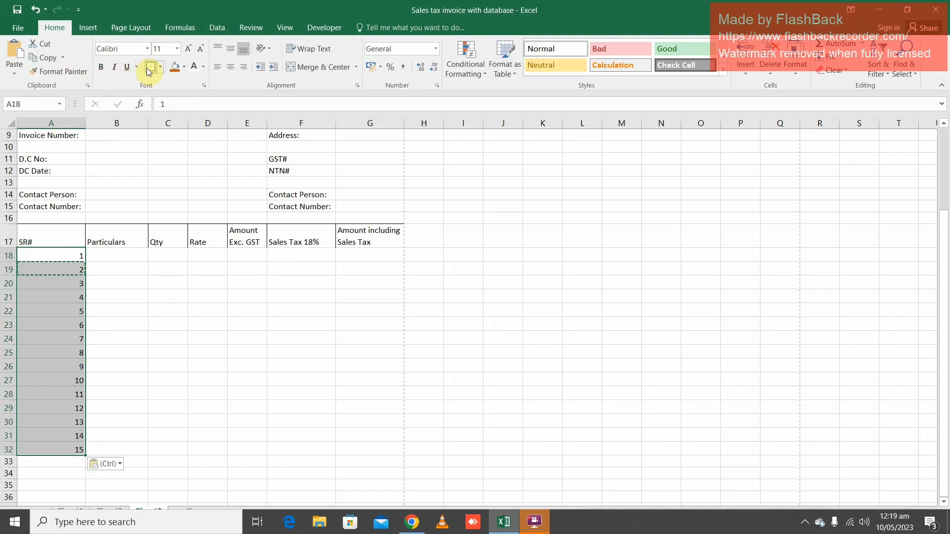
{"action": "left_click", "coordinate": [133, 252]}
{"action": "left_click_drag", "start_coordinate": [133, 252], "coordinate": [133, 440]}
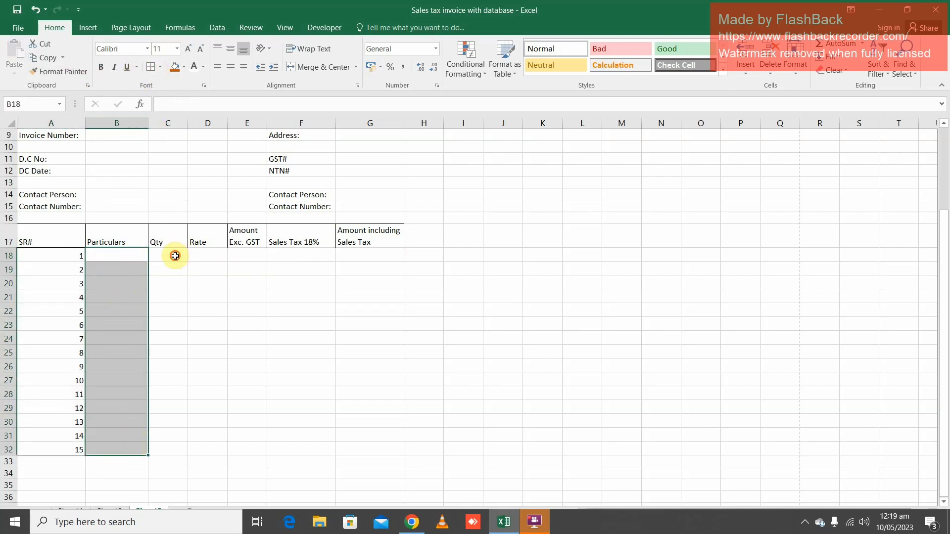
{"action": "left_click_drag", "start_coordinate": [171, 254], "coordinate": [176, 451]}
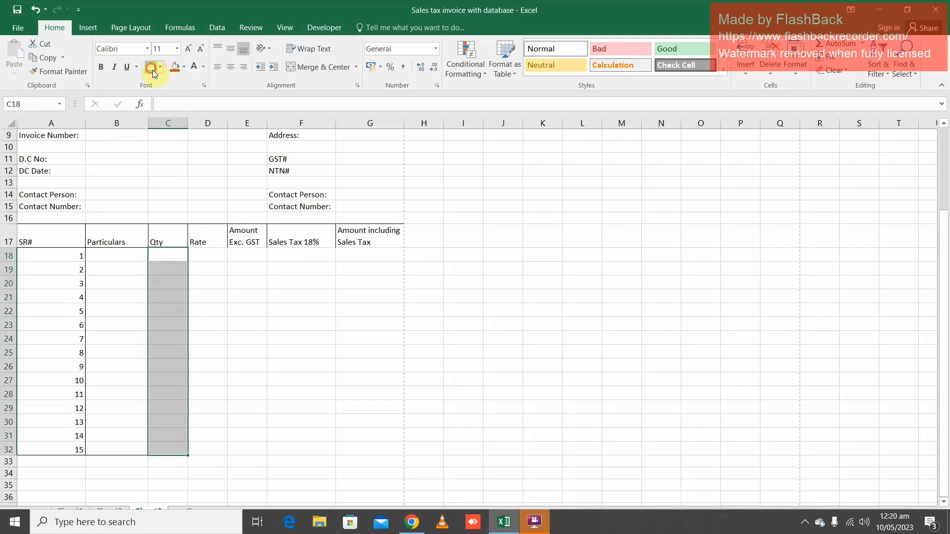
{"action": "left_click_drag", "start_coordinate": [208, 254], "coordinate": [209, 438]}
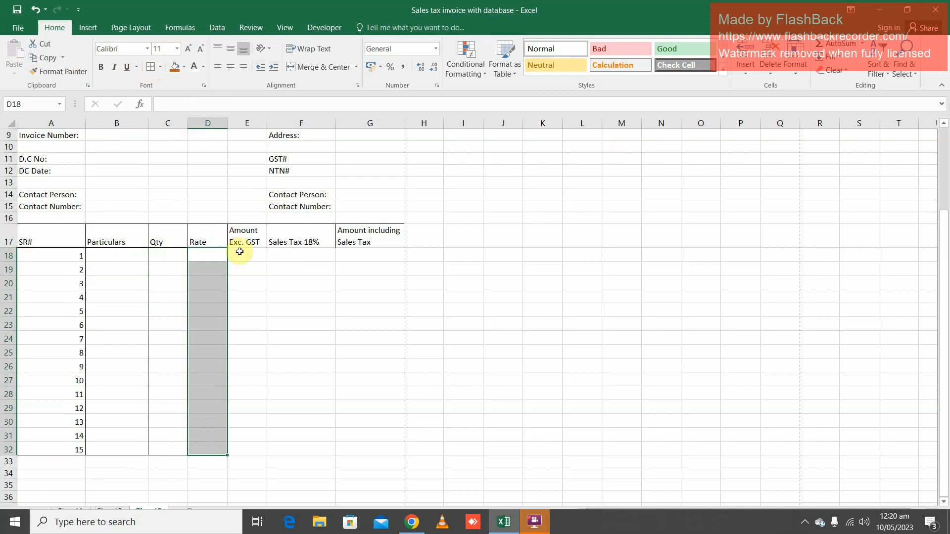
{"action": "left_click_drag", "start_coordinate": [245, 256], "coordinate": [256, 449]}
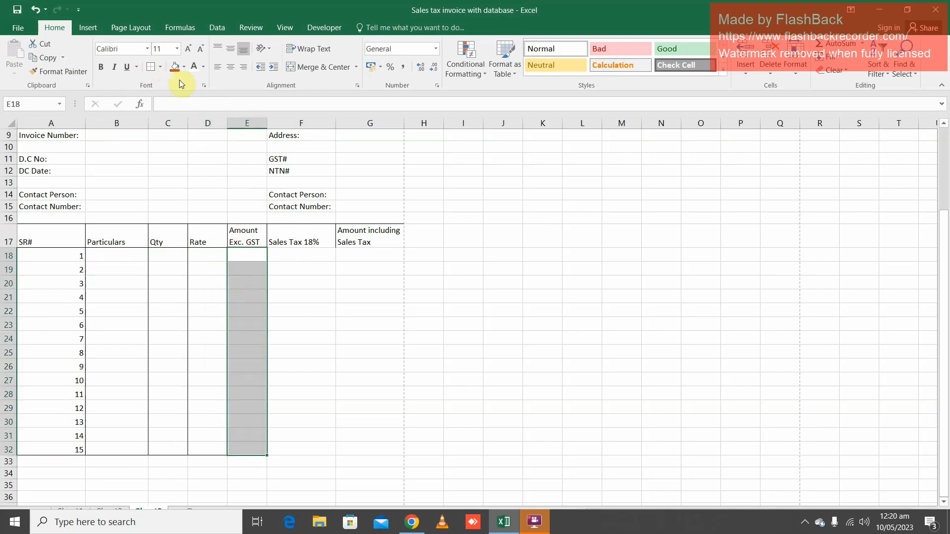
{"action": "left_click_drag", "start_coordinate": [310, 254], "coordinate": [314, 438]}
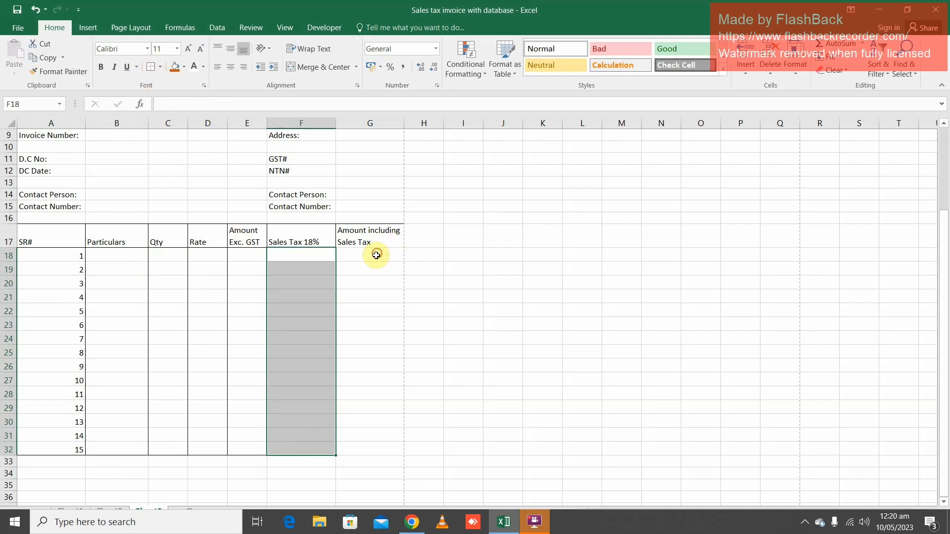
{"action": "left_click_drag", "start_coordinate": [373, 253], "coordinate": [379, 449]}
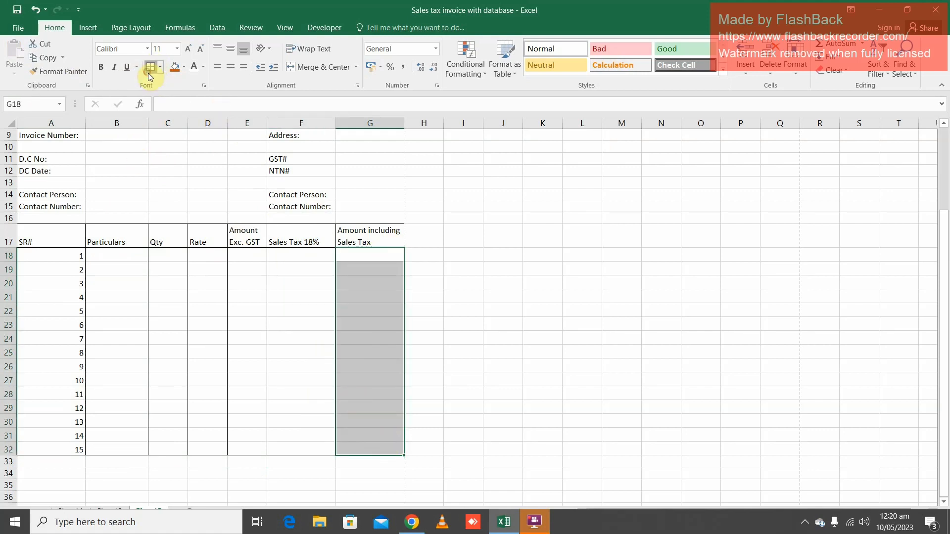
Center the table header cells A17:G17 horizontally and align them to the middle vertically
{"action": "left_click_drag", "start_coordinate": [30, 235], "coordinate": [367, 452]}
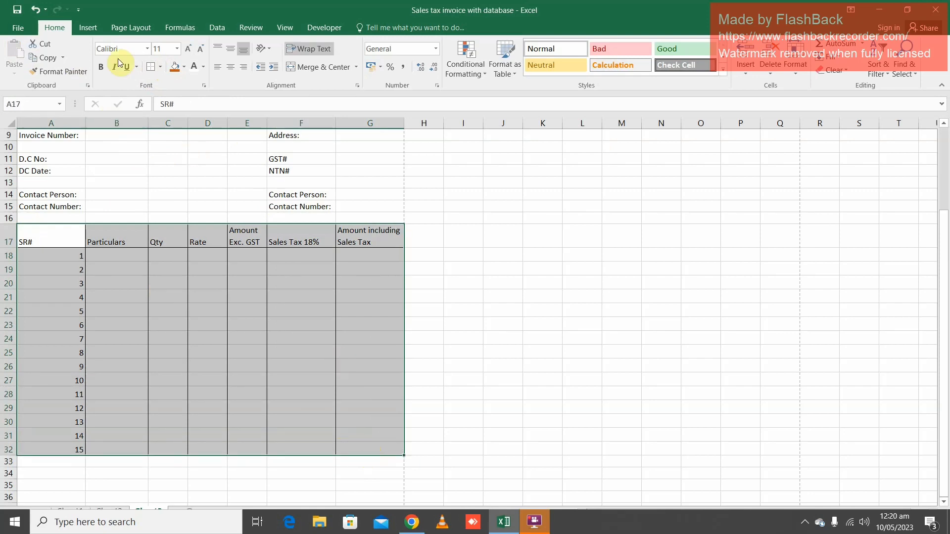
{"action": "left_click_drag", "start_coordinate": [47, 234], "coordinate": [360, 238]}
{"action": "left_click", "coordinate": [230, 67]}
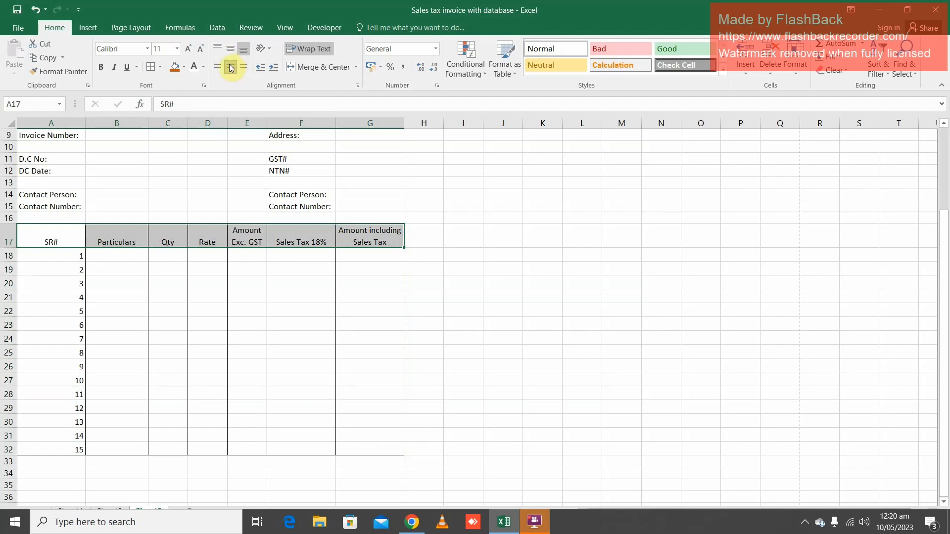
{"action": "left_click", "coordinate": [232, 50]}
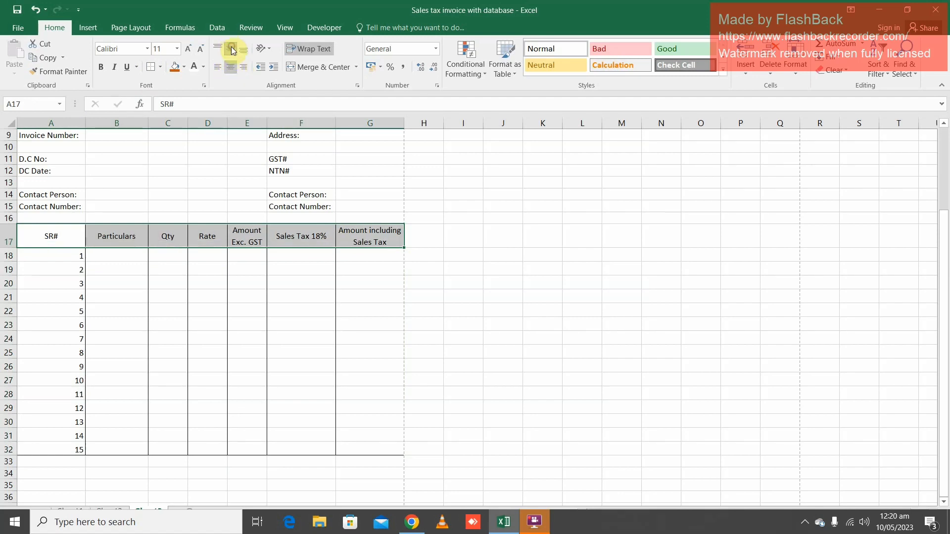
Make the header cells A17:G17 bold and fill them with light blue
{"action": "left_click", "coordinate": [101, 69]}
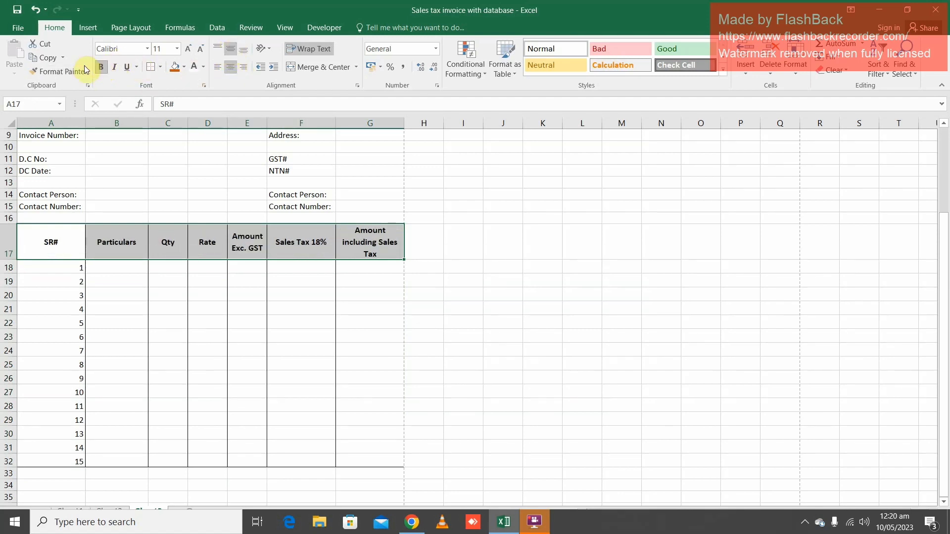
{"action": "left_click", "coordinate": [184, 68]}
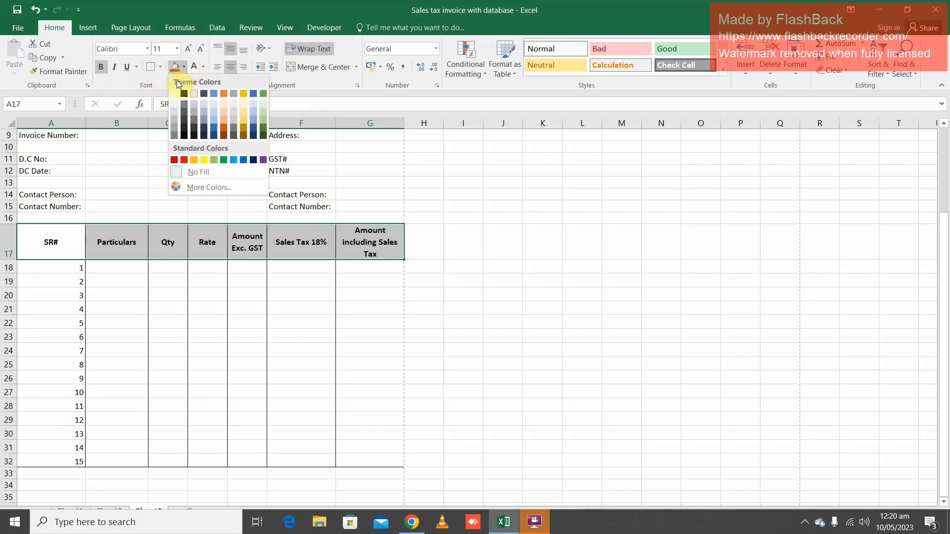
{"action": "left_click", "coordinate": [214, 121]}
Center the serial numbers in column A, selecting A18:A33
{"action": "left_click", "coordinate": [116, 268]}
{"action": "left_click_drag", "start_coordinate": [64, 271], "coordinate": [47, 422]}
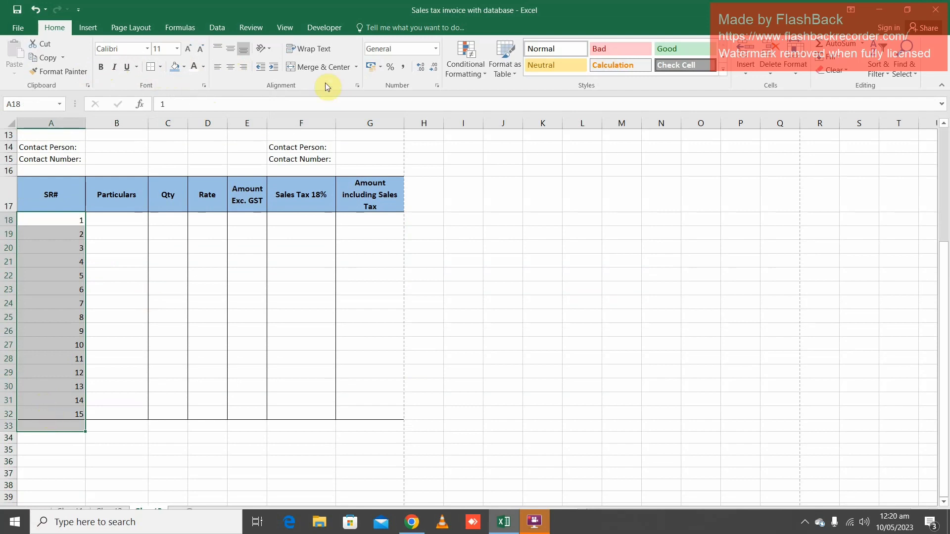
{"action": "left_click", "coordinate": [231, 67]}
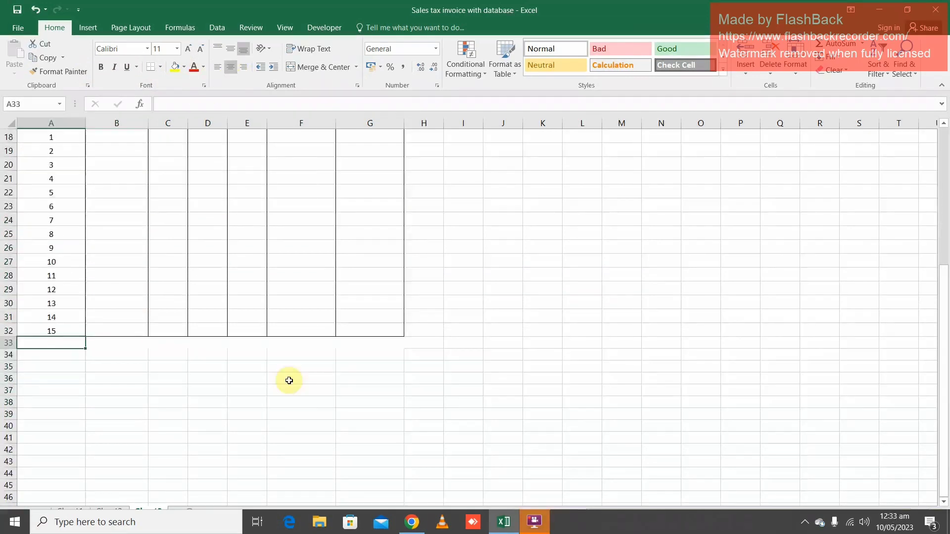
Apply a bottom double border to A33:G33, the row below the last item
{"action": "key", "text": "shift+Right"}
{"action": "key", "text": "shift+Right"}
{"action": "key", "text": "shift+Right"}
{"action": "key", "text": "shift+Right"}
{"action": "key", "text": "shift+Right"}
{"action": "key", "text": "shift+Right"}
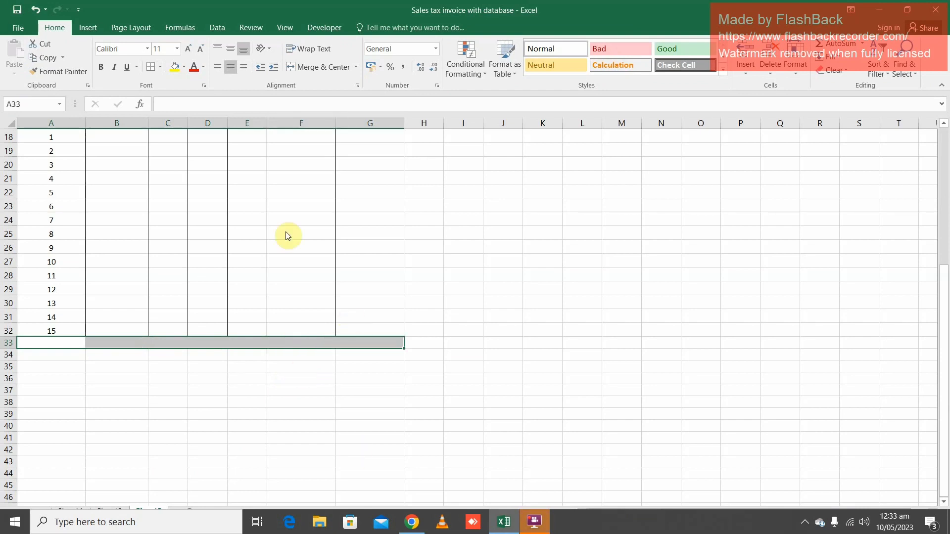
{"action": "left_click", "coordinate": [160, 67]}
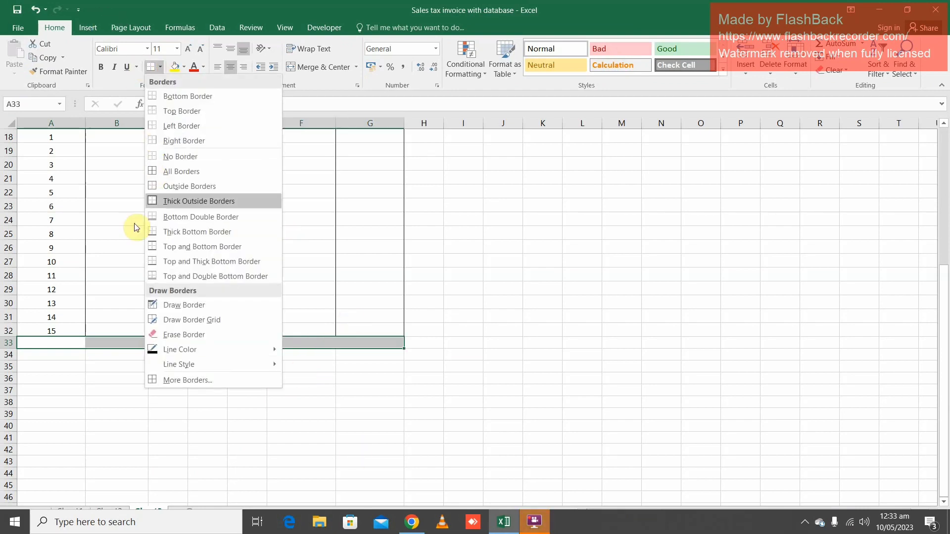
{"action": "left_click", "coordinate": [159, 218]}
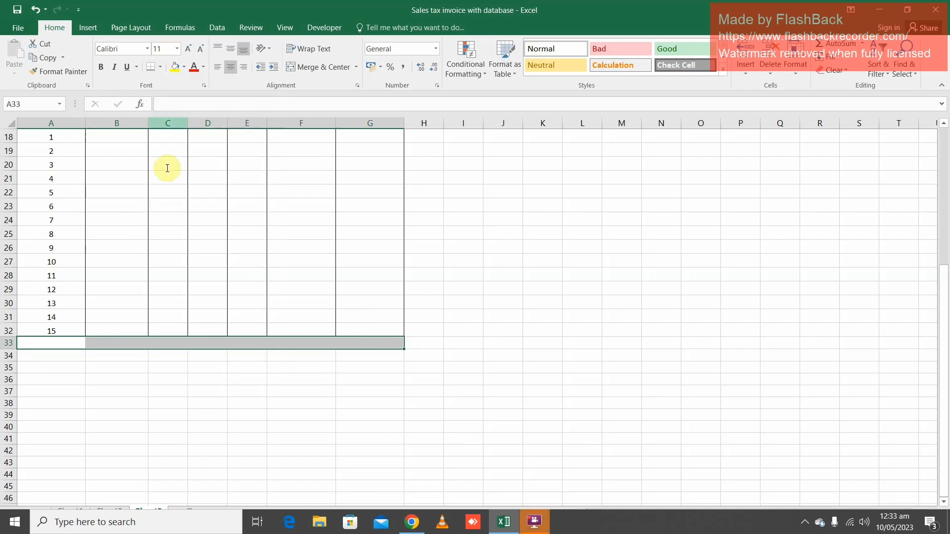
Fill the closing row A33:G33 with the same light blue as the table header
{"action": "left_click", "coordinate": [184, 67]}
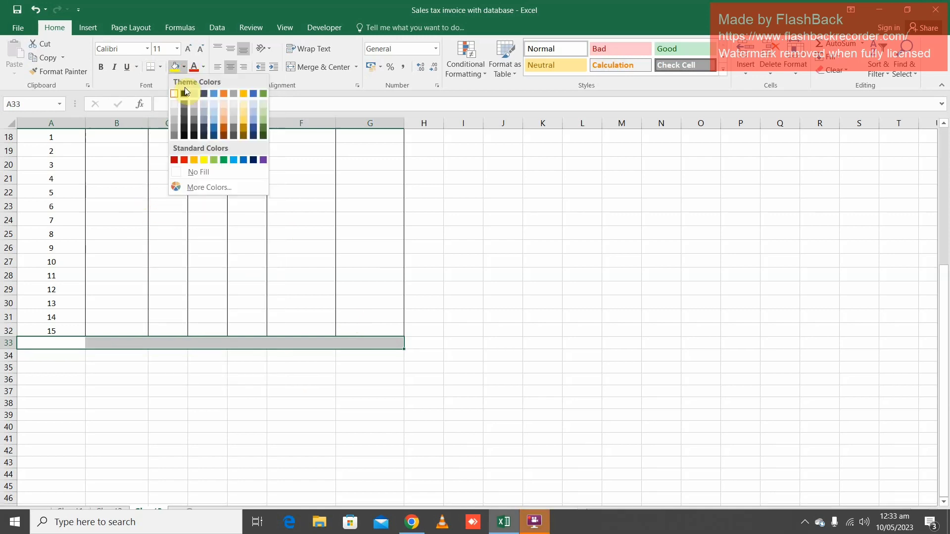
{"action": "left_click", "coordinate": [214, 123]}
{"action": "scroll", "coordinate": [315, 394], "scroll_direction": "up", "scroll_amount": 4}
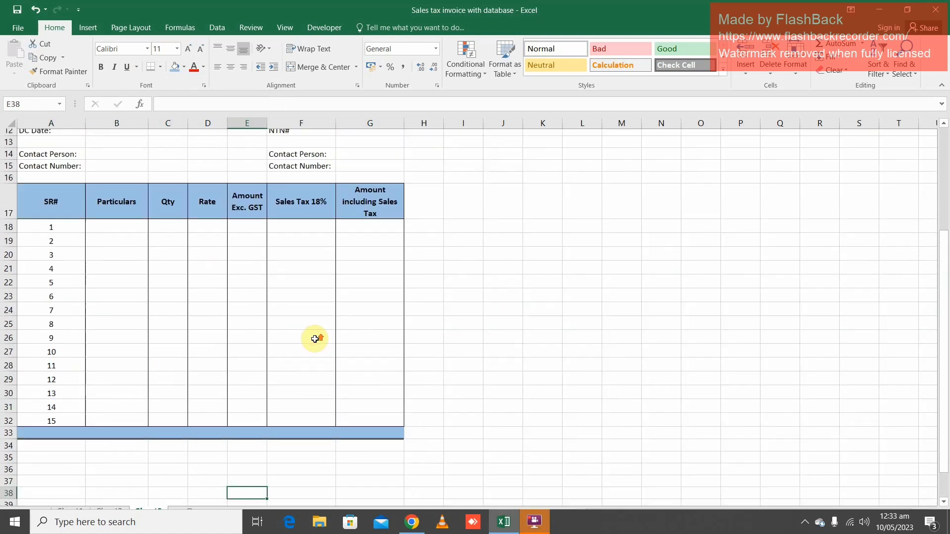
{"action": "scroll", "coordinate": [314, 337], "scroll_direction": "down", "scroll_amount": 2}
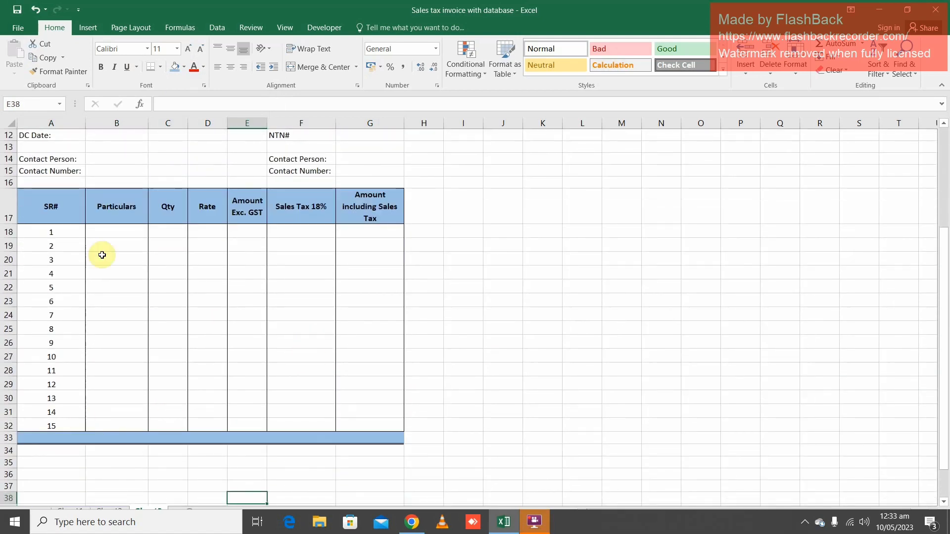
Enter the label "Amount in words:" in cell A35 below the invoice table
{"action": "left_click", "coordinate": [111, 439]}
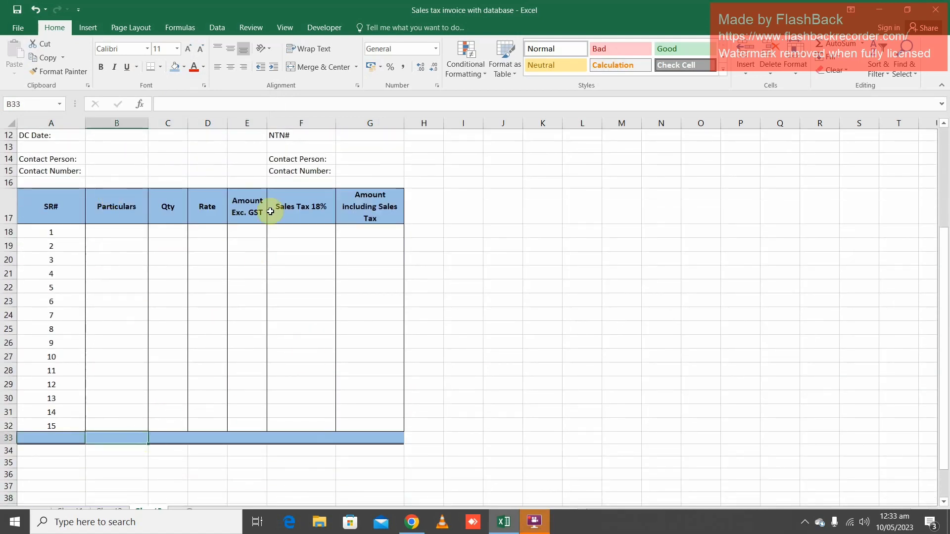
{"action": "scroll", "coordinate": [144, 396], "scroll_direction": "down", "scroll_amount": 1}
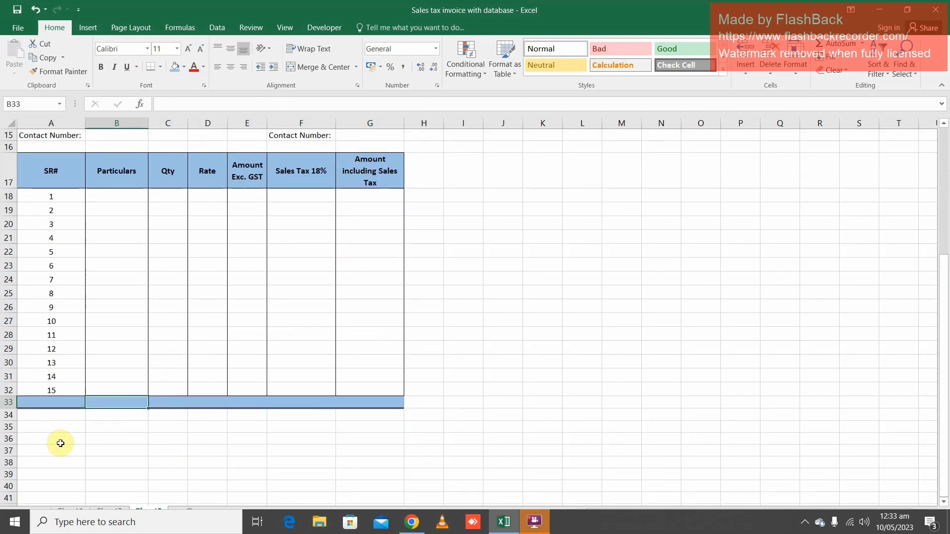
{"action": "left_click", "coordinate": [47, 426]}
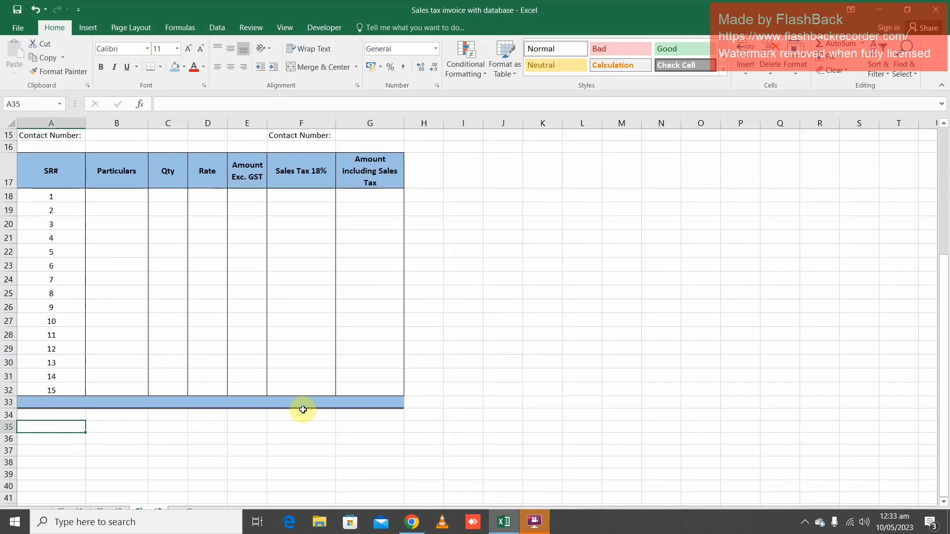
{"action": "type", "text": "Amount "}
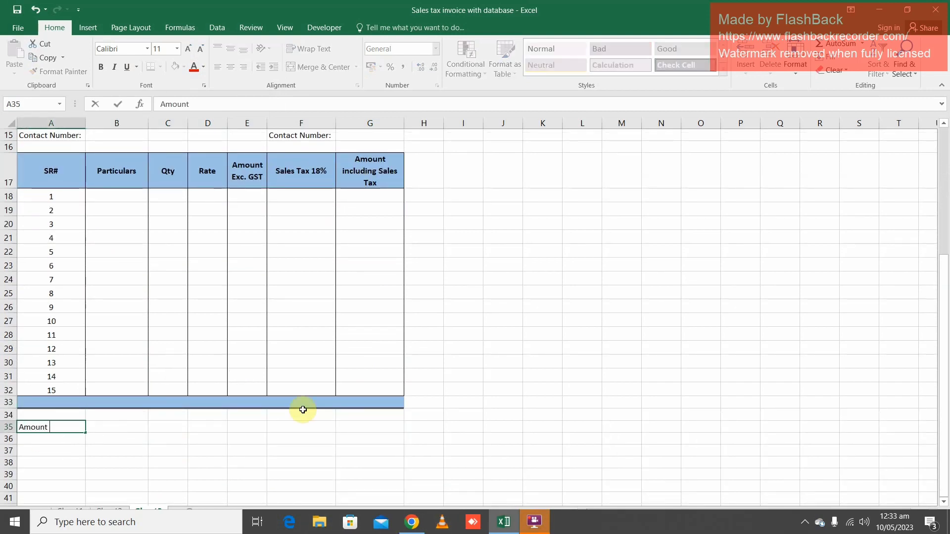
{"action": "type", "text": "in words"}
{"action": "key", "text": "Tab"}
{"action": "key", "text": "Tab"}
{"action": "key", "text": "Tab"}
{"action": "key", "text": "Tab"}
{"action": "key", "text": "Tab"}
{"action": "key", "text": "Tab"}
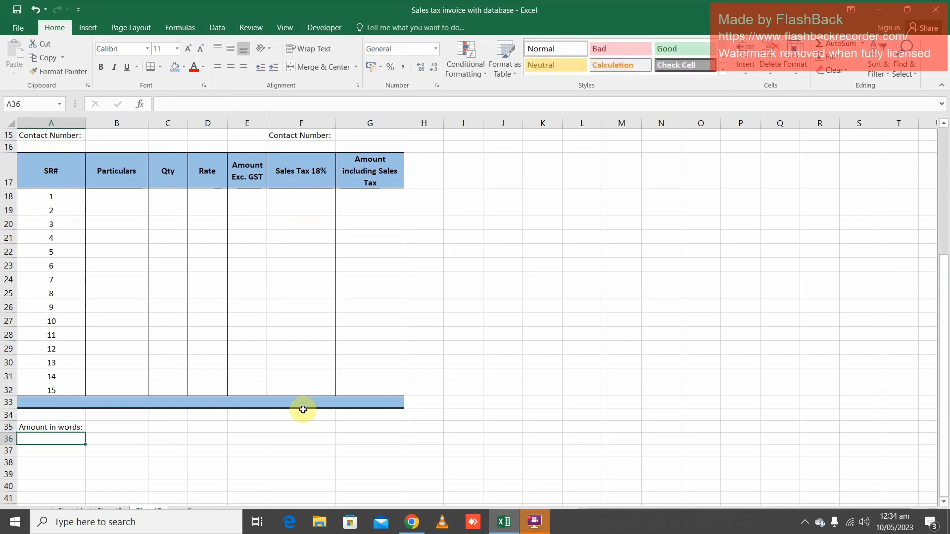
{"action": "key", "text": "Left"}
{"action": "key", "text": "Left"}
{"action": "key", "text": "Left"}
{"action": "key", "text": "Left"}
{"action": "key", "text": "Left"}
{"action": "key", "text": "Left"}
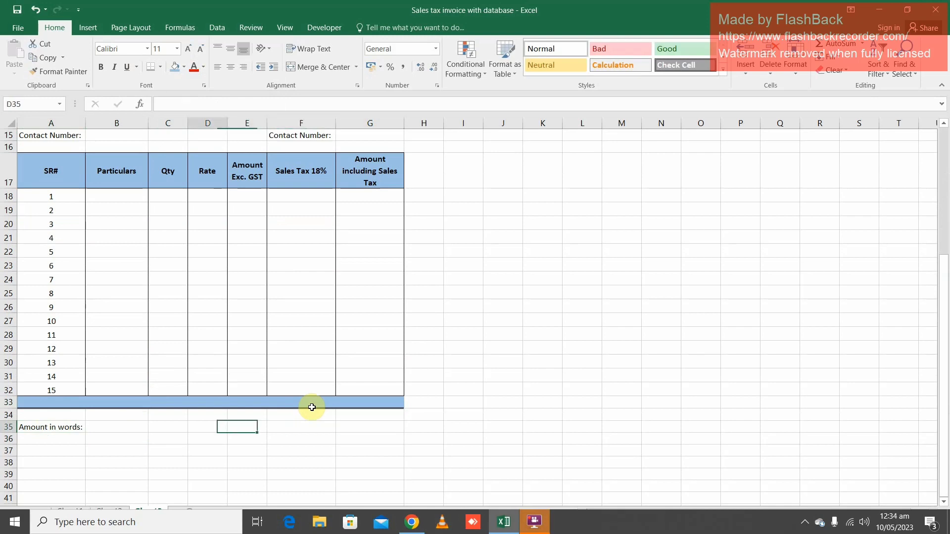
Open the print preview briefly and return to the sheet to show its page breaks
{"action": "key", "text": "Down"}
{"action": "key", "text": "Down"}
{"action": "key", "text": "Down"}
{"action": "key", "text": "Down"}
{"action": "key", "text": "Down"}
{"action": "key", "text": "Down"}
{"action": "key", "text": "Down"}
{"action": "key", "text": "Down"}
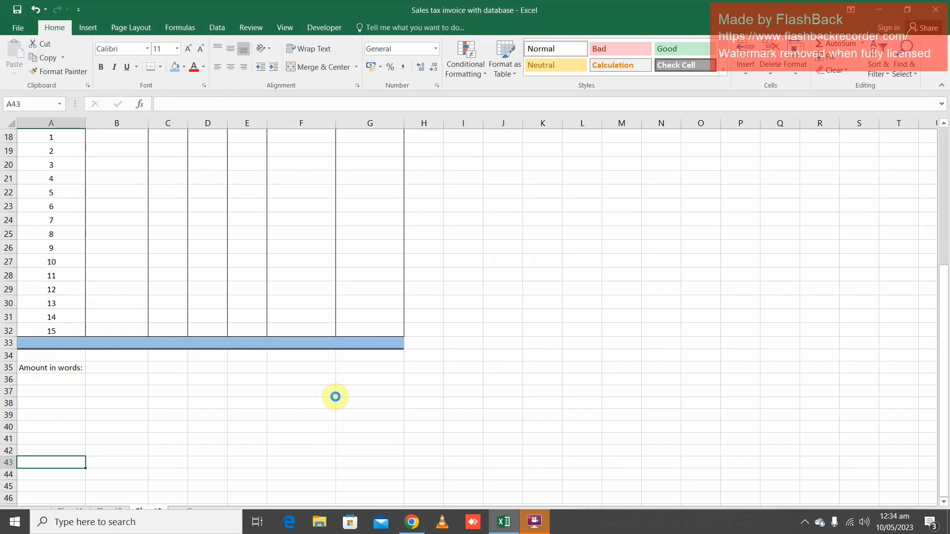
{"action": "key", "text": "ctrl+p"}
{"action": "key", "text": "Escape"}
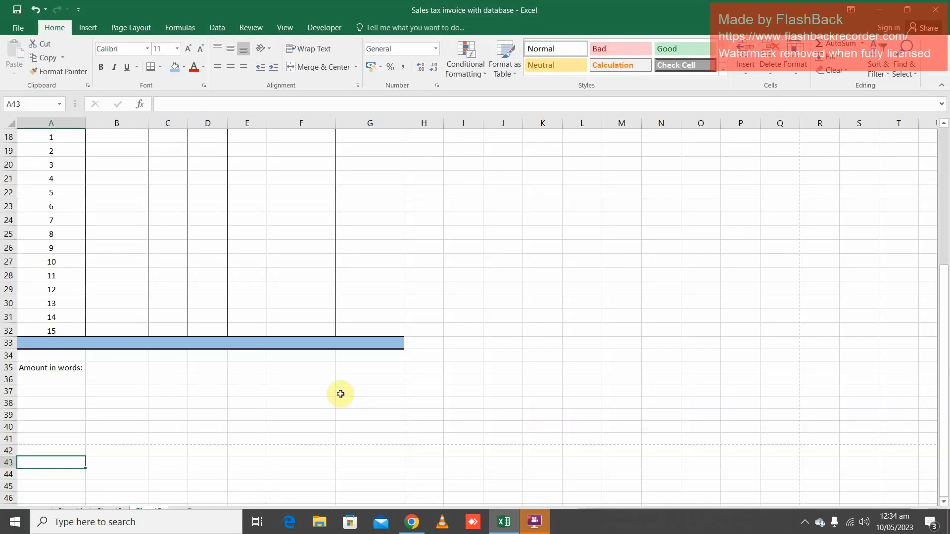
Enter the signature label "Prepared By:" in cell A39, within the first printed page
{"action": "scroll", "coordinate": [339, 394], "scroll_direction": "down", "scroll_amount": 1}
{"action": "left_click", "coordinate": [53, 397]}
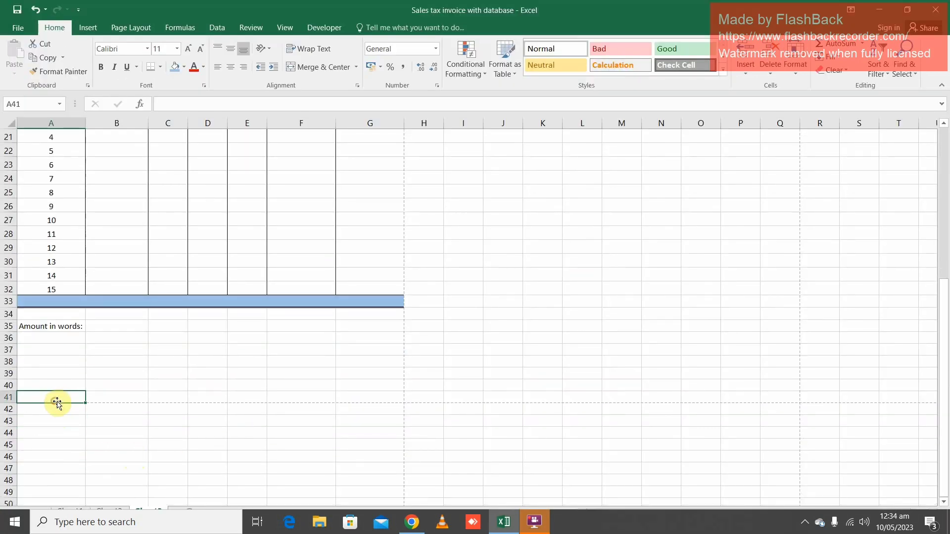
{"action": "left_click", "coordinate": [60, 361]}
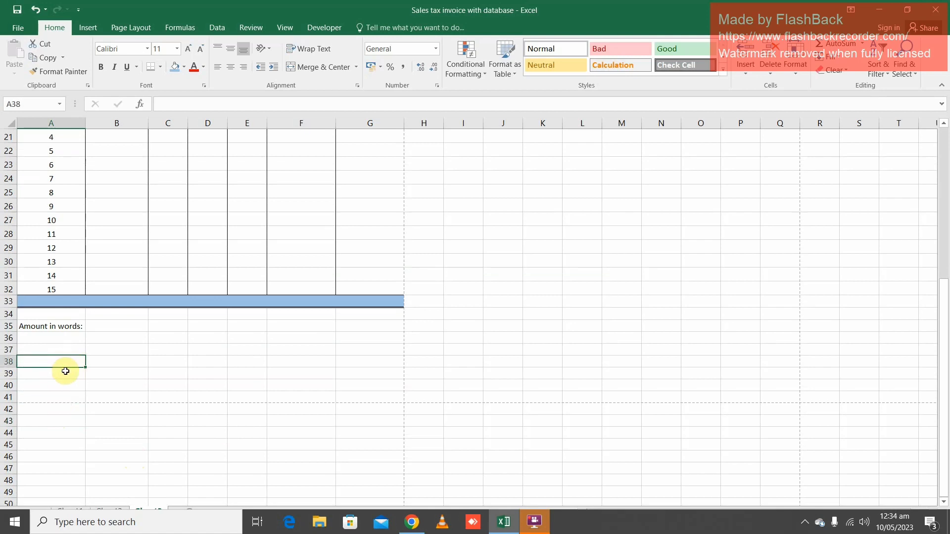
{"action": "left_click", "coordinate": [81, 371]}
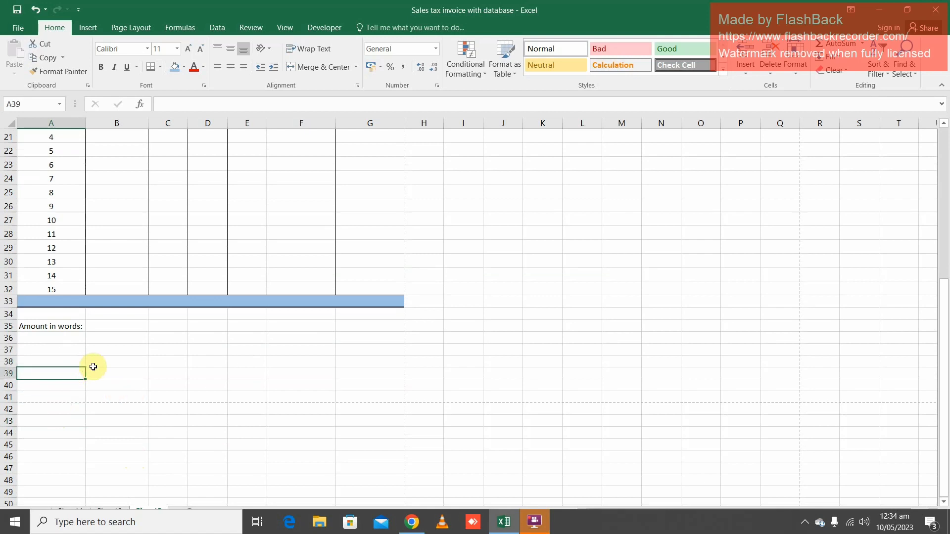
{"action": "type", "text": "Pr"}
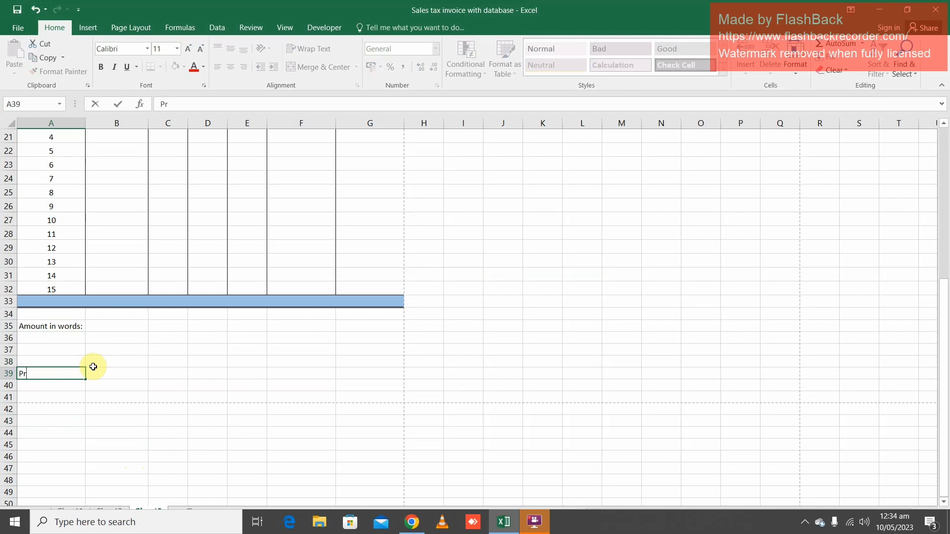
{"action": "type", "text": "a"}
{"action": "type", "text": "pae"}
{"action": "key", "text": "BackSpace"}
{"action": "key", "text": "BackSpace"}
{"action": "type", "text": "red By"}
{"action": "key", "text": "Return"}
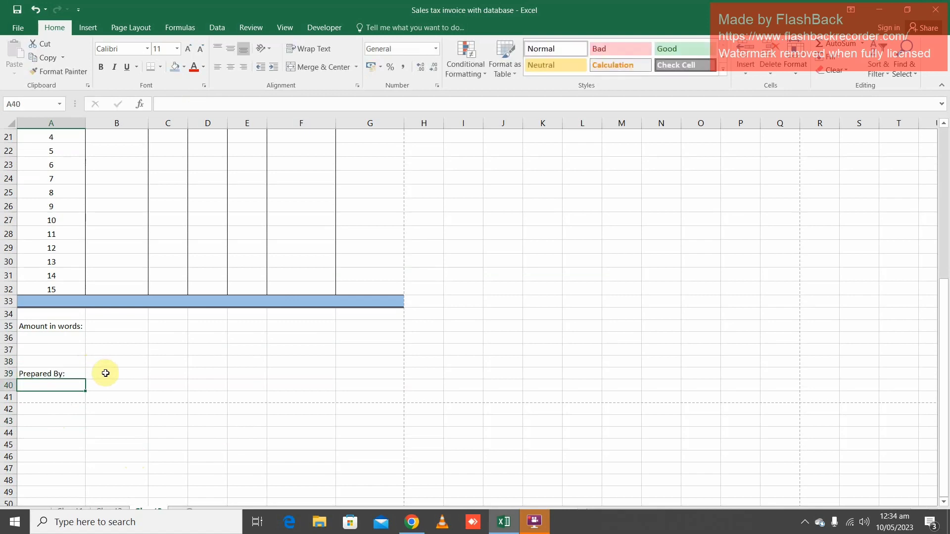
Merge and center A39:B39, make the "Prepared By:" label bold and add a top border as signature line
{"action": "key", "text": "Up"}
{"action": "key", "text": "shift+Right"}
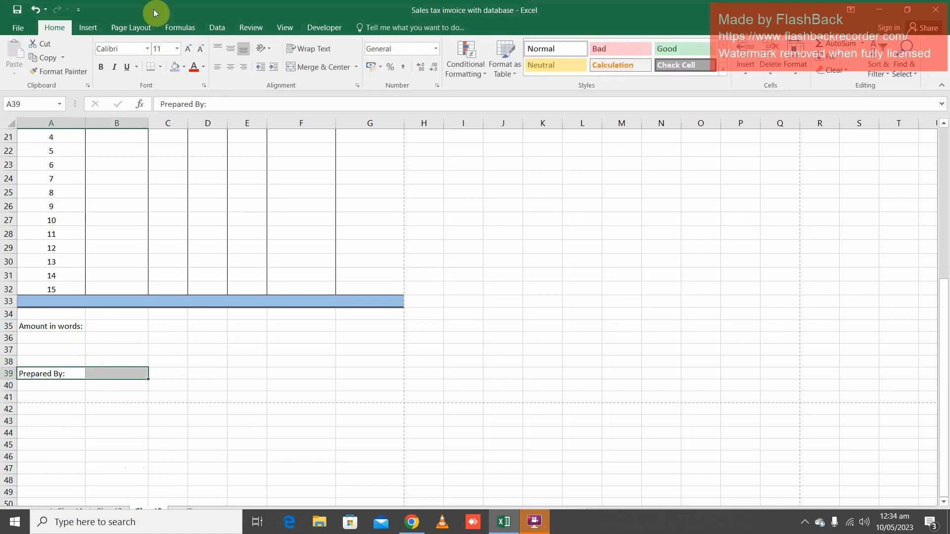
{"action": "left_click", "coordinate": [307, 76]}
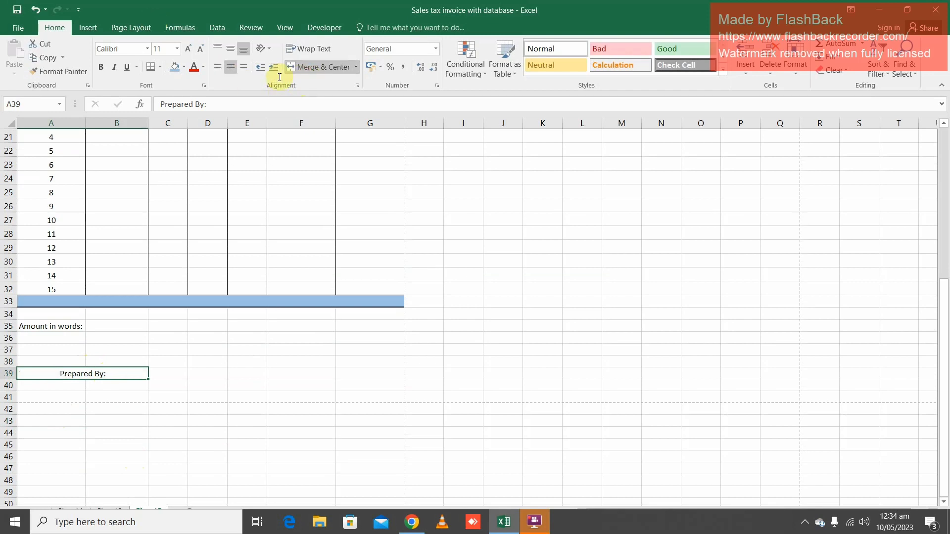
{"action": "left_click", "coordinate": [101, 67]}
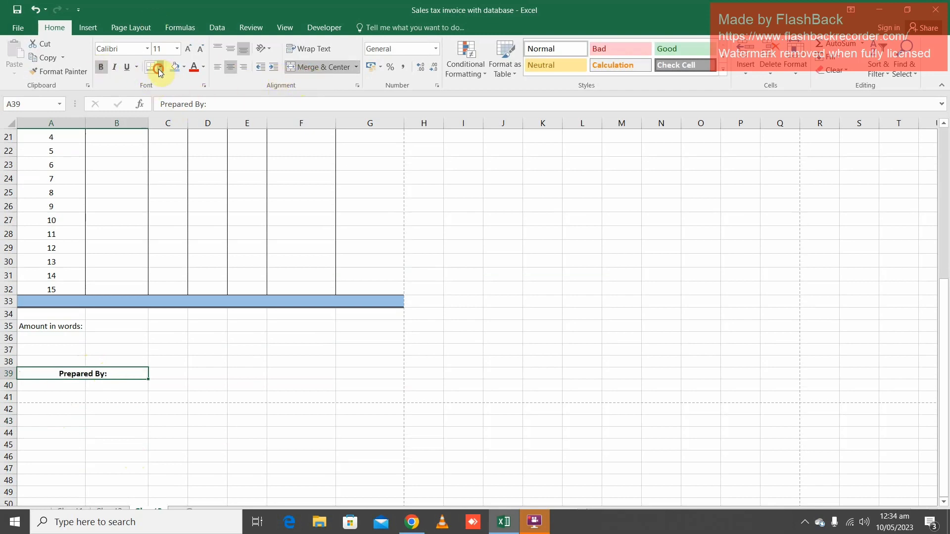
{"action": "left_click", "coordinate": [159, 67]}
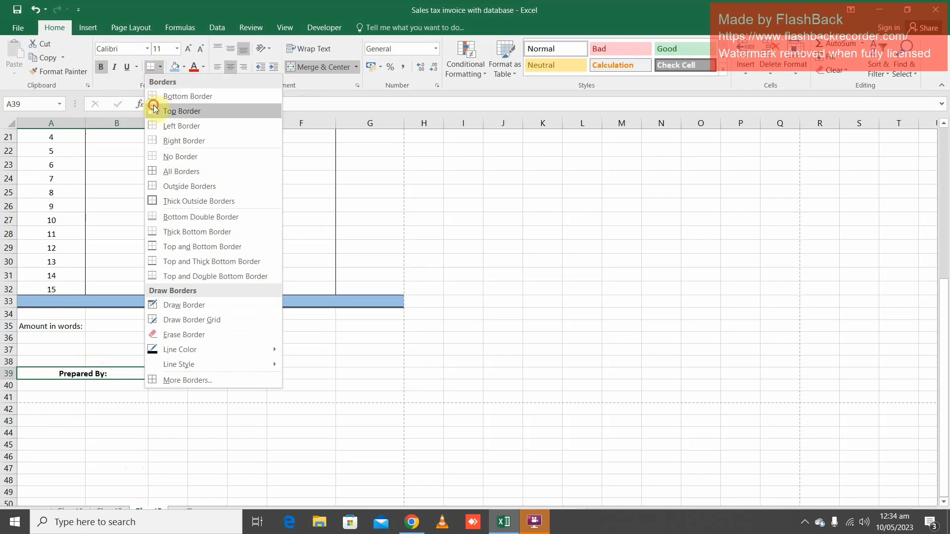
{"action": "left_click", "coordinate": [158, 112]}
Copy the "Prepared By:" signature block to F39:G39 and open the copy's text for editing
{"action": "key", "text": "ctrl+c"}
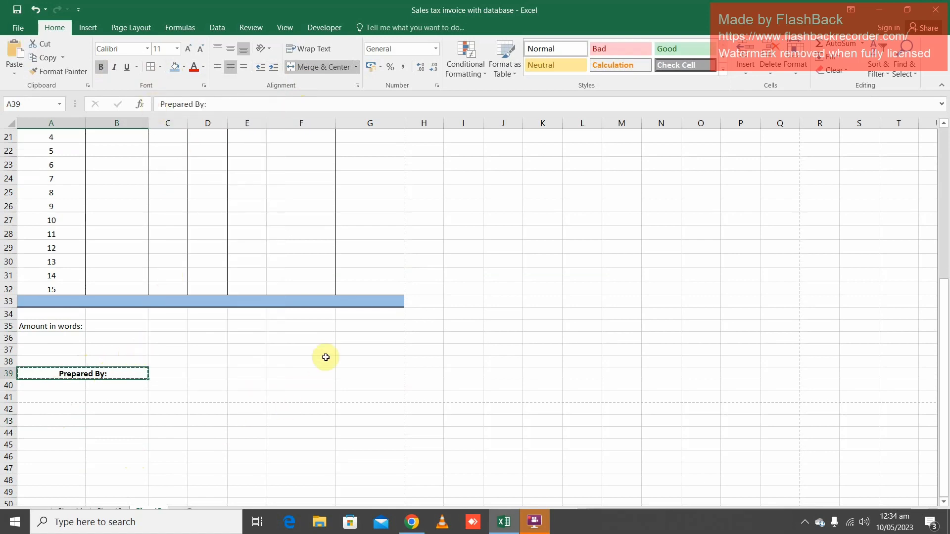
{"action": "left_click", "coordinate": [315, 373]}
{"action": "key", "text": "ctrl+v"}
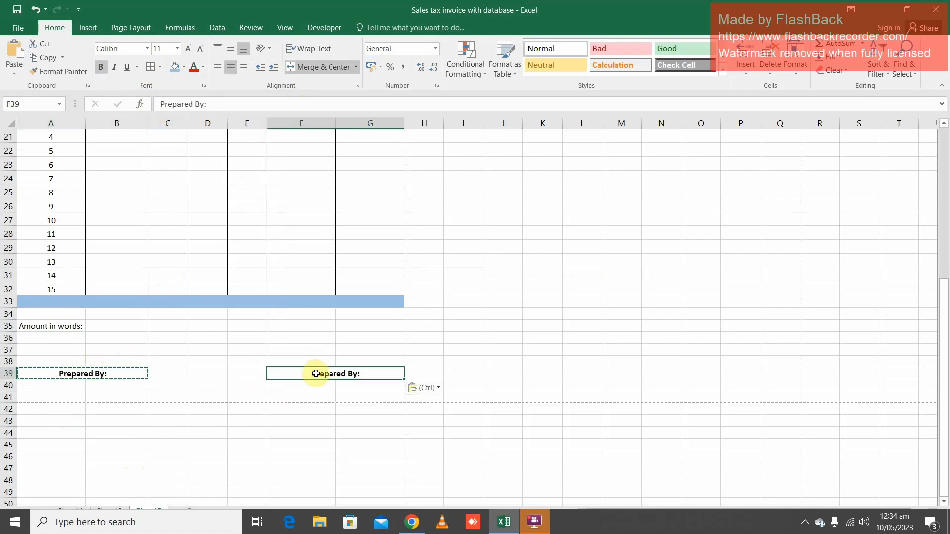
{"action": "double_click", "coordinate": [319, 374]}
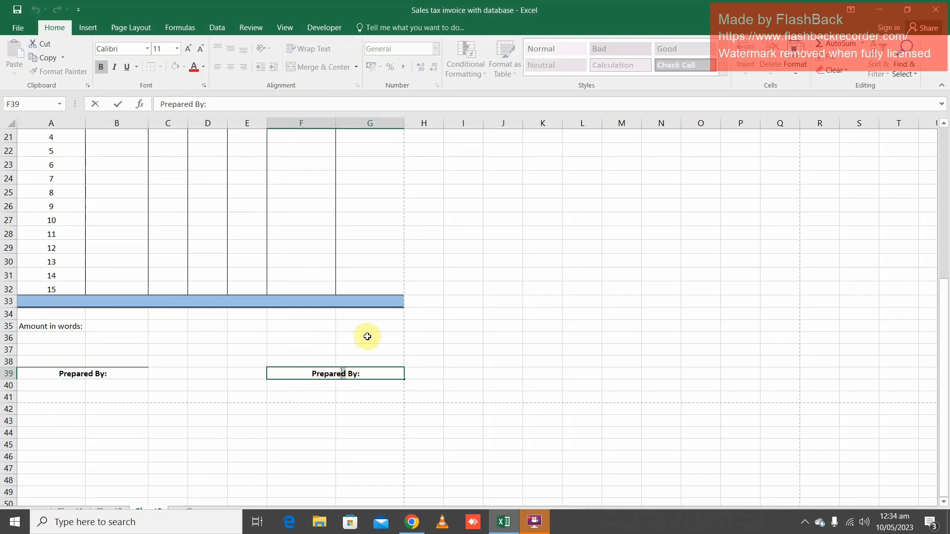
{"action": "key", "text": "Right"}
{"action": "key", "text": "shift+Left"}
{"action": "key", "text": "shift+Left"}
{"action": "key", "text": "shift+Left"}
{"action": "key", "text": "shift+Left"}
{"action": "key", "text": "shift+Left"}
{"action": "key", "text": "shift+Left"}
{"action": "key", "text": "shift+Left"}
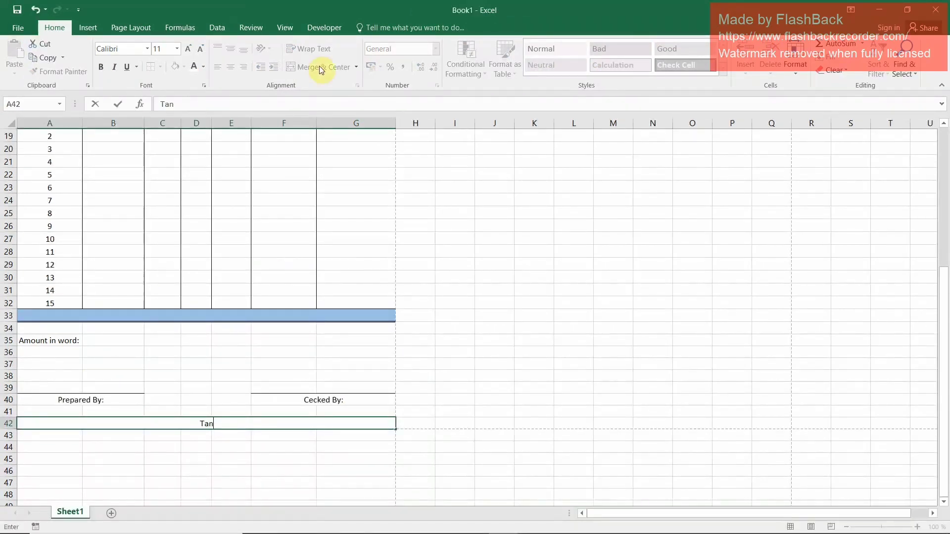
Complete the closing line in the merged row A42:G42 as "Tank you for te Business wit Us"
{"action": "type", "text": "k you for te Business wit U"}
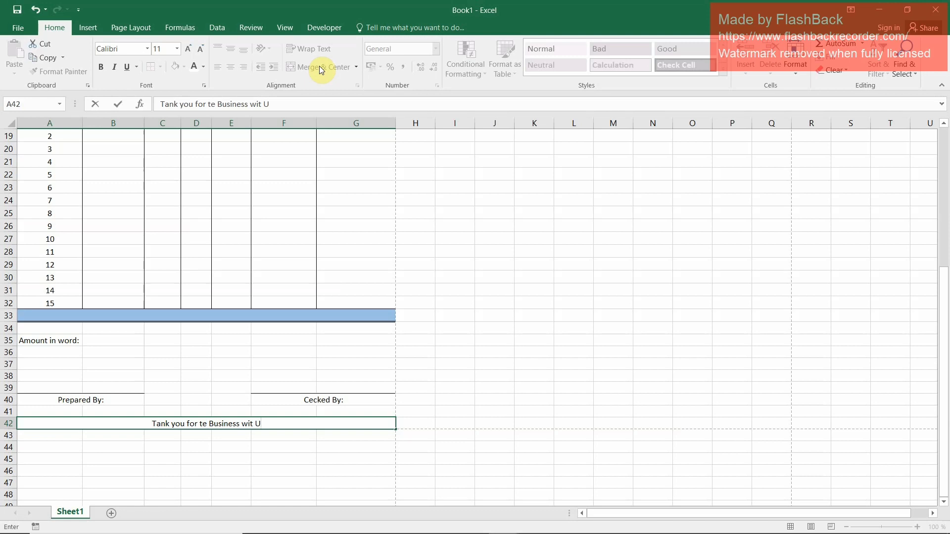
{"action": "type", "text": "s"}
{"action": "key", "text": "Return"}
{"action": "key", "text": "Up"}
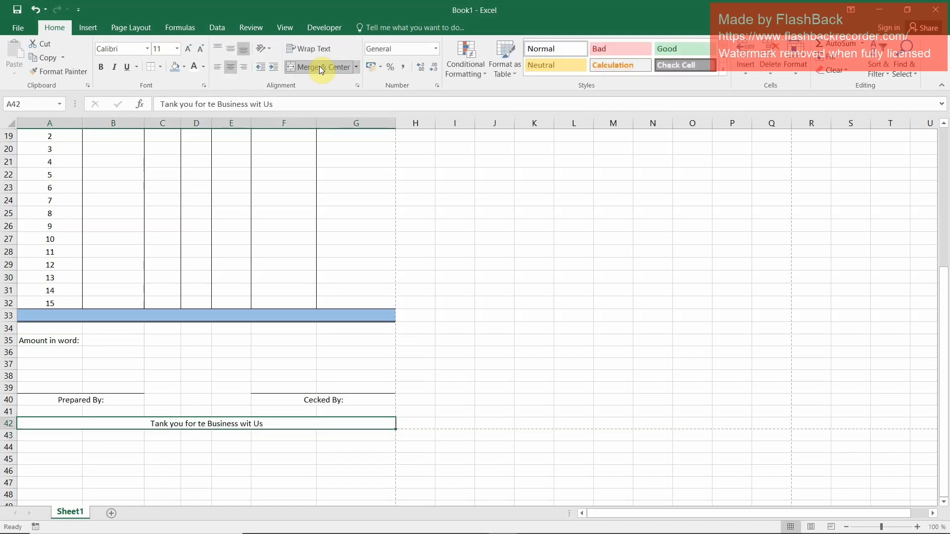
Fill the merged closing row A42:G42 with the standard orange color
{"action": "left_click", "coordinate": [184, 67]}
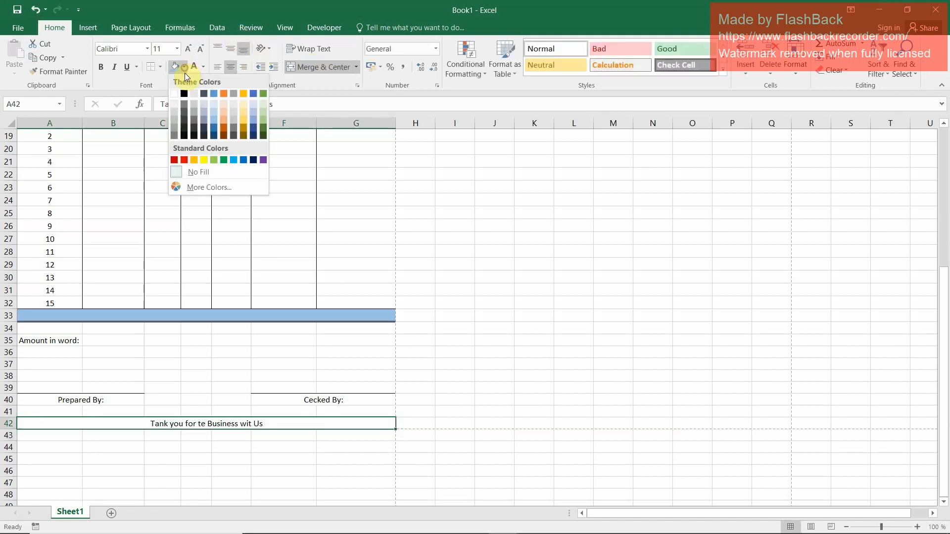
{"action": "left_click", "coordinate": [194, 159]}
{"action": "left_click", "coordinate": [356, 399]}
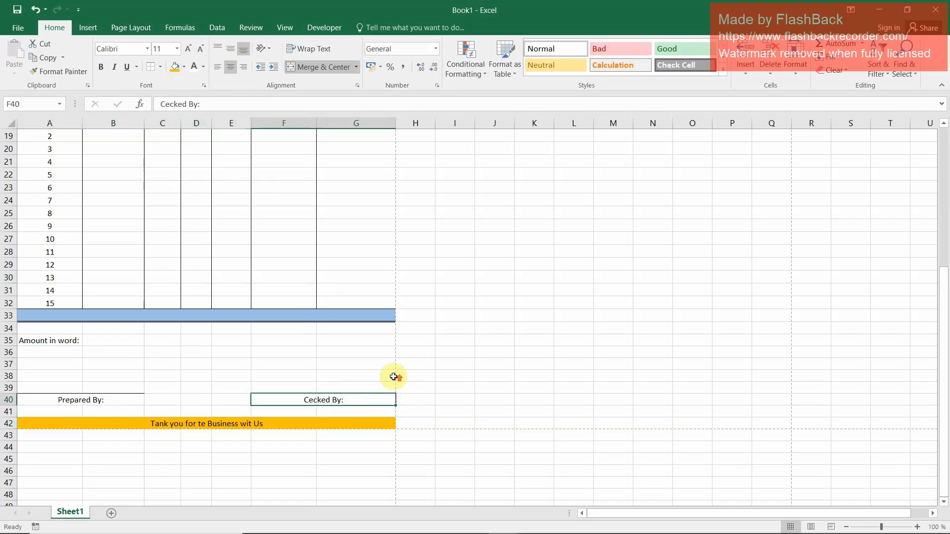
Review the finished invoice layout on the sheet and in the print preview
{"action": "scroll", "coordinate": [394, 377], "scroll_direction": "up", "scroll_amount": 6}
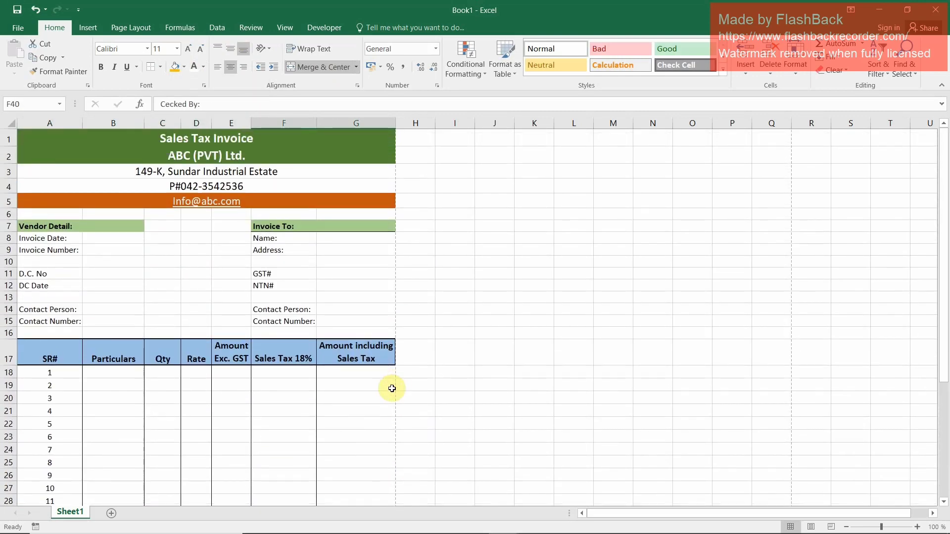
{"action": "scroll", "coordinate": [161, 324], "scroll_direction": "down", "scroll_amount": 3}
{"action": "scroll", "coordinate": [167, 332], "scroll_direction": "up", "scroll_amount": 3}
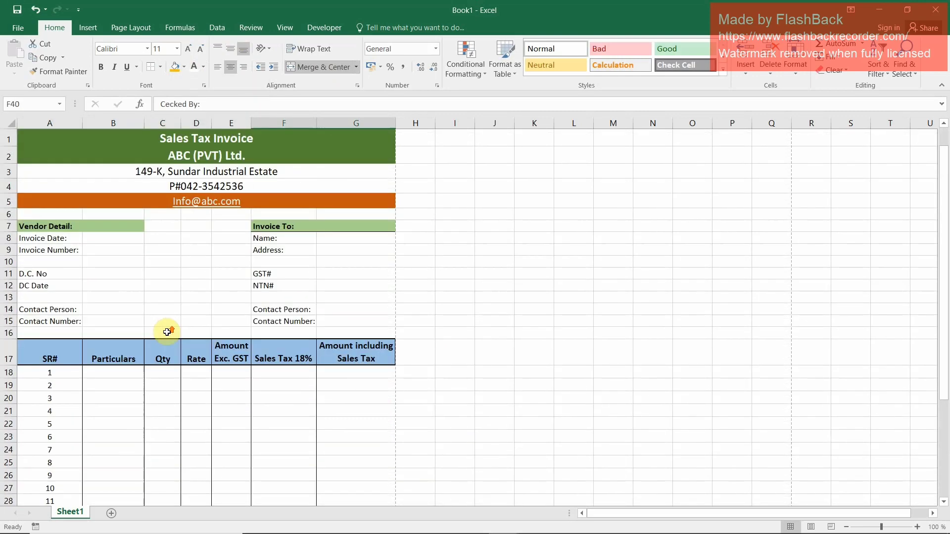
{"action": "left_click", "coordinate": [10, 25]}
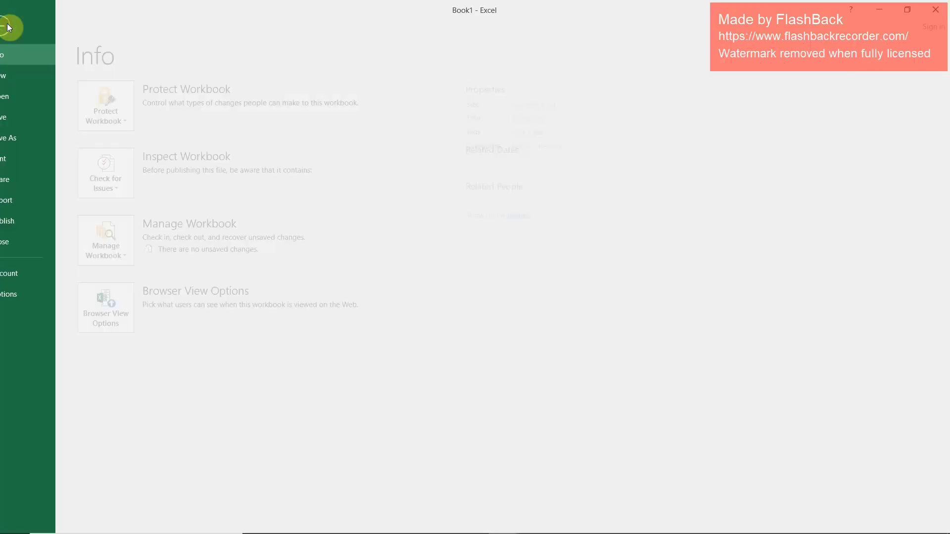
{"action": "left_click", "coordinate": [38, 157]}
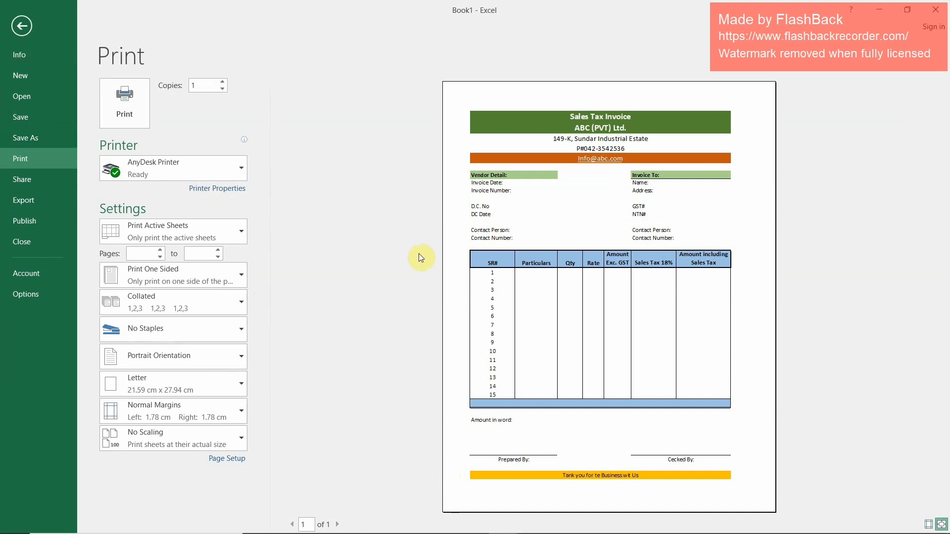
{"action": "left_click", "coordinate": [42, 30]}
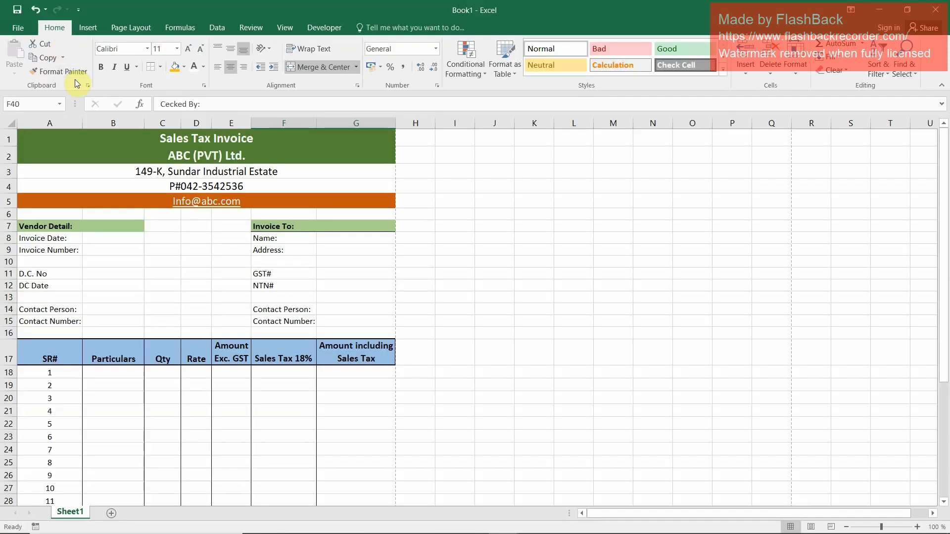
Enter 10-05-2023 as the invoice date in cell B8
{"action": "left_click", "coordinate": [104, 239]}
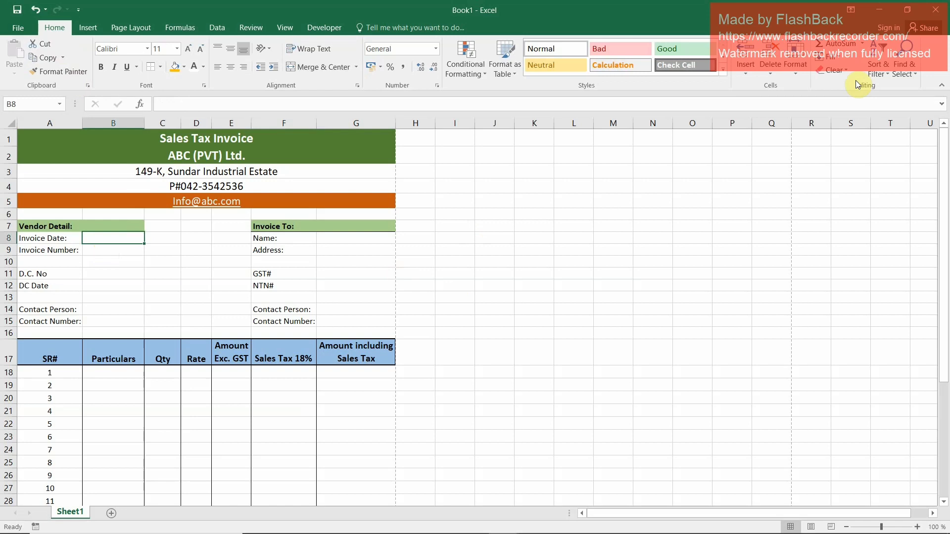
{"action": "type", "text": "10"}
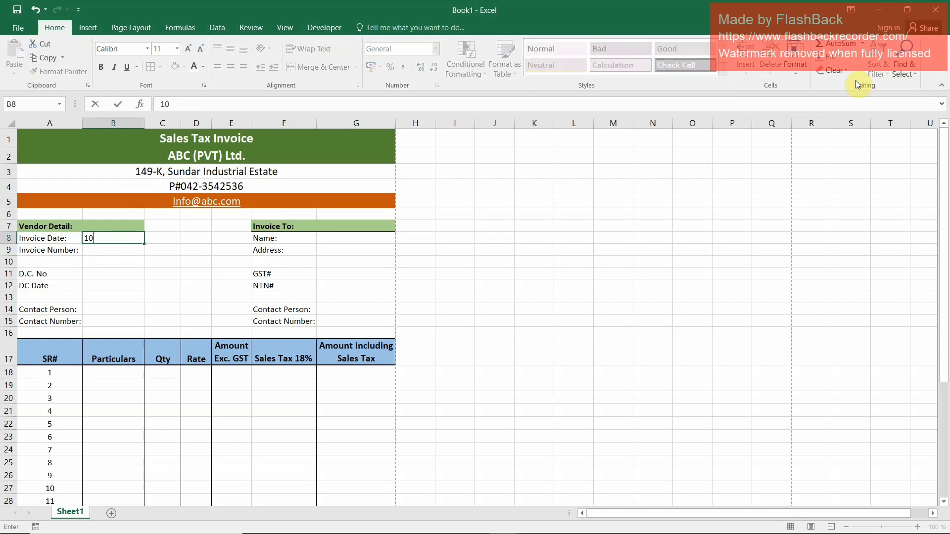
{"action": "type", "text": "-05-2023"}
{"action": "key", "text": "Return"}
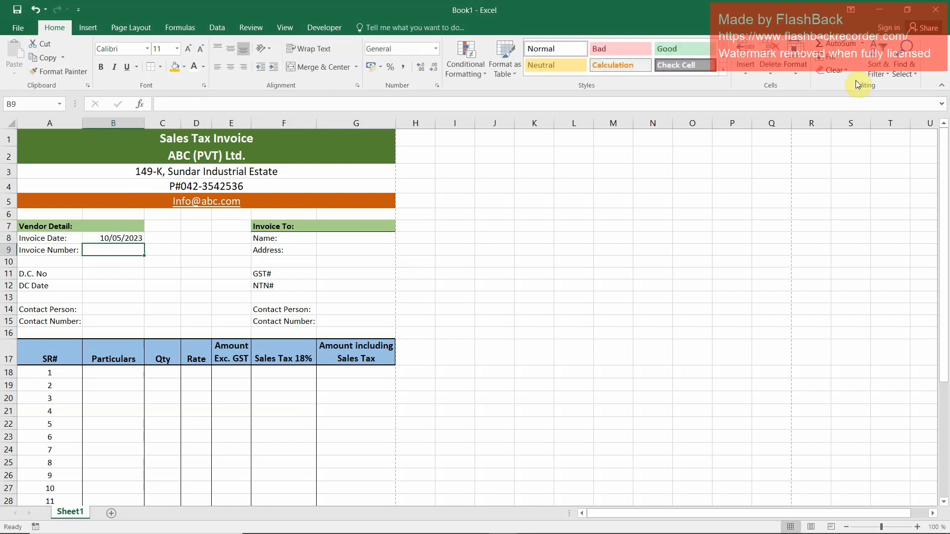
Enter 225 as the invoice number in B9 and 51-2 as the D.C. number in B11
{"action": "type", "text": "225"}
{"action": "key", "text": "Return"}
{"action": "key", "text": "Return"}
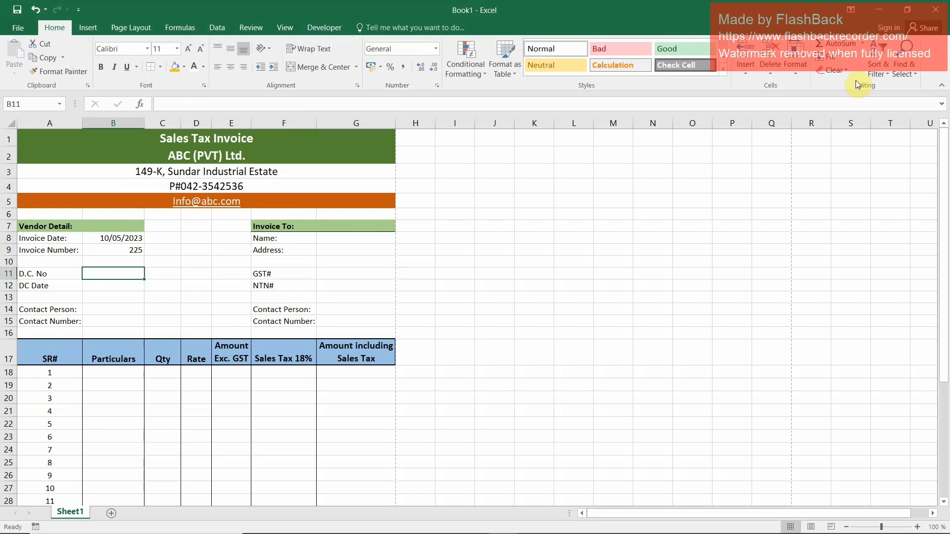
{"action": "type", "text": "51-2"}
{"action": "key", "text": "Return"}
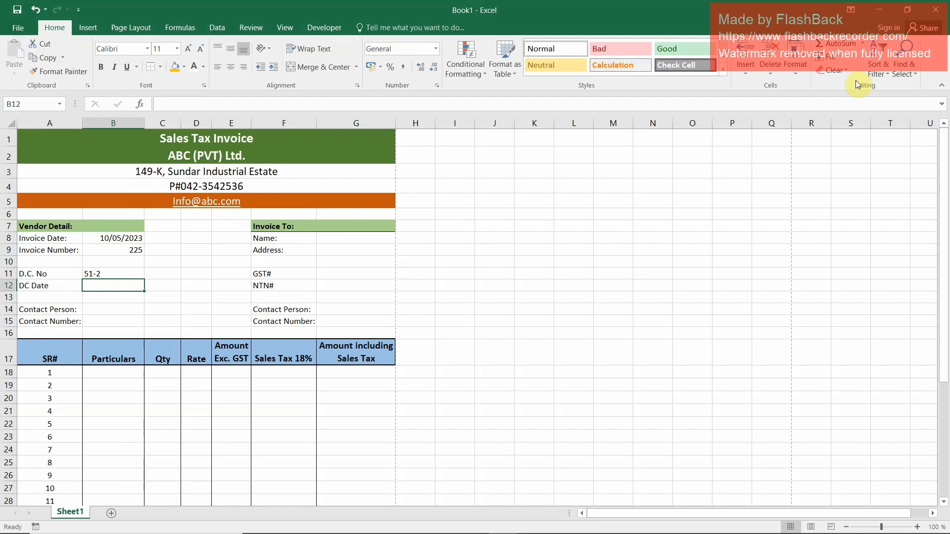
Enter 01-05-2023 as the DC date in cell B12
{"action": "type", "text": "01"}
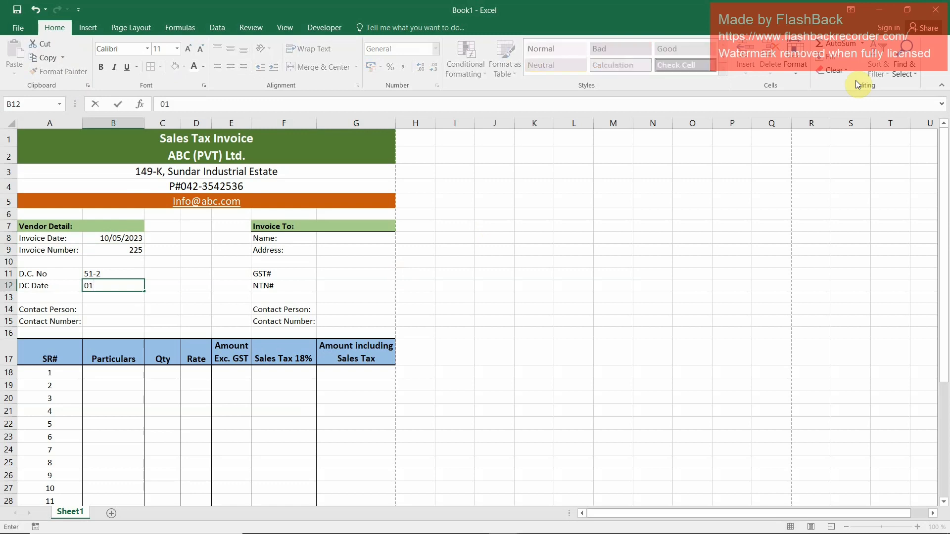
{"action": "type", "text": "-05"}
{"action": "type", "text": "-2023"}
{"action": "key", "text": "Return"}
Add a colon to the end of the D.C. No and DC Date labels in A11 and A12
{"action": "key", "text": "Up"}
{"action": "key", "text": "Up"}
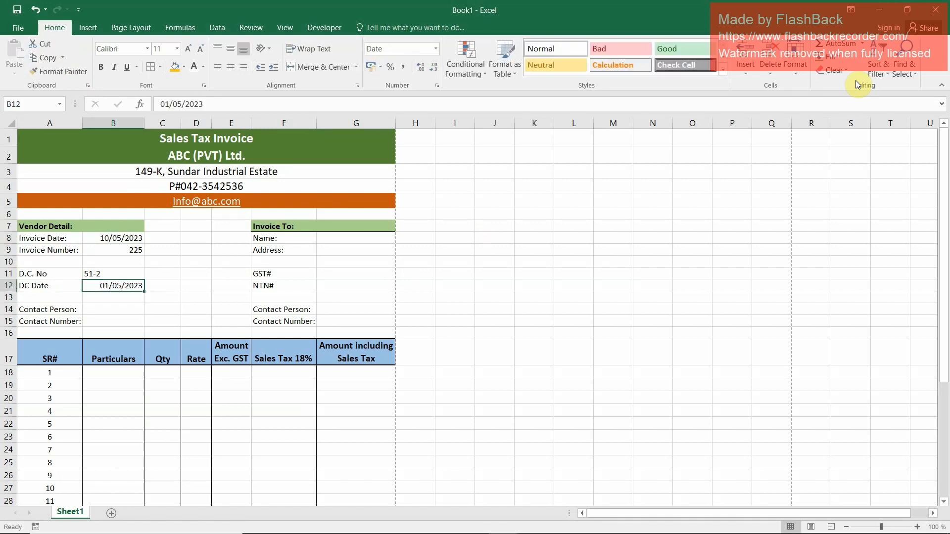
{"action": "key", "text": "Left"}
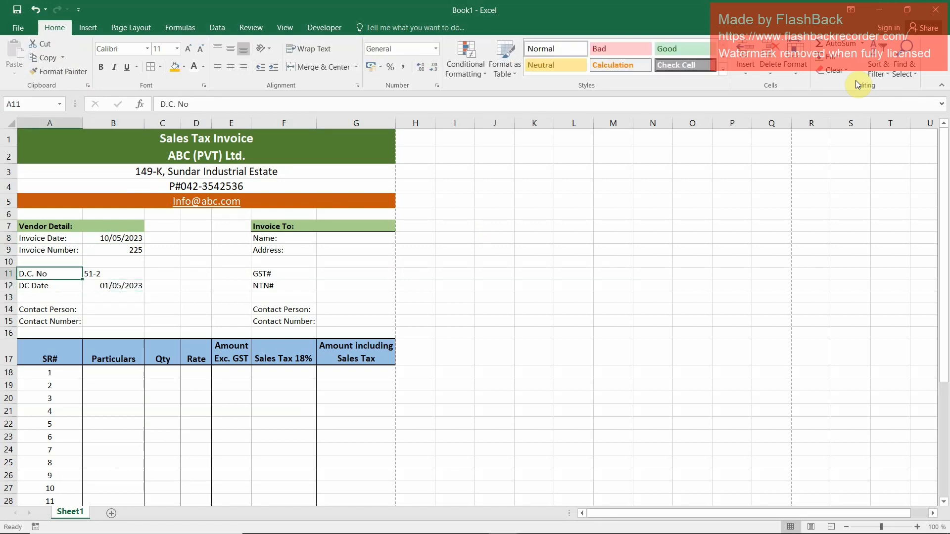
{"action": "key", "text": "F2"}
{"action": "type", "text": ":"}
{"action": "key", "text": "Return"}
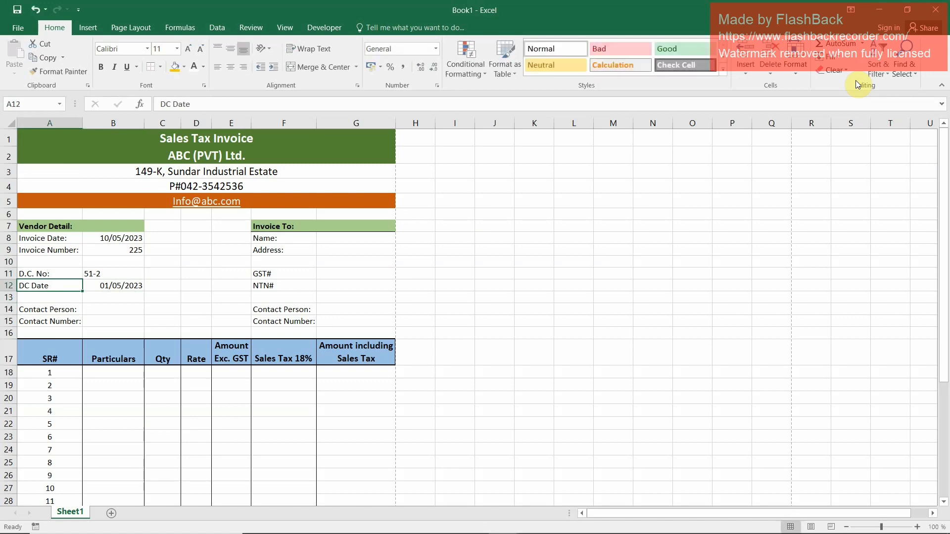
{"action": "key", "text": "F2"}
{"action": "type", "text": ":"}
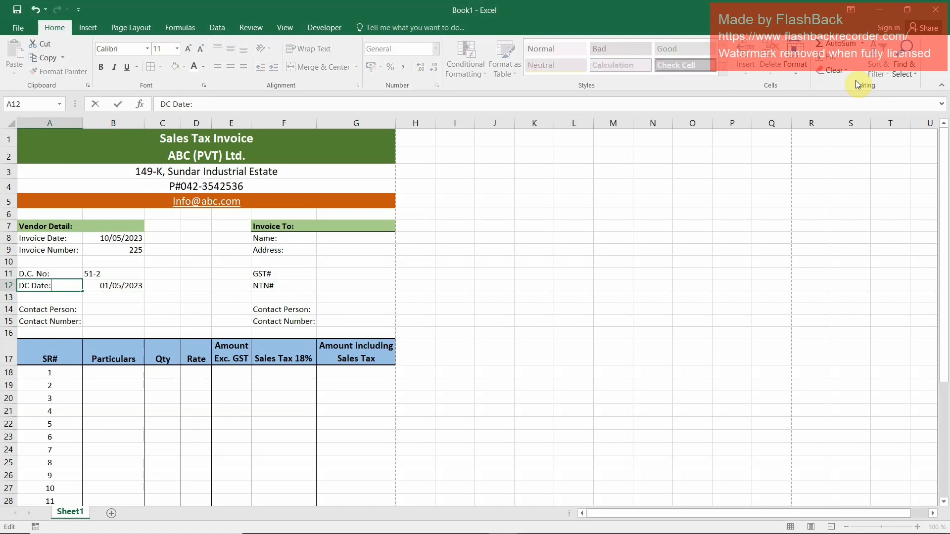
{"action": "key", "text": "Return"}
Enter the vendor contact person's name in cell B14
{"action": "key", "text": "Up"}
{"action": "key", "text": "Up"}
{"action": "key", "text": "Right"}
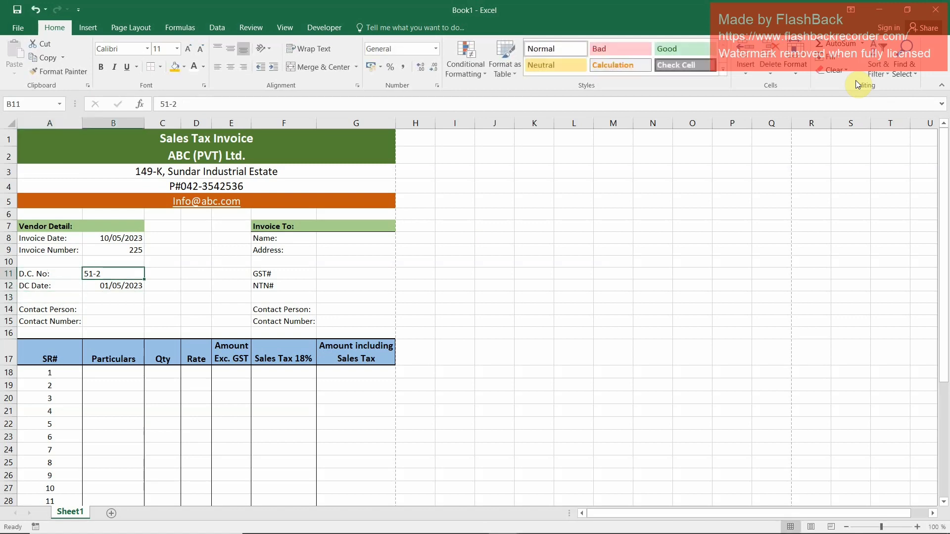
{"action": "key", "text": "Down"}
{"action": "key", "text": "Down"}
{"action": "key", "text": "Down"}
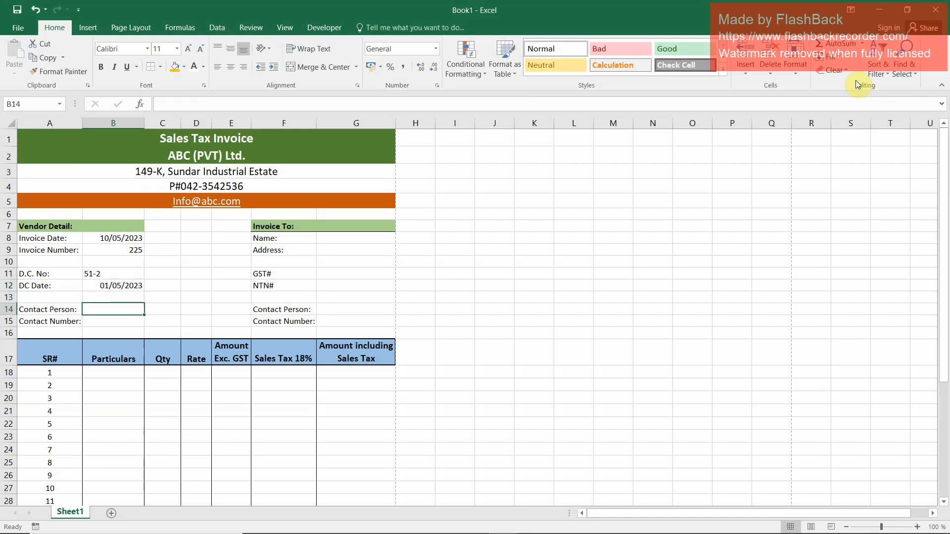
{"action": "type", "text": "Amad"}
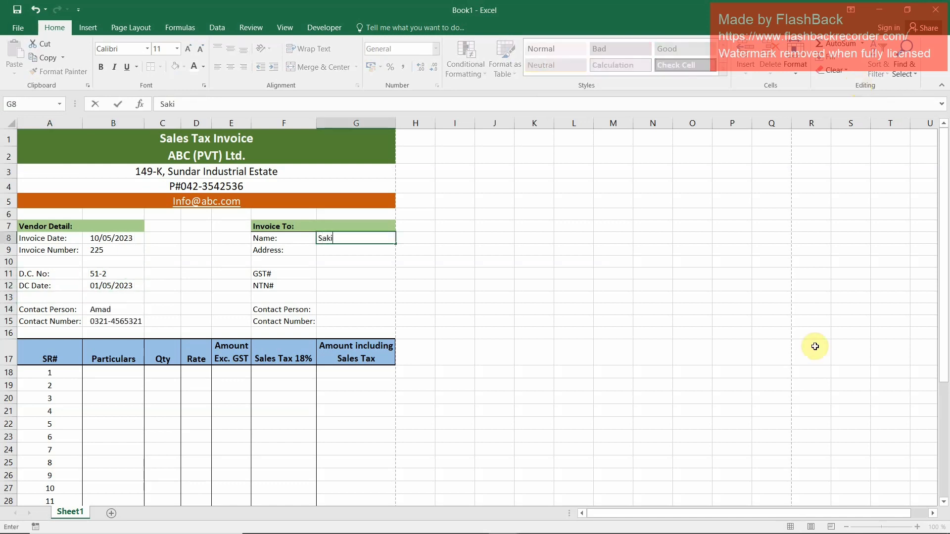
Fill in the customer's name and address under Invoice To in cells G8 and G9
{"action": "key", "text": "BackSpace"}
{"action": "key", "text": "BackSpace"}
{"action": "key", "text": "BackSpace"}
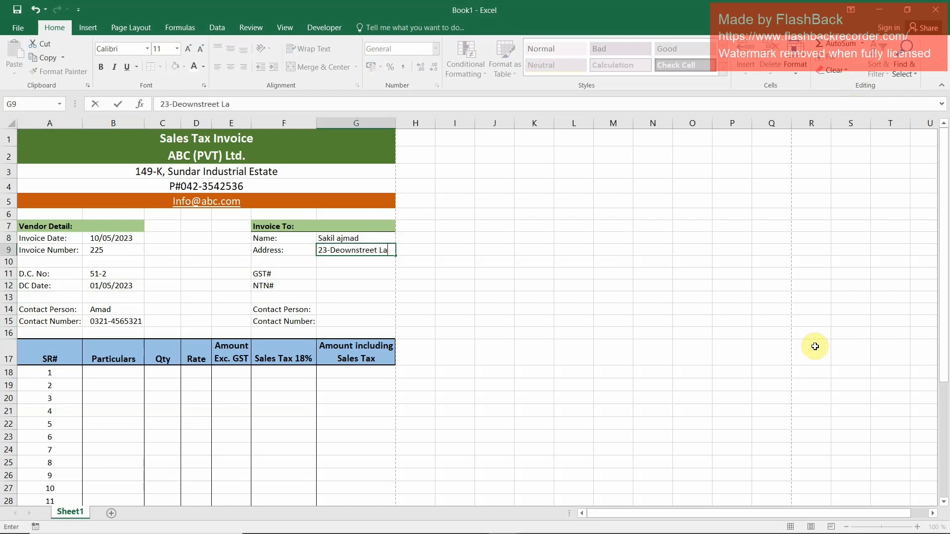
{"action": "type", "text": "re"}
{"action": "key", "text": "ctrl+Return"}
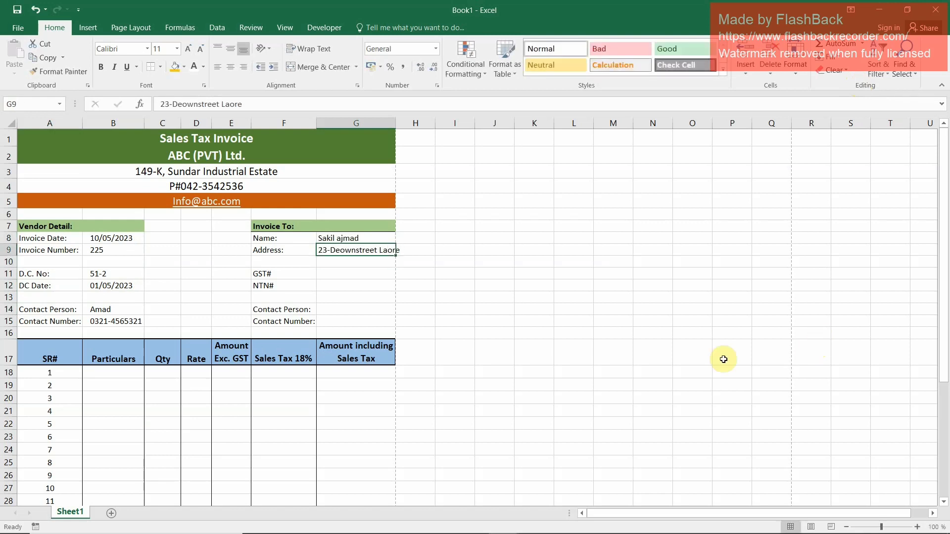
Widen column G slightly to fit the address and correct the street name's spelling in G9
{"action": "left_click", "coordinate": [375, 261]}
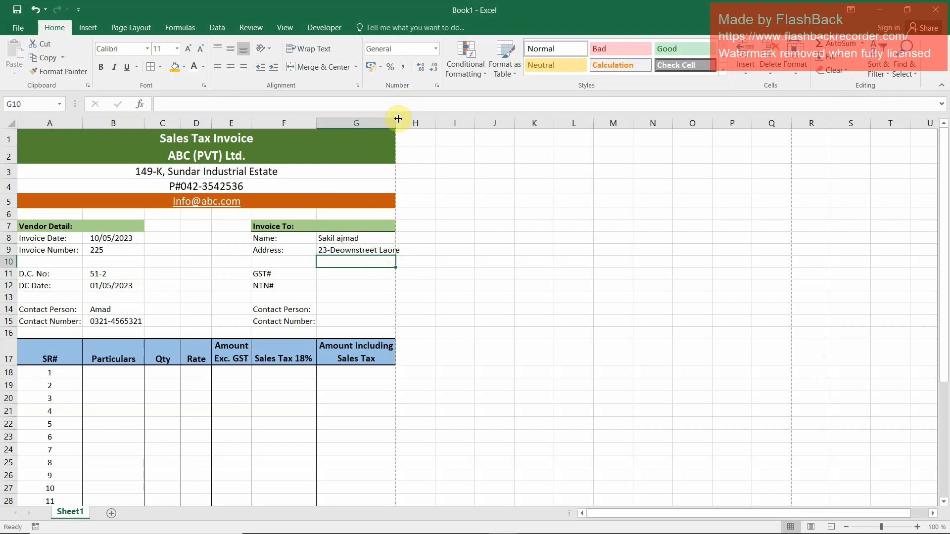
{"action": "left_click_drag", "start_coordinate": [396, 123], "coordinate": [401, 122]}
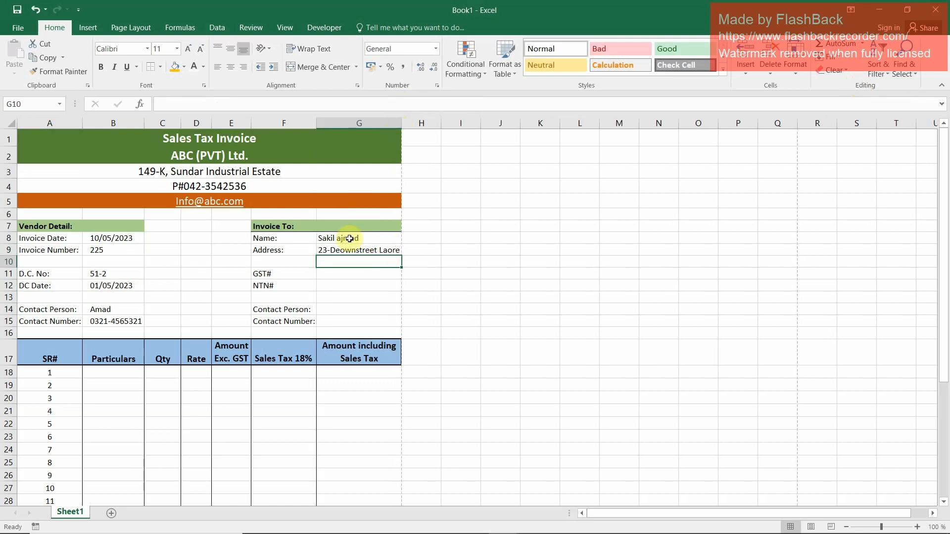
{"action": "double_click", "coordinate": [327, 250]}
{"action": "left_click", "coordinate": [339, 250]}
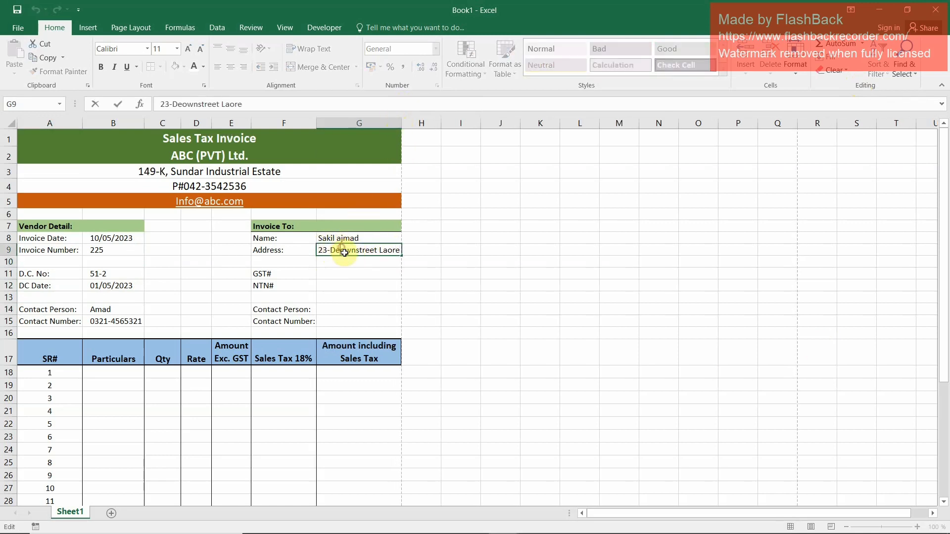
{"action": "key", "text": "BackSpace"}
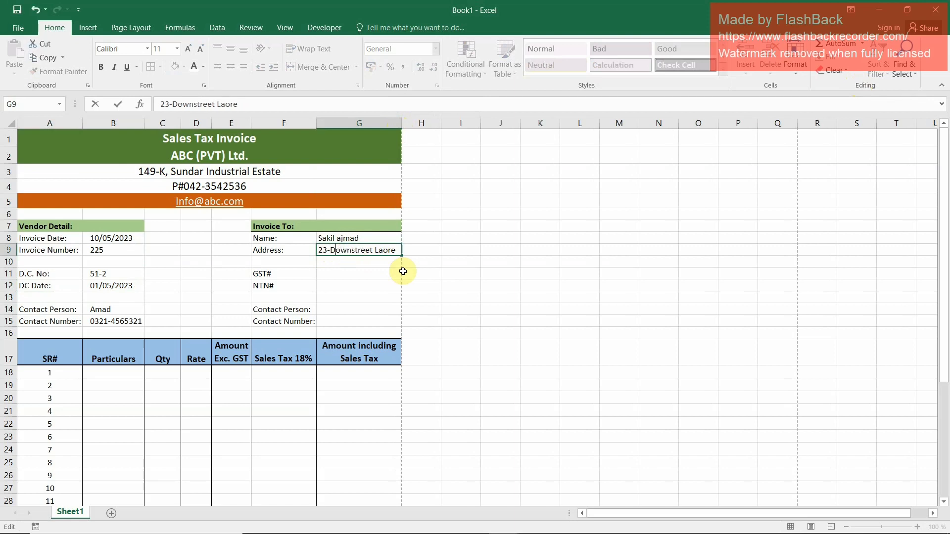
{"action": "key", "text": "Return"}
{"action": "key", "text": "Return"}
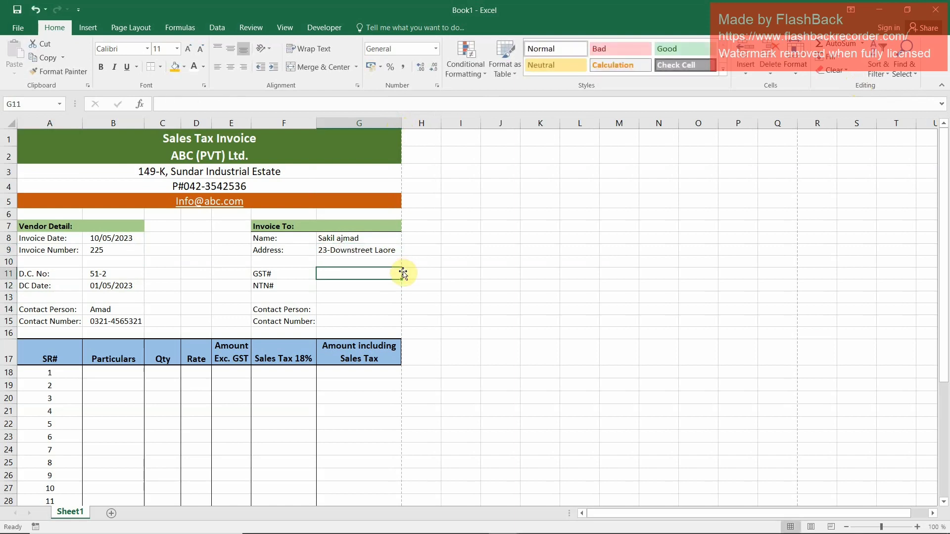
Enter the customer's GST and NTN registration numbers in cells G11 and G12
{"action": "type", "text": "56478"}
{"action": "key", "text": "Return"}
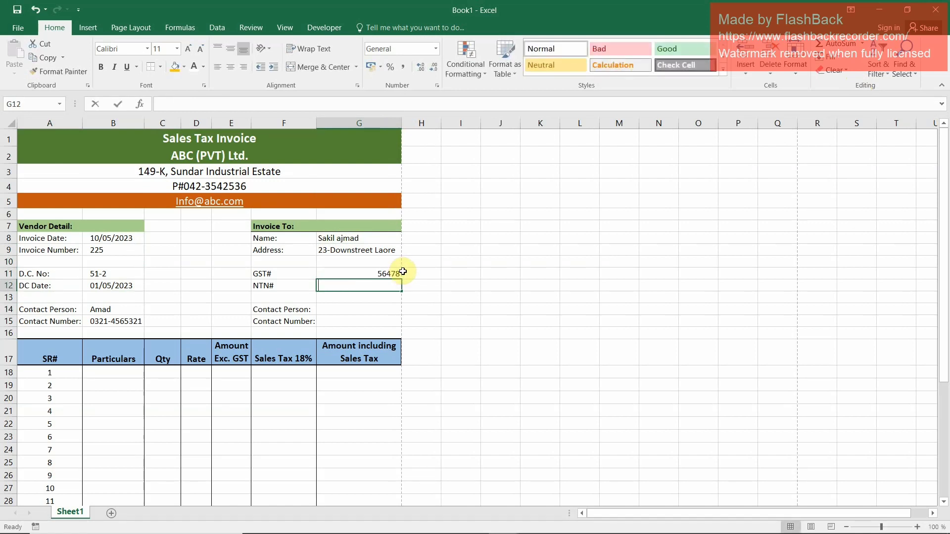
{"action": "type", "text": "125464"}
{"action": "key", "text": "Return"}
{"action": "key", "text": "Return"}
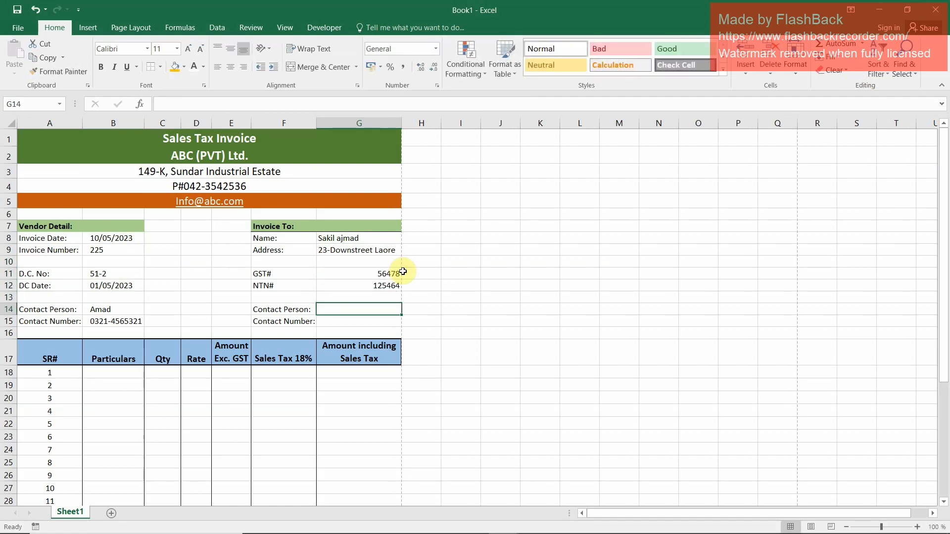
Replace the customer name in G8 with the company name Links (Pvt) Ltd
{"action": "key", "text": "Up"}
{"action": "key", "text": "Up"}
{"action": "key", "text": "Up"}
{"action": "key", "text": "Up"}
{"action": "key", "text": "Up"}
{"action": "key", "text": "Up"}
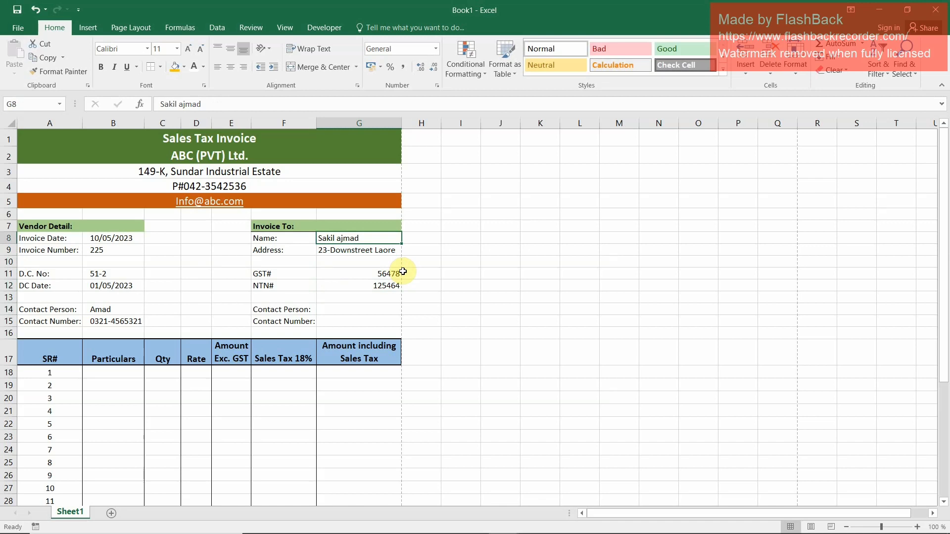
{"action": "type", "text": "Li"}
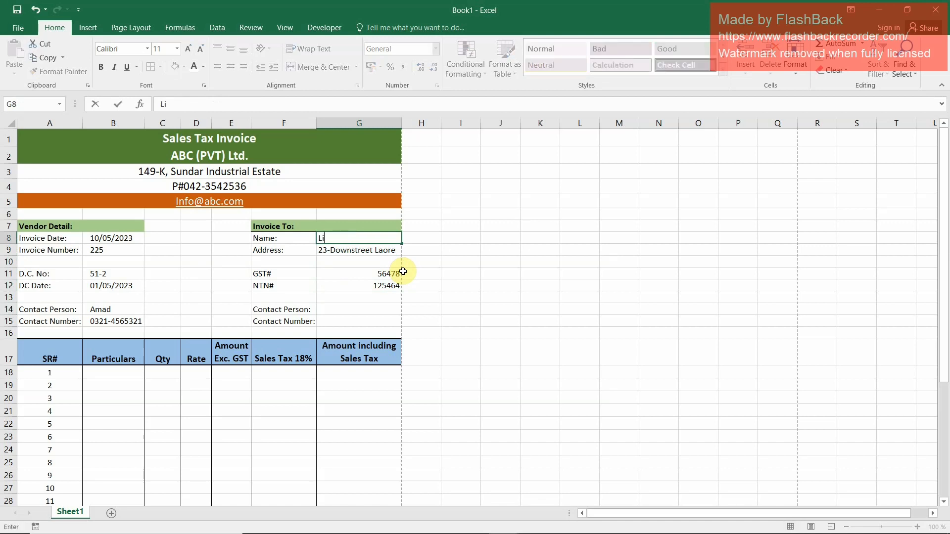
{"action": "type", "text": "nks (Pvt) Ltd."}
{"action": "key", "text": "Return"}
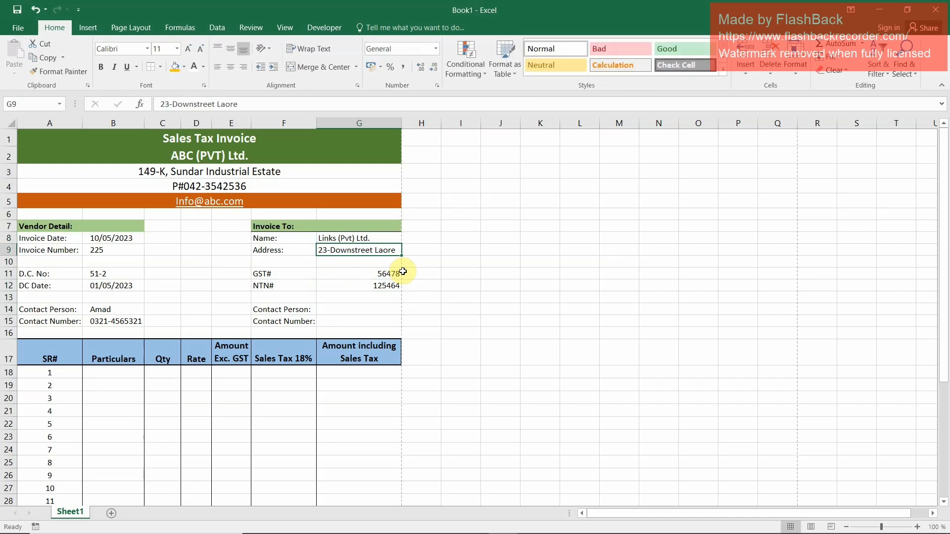
Enter the customer's contact person and contact number in cells G14 and G15
{"action": "key", "text": "Up"}
{"action": "key", "text": "Down"}
{"action": "key", "text": "Down"}
{"action": "key", "text": "Down"}
{"action": "key", "text": "Down"}
{"action": "key", "text": "Down"}
{"action": "key", "text": "Down"}
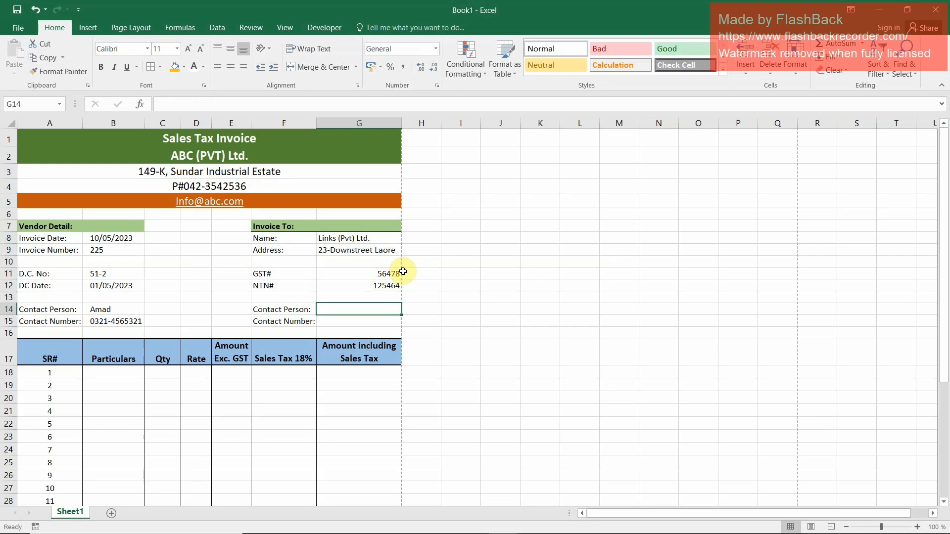
{"action": "type", "text": "Nade"}
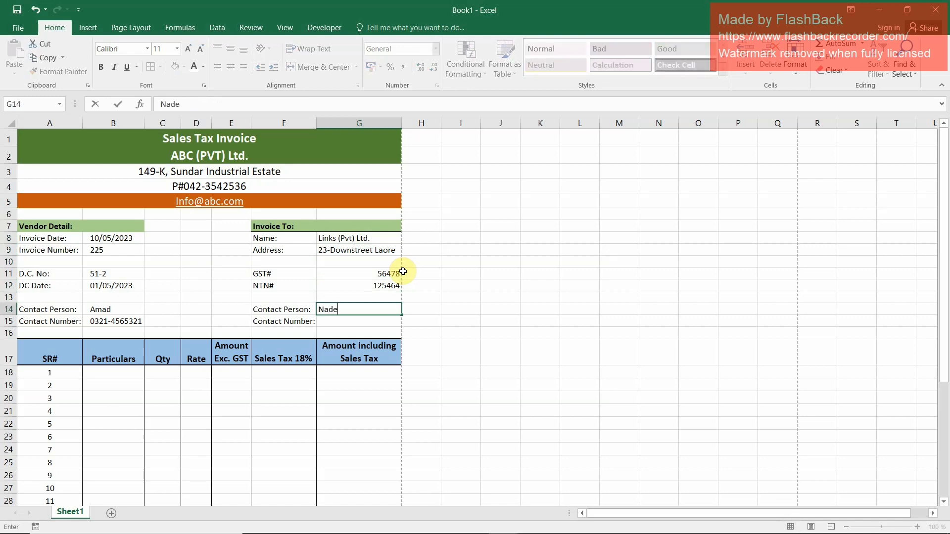
{"action": "type", "text": "em"}
{"action": "key", "text": "Return"}
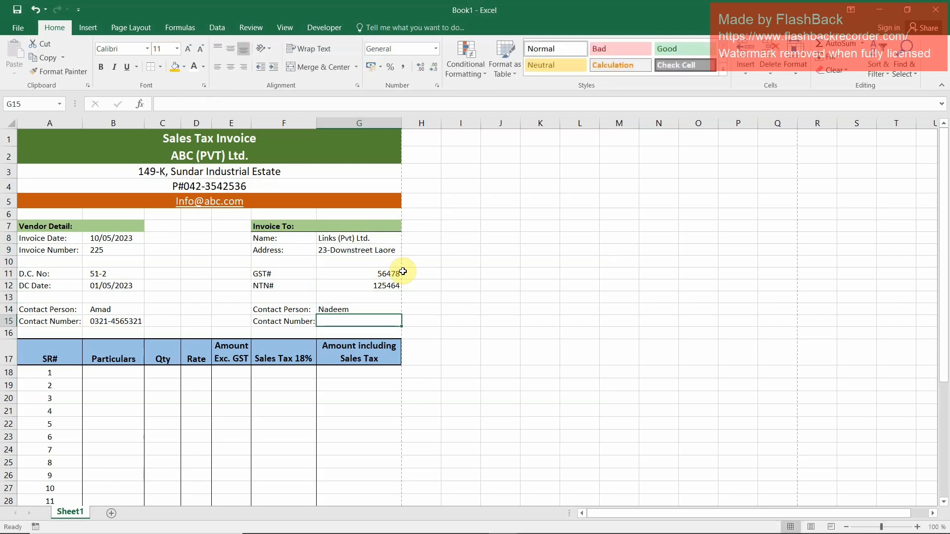
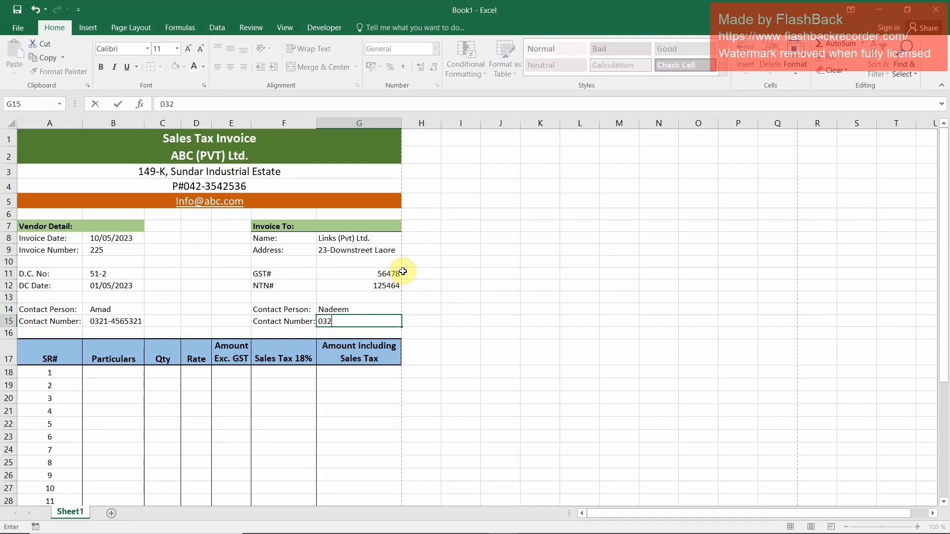
{"action": "key", "text": "ctrl+Return"}
{"action": "key", "text": "Return"}
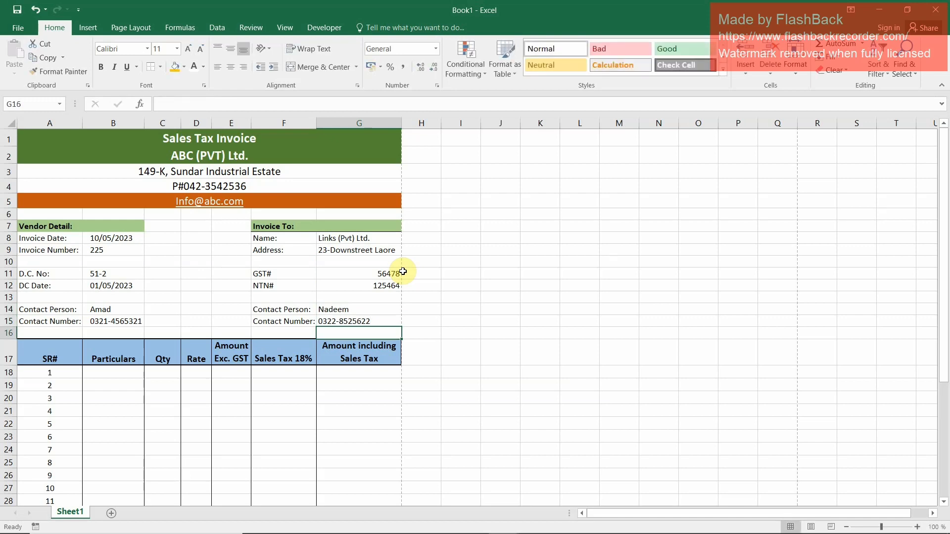
Left-align the customer details in G8:G15 and increase their indent by one level
{"action": "key", "text": "Up"}
{"action": "key", "text": "Up"}
{"action": "key", "text": "Up"}
{"action": "key", "text": "Up"}
{"action": "key", "text": "Up"}
{"action": "key", "text": "Up"}
{"action": "key", "text": "Up"}
{"action": "key", "text": "Up"}
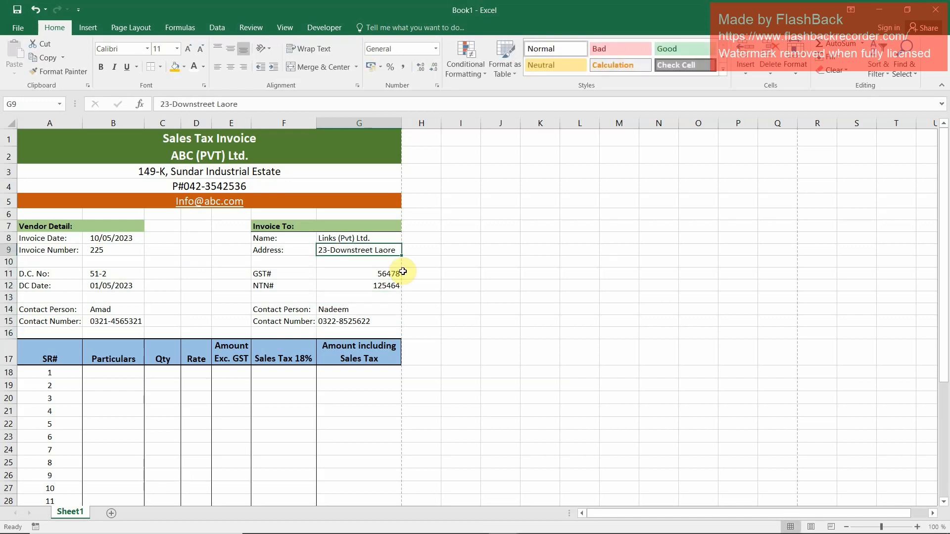
{"action": "key", "text": "shift+Down"}
{"action": "key", "text": "shift+Down"}
{"action": "key", "text": "shift+Down"}
{"action": "key", "text": "shift+Down"}
{"action": "key", "text": "shift+Down"}
{"action": "key", "text": "shift+Down"}
{"action": "key", "text": "shift+Down"}
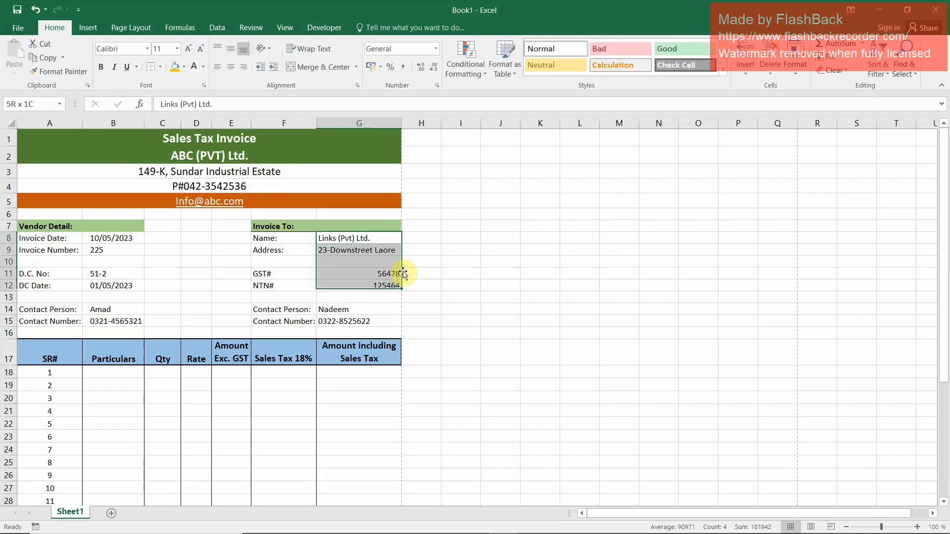
{"action": "left_click", "coordinate": [217, 66]}
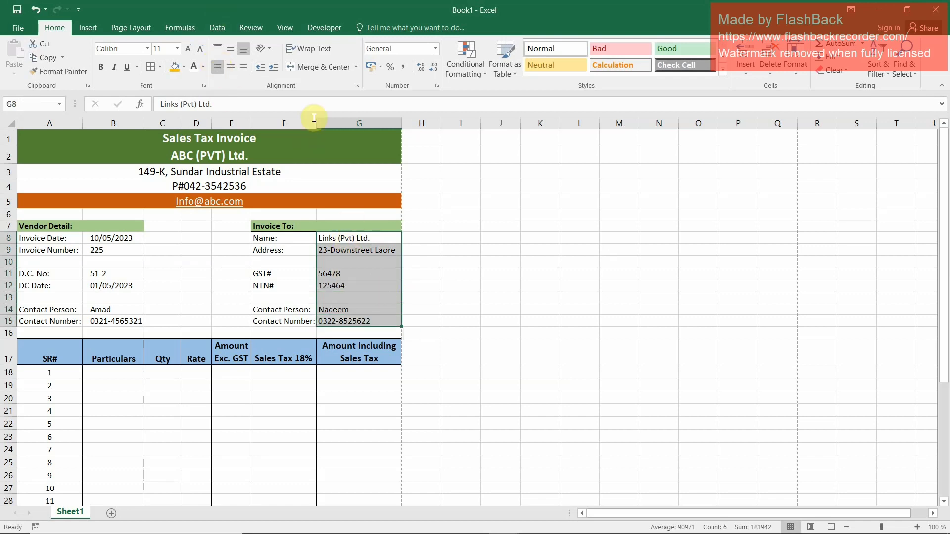
{"action": "left_click", "coordinate": [274, 67]}
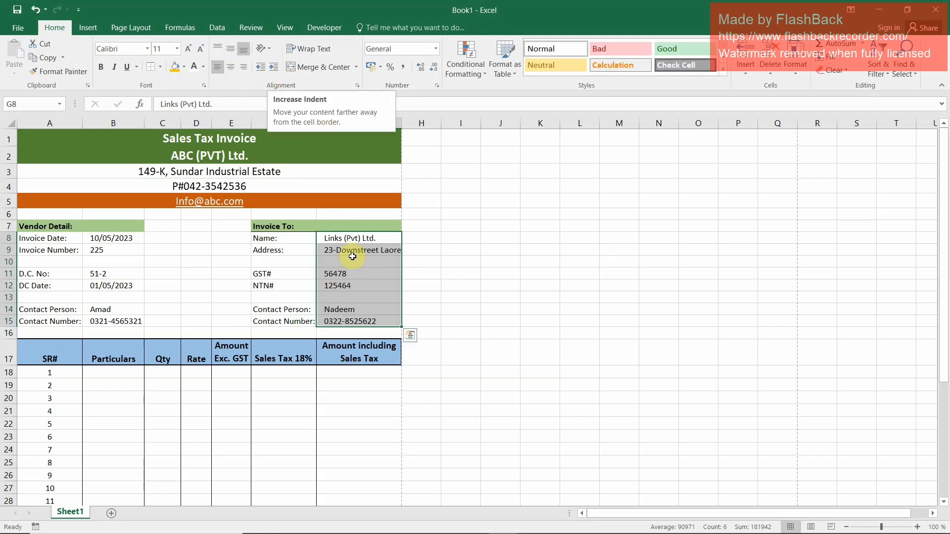
{"action": "left_click", "coordinate": [277, 287]}
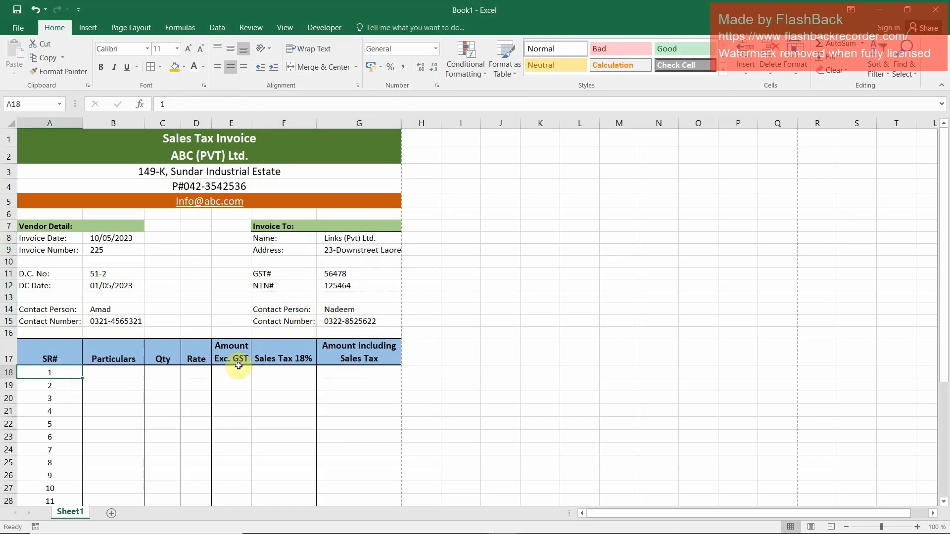
Examine the serial numbers in the SR# column of the item table
{"action": "key", "text": "Down"}
{"action": "key", "text": "Down"}
{"action": "key", "text": "Down"}
{"action": "key", "text": "Down"}
{"action": "key", "text": "Down"}
{"action": "key", "text": "Down"}
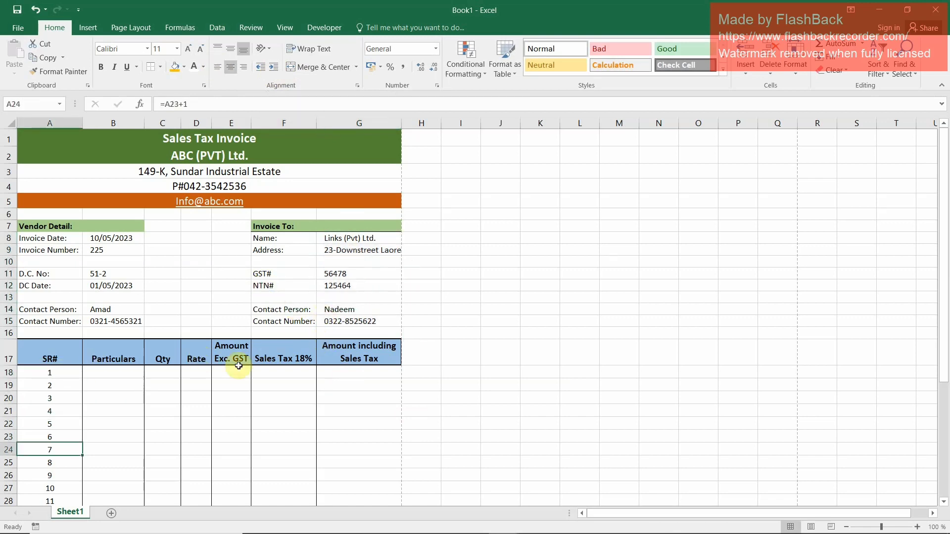
{"action": "key", "text": "Up"}
{"action": "key", "text": "Up"}
{"action": "key", "text": "Up"}
{"action": "key", "text": "Up"}
{"action": "key", "text": "Up"}
{"action": "key", "text": "Up"}
{"action": "key", "text": "Right"}
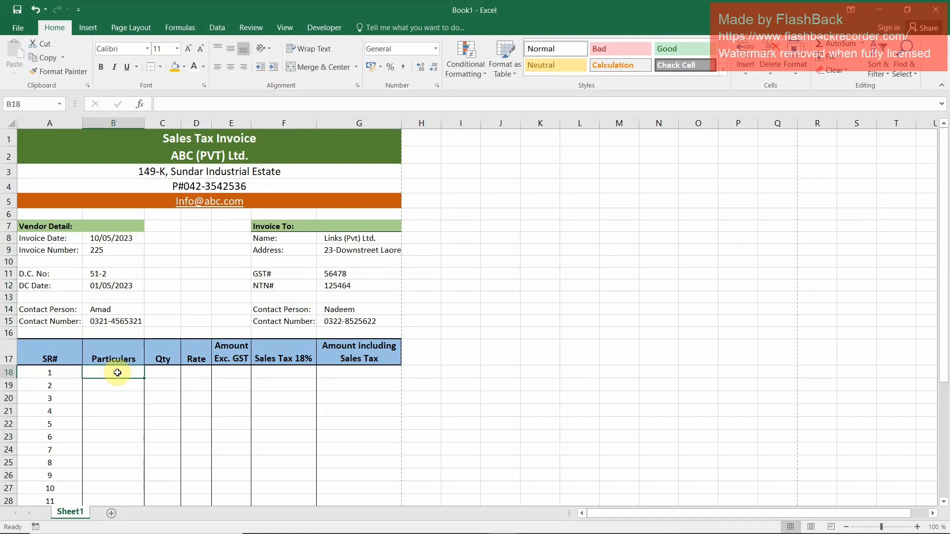
Add list validation to the Particulars cells B18:B32 with the source Mouse, Keyboard, PC, Laptop
{"action": "left_click_drag", "start_coordinate": [116, 374], "coordinate": [111, 483]}
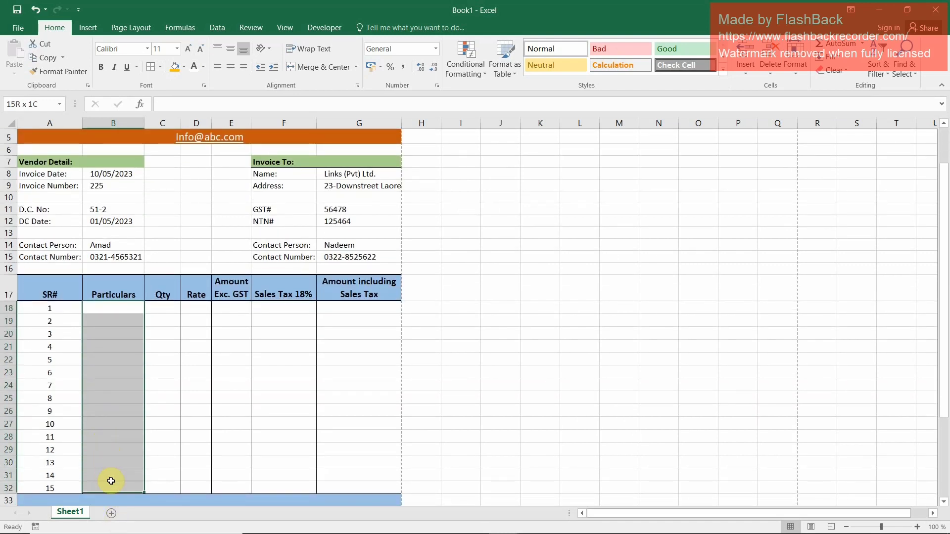
{"action": "left_click", "coordinate": [213, 27]}
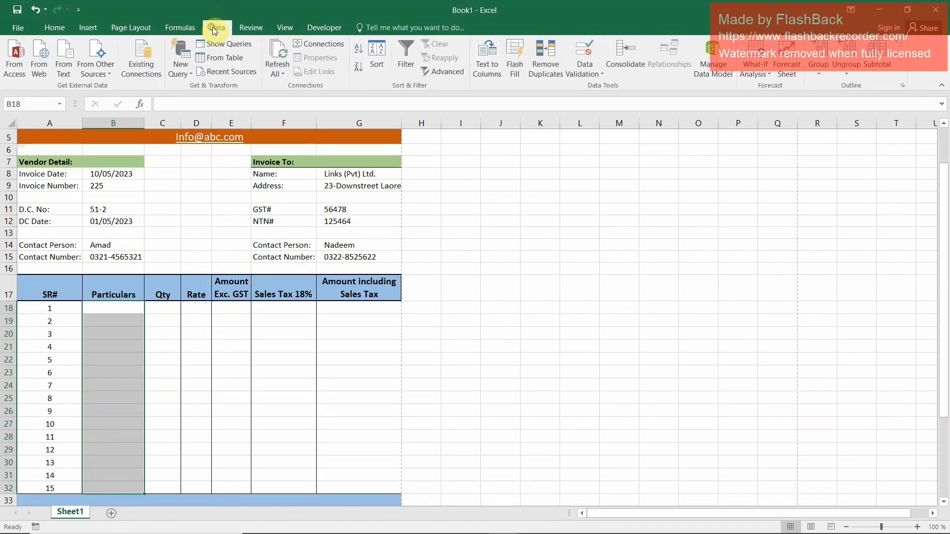
{"action": "left_click", "coordinate": [602, 73]}
{"action": "left_click", "coordinate": [605, 86]}
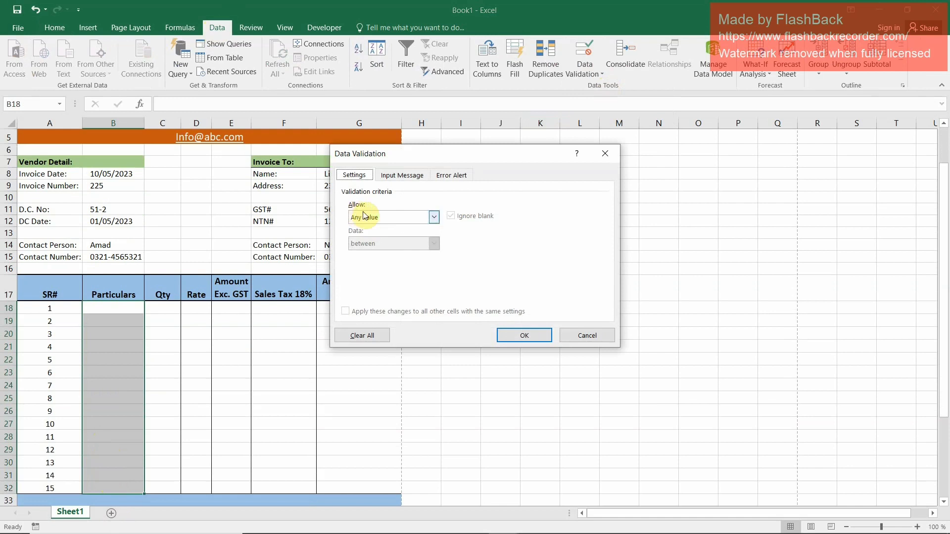
{"action": "left_click", "coordinate": [435, 216]}
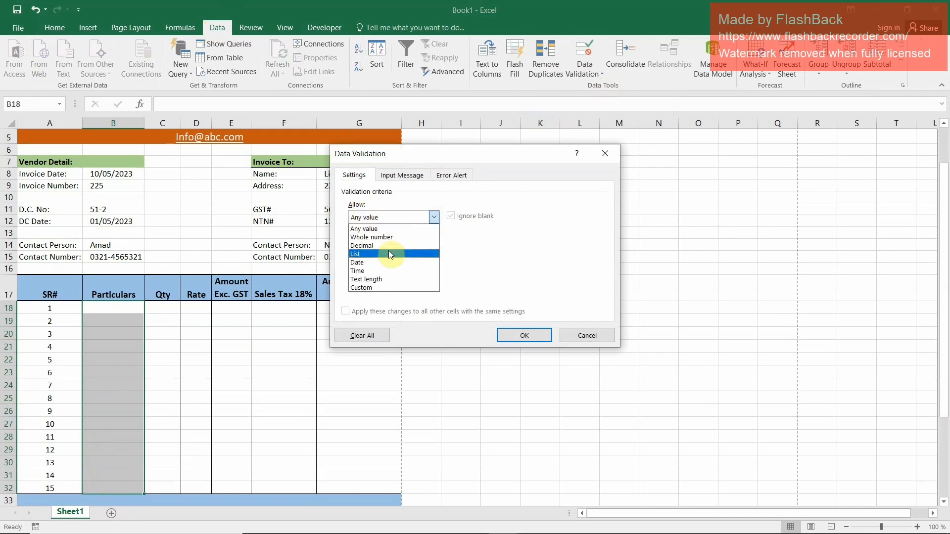
{"action": "left_click", "coordinate": [388, 251]}
{"action": "left_click", "coordinate": [389, 267]}
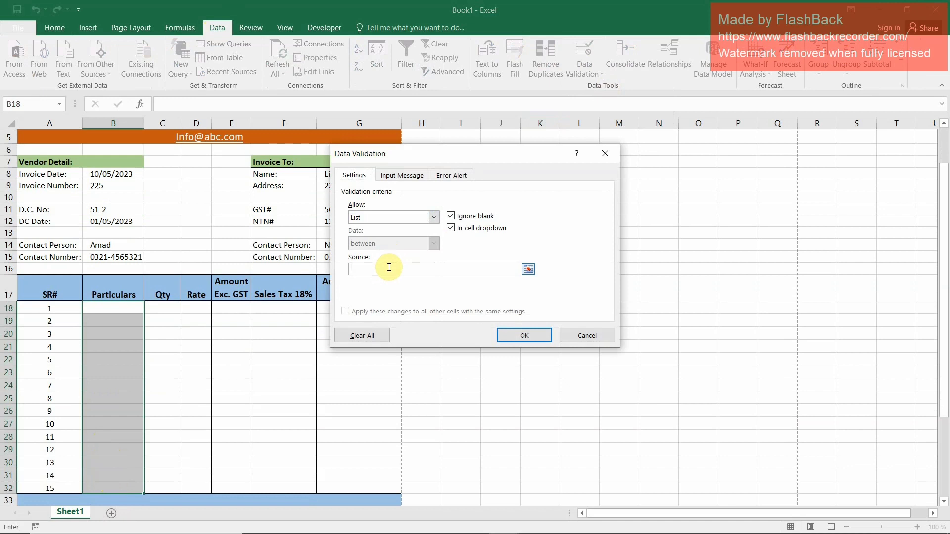
{"action": "type", "text": "M"}
{"action": "type", "text": "ouse, Keyboard, PC, Laptop"}
{"action": "left_click", "coordinate": [516, 337]}
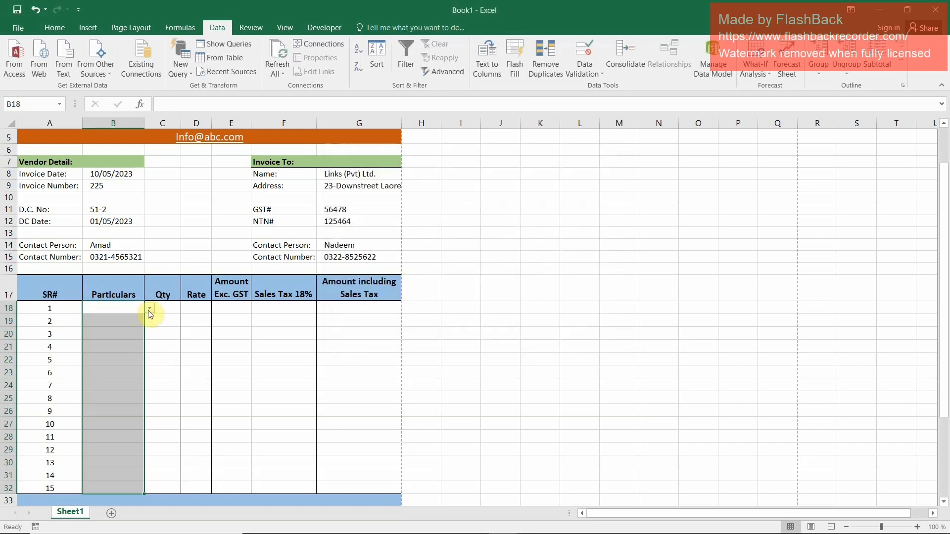
Choose Mouse, PC, PC and Laptop from the validation lists as the particulars in B18:B21
{"action": "left_click", "coordinate": [148, 310]}
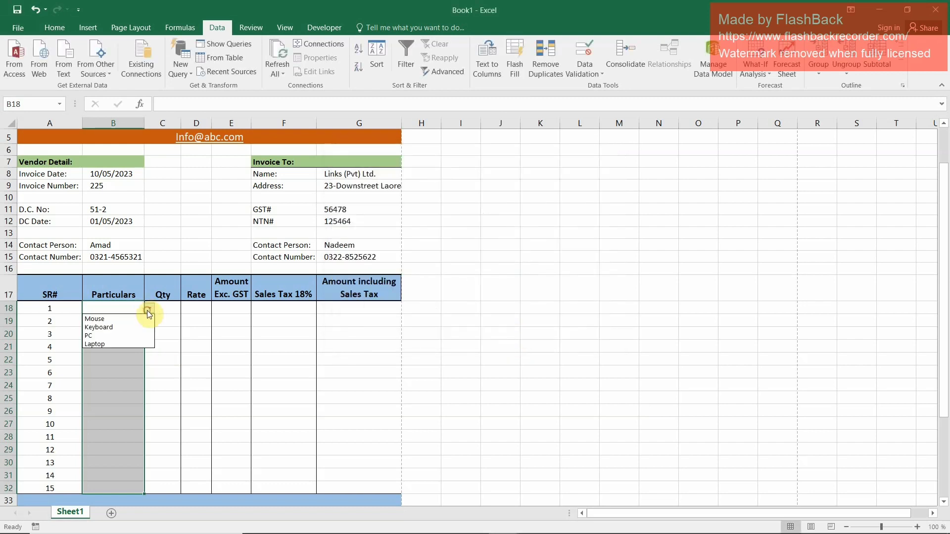
{"action": "left_click", "coordinate": [118, 319]}
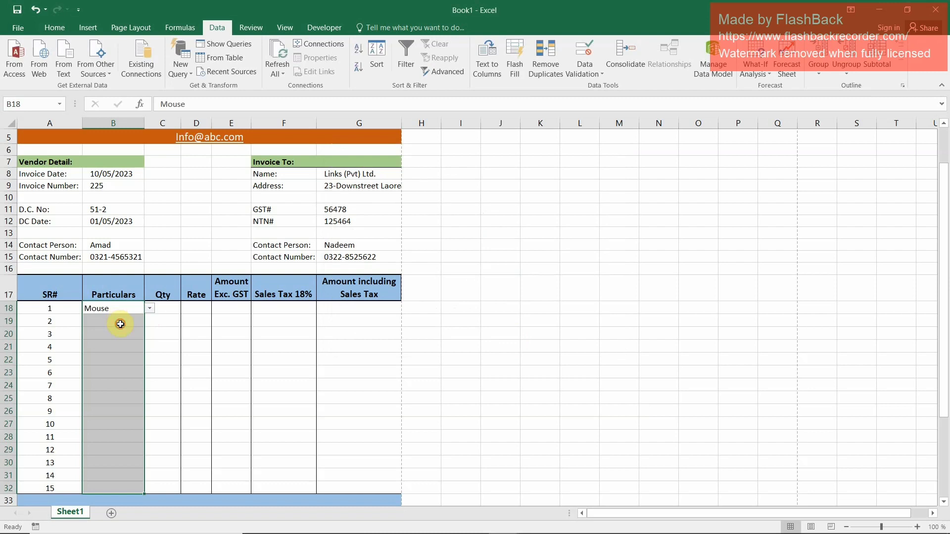
{"action": "left_click", "coordinate": [121, 323]}
{"action": "left_click", "coordinate": [149, 322]}
{"action": "left_click", "coordinate": [132, 348]}
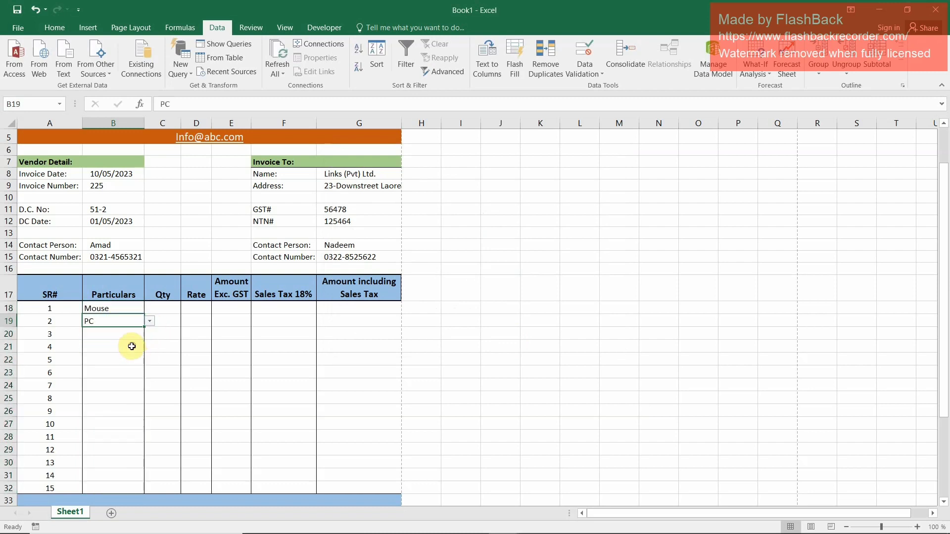
{"action": "left_click", "coordinate": [131, 347]}
{"action": "left_click", "coordinate": [131, 334]}
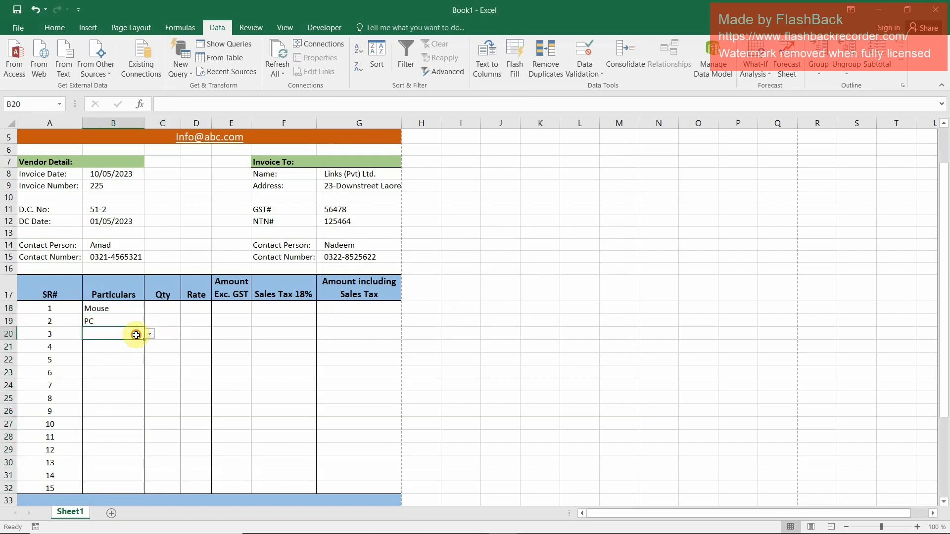
{"action": "left_click", "coordinate": [149, 335]}
{"action": "left_click", "coordinate": [123, 361]}
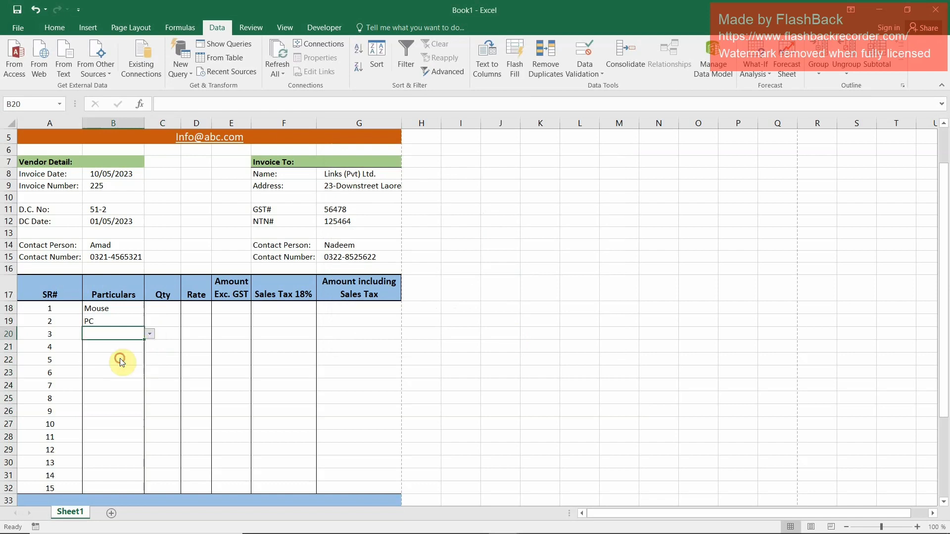
{"action": "left_click", "coordinate": [118, 347]}
{"action": "left_click", "coordinate": [150, 347]}
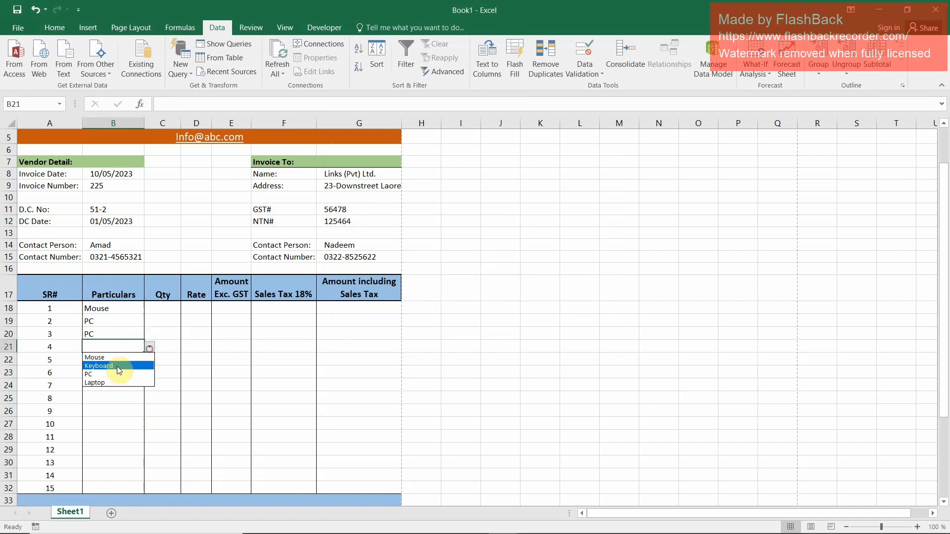
{"action": "left_click", "coordinate": [105, 381]}
Enter the quantities 50 in C18 and 2 in C19
{"action": "left_click", "coordinate": [165, 318]}
{"action": "left_click", "coordinate": [169, 298]}
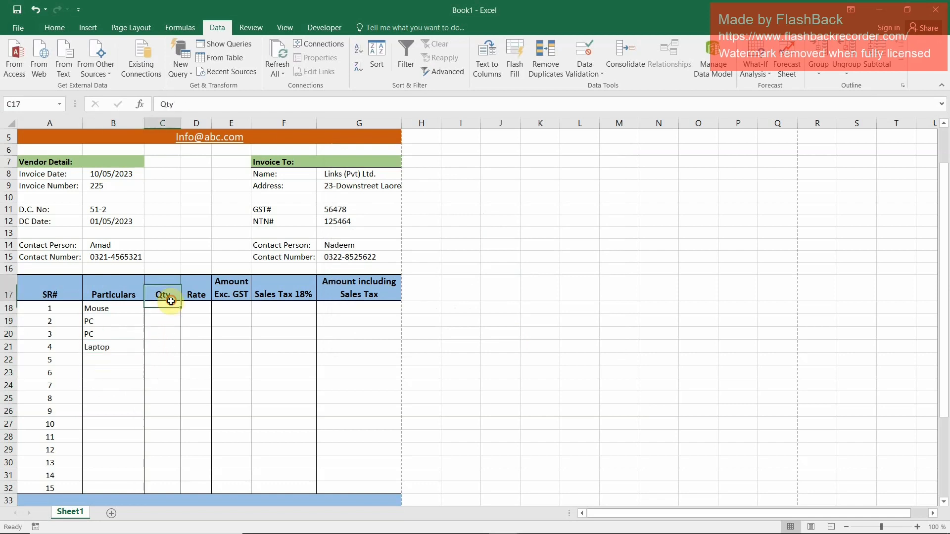
{"action": "left_click", "coordinate": [168, 308]}
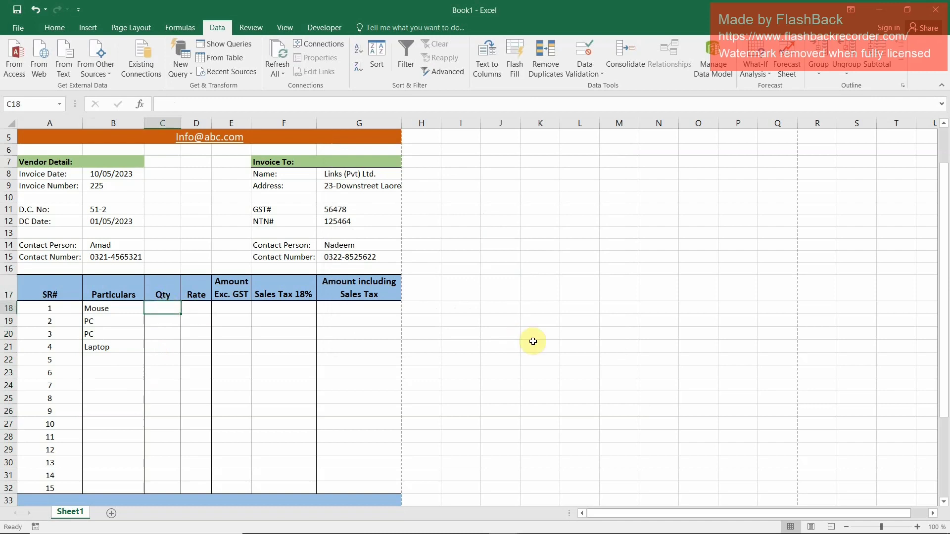
{"action": "type", "text": "50"}
{"action": "key", "text": "Return"}
{"action": "type", "text": "2"}
{"action": "key", "text": "Return"}
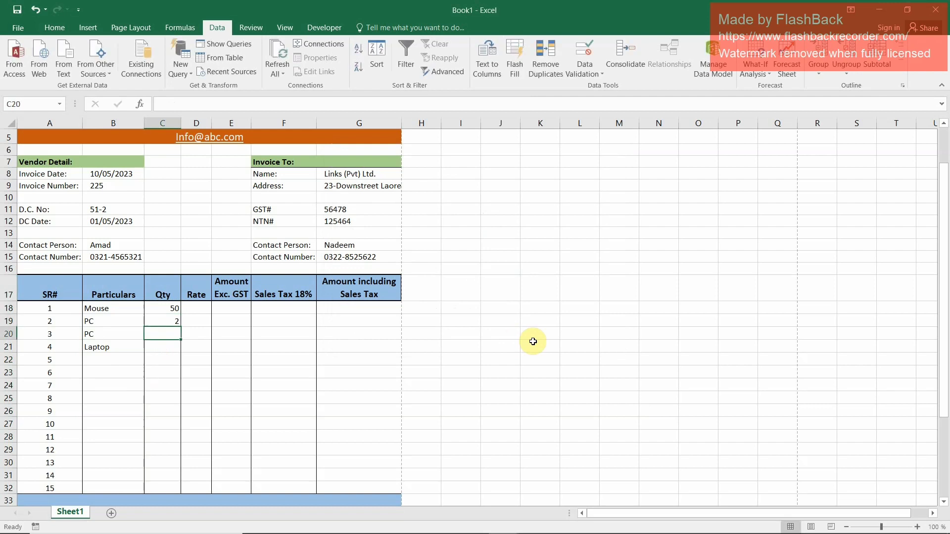
Change the second item's particulars in B19 to Keyboard using its validation list
{"action": "key", "text": "Up"}
{"action": "key", "text": "Left"}
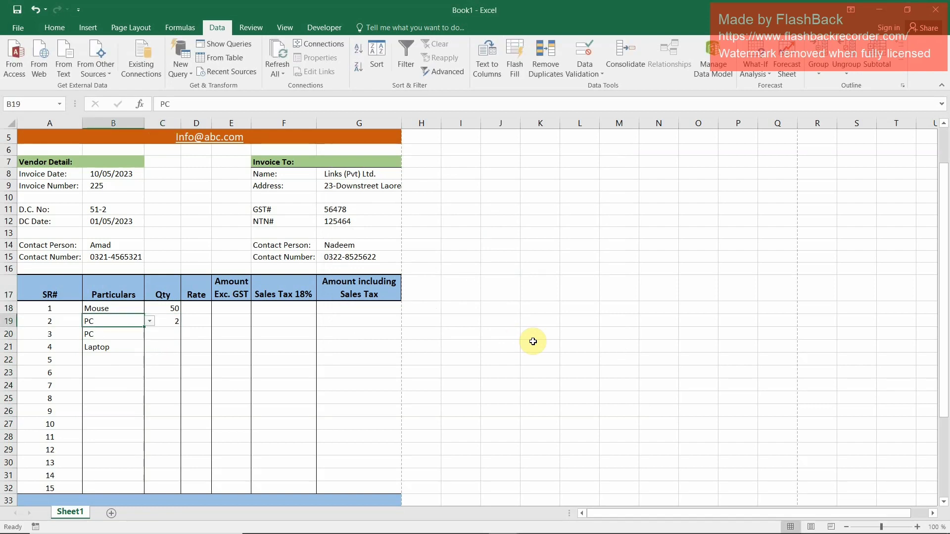
{"action": "left_click", "coordinate": [149, 321]}
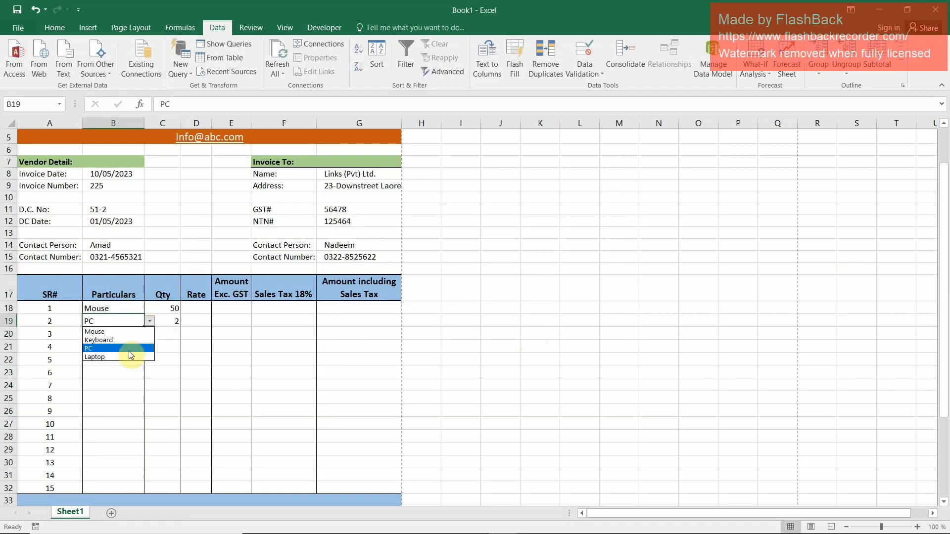
{"action": "left_click", "coordinate": [119, 340]}
Set the quantities in C19:C21 to 10, 2 and 1
{"action": "left_click", "coordinate": [168, 321]}
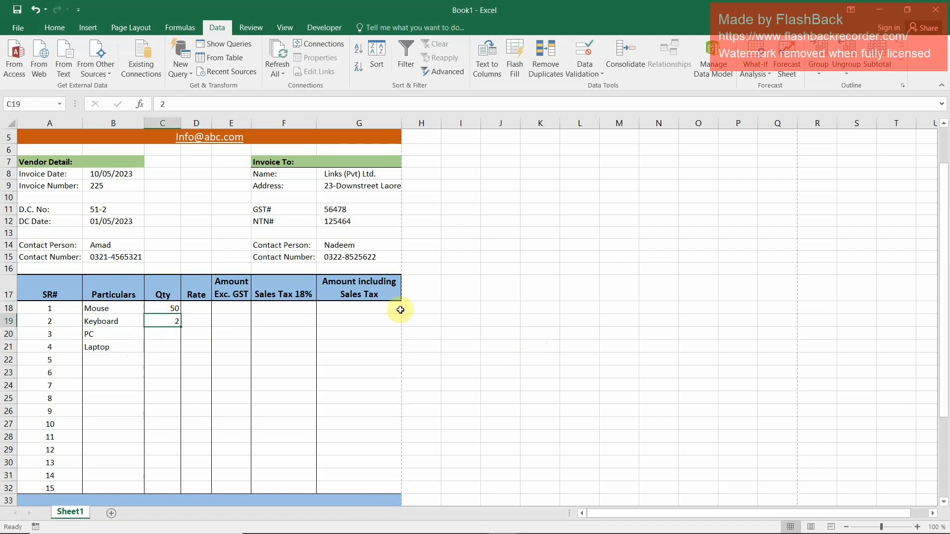
{"action": "type", "text": "10"}
{"action": "key", "text": "Return"}
{"action": "type", "text": "2"}
{"action": "key", "text": "Return"}
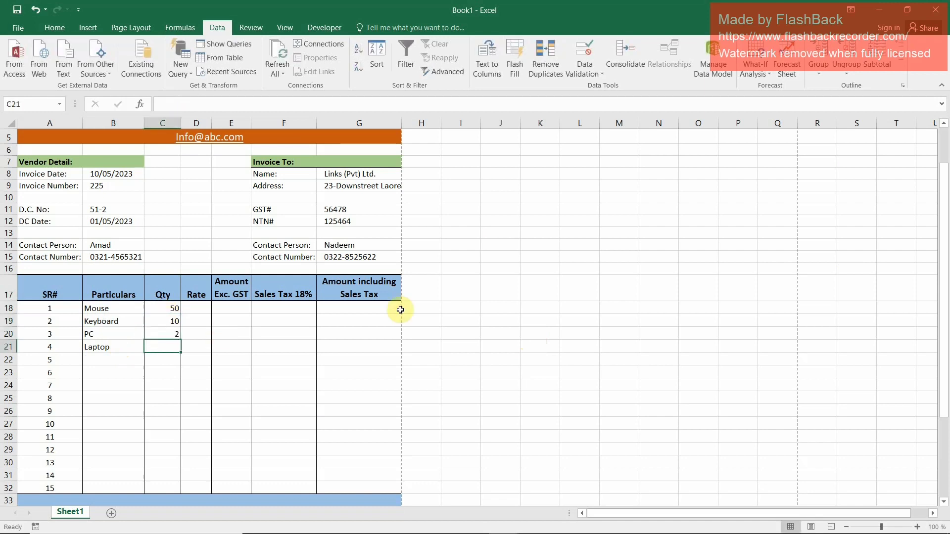
{"action": "type", "text": "1"}
{"action": "key", "text": "Up"}
{"action": "key", "text": "Up"}
Widen the Rate column D slightly to make room for larger rates
{"action": "key", "text": "Right"}
{"action": "key", "text": "Up"}
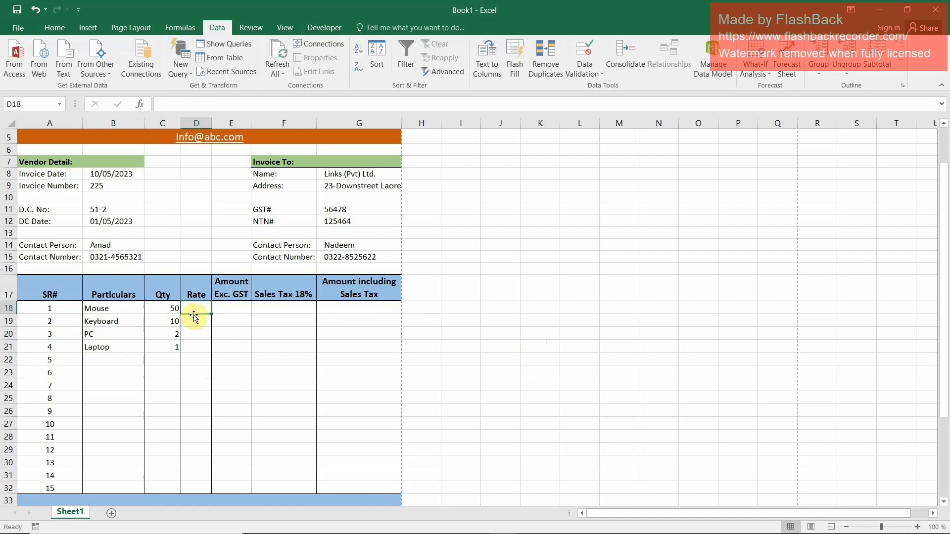
{"action": "left_click_drag", "start_coordinate": [212, 119], "coordinate": [224, 119]}
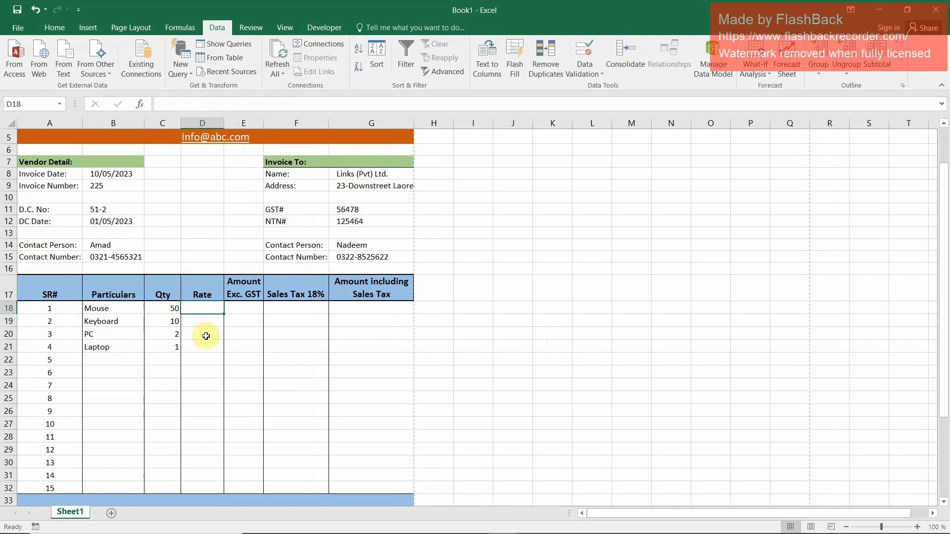
Set the data validation criteria for the Rate cells D18:D32 to allow a List
{"action": "left_click_drag", "start_coordinate": [203, 305], "coordinate": [200, 411]}
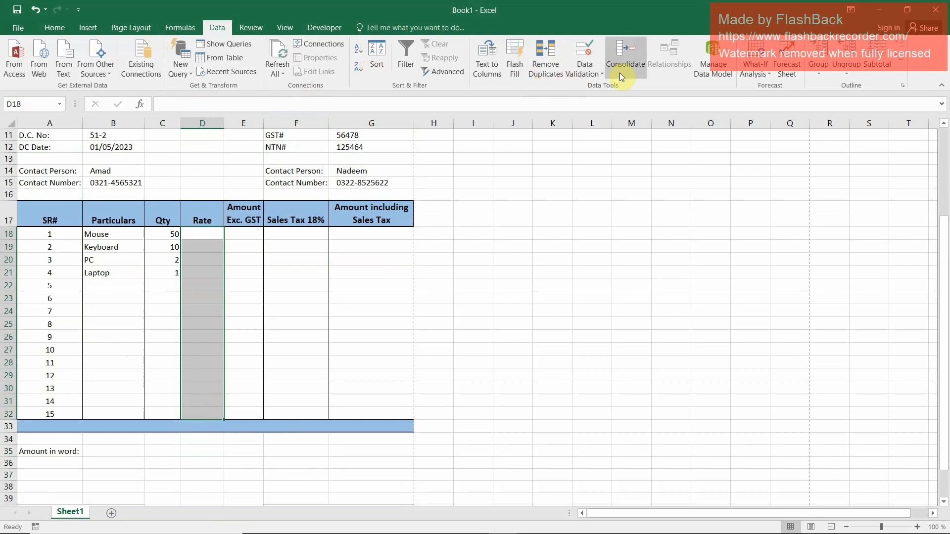
{"action": "left_click", "coordinate": [599, 74]}
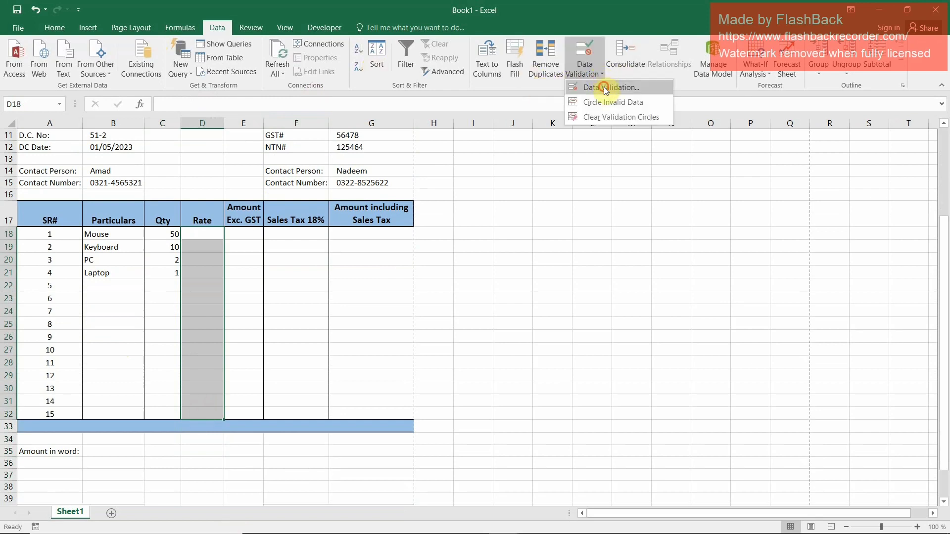
{"action": "left_click", "coordinate": [604, 89]}
{"action": "left_click", "coordinate": [432, 216]}
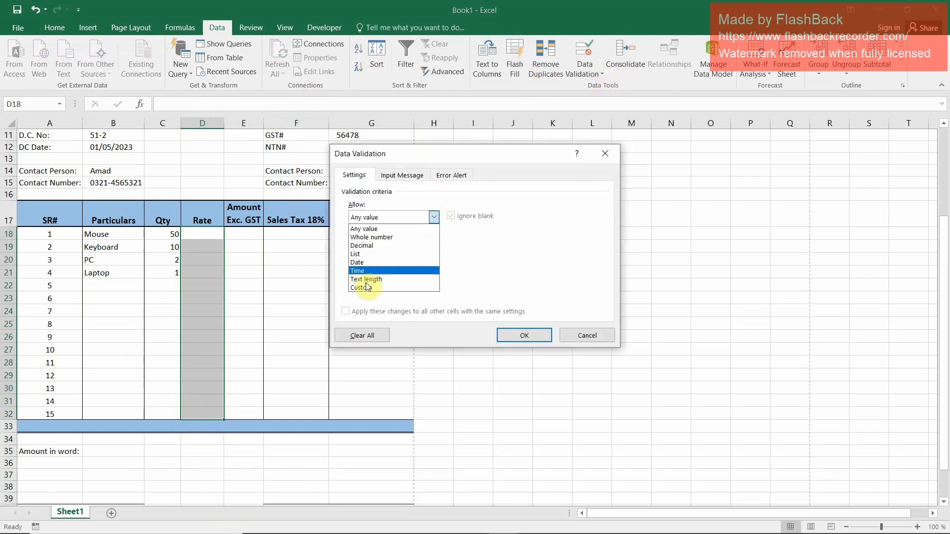
{"action": "left_click", "coordinate": [361, 254]}
{"action": "left_click", "coordinate": [360, 269]}
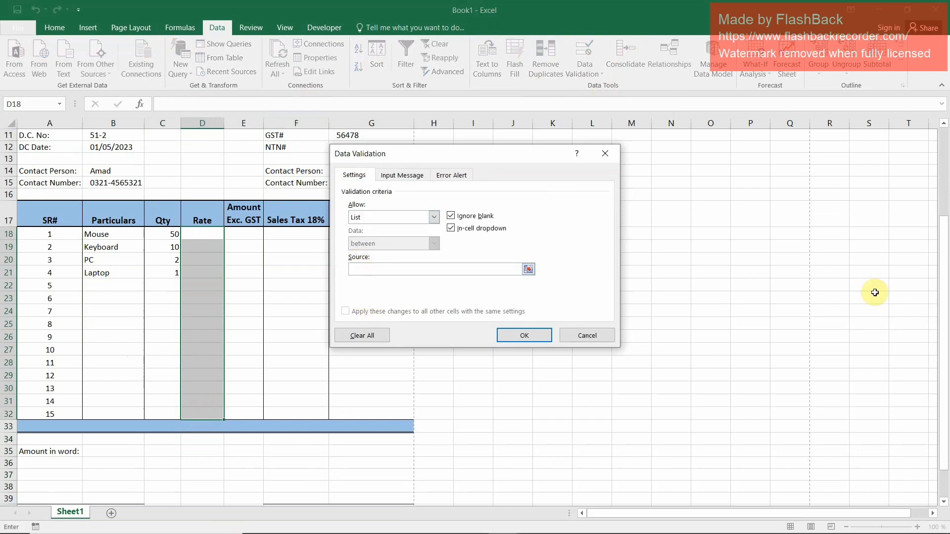
Enter 250, 500, 20000, 50000 as the rate list source and apply the validation
{"action": "type", "text": "250"}
{"action": "key", "text": "Left"}
{"action": "key", "text": "Left"}
{"action": "key", "text": "Right"}
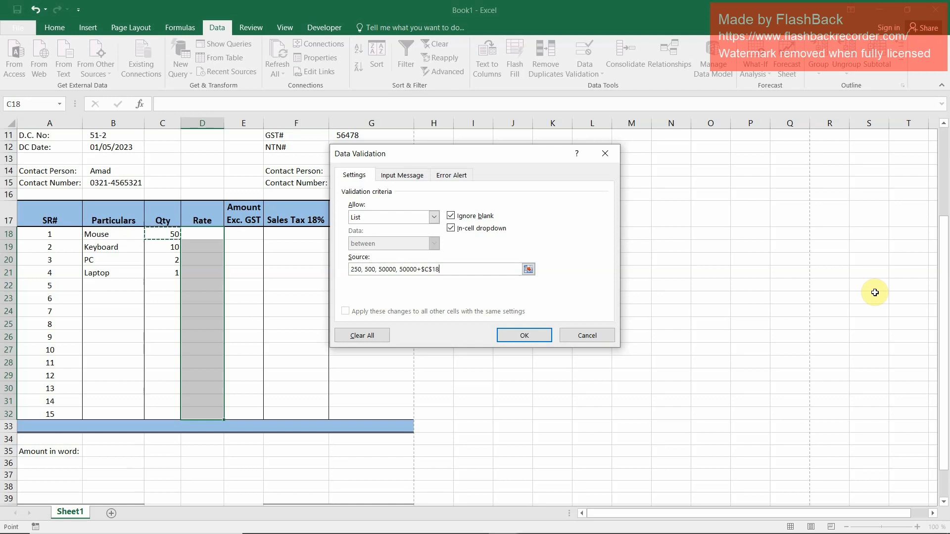
{"action": "key", "text": "BackSpace"}
{"action": "key", "text": "BackSpace"}
{"action": "left_click", "coordinate": [379, 269]}
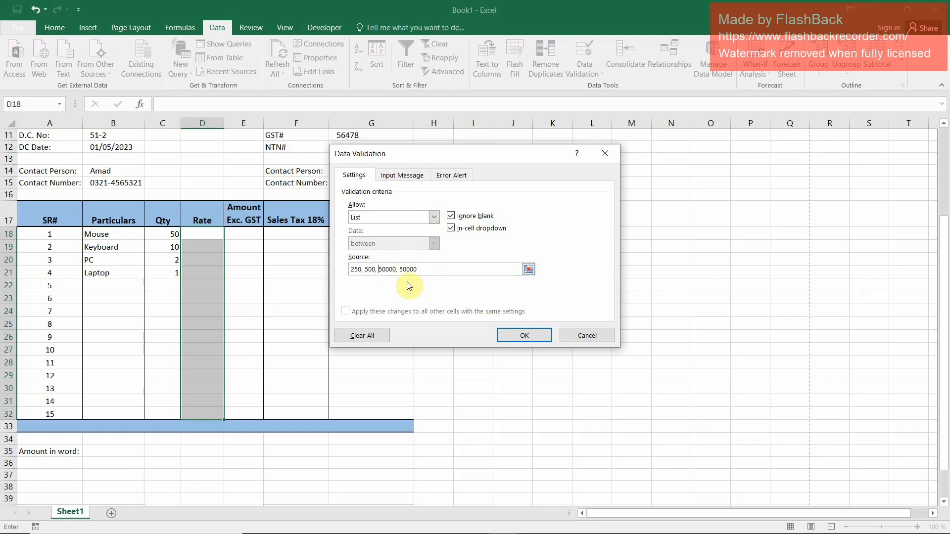
{"action": "type", "text": "2"}
{"action": "left_click", "coordinate": [525, 336]}
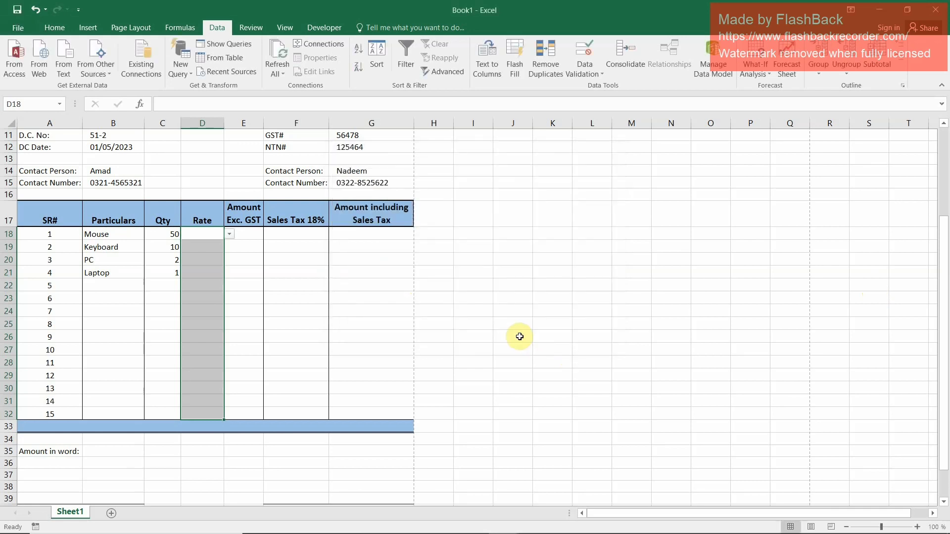
Choose the rates 250, 500, 20000 and 50000 from the validation lists in D18:D21
{"action": "left_click", "coordinate": [229, 234]}
{"action": "left_click", "coordinate": [200, 245]}
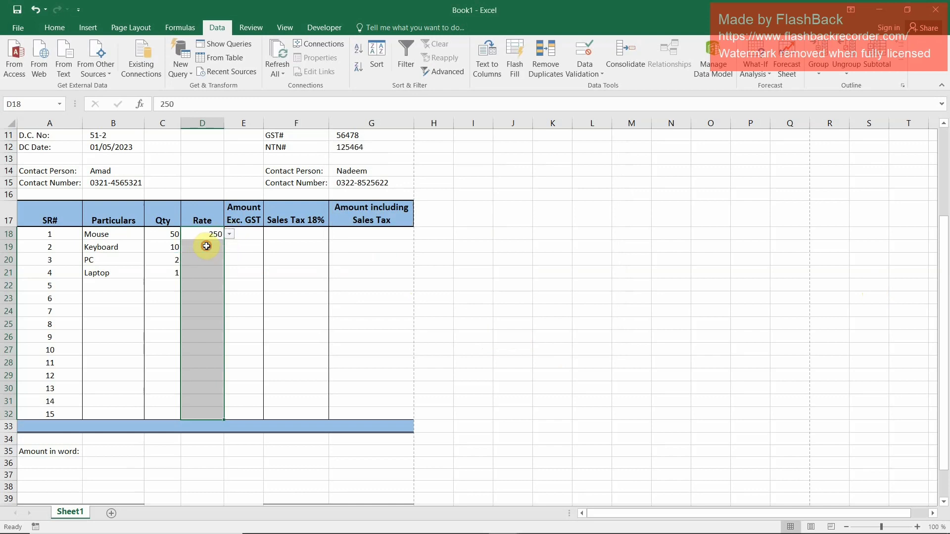
{"action": "left_click", "coordinate": [205, 247]}
{"action": "left_click", "coordinate": [230, 248]}
{"action": "left_click", "coordinate": [200, 266]}
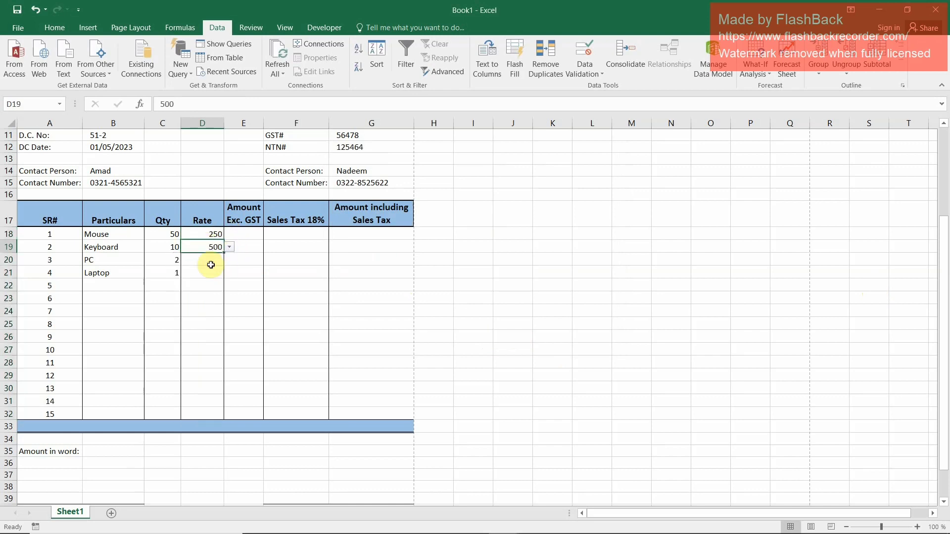
{"action": "left_click", "coordinate": [218, 260]}
{"action": "left_click", "coordinate": [229, 260]}
{"action": "left_click", "coordinate": [202, 287]}
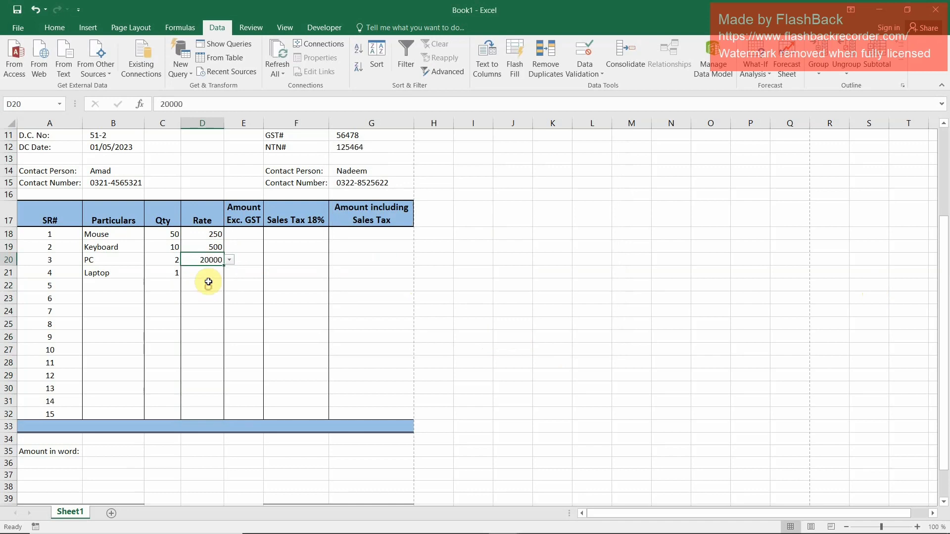
{"action": "left_click", "coordinate": [210, 273]}
{"action": "left_click", "coordinate": [231, 274]}
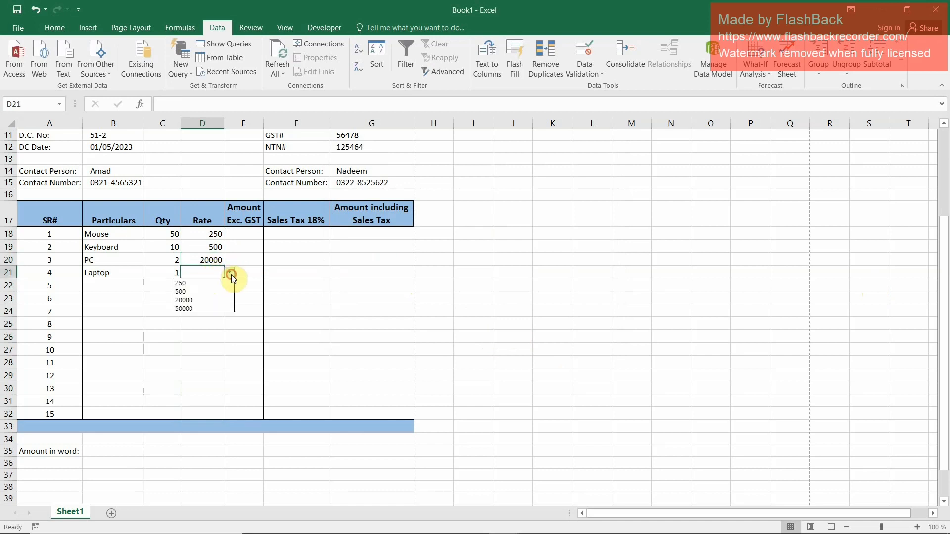
{"action": "left_click", "coordinate": [201, 308]}
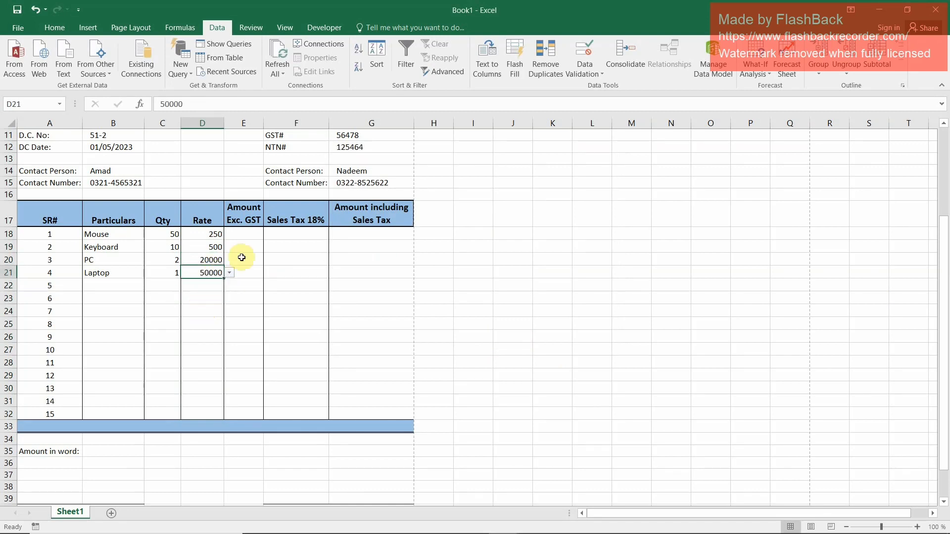
Enter the formula =C18*D18 in E18 to calculate the Mouse row's amount excluding GST
{"action": "left_click", "coordinate": [251, 236]}
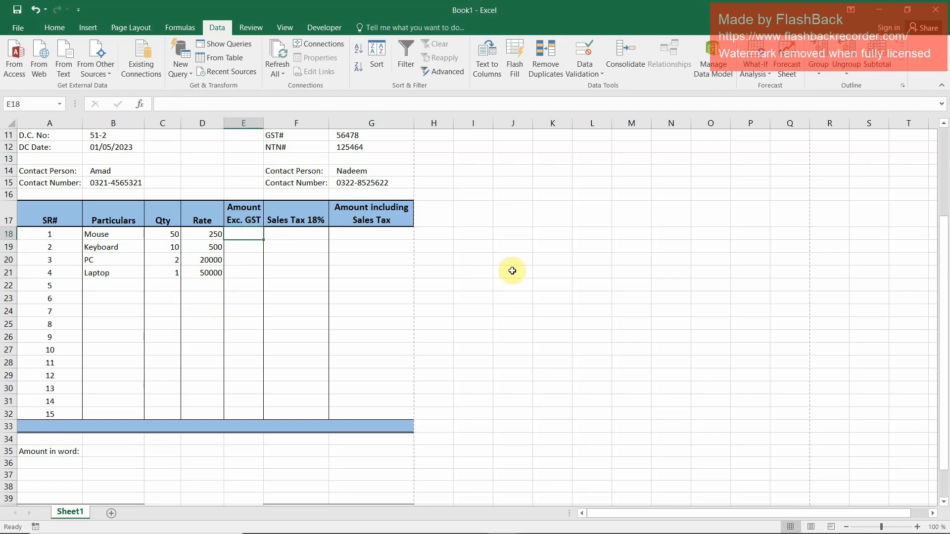
{"action": "type", "text": "="}
{"action": "key", "text": "Left"}
{"action": "key", "text": "Left"}
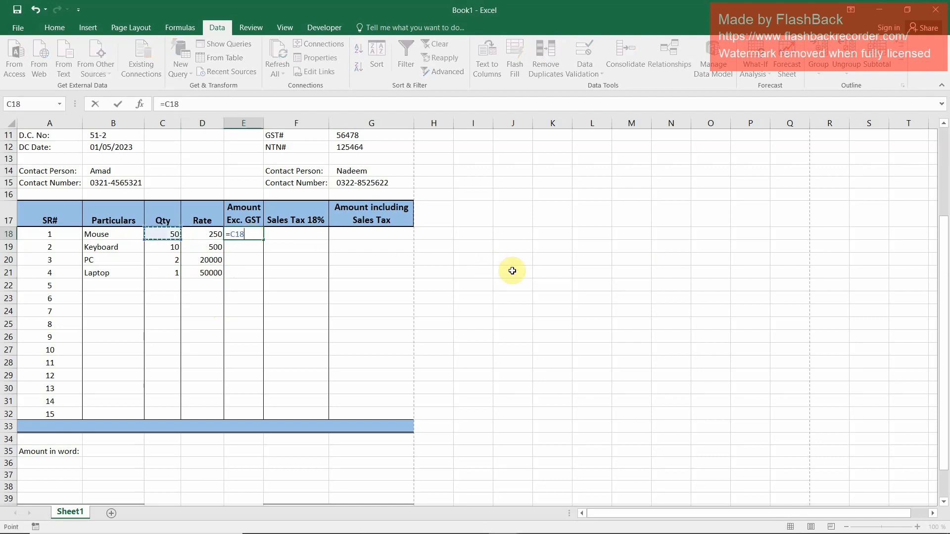
{"action": "type", "text": "*"}
{"action": "key", "text": "Left"}
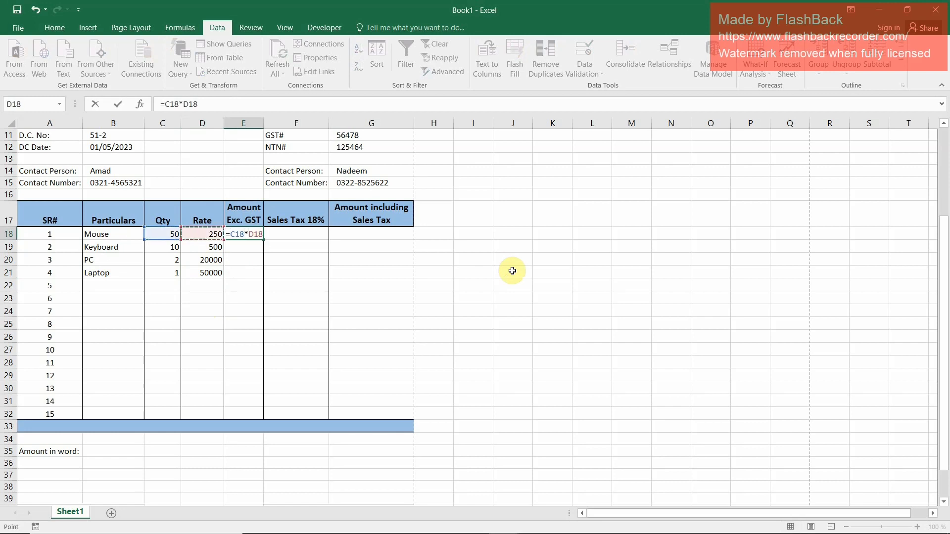
{"action": "key", "text": "Return"}
{"action": "key", "text": "Up"}
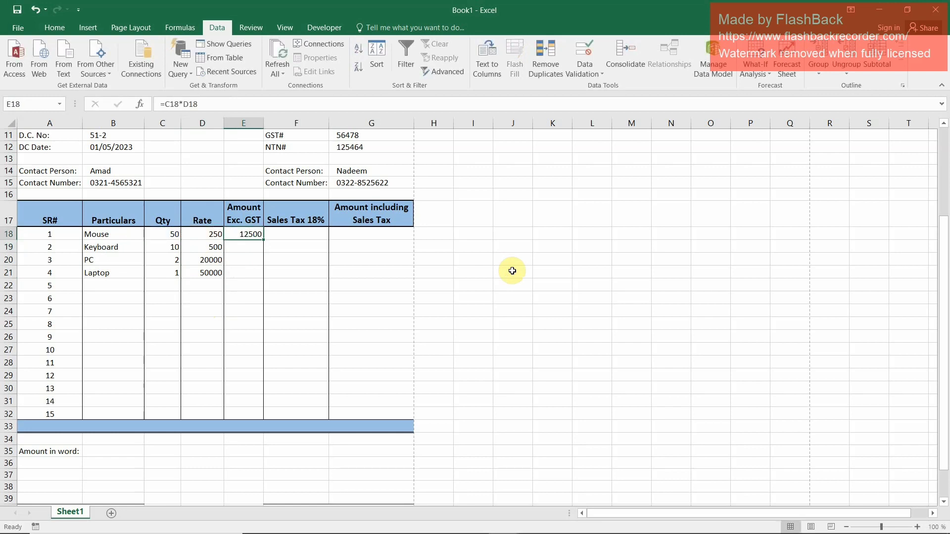
Copy the E18 formula down through E32 to fill the Amount Exc. GST column
{"action": "key", "text": "ctrl+c"}
{"action": "key", "text": "shift+Down"}
{"action": "key", "text": "shift+Down"}
{"action": "key", "text": "shift+Down"}
{"action": "key", "text": "shift+Down"}
{"action": "key", "text": "shift+Down"}
{"action": "key", "text": "shift+Down"}
{"action": "key", "text": "shift+Down"}
{"action": "key", "text": "shift+Down"}
{"action": "key", "text": "shift+Down"}
{"action": "key", "text": "shift+Down"}
{"action": "key", "text": "shift+Down"}
{"action": "key", "text": "shift+Down"}
{"action": "key", "text": "shift+Down"}
{"action": "key", "text": "shift+Down"}
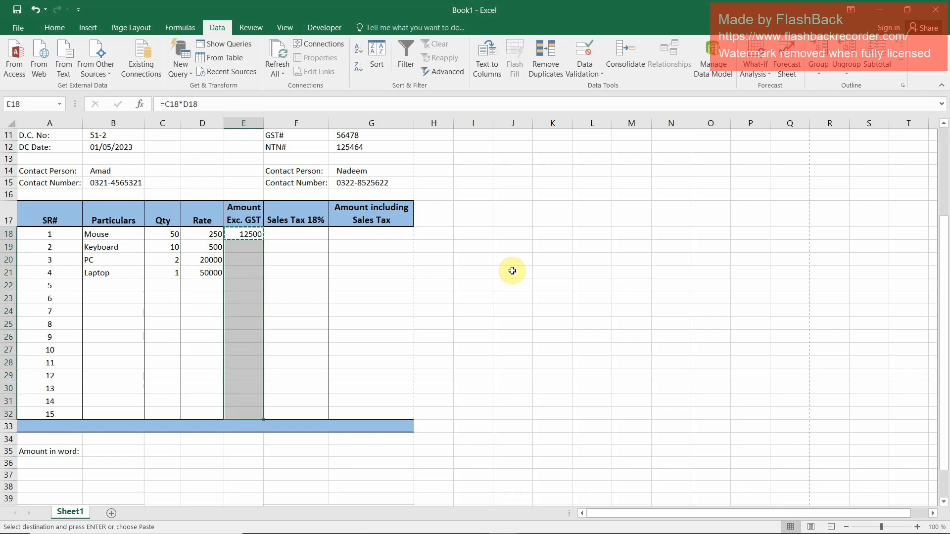
{"action": "key", "text": "ctrl+v"}
{"action": "key", "text": "Up"}
{"action": "key", "text": "Down"}
{"action": "key", "text": "Down"}
{"action": "key", "text": "Down"}
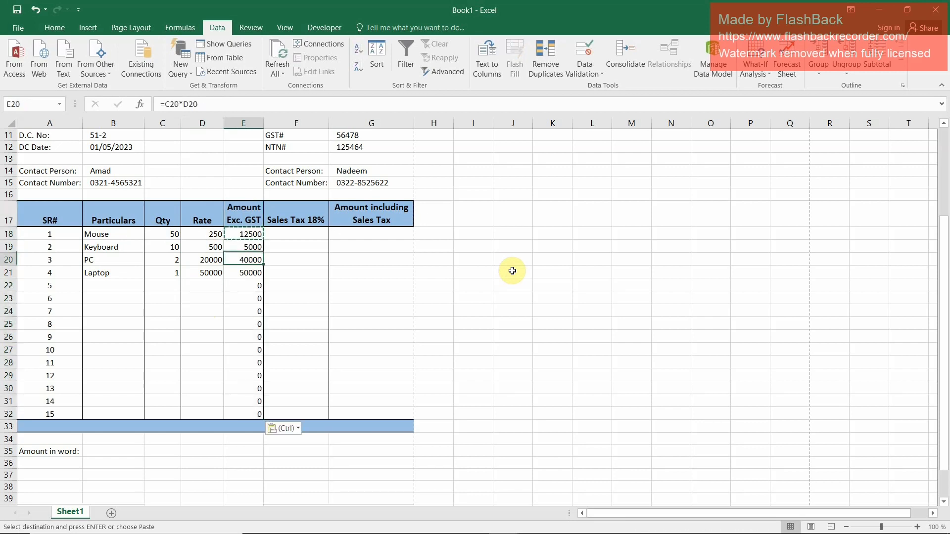
{"action": "key", "text": "Up"}
{"action": "key", "text": "Up"}
{"action": "key", "text": "Right"}
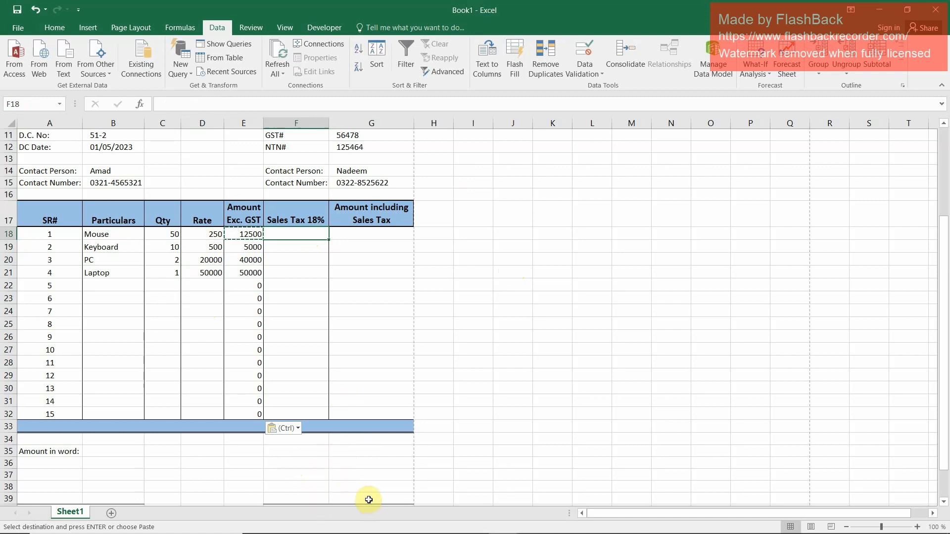
Enter the sales tax rate 18% in cell I1, beside the invoice title
{"action": "scroll", "coordinate": [340, 277], "scroll_direction": "up", "scroll_amount": 1}
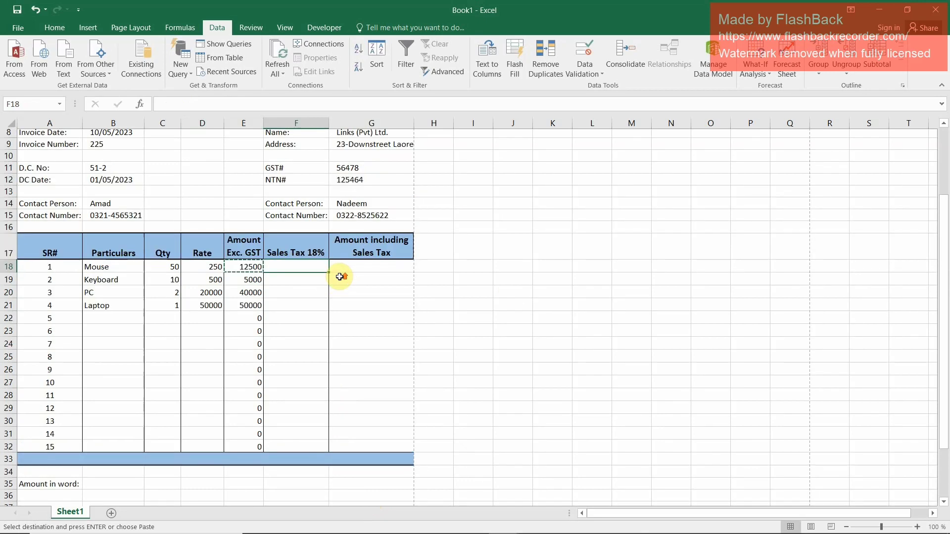
{"action": "scroll", "coordinate": [340, 277], "scroll_direction": "up", "scroll_amount": 1}
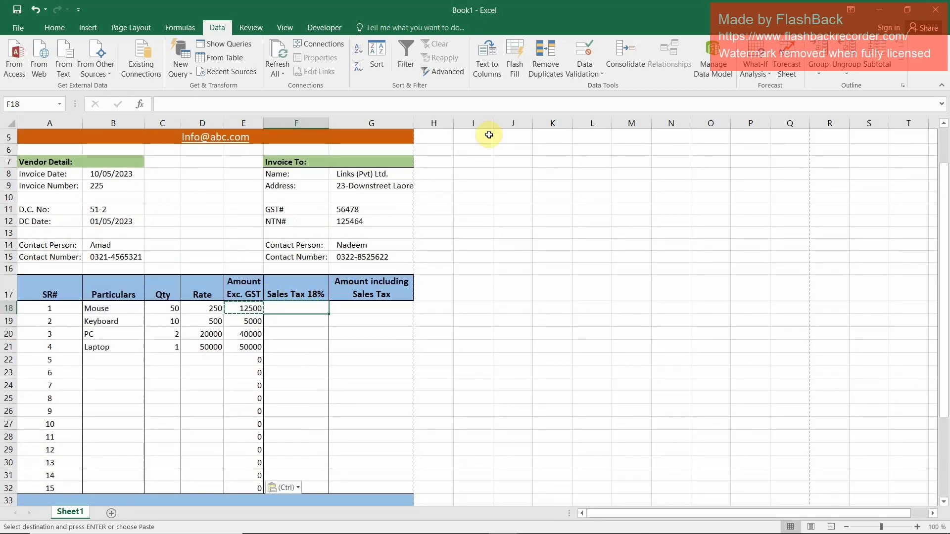
{"action": "scroll", "coordinate": [430, 161], "scroll_direction": "up", "scroll_amount": 2}
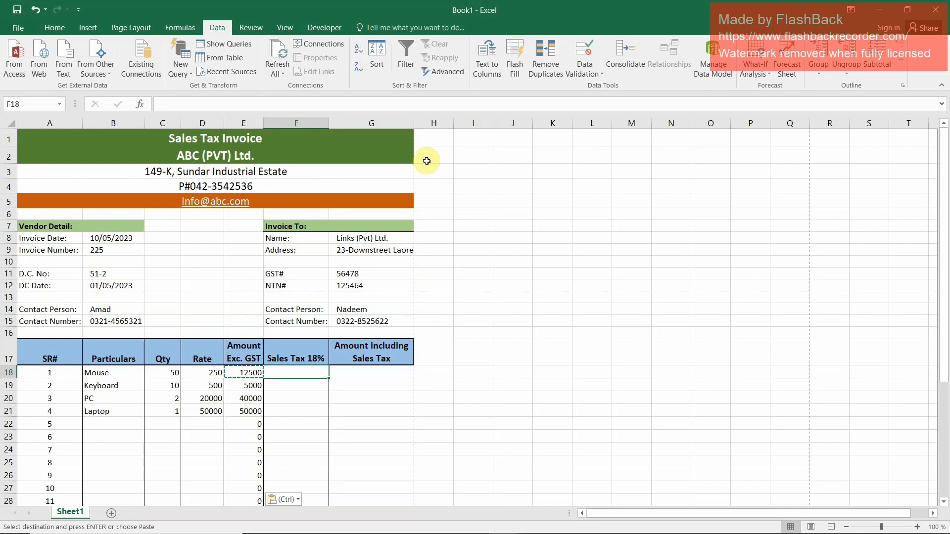
{"action": "left_click", "coordinate": [460, 143]}
{"action": "type", "text": "18"}
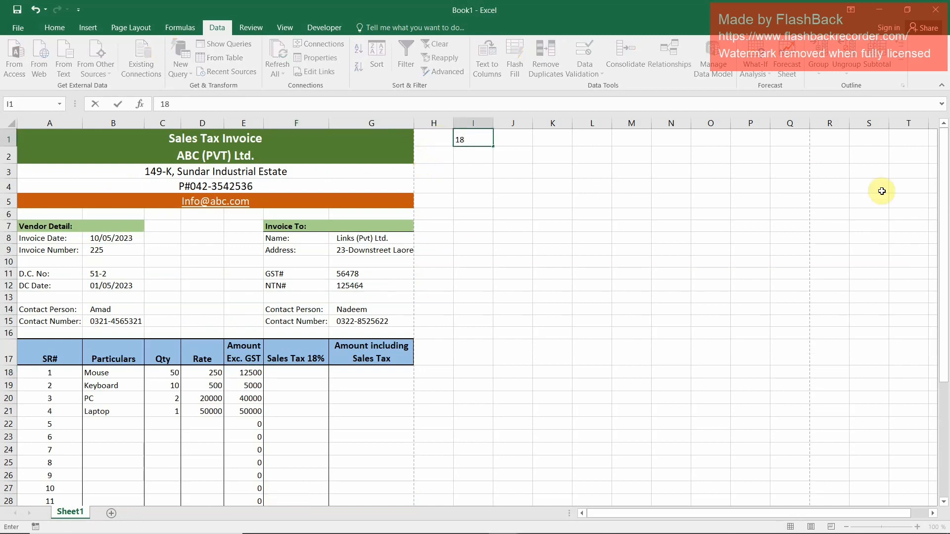
{"action": "type", "text": "%"}
{"action": "key", "text": "Return"}
{"action": "key", "text": "Return"}
{"action": "key", "text": "Return"}
{"action": "key", "text": "Return"}
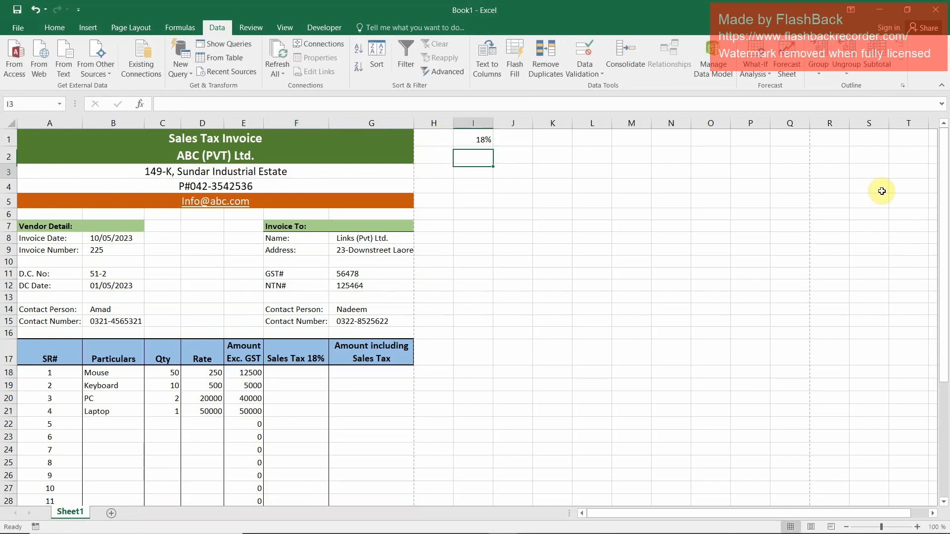
Enter the formula =E18*I1 in F18 to calculate the Mouse row's sales tax
{"action": "left_click", "coordinate": [311, 374]}
{"action": "type", "text": "="}
{"action": "key", "text": "Left"}
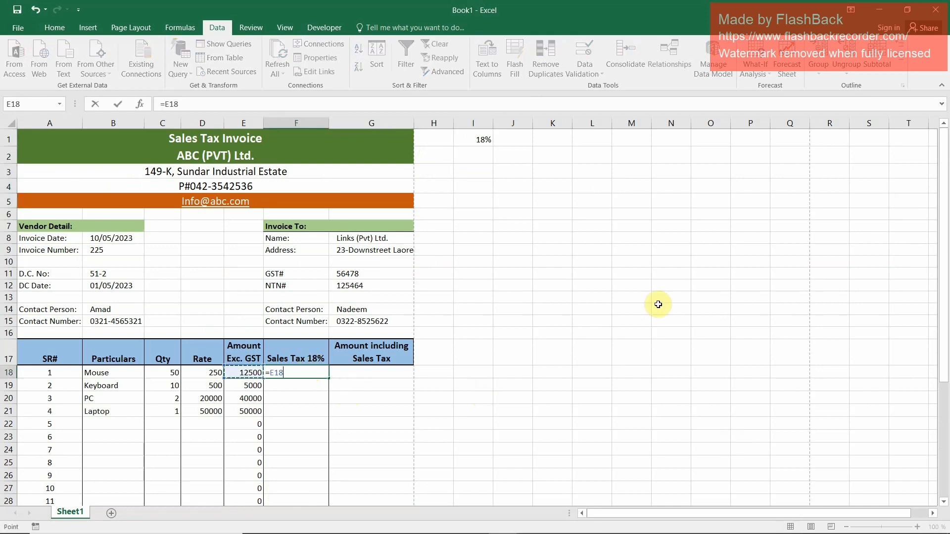
{"action": "type", "text": "*"}
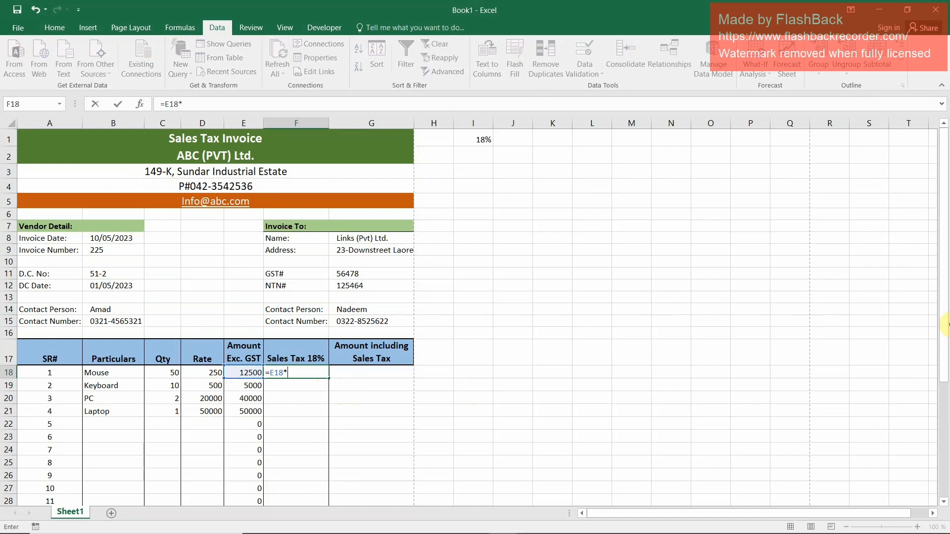
{"action": "left_click", "coordinate": [488, 138]}
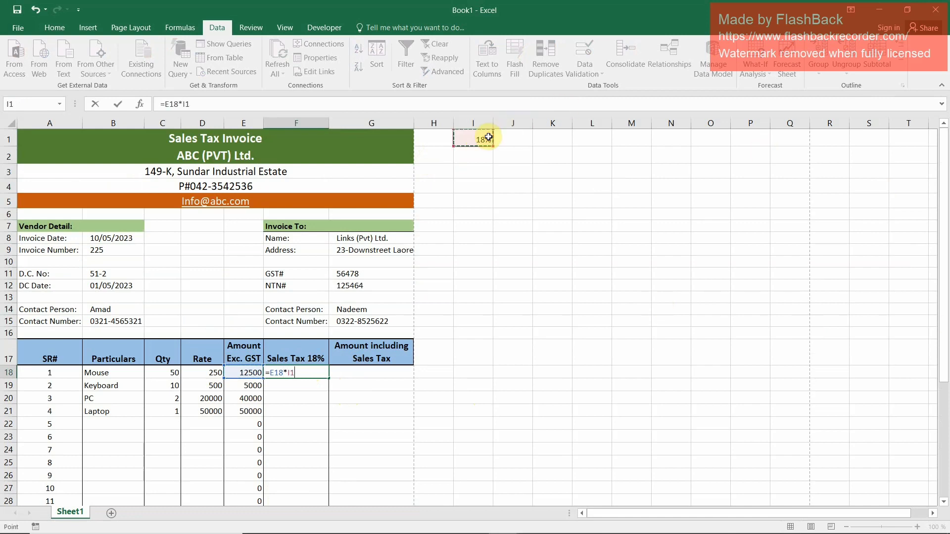
{"action": "key", "text": "Return"}
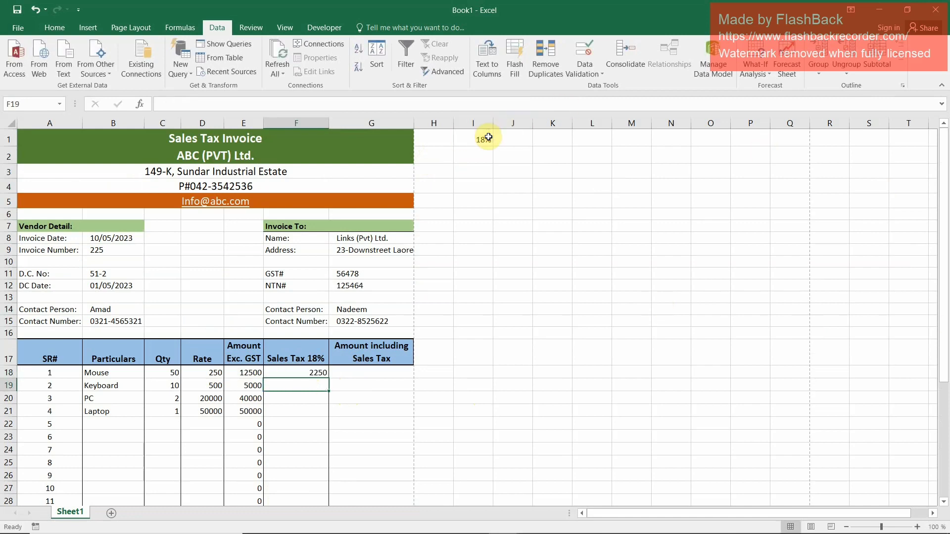
Make the tax rate reference in F18 absolute so the formula reads =E18*$I$1
{"action": "key", "text": "Up"}
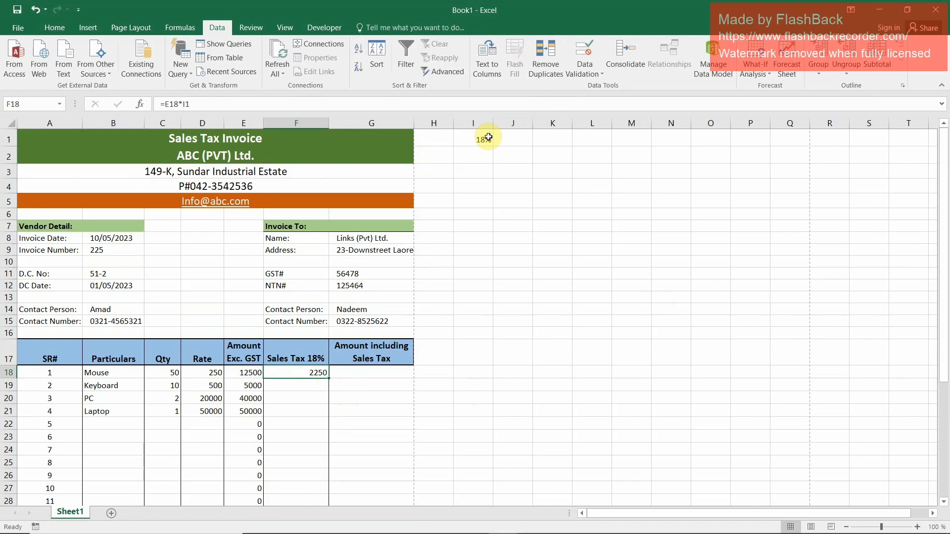
{"action": "key", "text": "Down"}
{"action": "key", "text": "Up"}
{"action": "key", "text": "Down"}
{"action": "key", "text": "Up"}
{"action": "key", "text": "F2"}
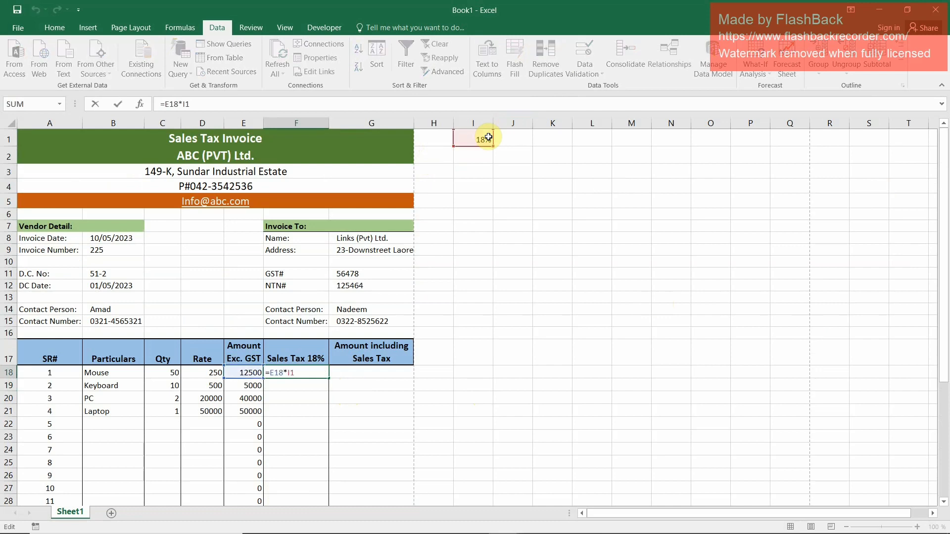
{"action": "key", "text": "F4"}
{"action": "key", "text": "ctrl+Return"}
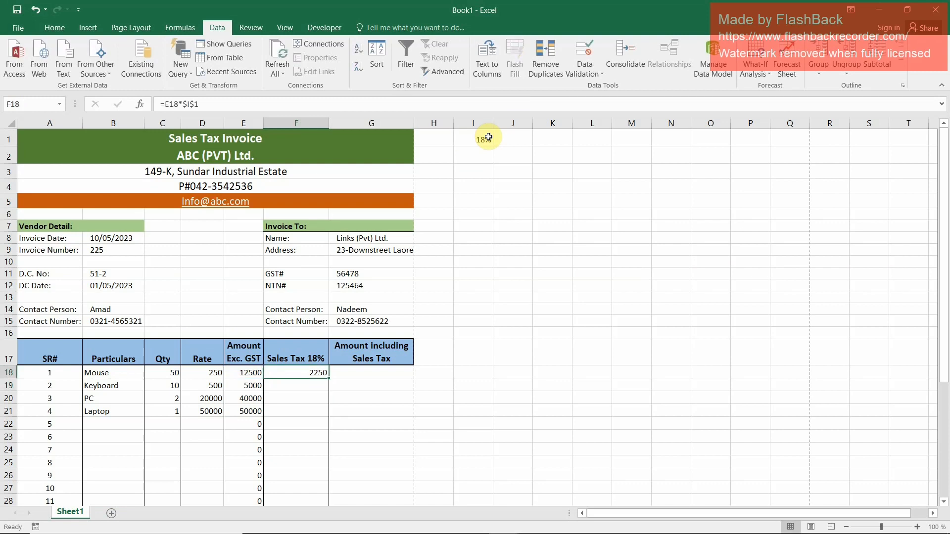
{"action": "key", "text": "F2"}
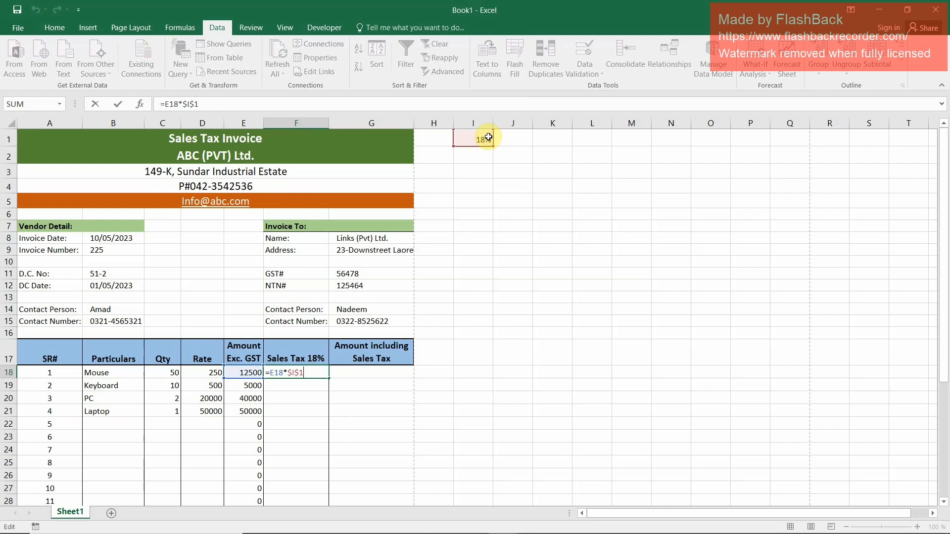
{"action": "key", "text": "ctrl+Return"}
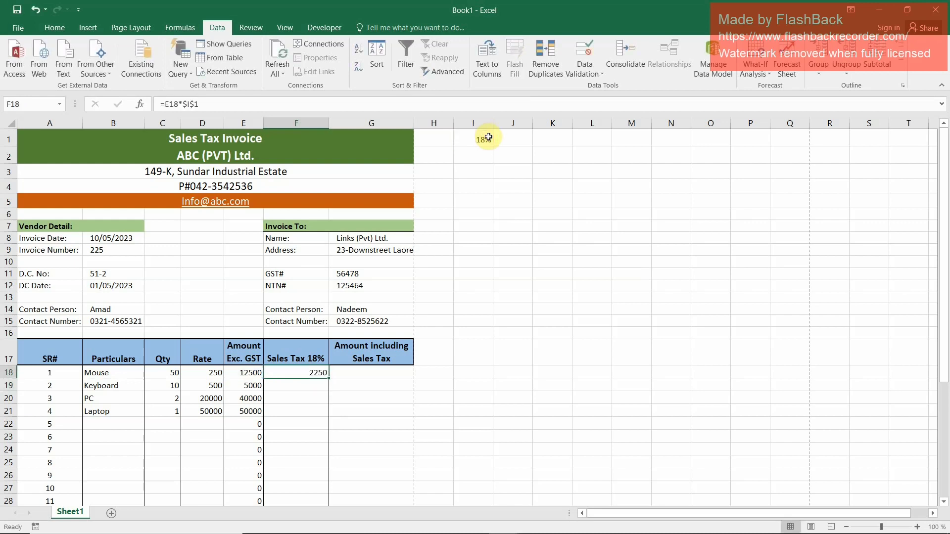
Copy the F18 formula down through F32 to fill the Sales Tax 18% column
{"action": "key", "text": "ctrl+c"}
{"action": "key", "text": "shift+Down"}
{"action": "key", "text": "shift+Down"}
{"action": "key", "text": "shift+Down"}
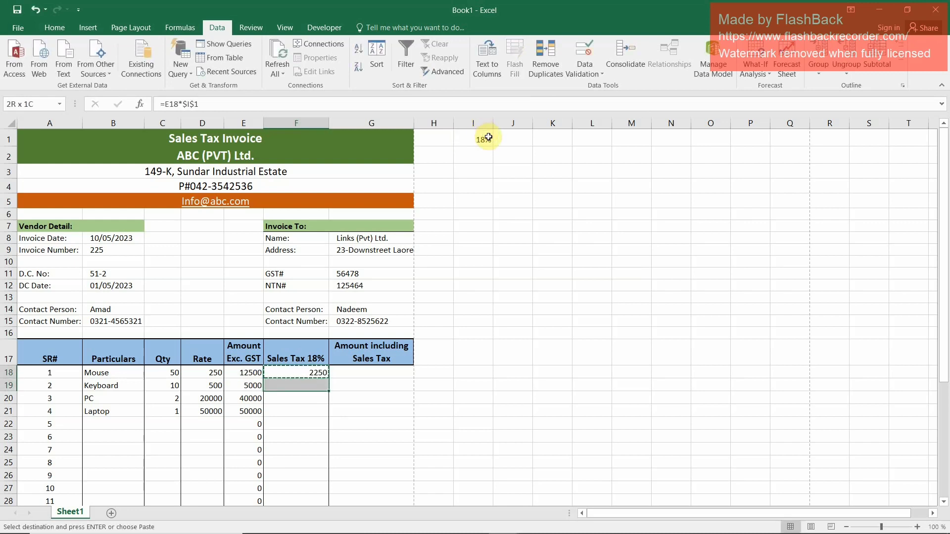
{"action": "key", "text": "shift+Down"}
{"action": "key", "text": "shift+Down"}
{"action": "key", "text": "shift+Down"}
{"action": "key", "text": "shift+Down"}
{"action": "key", "text": "shift+Down"}
{"action": "key", "text": "shift+Down"}
{"action": "key", "text": "shift+Down"}
{"action": "key", "text": "shift+Down"}
{"action": "key", "text": "shift+Down"}
{"action": "key", "text": "shift+Down"}
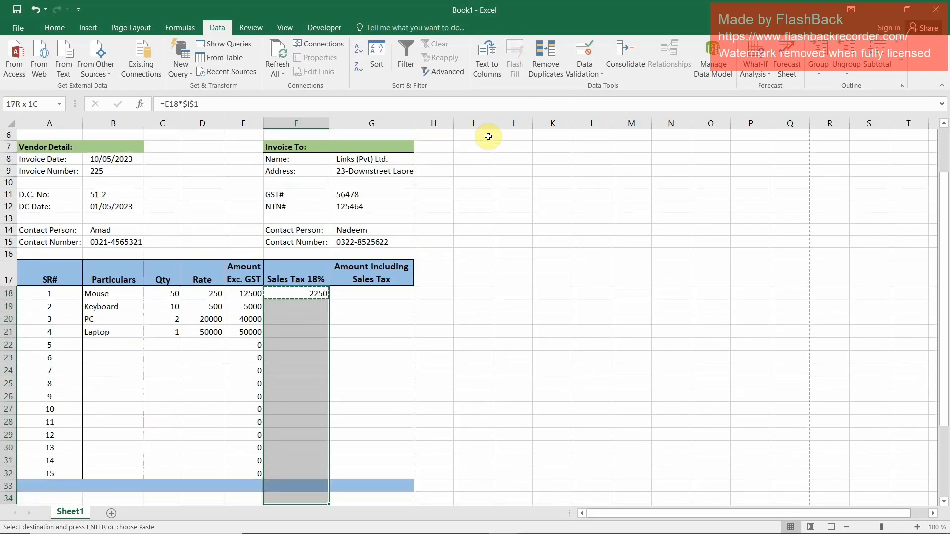
{"action": "key", "text": "shift+Down"}
{"action": "key", "text": "ctrl+v"}
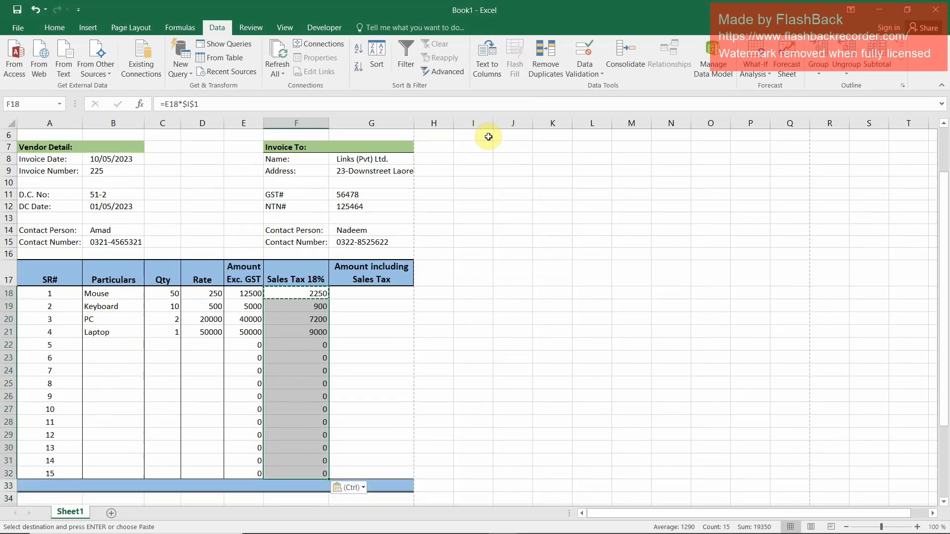
{"action": "key", "text": "Up"}
{"action": "key", "text": "Down"}
Enter the formula =E18+F18 in G18 for the Mouse row's amount including sales tax
{"action": "key", "text": "Right"}
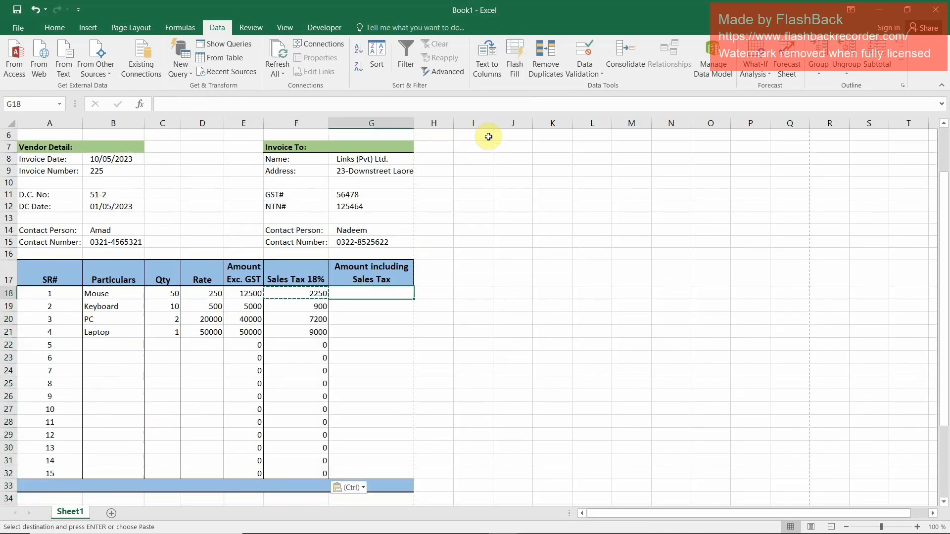
{"action": "type", "text": "="}
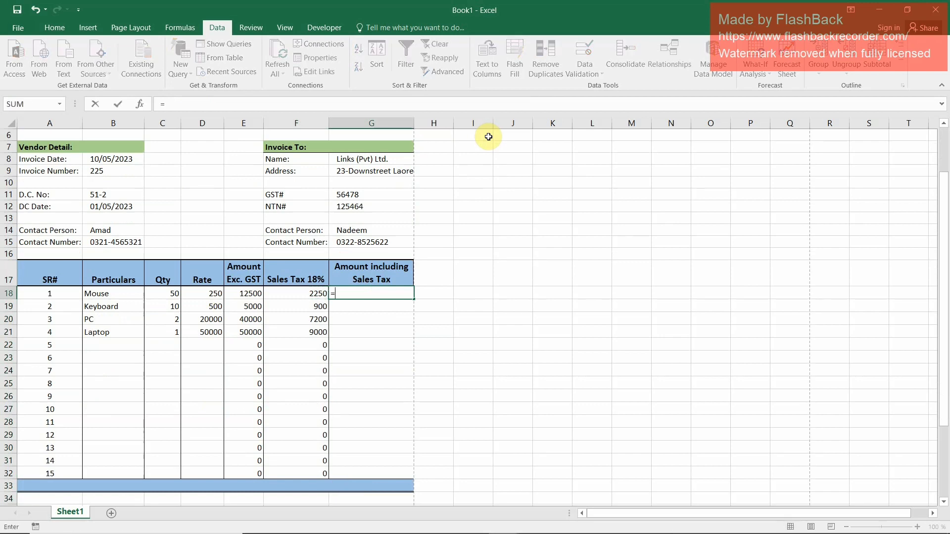
{"action": "key", "text": "Left"}
{"action": "key", "text": "Left"}
{"action": "type", "text": "+"}
{"action": "key", "text": "Left"}
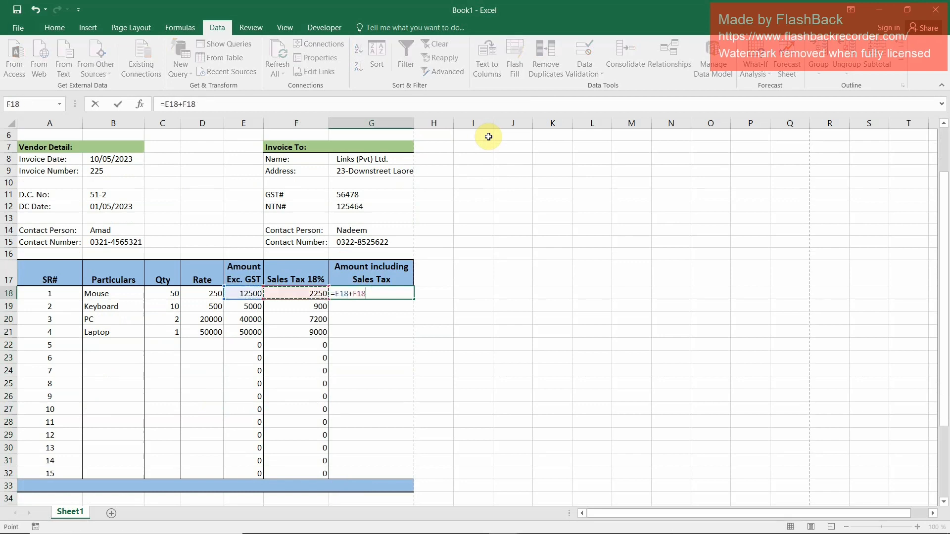
{"action": "key", "text": "ctrl+Return"}
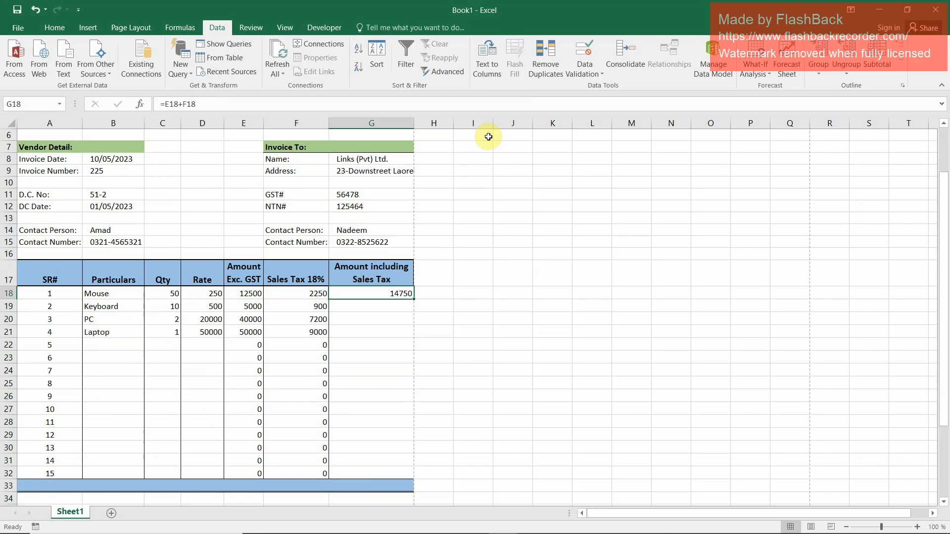
Copy the G18 formula down through G32 to fill the Amount including Sales Tax column
{"action": "key", "text": "ctrl+c"}
{"action": "key", "text": "shift+Down"}
{"action": "key", "text": "shift+Down"}
{"action": "key", "text": "shift+Down"}
{"action": "key", "text": "shift+Down"}
{"action": "key", "text": "shift+Down"}
{"action": "key", "text": "shift+Down"}
{"action": "key", "text": "shift+Down"}
{"action": "key", "text": "shift+Down"}
{"action": "key", "text": "shift+Down"}
{"action": "key", "text": "shift+Down"}
{"action": "key", "text": "shift+Down"}
{"action": "key", "text": "shift+Down"}
{"action": "key", "text": "shift+Down"}
{"action": "key", "text": "shift+Down"}
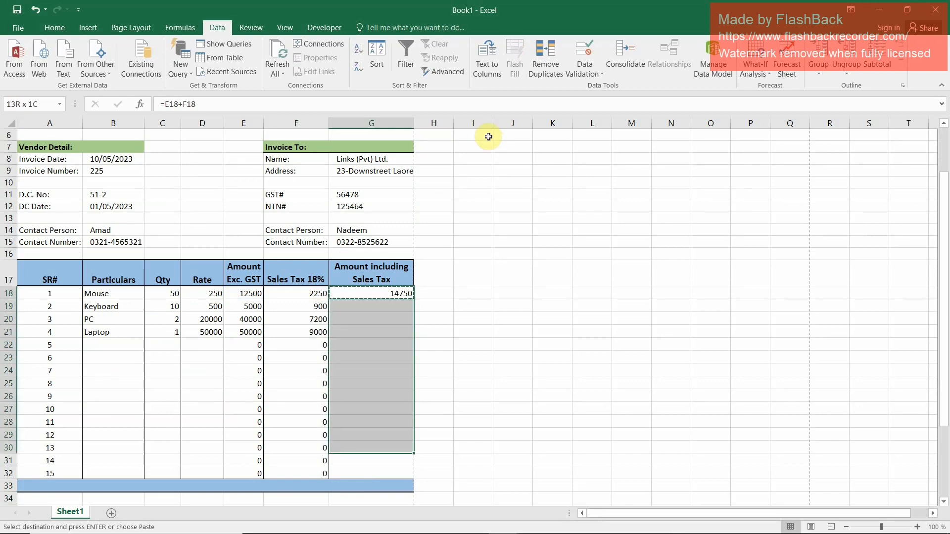
{"action": "key", "text": "ctrl+v"}
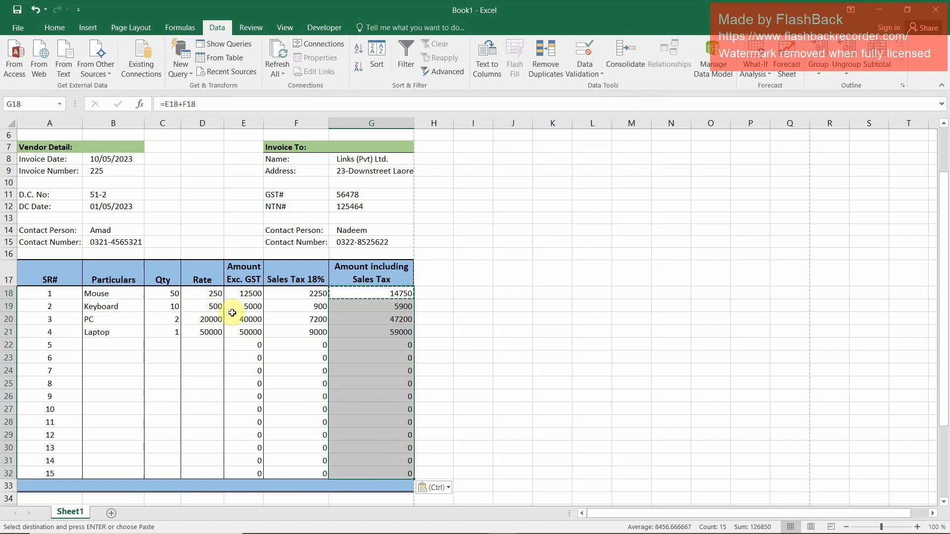
Format the quantities, rates and amounts in C18:G32 with comma style and no decimal places
{"action": "left_click_drag", "start_coordinate": [173, 294], "coordinate": [398, 475]}
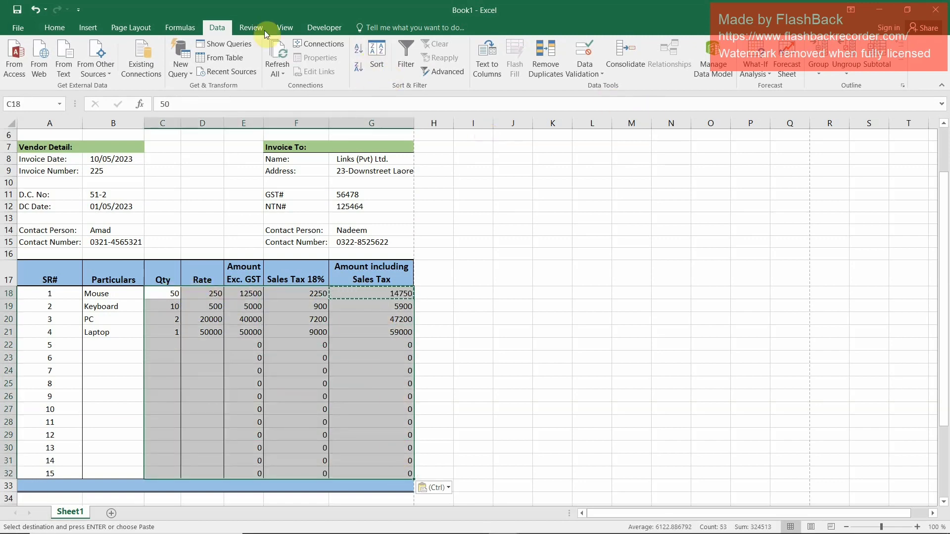
{"action": "left_click", "coordinate": [54, 28]}
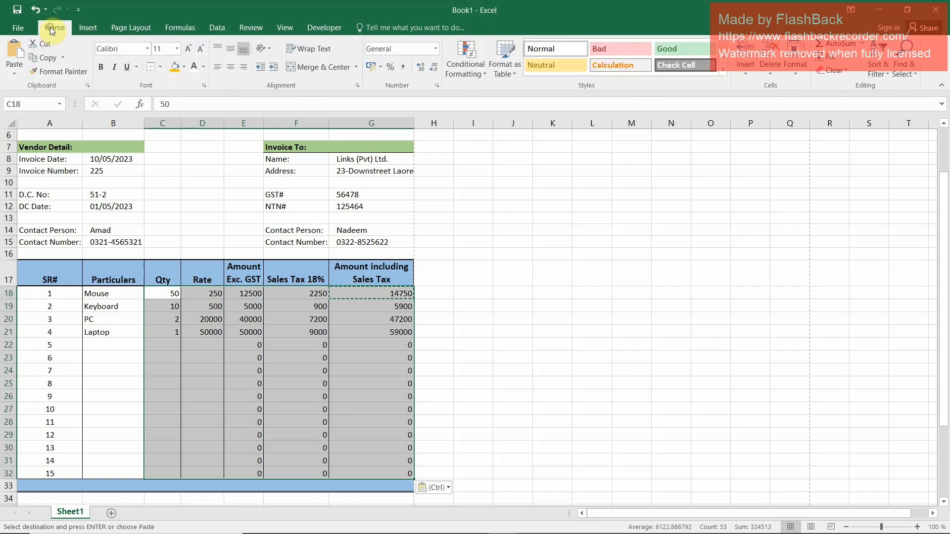
{"action": "left_click", "coordinate": [402, 68]}
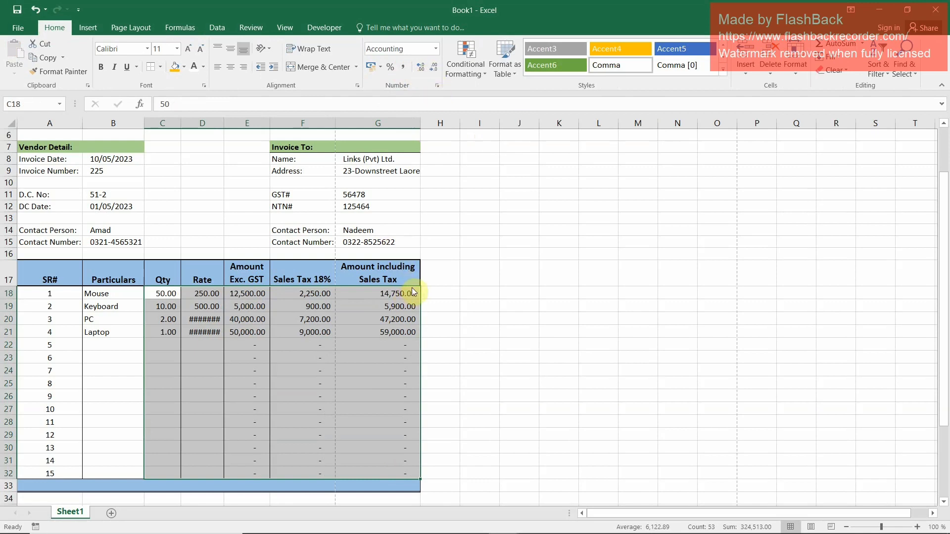
{"action": "left_click", "coordinate": [434, 69]}
{"action": "left_click", "coordinate": [434, 69]}
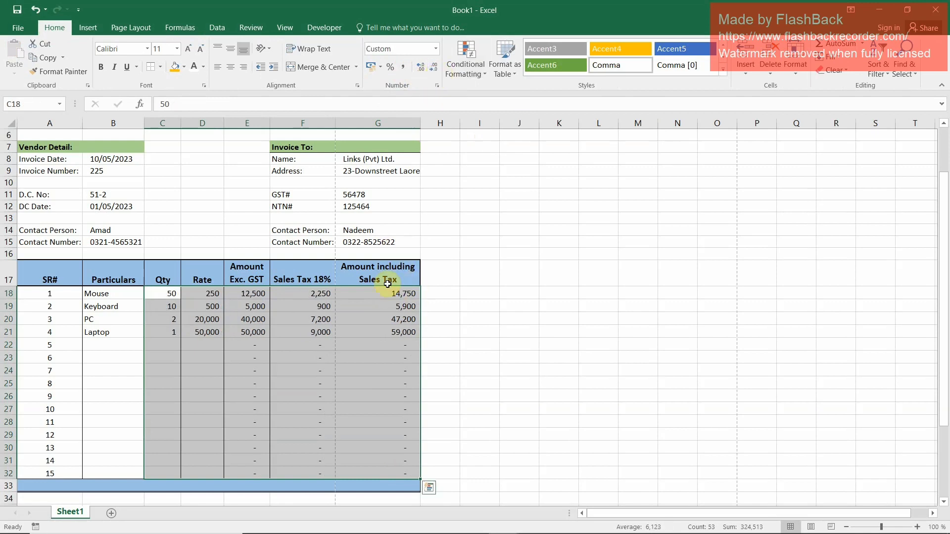
{"action": "left_click", "coordinate": [345, 432]}
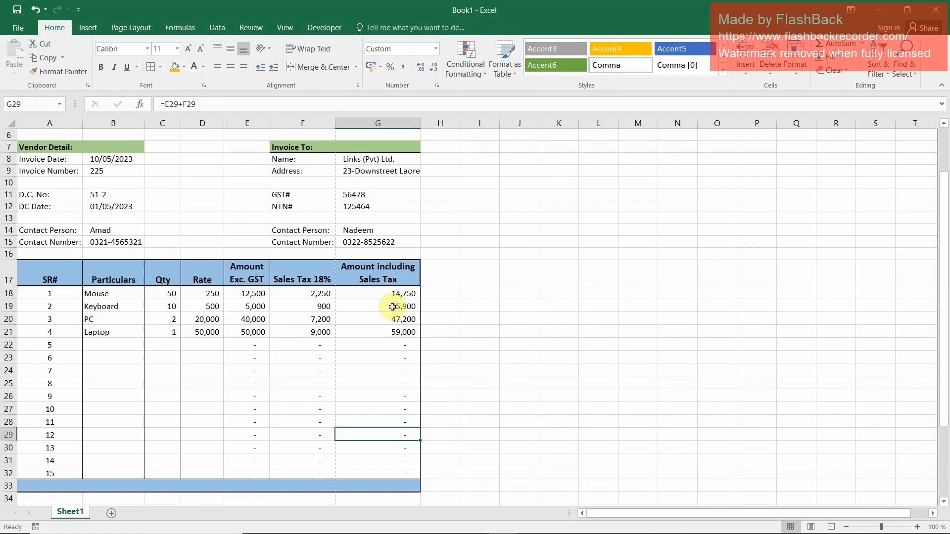
Narrow the Amount including Sales Tax column slightly and preview the invoice's printout
{"action": "left_click_drag", "start_coordinate": [420, 125], "coordinate": [413, 126]}
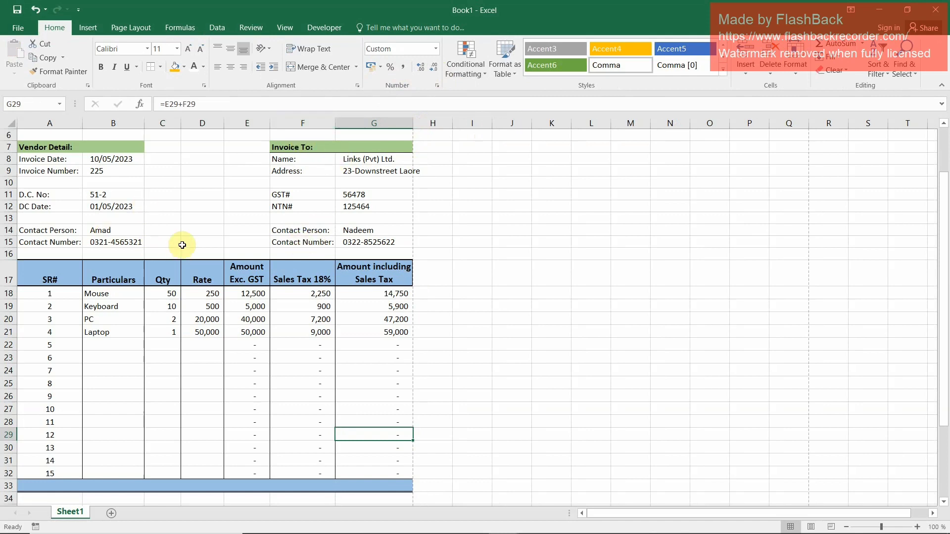
{"action": "left_click", "coordinate": [21, 30]}
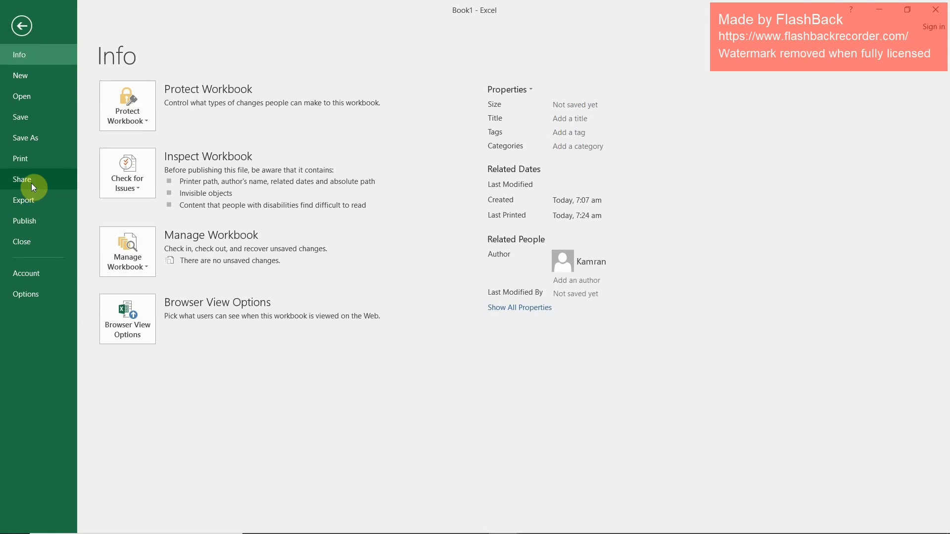
{"action": "left_click", "coordinate": [39, 167]}
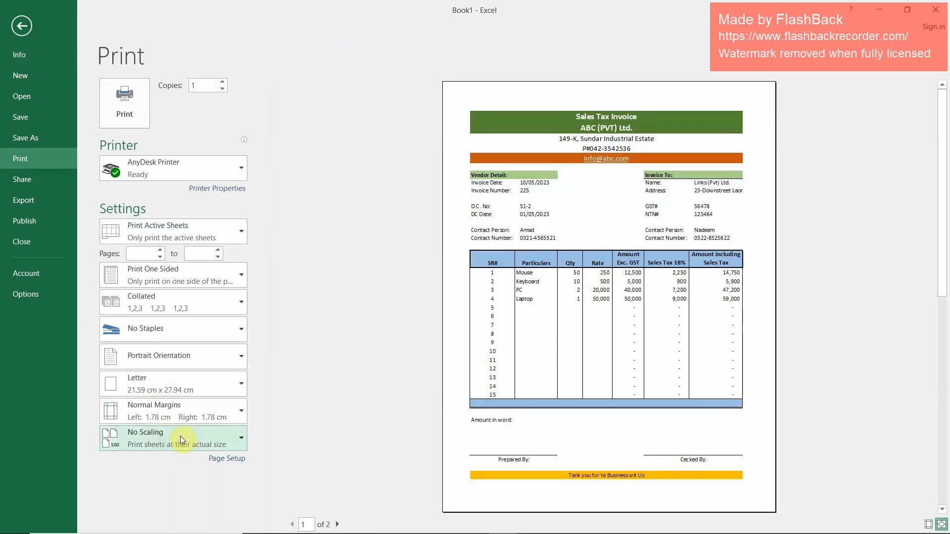
Scale the printout to fit the sheet on one page, then show the margin guides and slightly widen the Sales Tax 18% column
{"action": "left_click", "coordinate": [177, 440]}
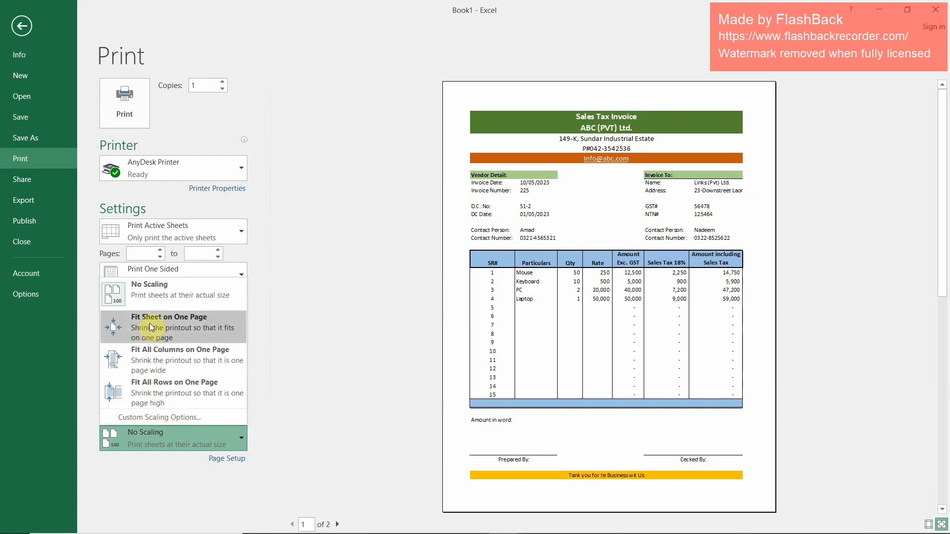
{"action": "left_click", "coordinate": [175, 326]}
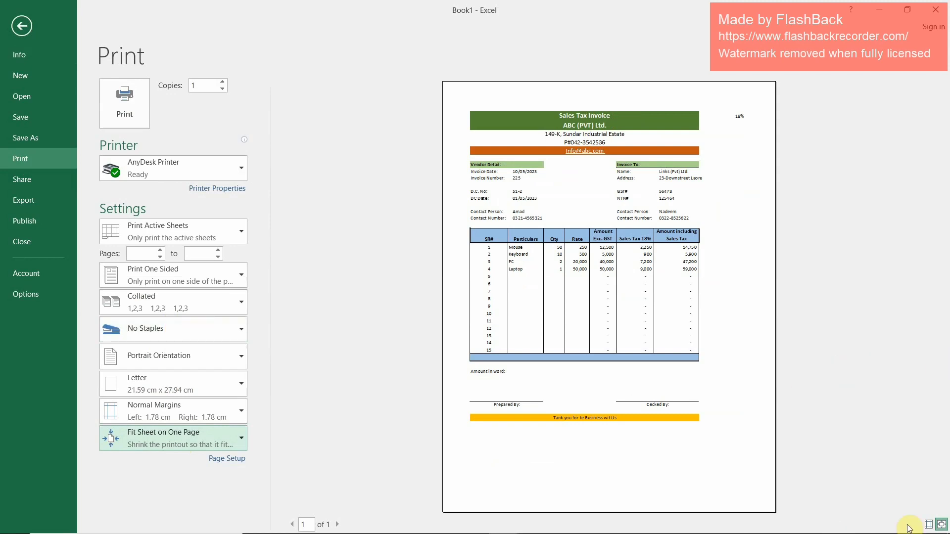
{"action": "left_click", "coordinate": [928, 525]}
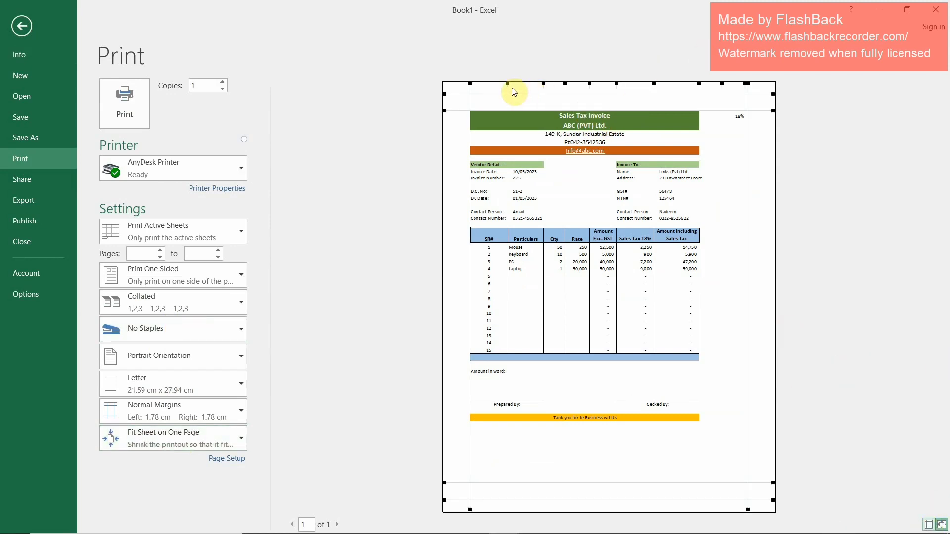
{"action": "left_click_drag", "start_coordinate": [653, 83], "coordinate": [656, 84]}
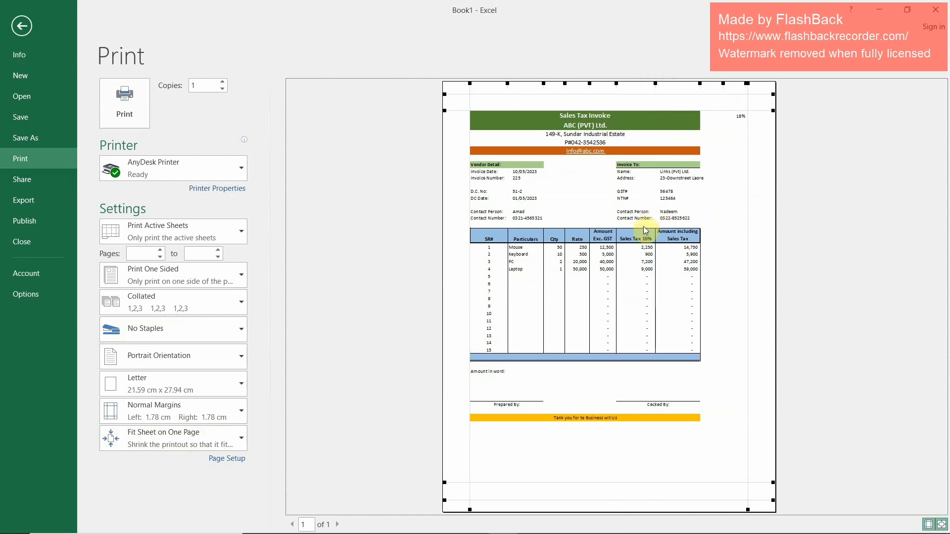
Set the print scaling back to No Scaling and return to the worksheet
{"action": "left_click", "coordinate": [144, 435]}
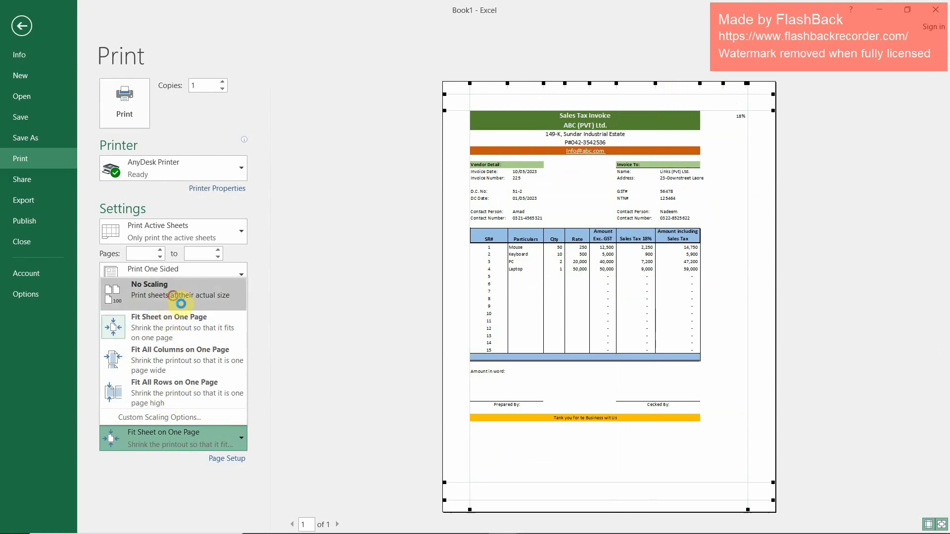
{"action": "left_click", "coordinate": [169, 296]}
{"action": "left_click", "coordinate": [19, 29]}
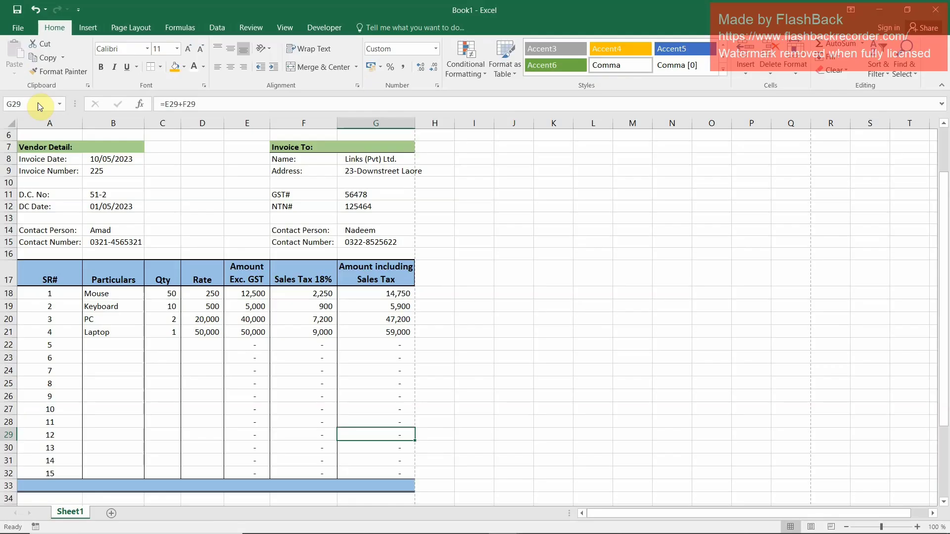
Set the invoice range A1:G42 as the print area, leaving out the tax rate cell in I1
{"action": "scroll", "coordinate": [354, 250], "scroll_direction": "down", "scroll_amount": 5}
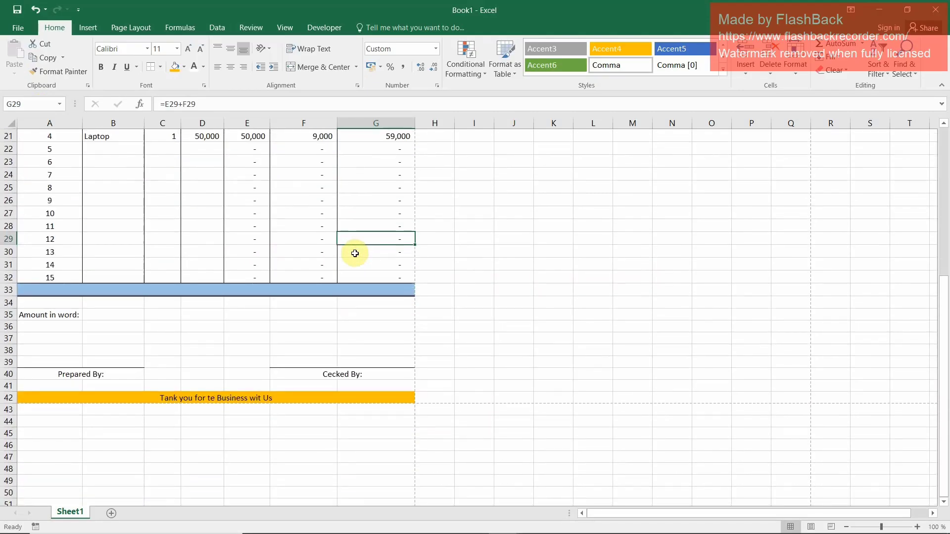
{"action": "scroll", "coordinate": [355, 255], "scroll_direction": "up", "scroll_amount": 2}
{"action": "scroll", "coordinate": [355, 255], "scroll_direction": "down", "scroll_amount": 1}
{"action": "scroll", "coordinate": [357, 250], "scroll_direction": "up", "scroll_amount": 5}
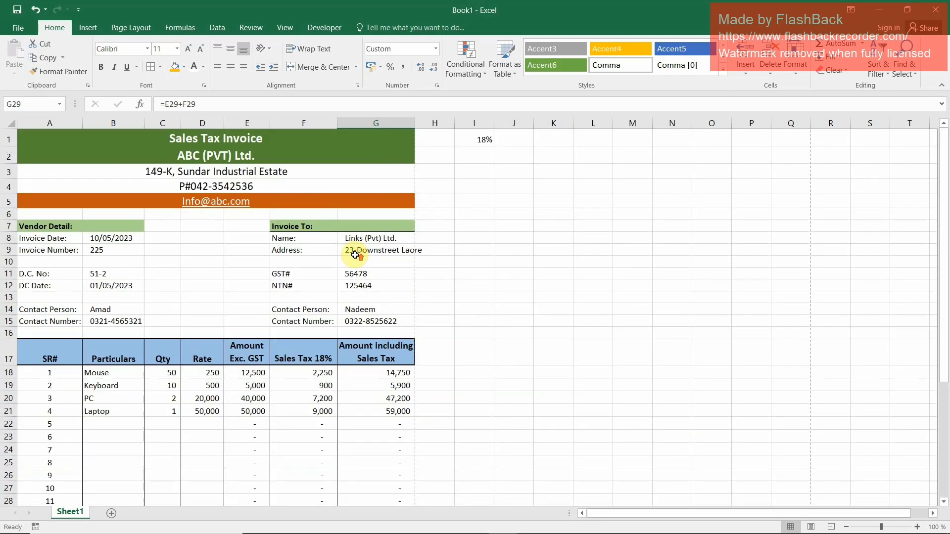
{"action": "mouse_move", "coordinate": [24, 143]}
{"action": "left_mouse_down"}
{"action": "mouse_move", "coordinate": [75, 159]}
{"action": "mouse_move", "coordinate": [280, 399]}
{"action": "left_mouse_up"}
{"action": "left_click_drag", "start_coordinate": [36, 140], "coordinate": [289, 484]}
{"action": "left_click", "coordinate": [139, 29]}
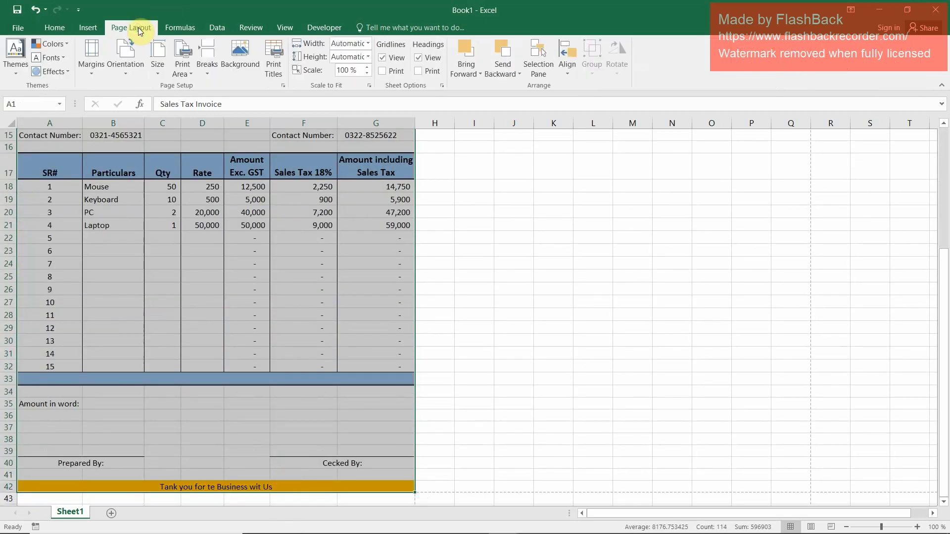
{"action": "left_click", "coordinate": [183, 64]}
{"action": "left_click", "coordinate": [194, 90]}
{"action": "left_click", "coordinate": [317, 201]}
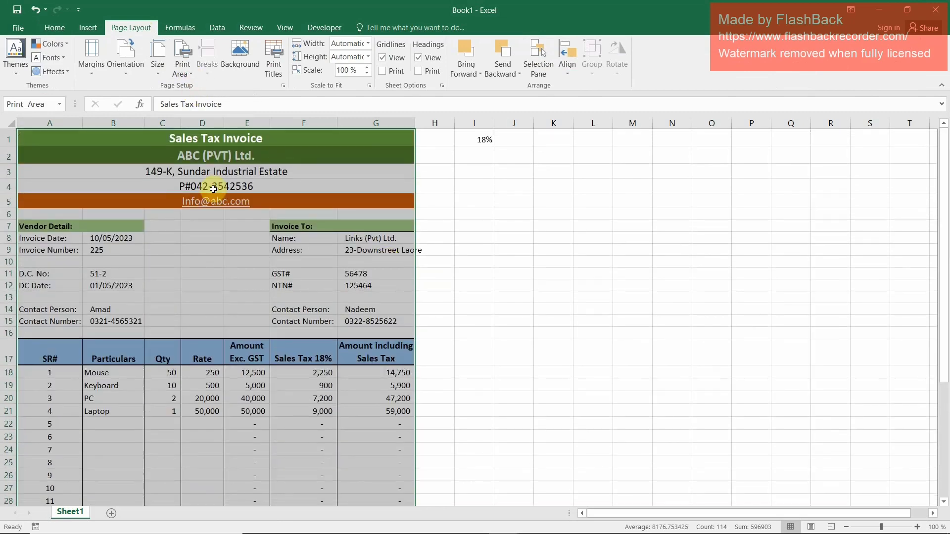
In the print preview, reduce the right margin to 1.04 cm and widen column G slightly
{"action": "left_click", "coordinate": [18, 28]}
{"action": "left_click", "coordinate": [34, 159]}
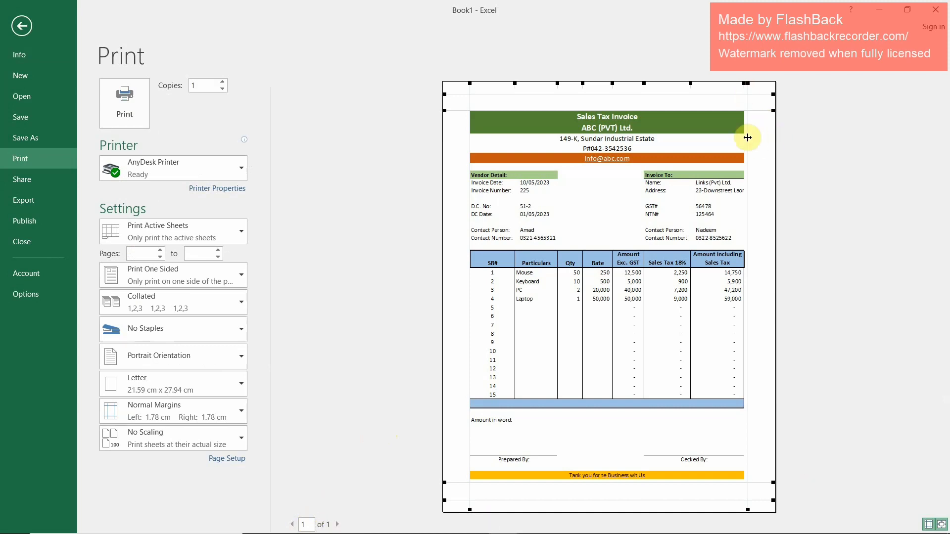
{"action": "left_click_drag", "start_coordinate": [746, 134], "coordinate": [759, 144]}
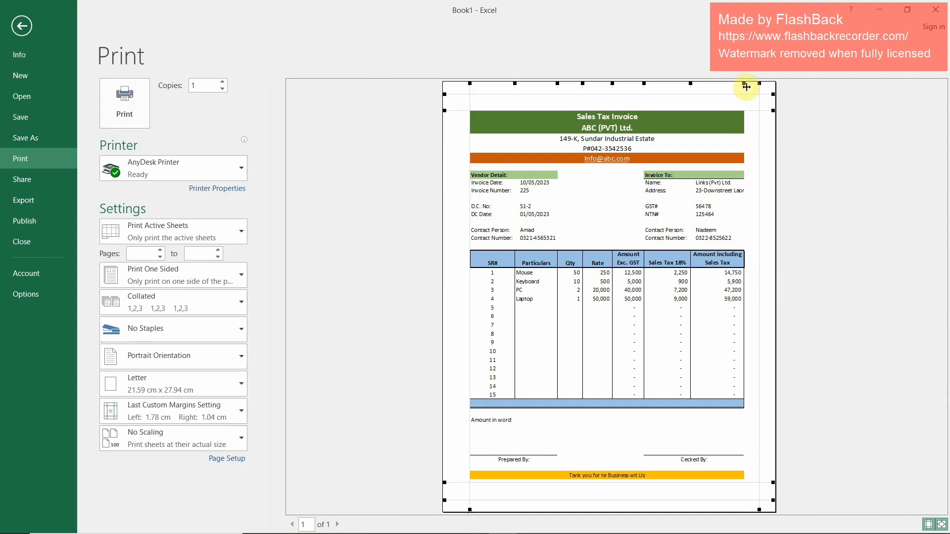
{"action": "left_click_drag", "start_coordinate": [745, 84], "coordinate": [751, 85]}
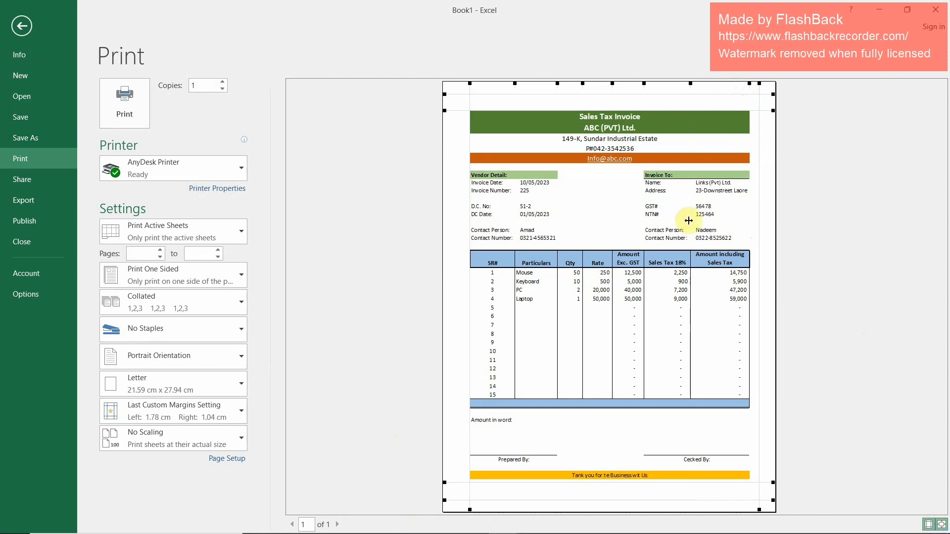
Reduce the left margin to 1.45 cm and shrink the bottom and top margins almost to the footer and header guides
{"action": "left_click_drag", "start_coordinate": [470, 97], "coordinate": [465, 99]}
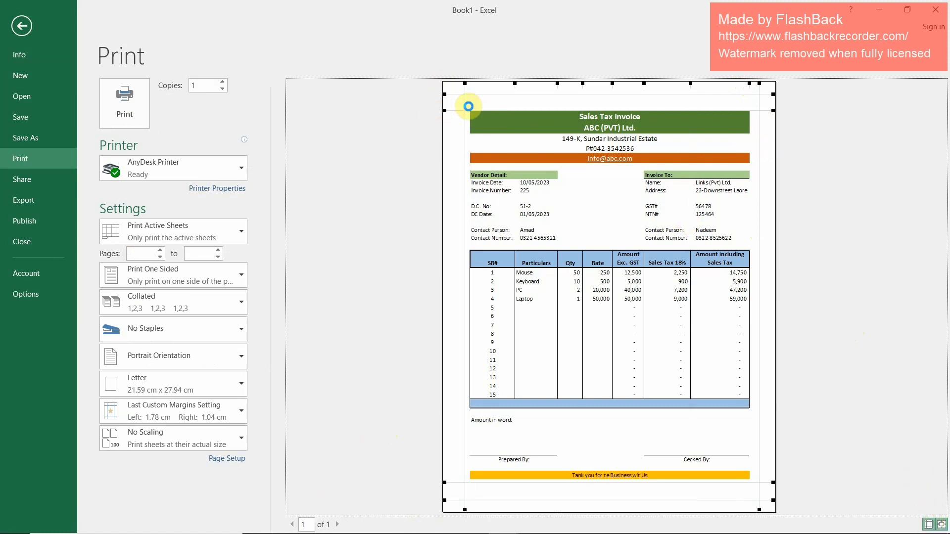
{"action": "left_click_drag", "start_coordinate": [552, 82], "coordinate": [552, 81]}
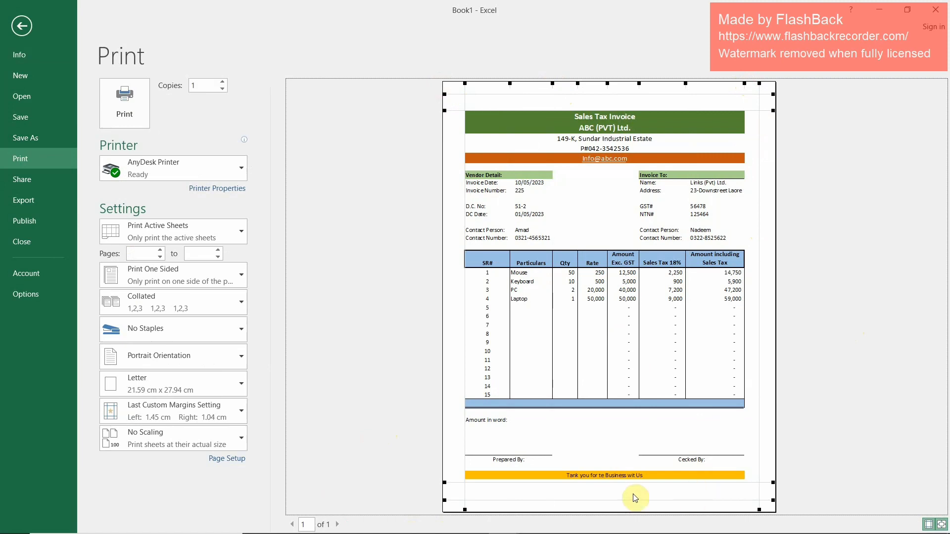
{"action": "left_click_drag", "start_coordinate": [637, 484], "coordinate": [638, 497]}
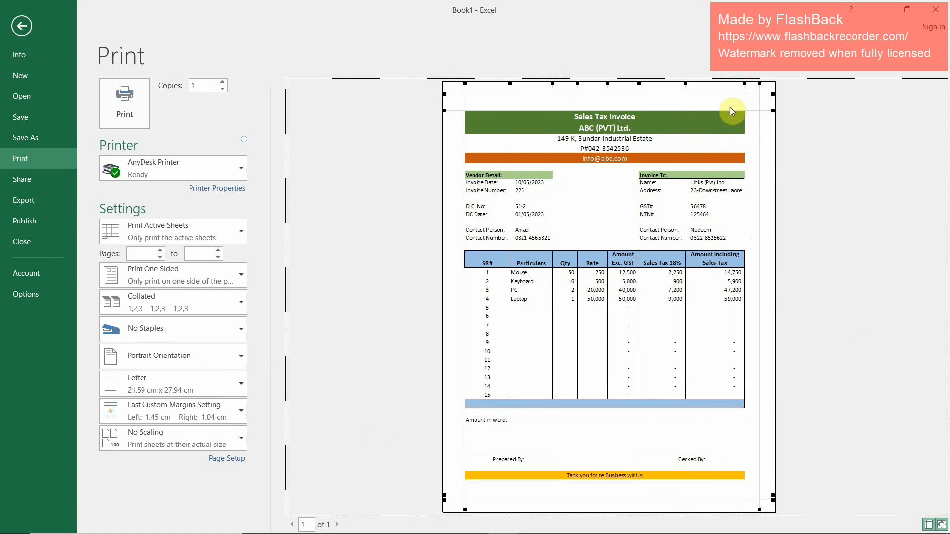
{"action": "left_click_drag", "start_coordinate": [755, 110], "coordinate": [756, 98]}
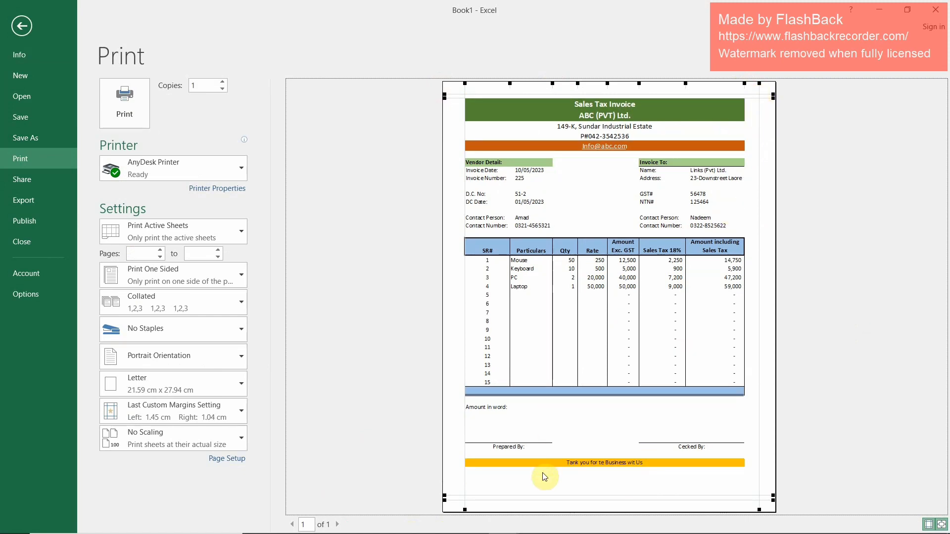
{"action": "key", "text": "Escape"}
Insert a blank row at row 41, between the signature labels and the thank-you line
{"action": "scroll", "coordinate": [198, 391], "scroll_direction": "down", "scroll_amount": 7}
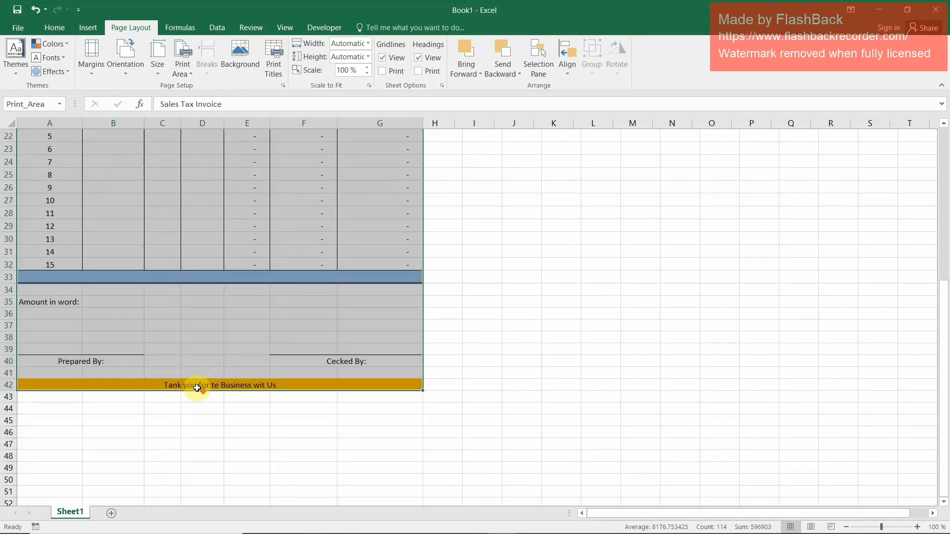
{"action": "left_click", "coordinate": [40, 373]}
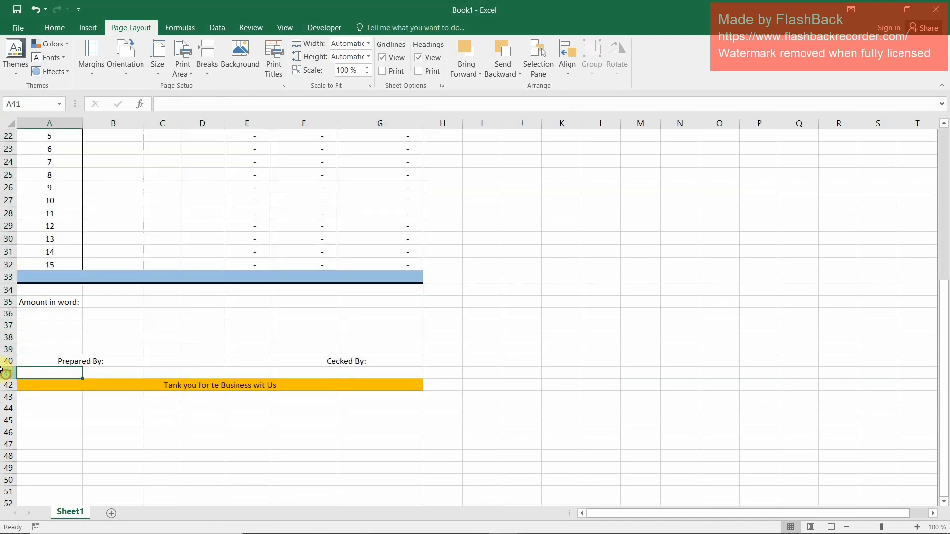
{"action": "left_click", "coordinate": [8, 373]}
{"action": "left_click", "coordinate": [55, 28]}
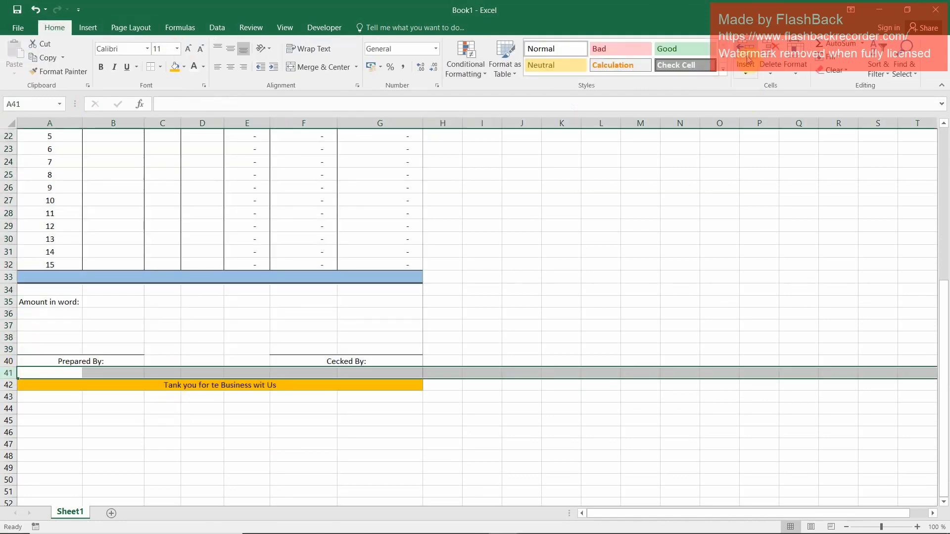
{"action": "left_click", "coordinate": [744, 49]}
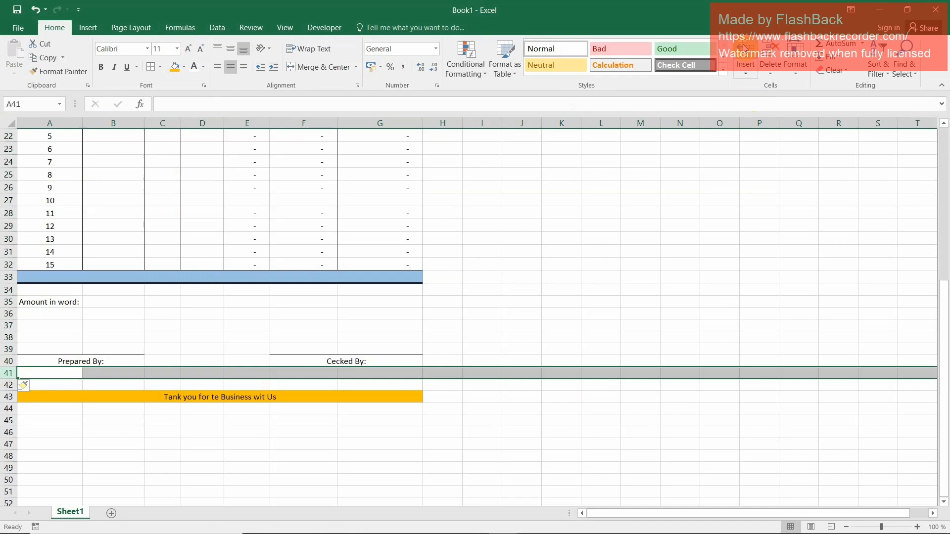
{"action": "left_click", "coordinate": [418, 420]}
Enter =SUM(G18:G32) in G33 to total the amounts including sales tax
{"action": "scroll", "coordinate": [252, 331], "scroll_direction": "up", "scroll_amount": 1}
{"action": "scroll", "coordinate": [253, 331], "scroll_direction": "up", "scroll_amount": 7}
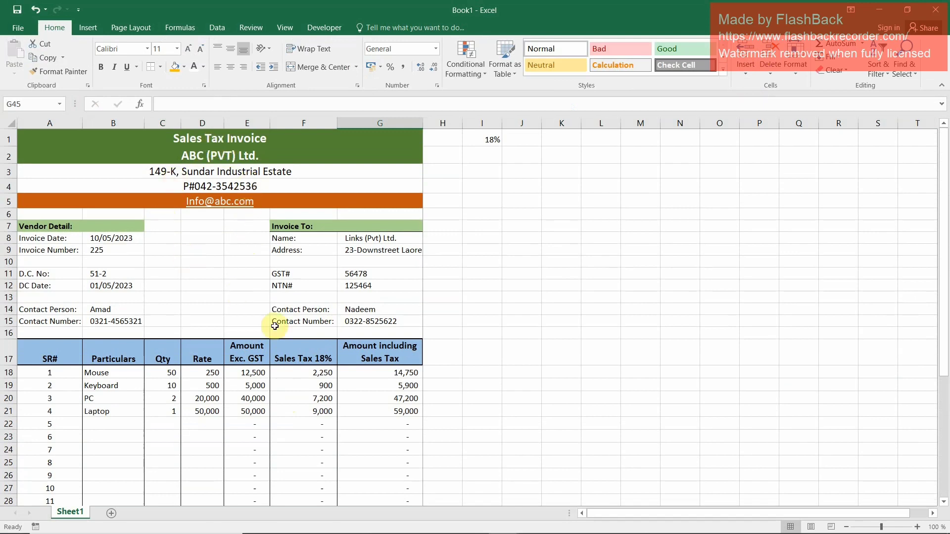
{"action": "scroll", "coordinate": [262, 337], "scroll_direction": "down", "scroll_amount": 5}
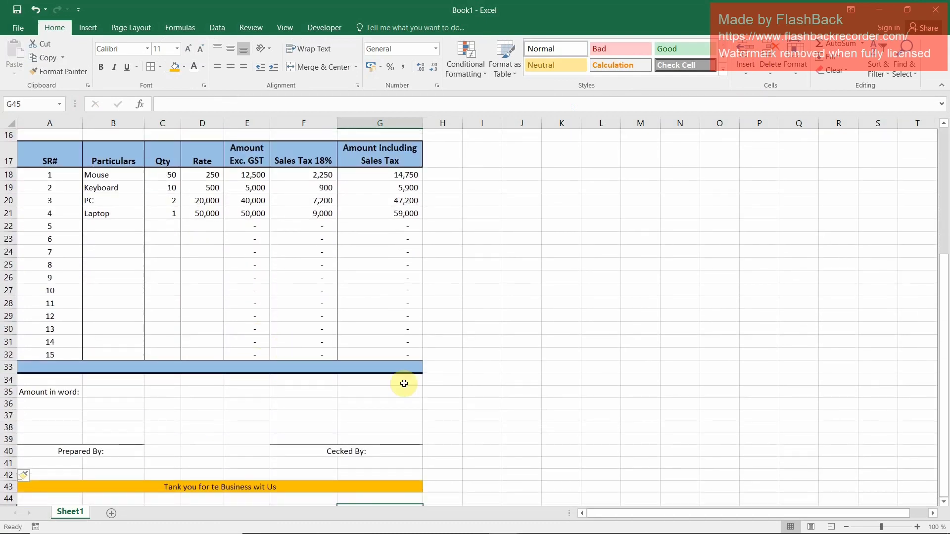
{"action": "left_click", "coordinate": [394, 366]}
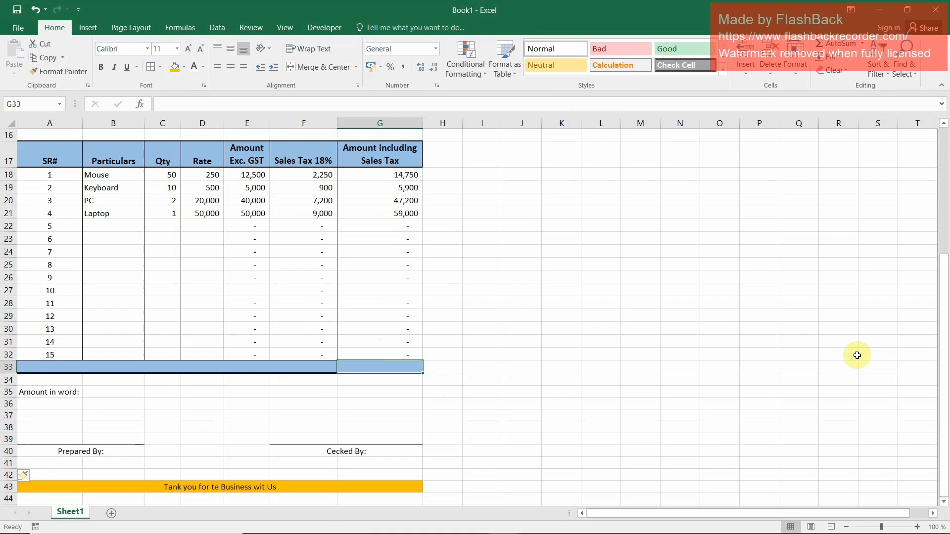
{"action": "key", "text": "alt+equal"}
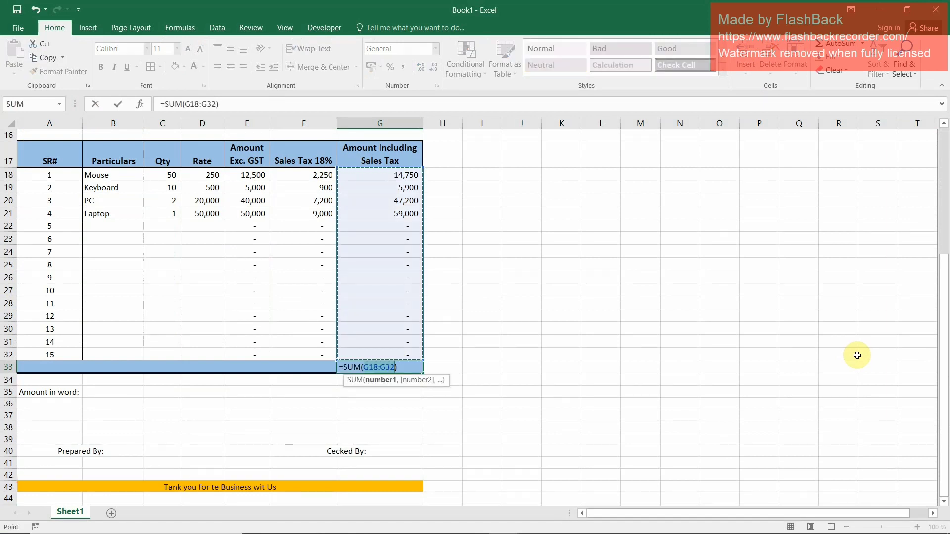
{"action": "key", "text": "Return"}
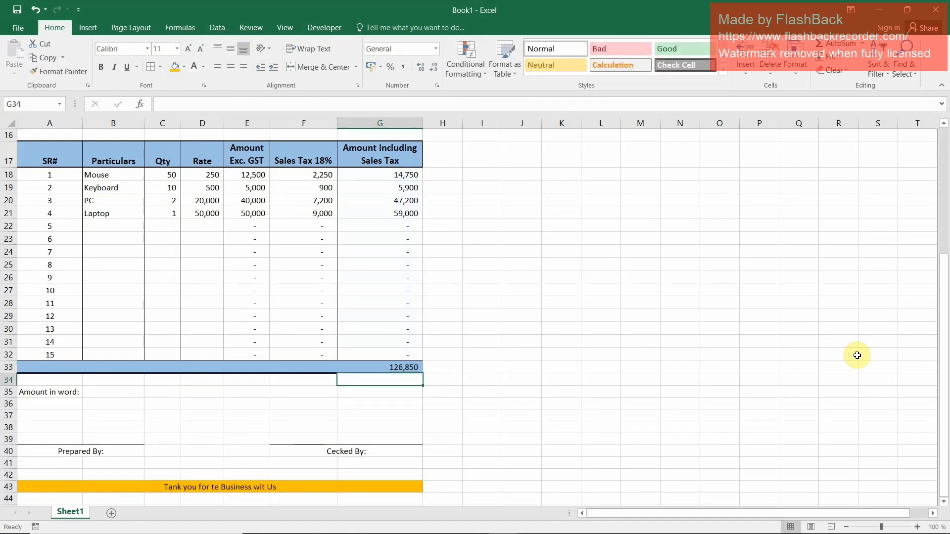
Label the summary row with Total in B33
{"action": "key", "text": "Left"}
{"action": "key", "text": "Up"}
{"action": "key", "text": "Right"}
{"action": "key", "text": "Left"}
{"action": "key", "text": "Left"}
{"action": "key", "text": "Left"}
{"action": "key", "text": "Left"}
{"action": "key", "text": "Left"}
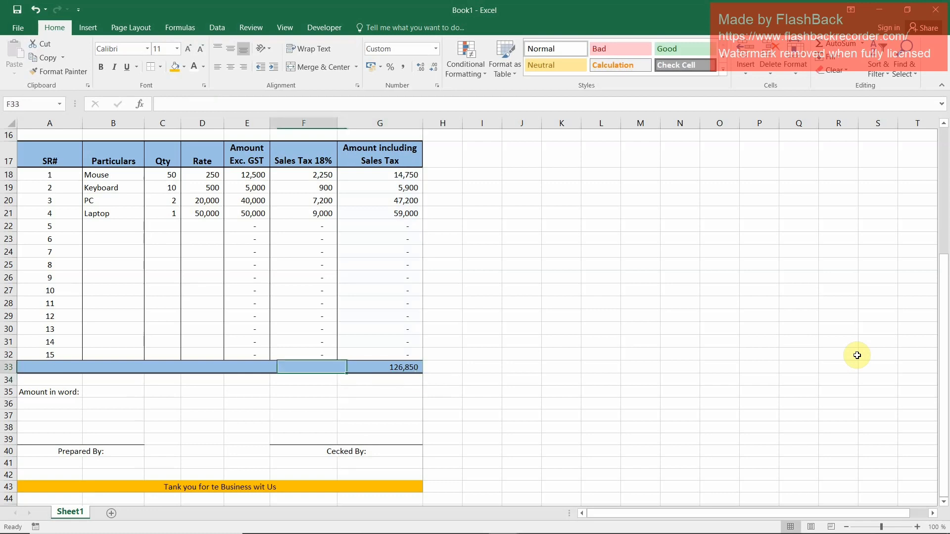
{"action": "type", "text": "Total"}
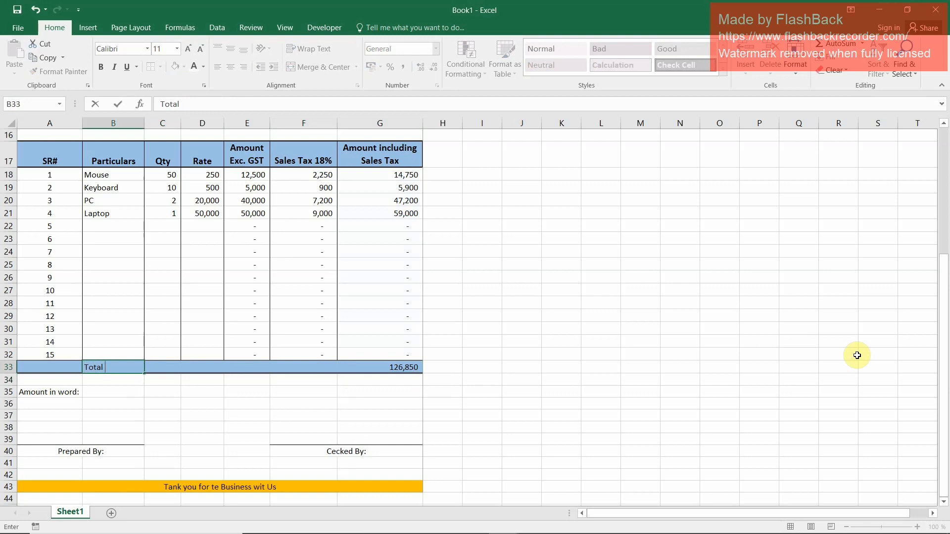
{"action": "key", "text": "Return"}
Enter the amount in words in B35 as One Hundred Twenty Six Tousand Eigt Hundred and Fifty Only
{"action": "key", "text": "Up"}
{"action": "key", "text": "Right"}
{"action": "key", "text": "Right"}
{"action": "key", "text": "Right"}
{"action": "key", "text": "Right"}
{"action": "key", "text": "Right"}
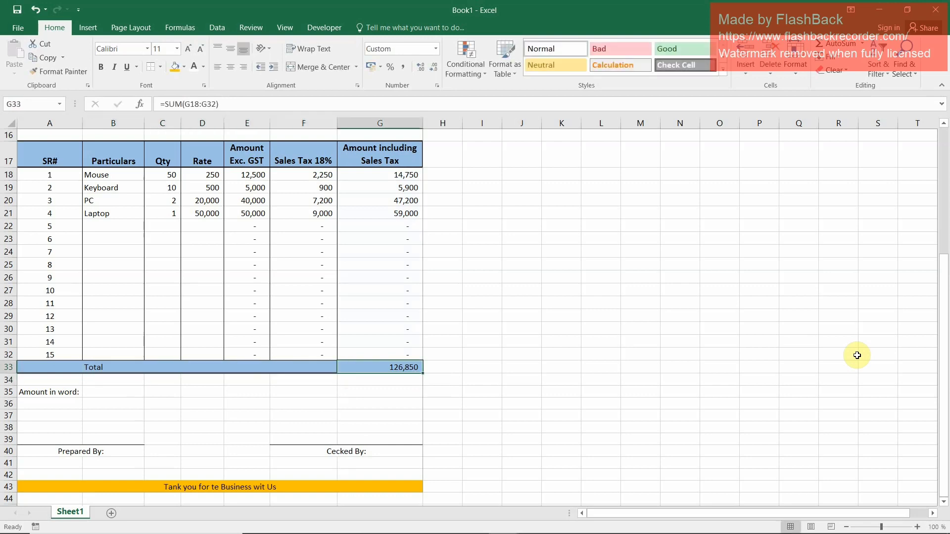
{"action": "key", "text": "Down"}
{"action": "key", "text": "Left"}
{"action": "key", "text": "Left"}
{"action": "key", "text": "Left"}
{"action": "key", "text": "Left"}
{"action": "key", "text": "Down"}
{"action": "key", "text": "Left"}
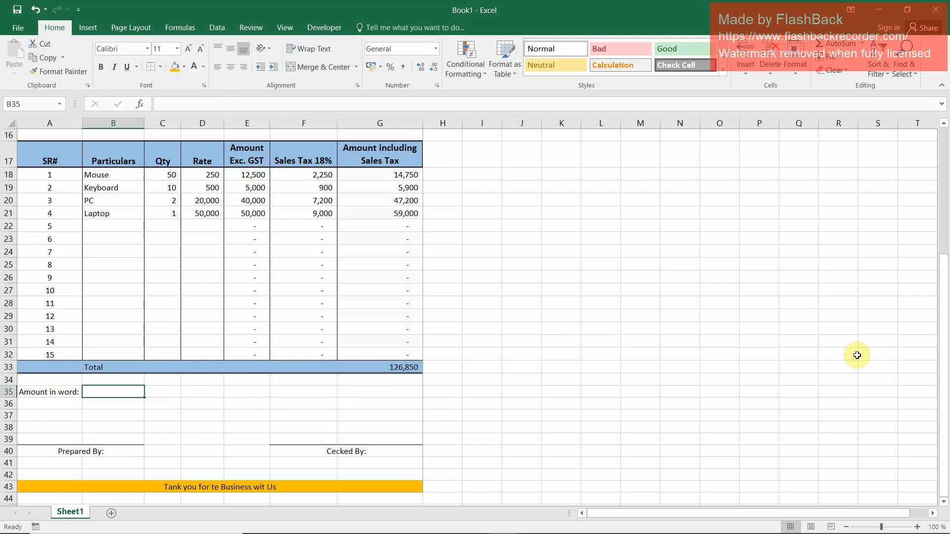
{"action": "type", "text": "One Hundred Twenty Six"}
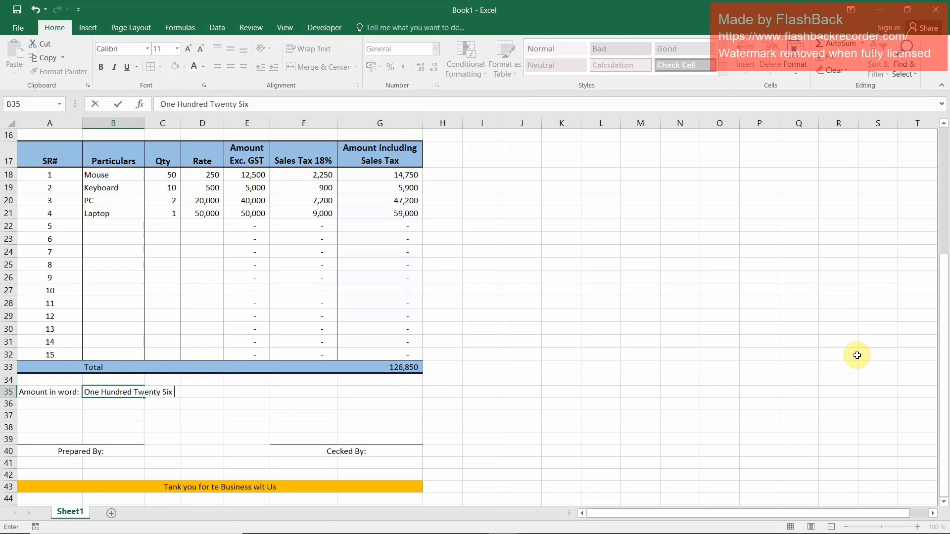
{"action": "type", "text": "Tousand Eigt Hundred an"}
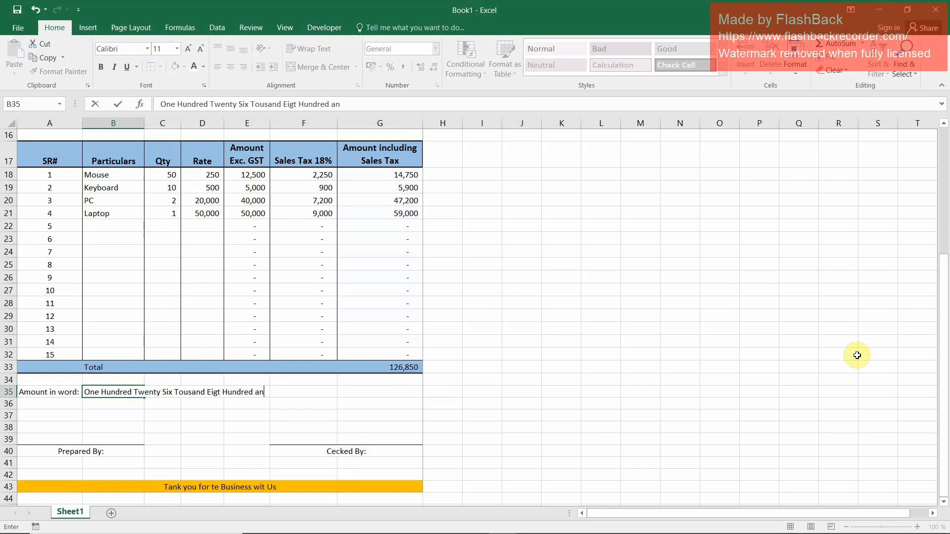
{"action": "type", "text": "Fifty Only."}
{"action": "key", "text": "Return"}
{"action": "key", "text": "Up"}
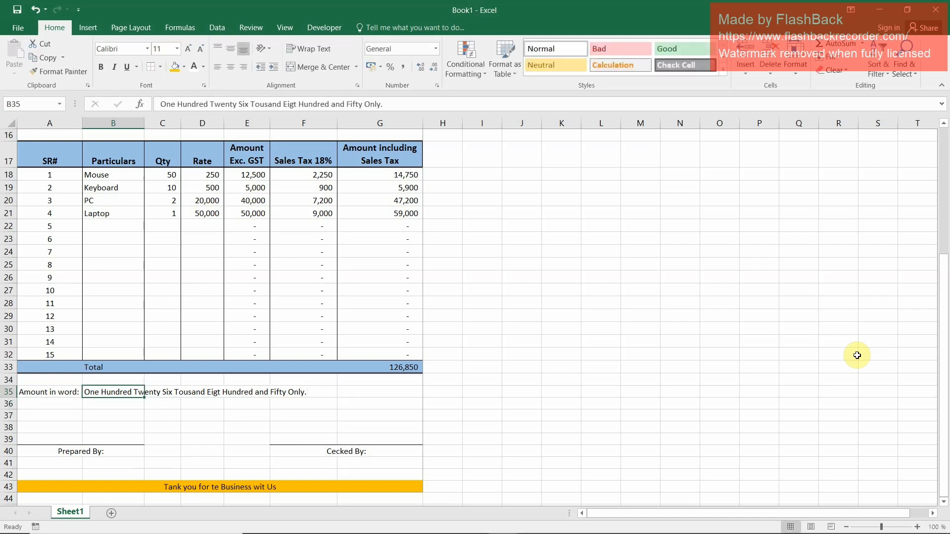
{"action": "key", "text": "Down"}
{"action": "key", "text": "Down"}
{"action": "key", "text": "Down"}
{"action": "key", "text": "Down"}
{"action": "key", "text": "Left"}
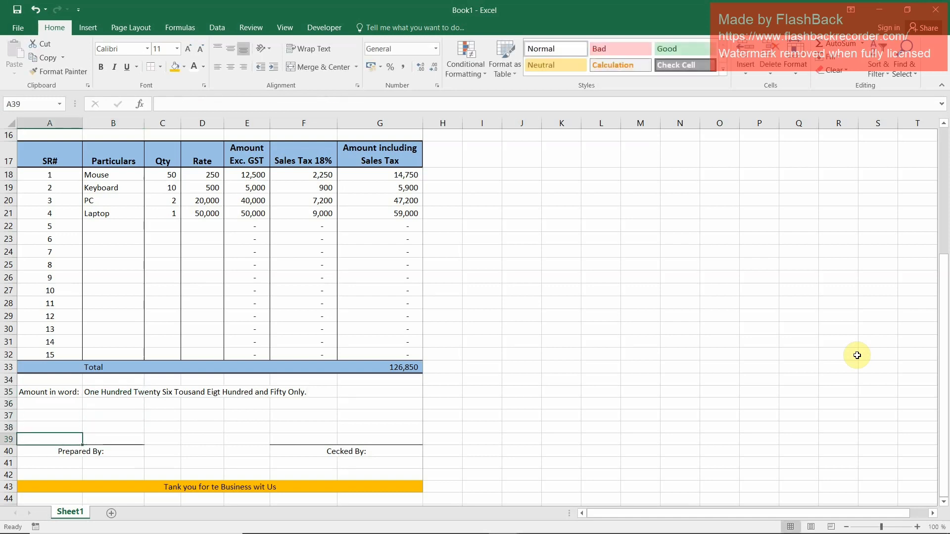
{"action": "key", "text": "Up"}
{"action": "key", "text": "Right"}
{"action": "key", "text": "Right"}
{"action": "key", "text": "Right"}
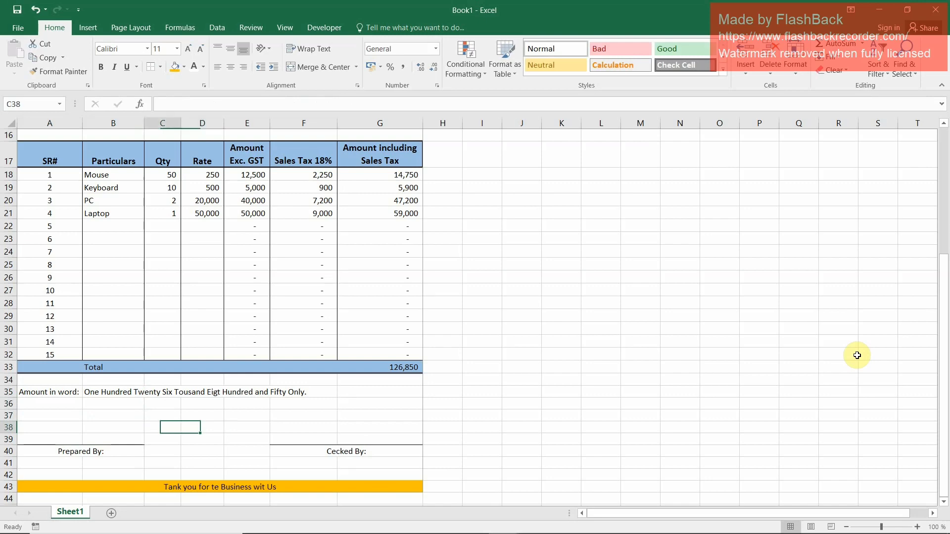
{"action": "key", "text": "Left"}
{"action": "key", "text": "Left"}
{"action": "key", "text": "Left"}
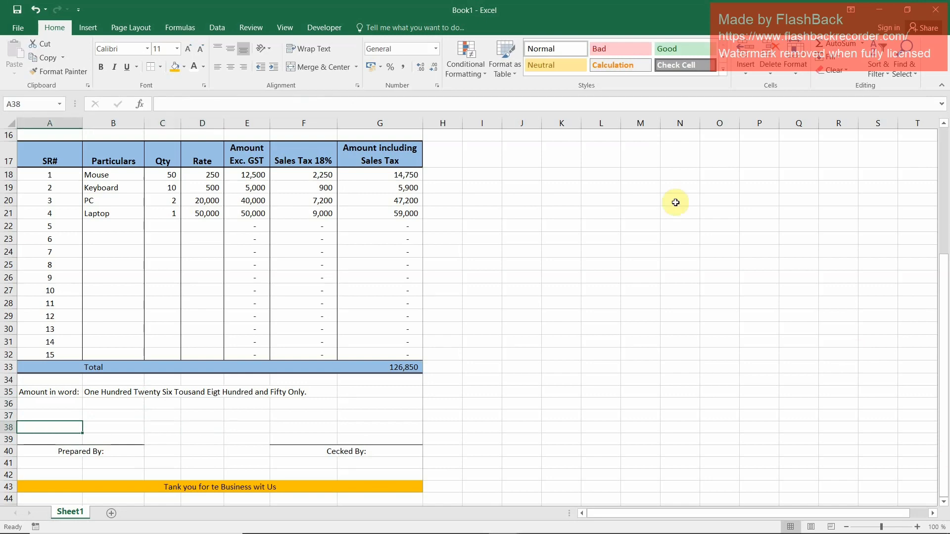
Increase the top margin slightly in the print preview so the invoice sits lower on the page
{"action": "scroll", "coordinate": [254, 454], "scroll_direction": "up", "scroll_amount": 5}
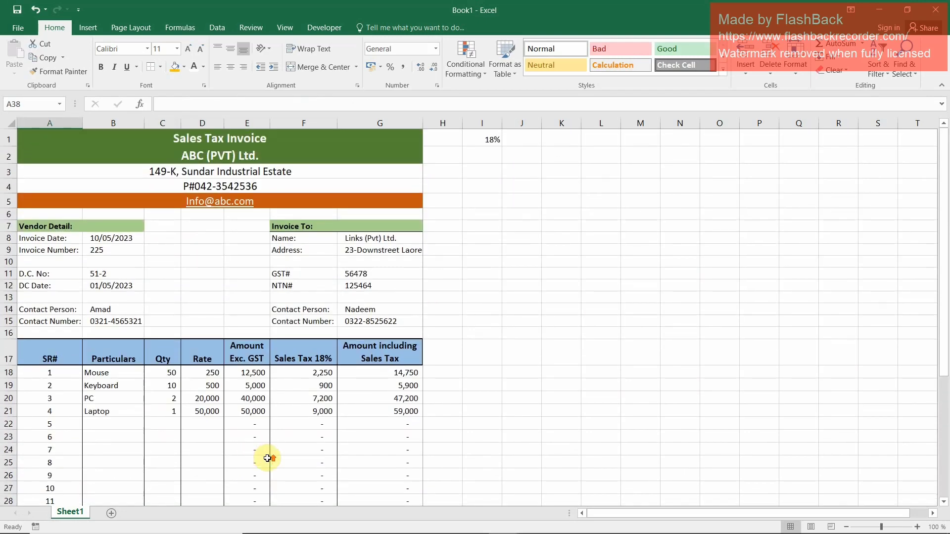
{"action": "key", "text": "ctrl+s"}
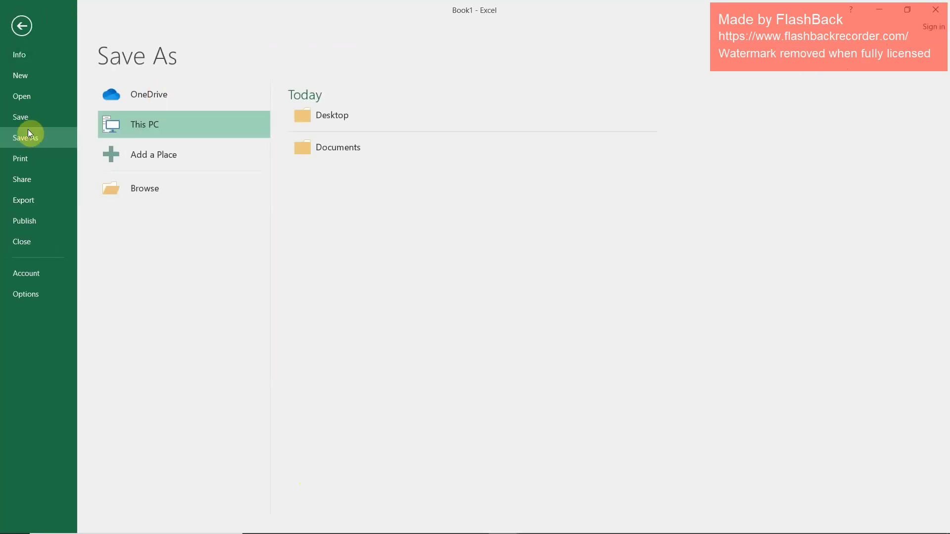
{"action": "left_click", "coordinate": [17, 164]}
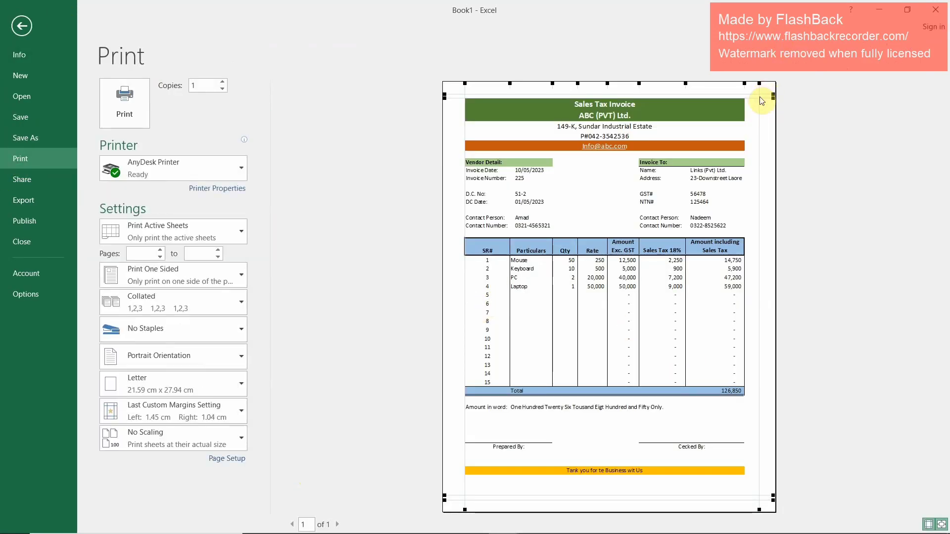
{"action": "left_click_drag", "start_coordinate": [759, 99], "coordinate": [759, 106]}
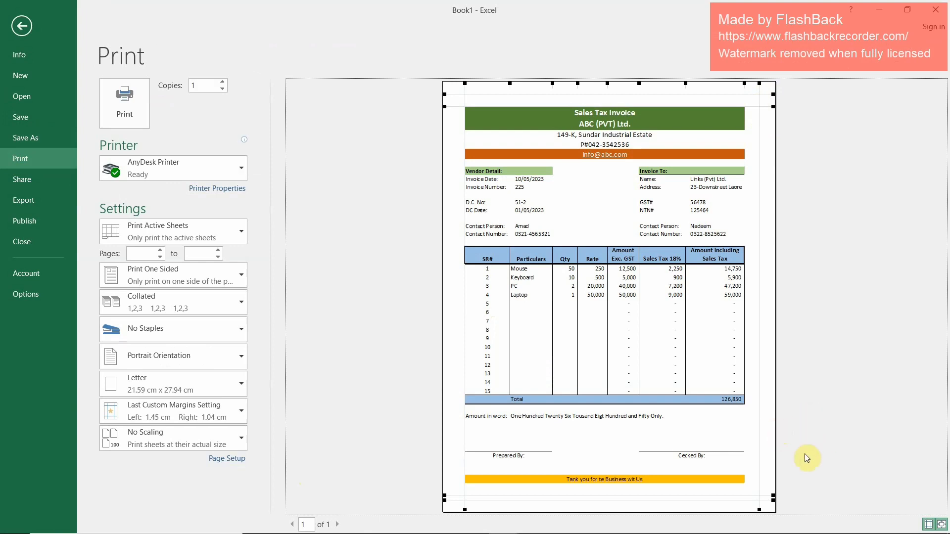
Save the invoice to the Desktop as a PDF named ABC Ltd
{"action": "left_click", "coordinate": [24, 143]}
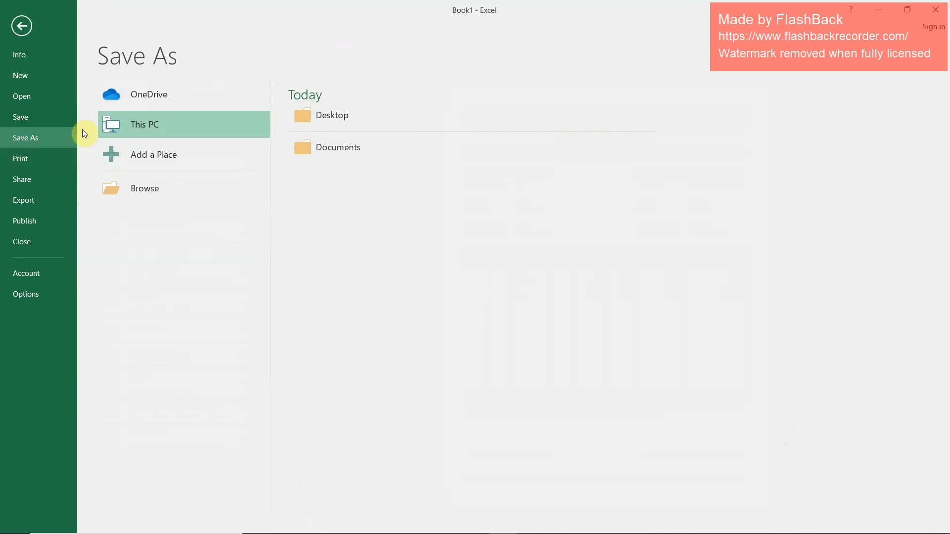
{"action": "left_click", "coordinate": [342, 124]}
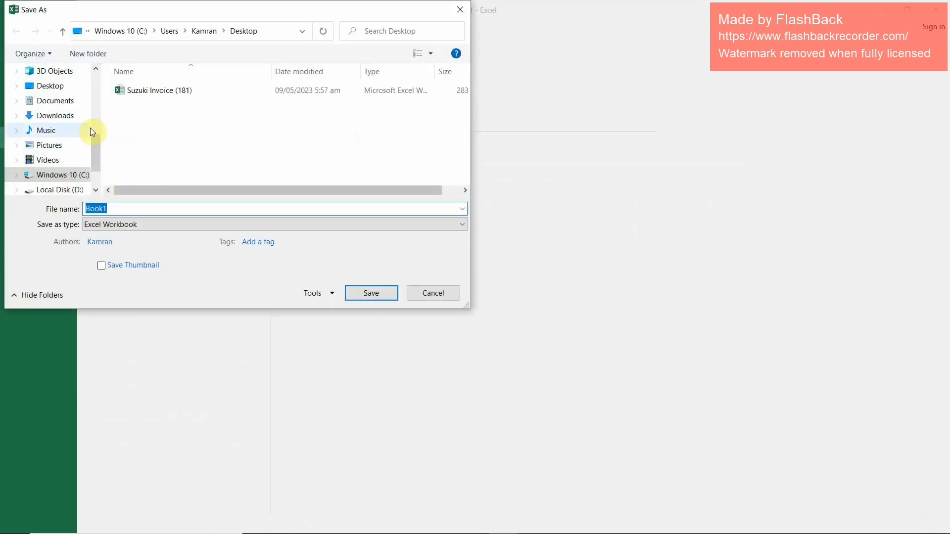
{"action": "left_click", "coordinate": [49, 88]}
{"action": "left_click", "coordinate": [117, 206]}
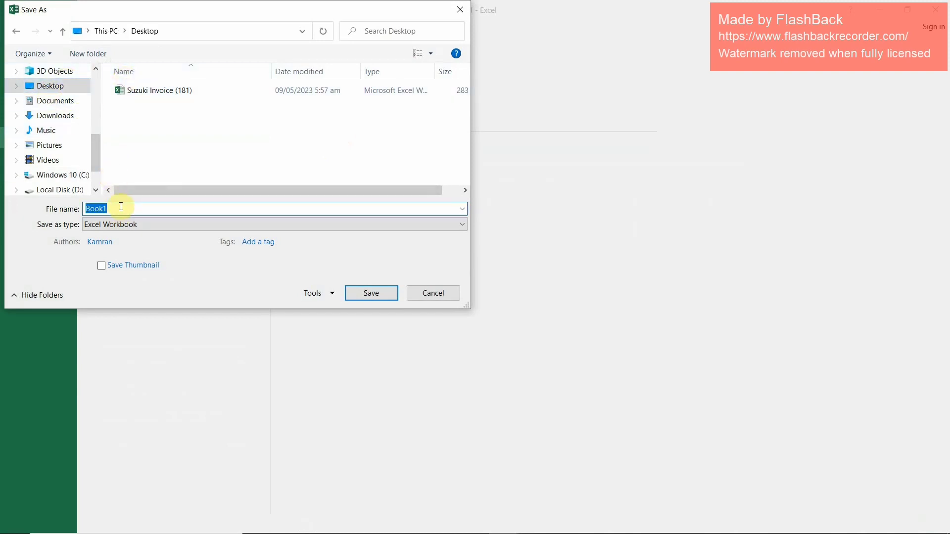
{"action": "type", "text": "ABC Ltd"}
{"action": "left_click", "coordinate": [127, 226]}
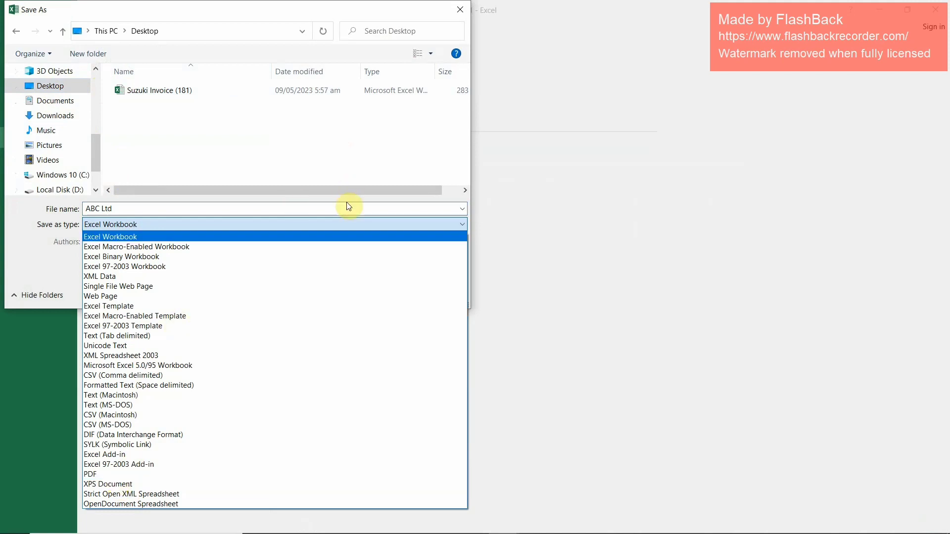
{"action": "left_click", "coordinate": [116, 474]}
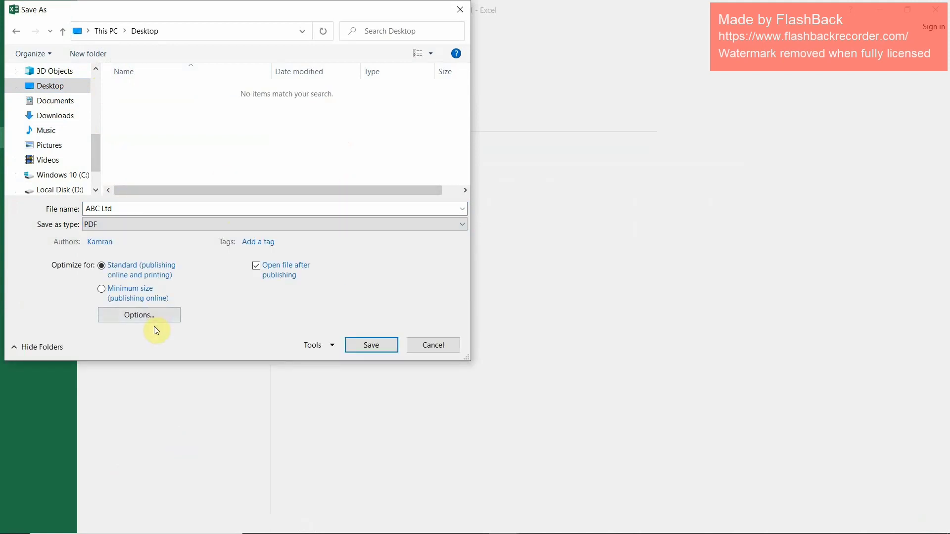
{"action": "left_click", "coordinate": [98, 228]}
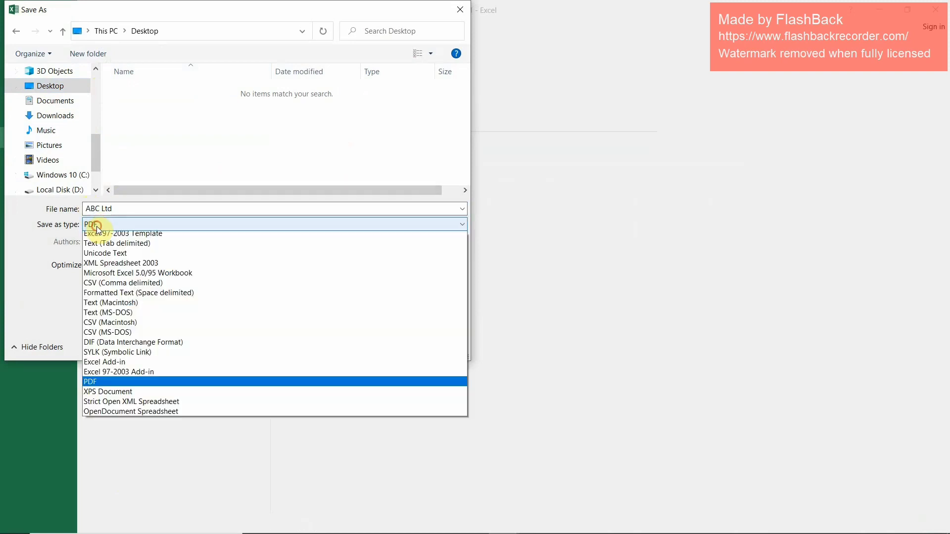
{"action": "left_click", "coordinate": [97, 227]}
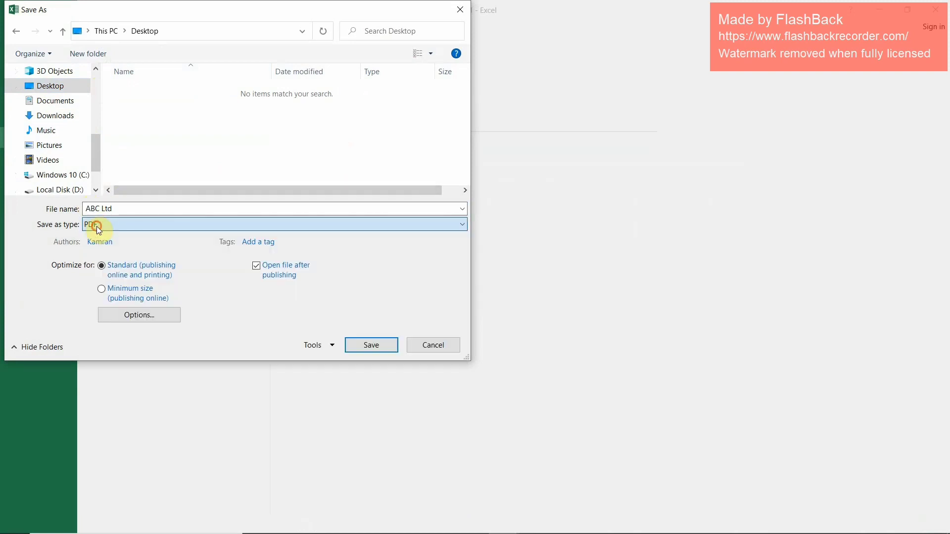
{"action": "left_click", "coordinate": [365, 343]}
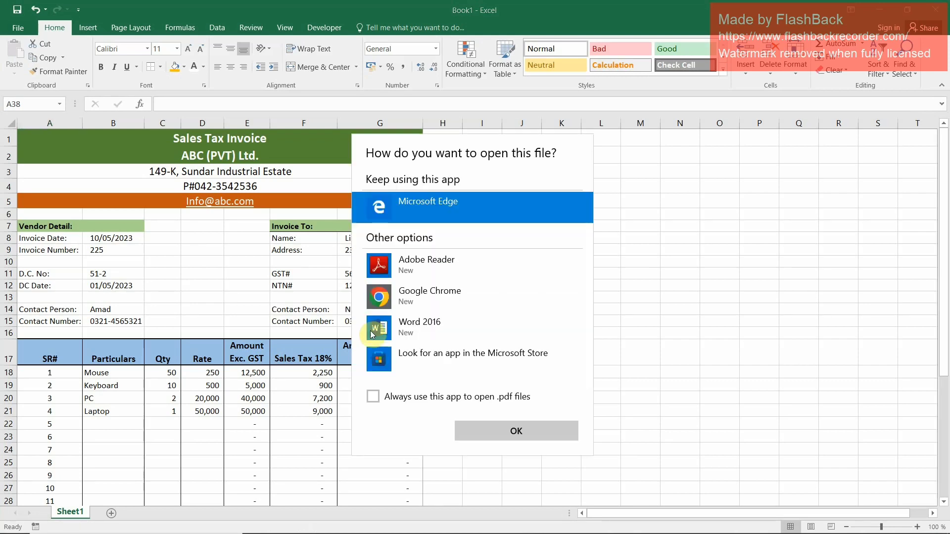
Open the exported PDF in Adobe Reader and accept its license agreement
{"action": "left_click", "coordinate": [430, 263]}
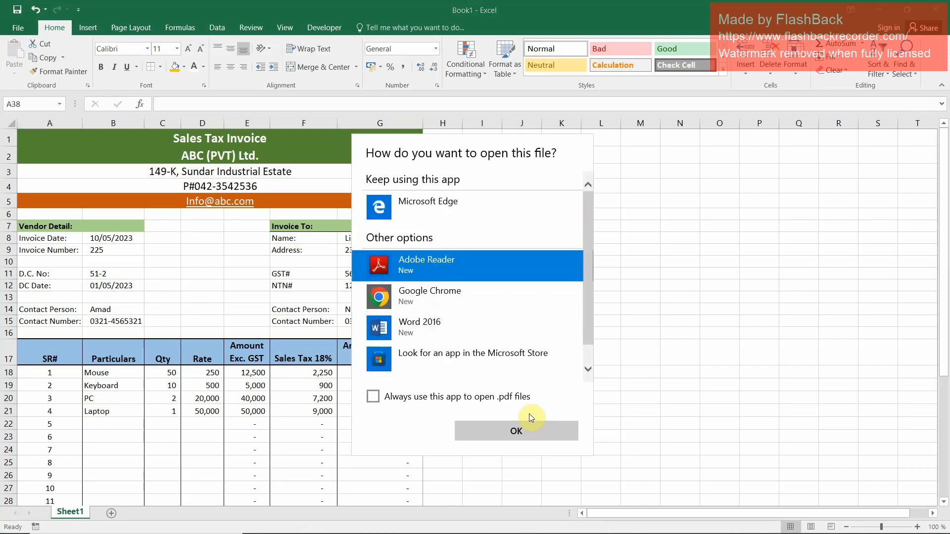
{"action": "left_click", "coordinate": [516, 431]}
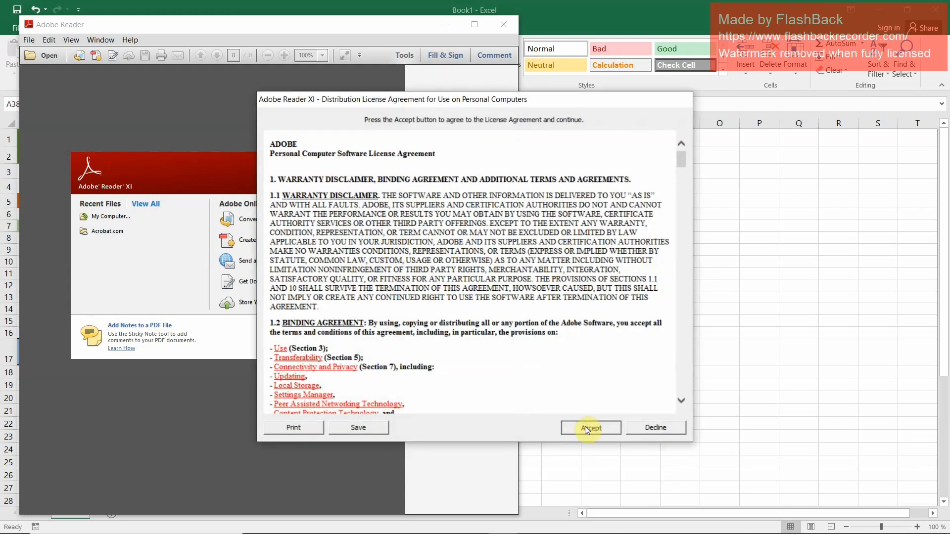
{"action": "left_click", "coordinate": [585, 427]}
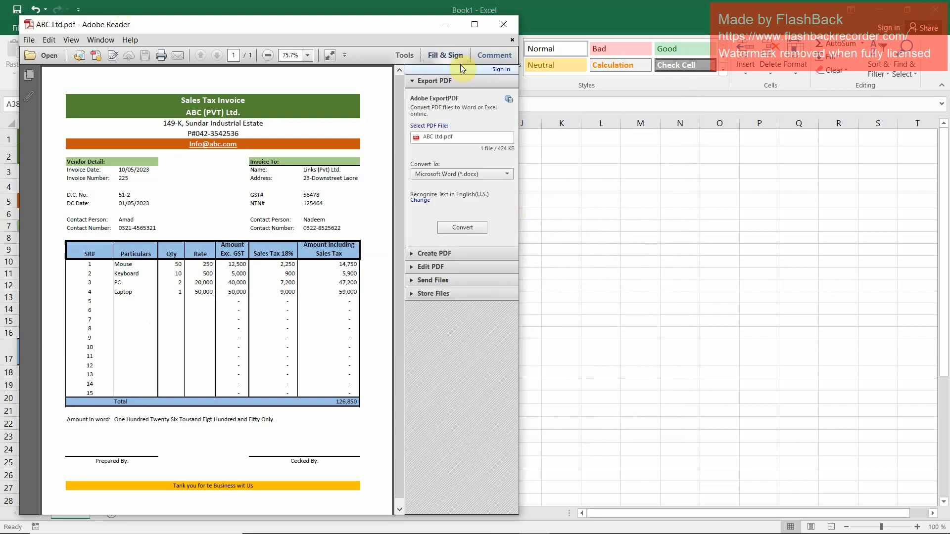
Look over the exported invoice in a maximized window, close the PDF and keep the workbook open
{"action": "left_click", "coordinate": [477, 25]}
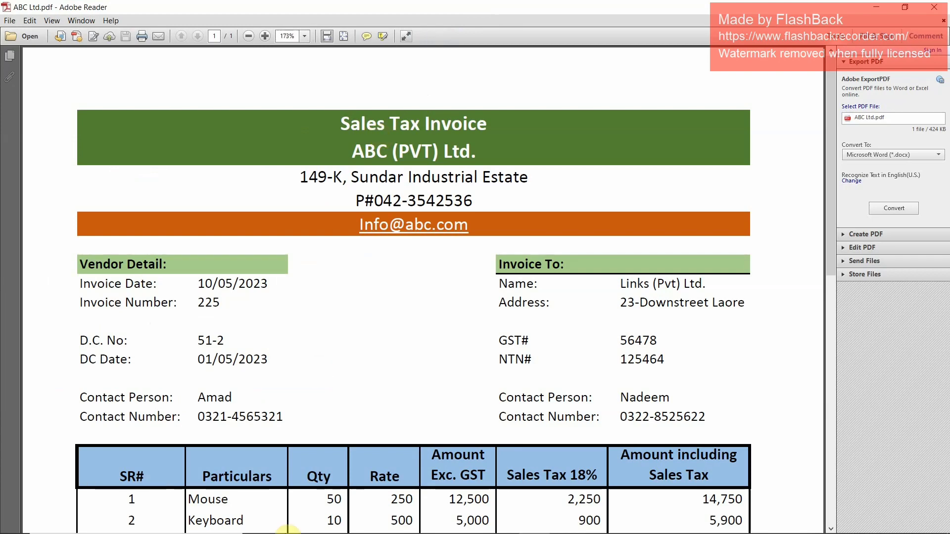
{"action": "left_click_drag", "start_coordinate": [831, 145], "coordinate": [842, 161]}
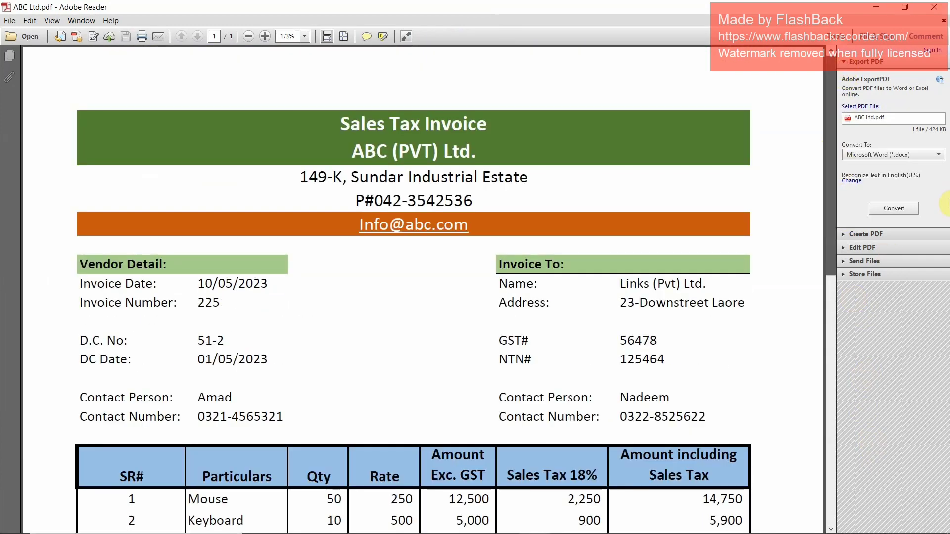
{"action": "left_click", "coordinate": [933, 8]}
{"action": "left_click", "coordinate": [934, 9]}
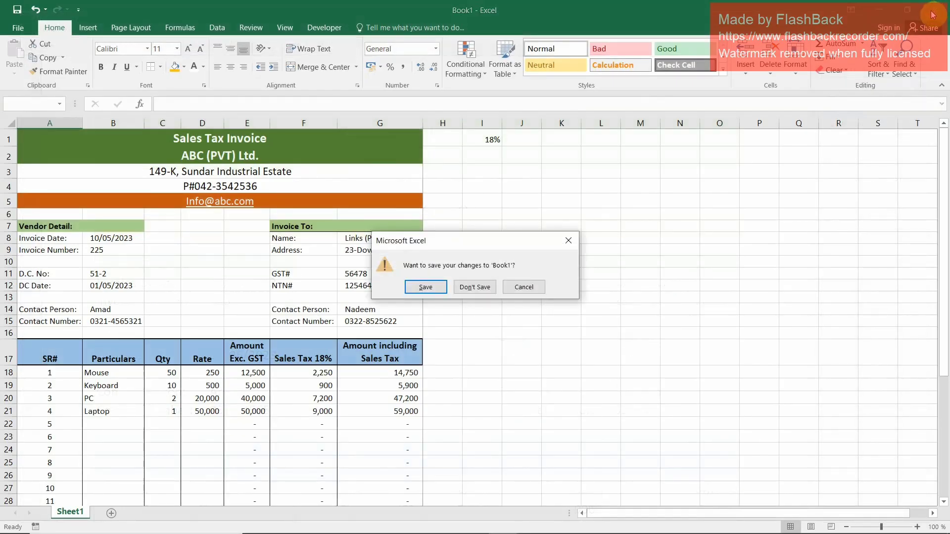
{"action": "left_click", "coordinate": [524, 287]}
Add a second worksheet to the workbook and return to the invoice on Sheet1
{"action": "left_click", "coordinate": [277, 371]}
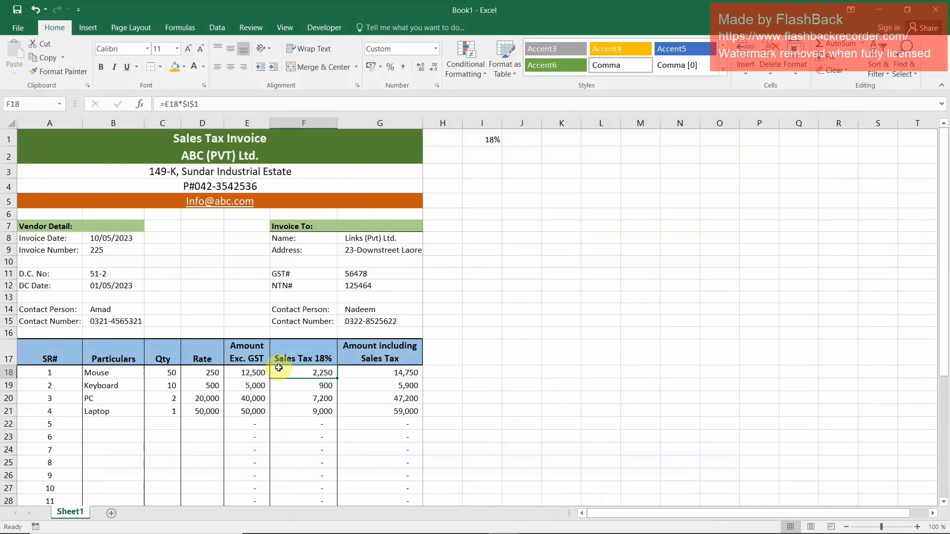
{"action": "left_click", "coordinate": [112, 514]}
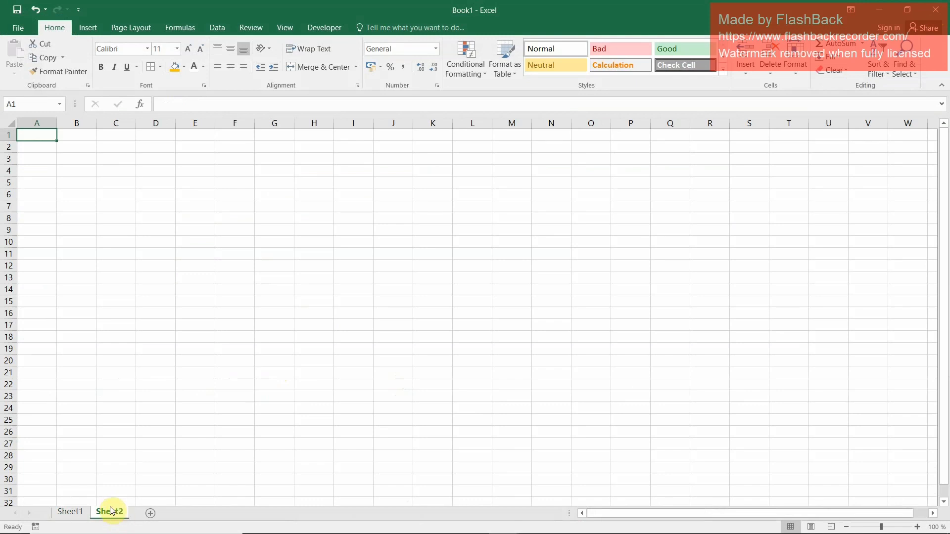
{"action": "left_click", "coordinate": [69, 511]}
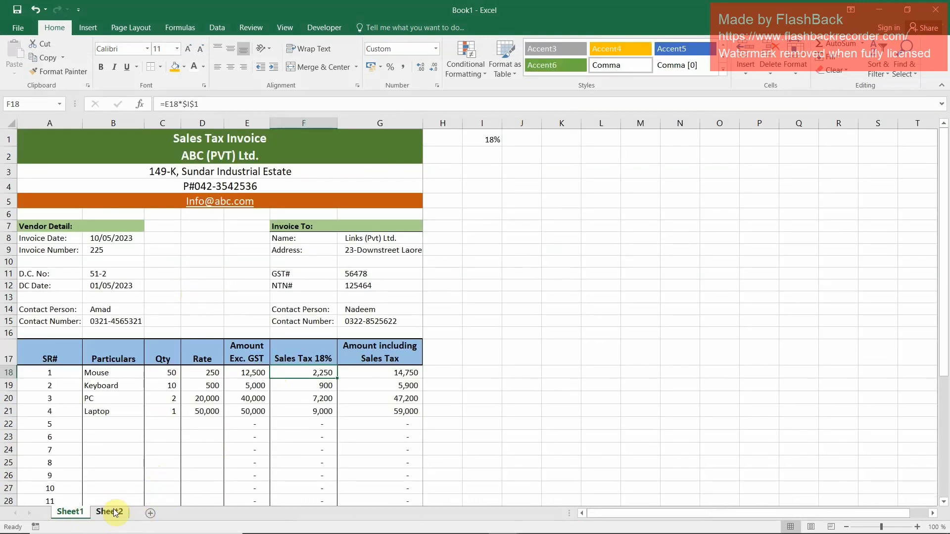
Try to bring the Invoice Date and Invoice Number labels from A8:A9 over to A1 of Sheet2
{"action": "left_click", "coordinate": [46, 238]}
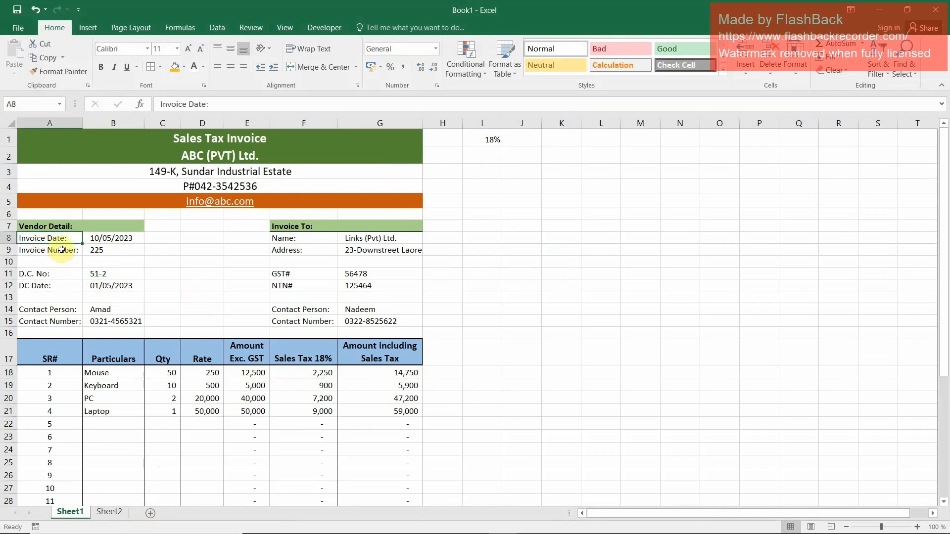
{"action": "left_click", "coordinate": [59, 250], "text": "ctrl"}
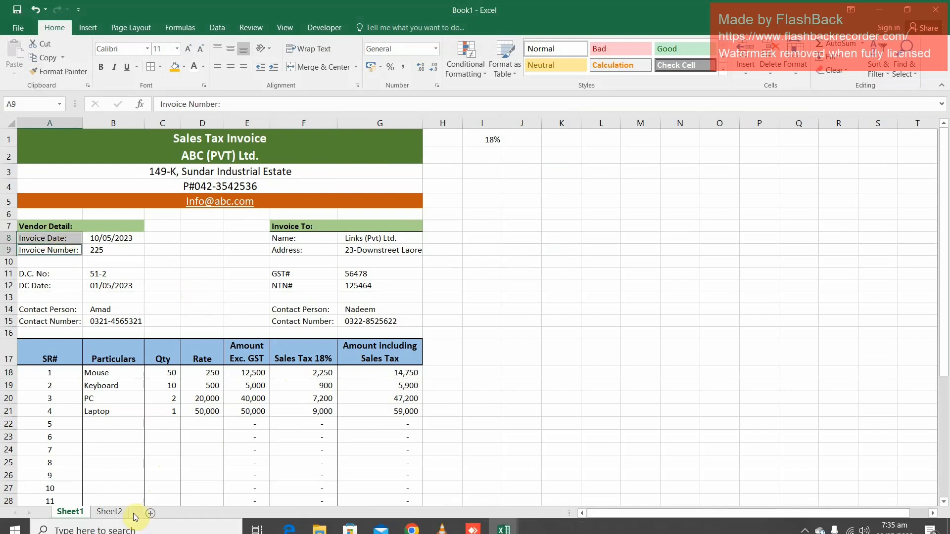
{"action": "left_click", "coordinate": [112, 512]}
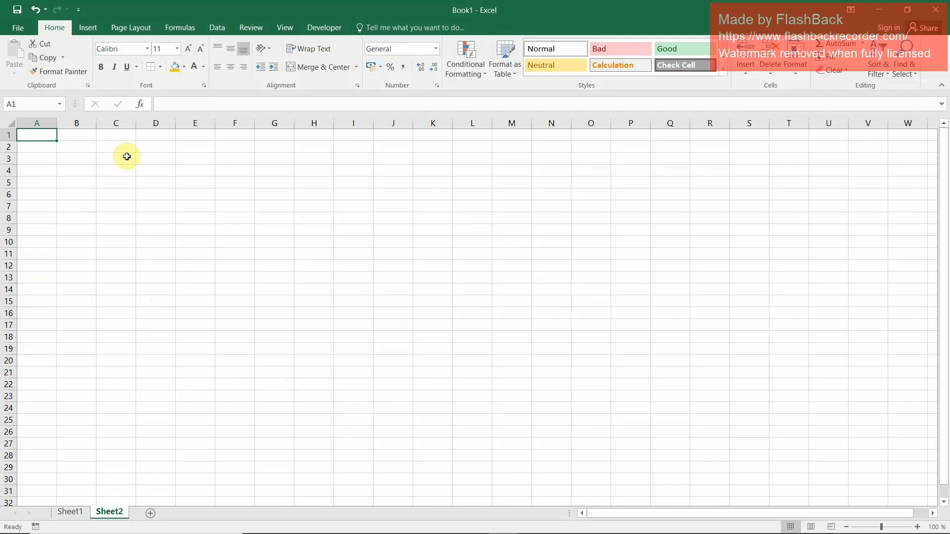
{"action": "right_click", "coordinate": [34, 133]}
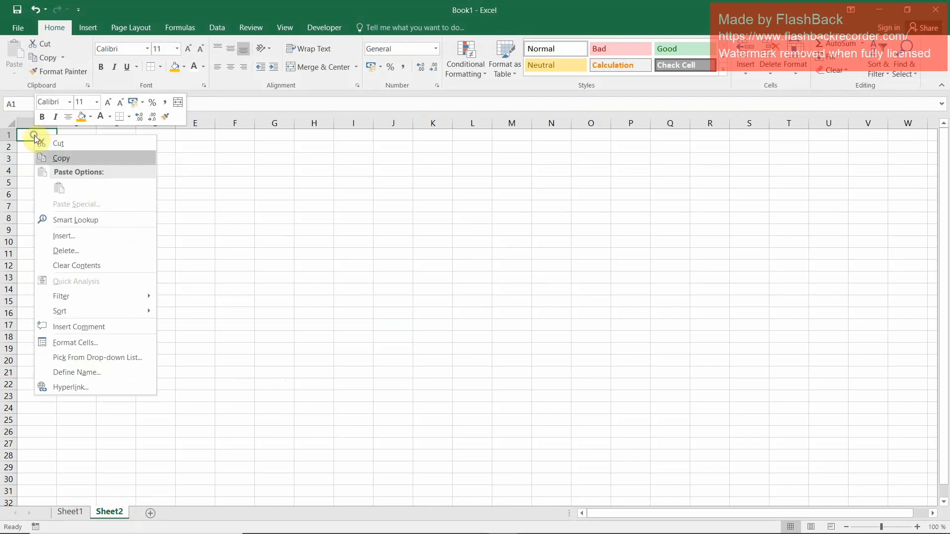
{"action": "left_click", "coordinate": [81, 515]}
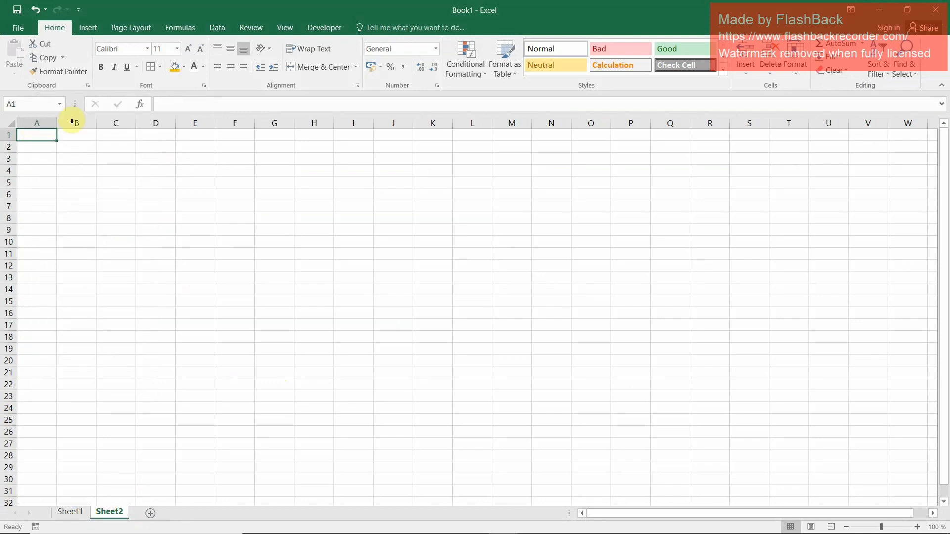
{"action": "left_click", "coordinate": [75, 511]}
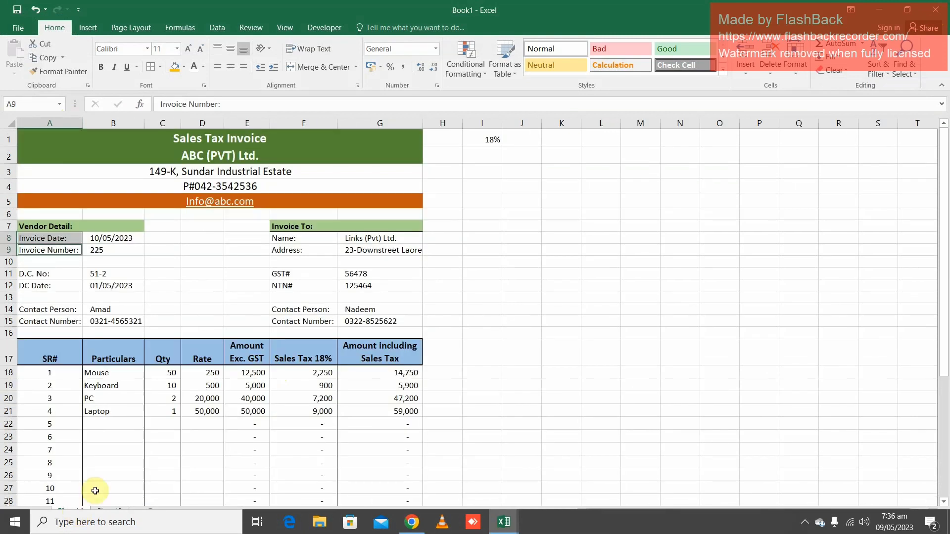
Copy the Invoice Date and Invoice Number labels from A8:A9 and paste them transposed at A1 of Sheet2, then autofit column B
{"action": "key", "text": "ctrl+c"}
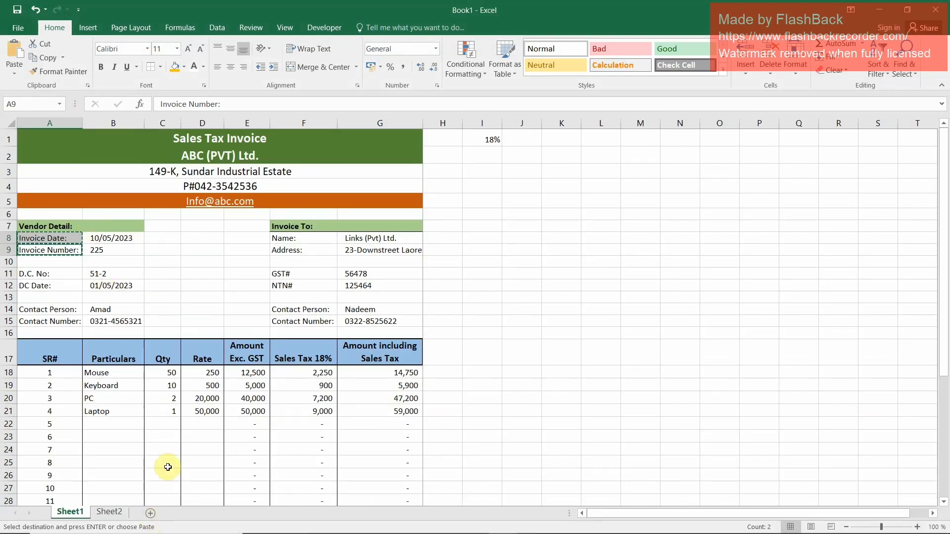
{"action": "key", "text": "ctrl+Page_Down"}
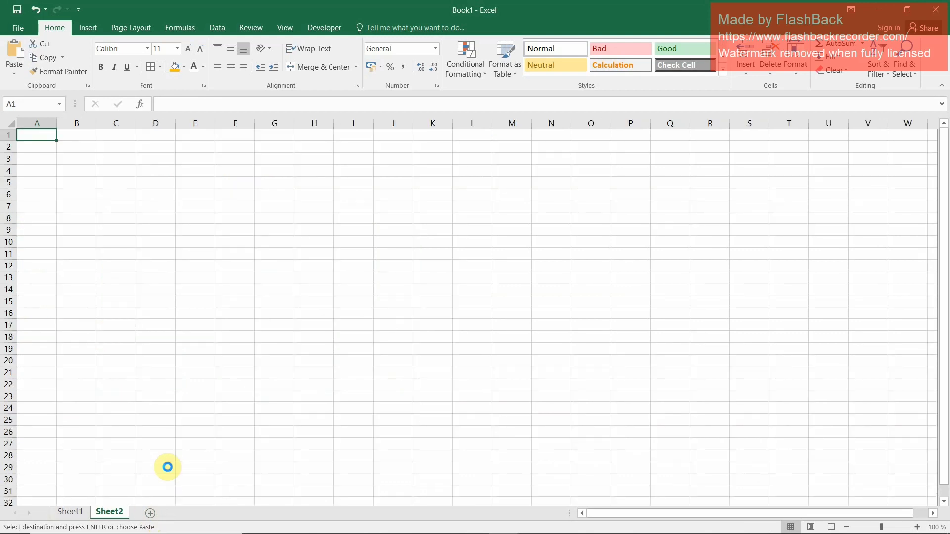
{"action": "key", "text": "ctrl+alt+v"}
{"action": "key", "text": "Down"}
{"action": "key", "text": "Down"}
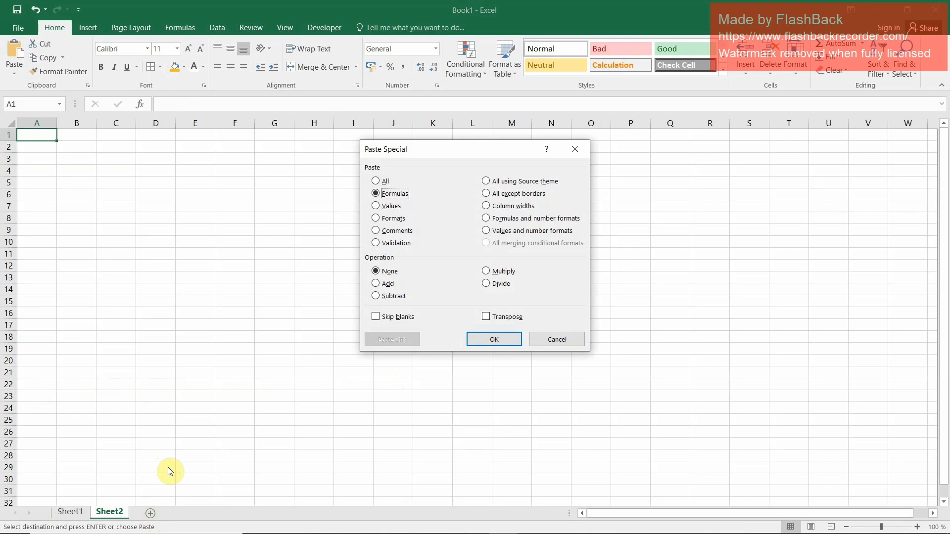
{"action": "key", "text": "Up"}
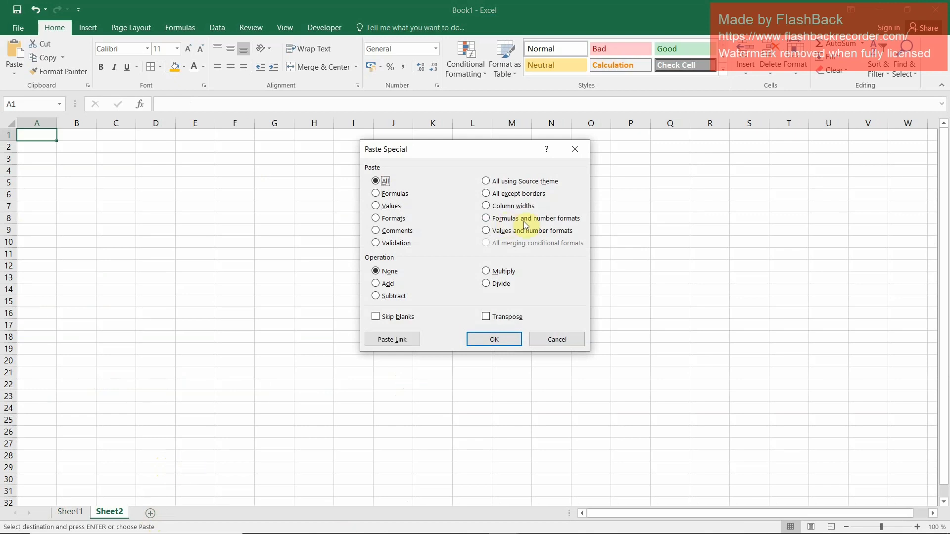
{"action": "left_click", "coordinate": [486, 317]}
{"action": "left_click", "coordinate": [494, 339]}
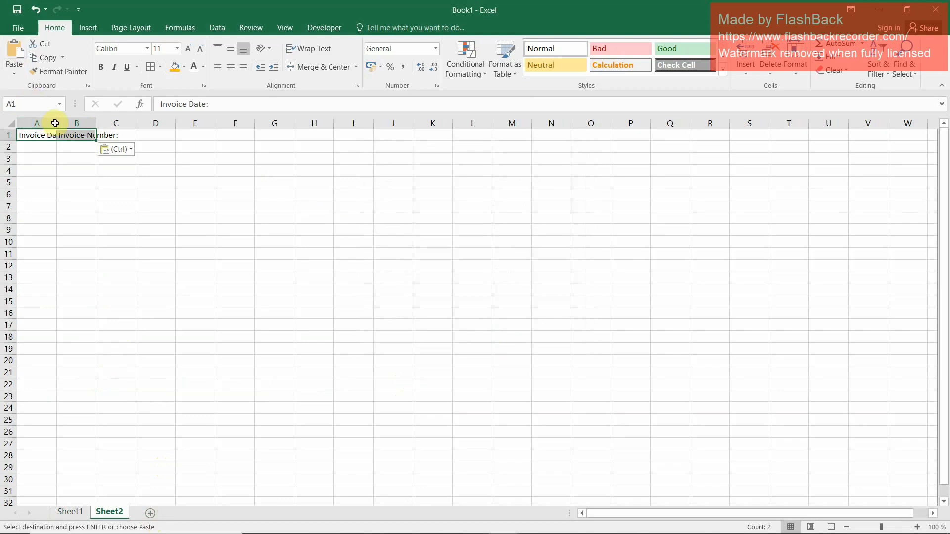
{"action": "double_click", "coordinate": [96, 122]}
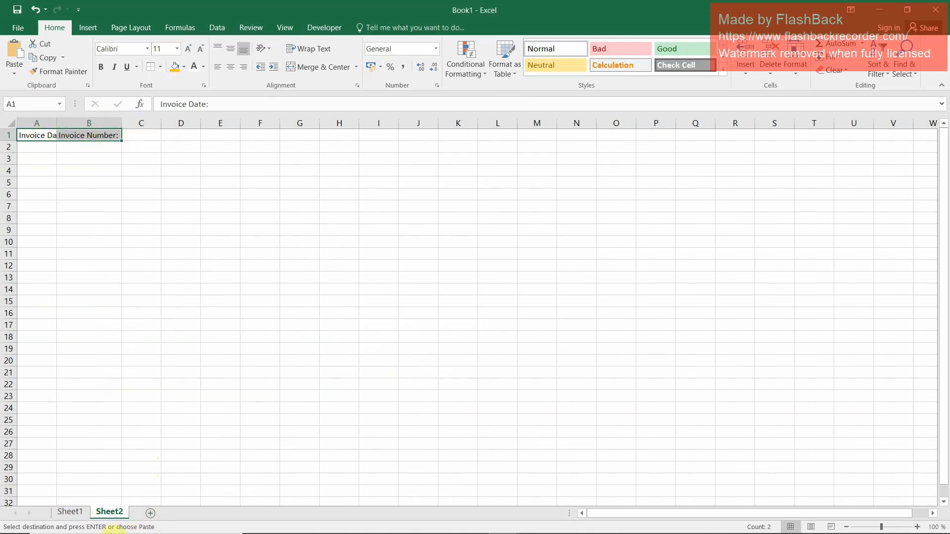
Change the Name label in F8 of Sheet1 to "Company Name:"
{"action": "left_click", "coordinate": [69, 512]}
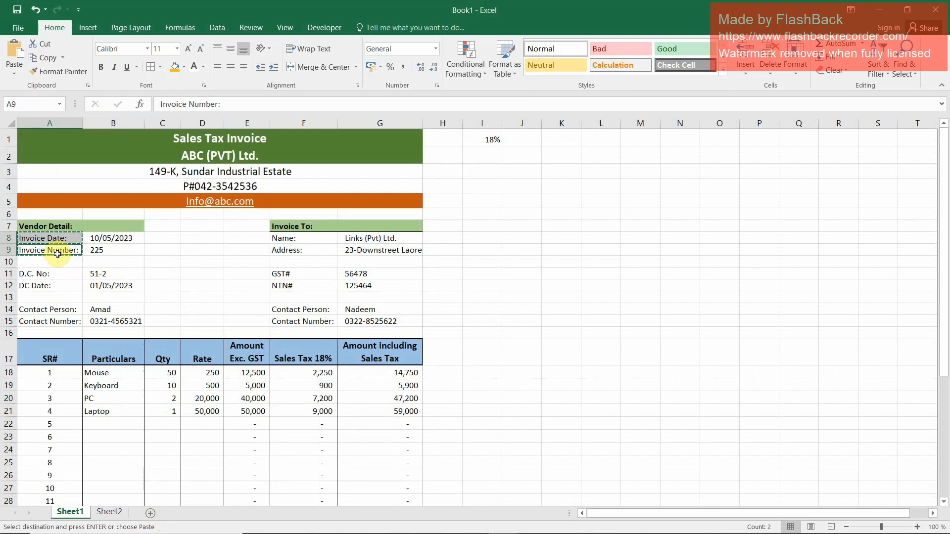
{"action": "left_click", "coordinate": [309, 238]}
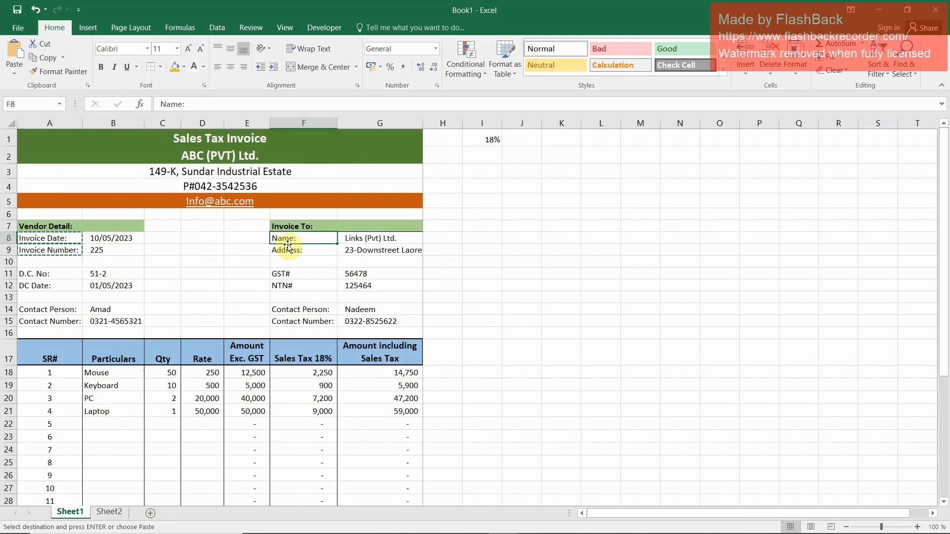
{"action": "double_click", "coordinate": [274, 236]}
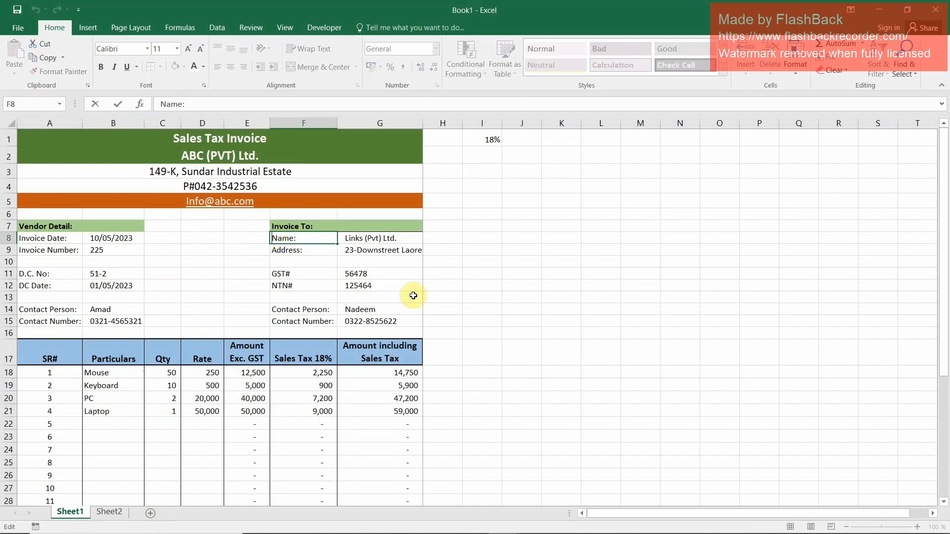
{"action": "type", "text": "Comapny"}
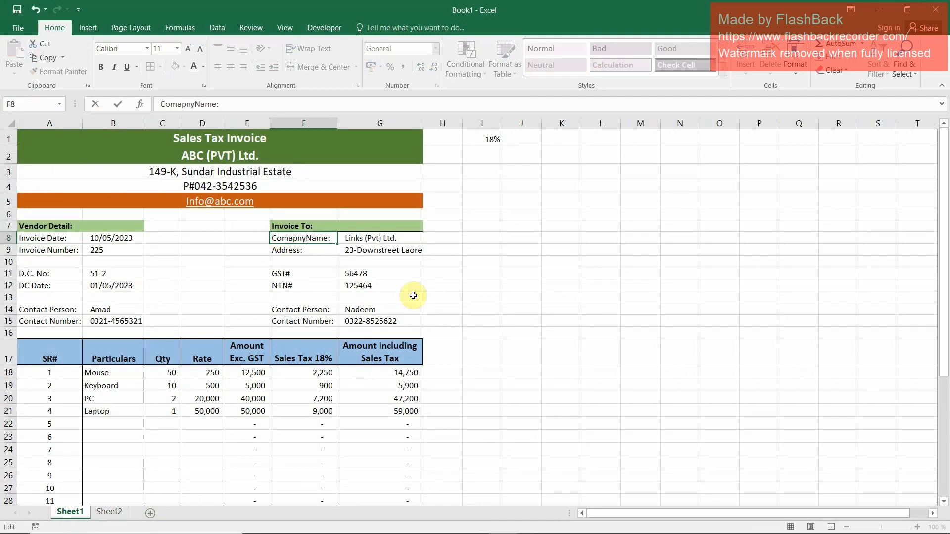
{"action": "type", "text": "any"}
{"action": "key", "text": "Return"}
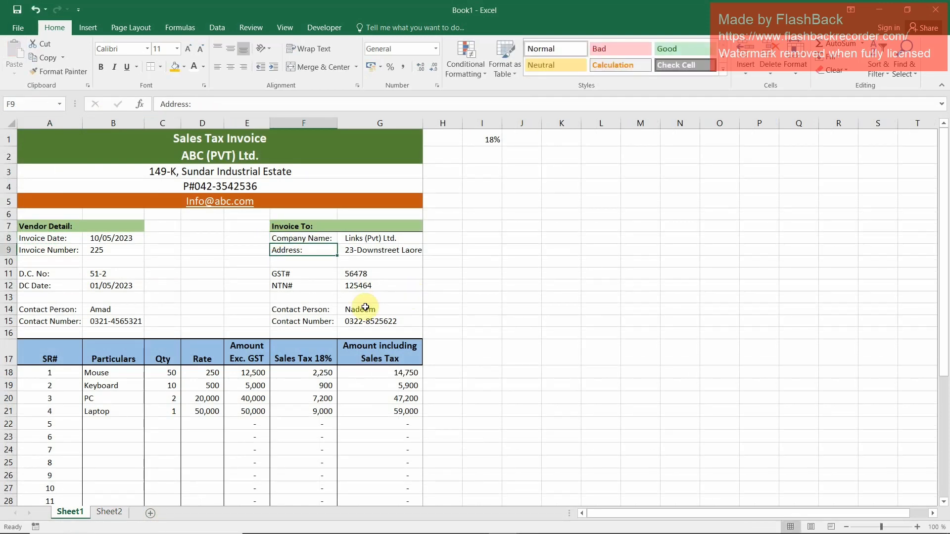
Copy the Company Name and Address labels from F8:F9 and paste them transposed at C1 of Sheet2
{"action": "left_click", "coordinate": [278, 238]}
{"action": "left_click", "coordinate": [290, 253], "text": "ctrl"}
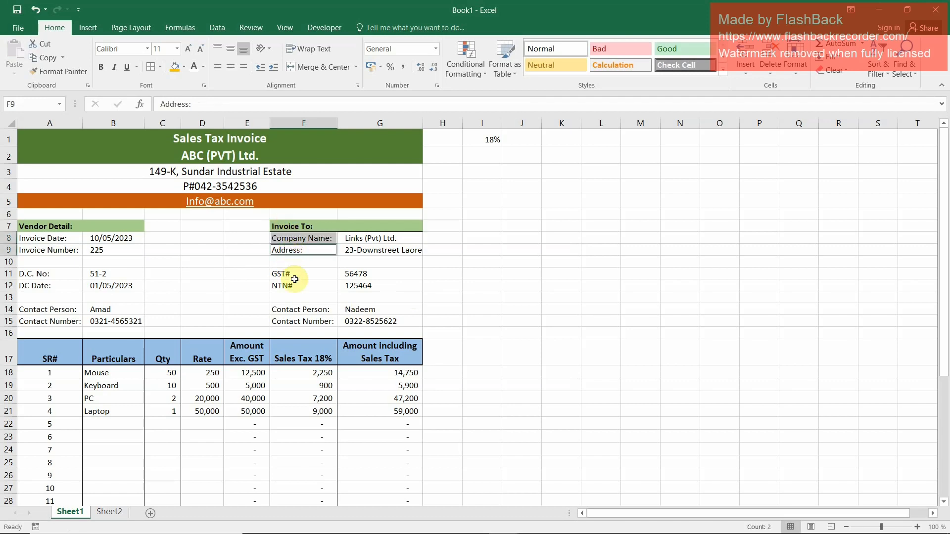
{"action": "key", "text": "ctrl+c"}
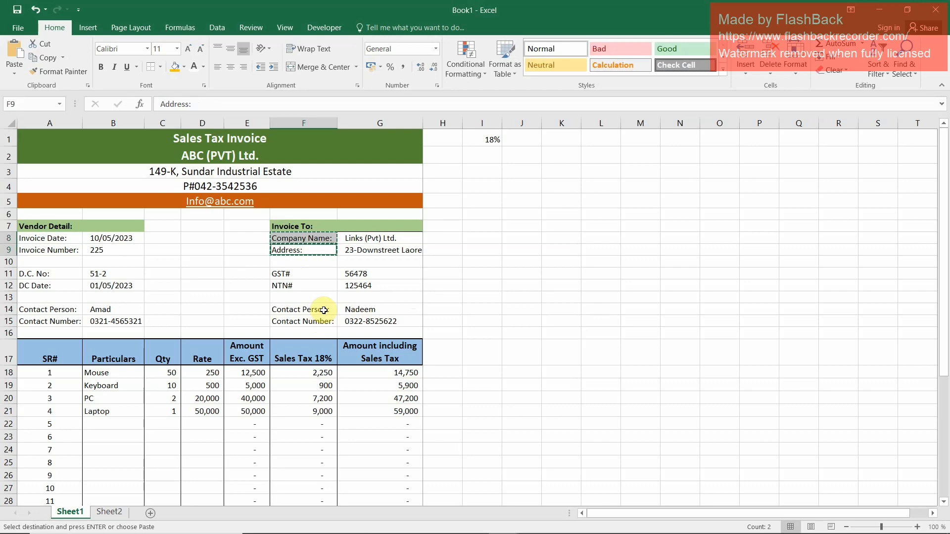
{"action": "key", "text": "ctrl+Page_Down"}
{"action": "key", "text": "Right"}
{"action": "key", "text": "Right"}
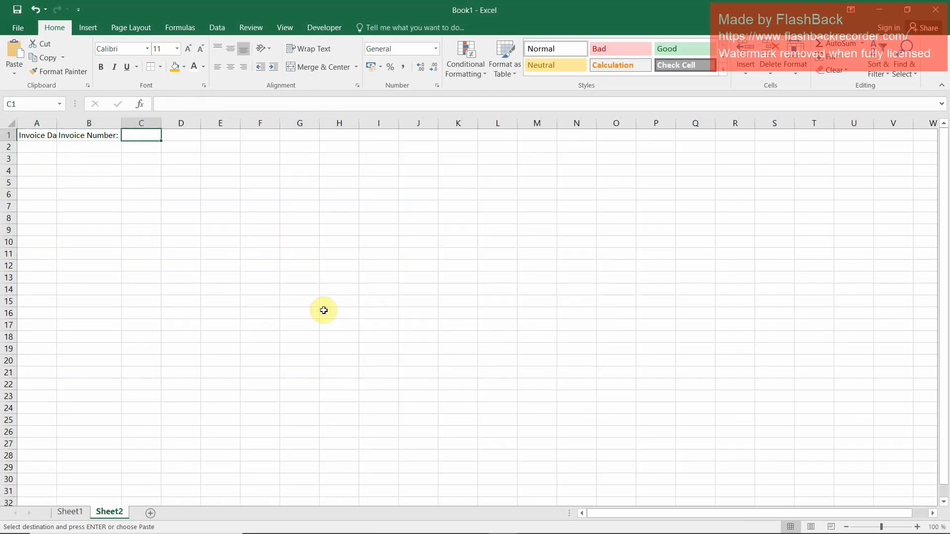
{"action": "key", "text": "alt"}
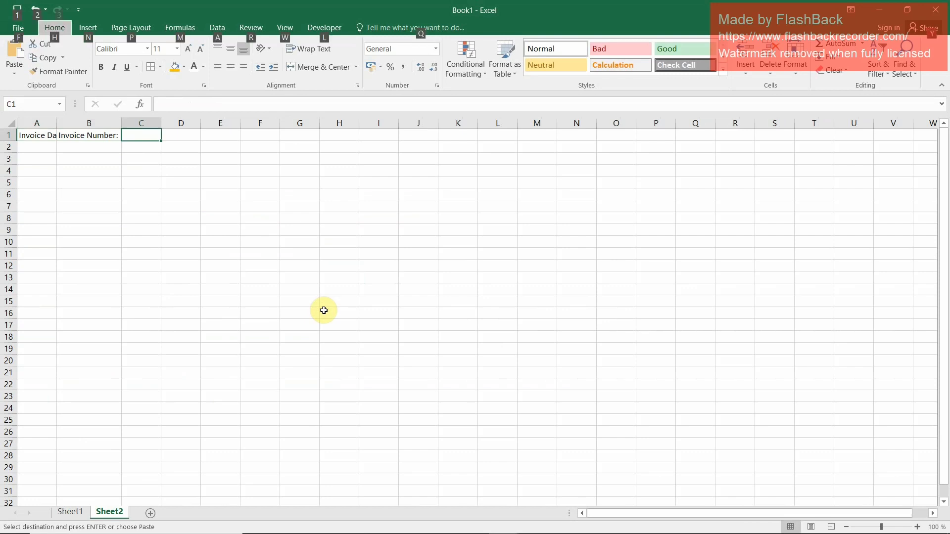
{"action": "key", "text": "Escape"}
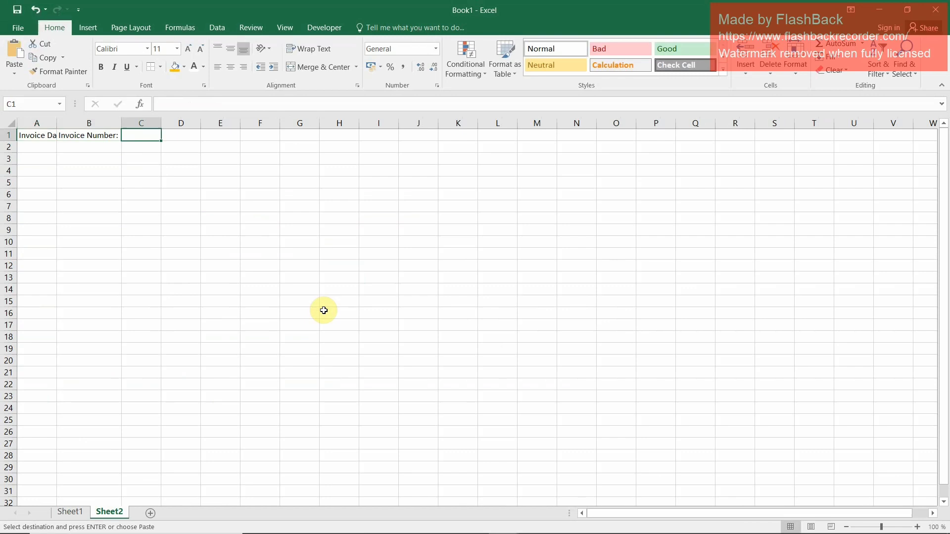
{"action": "key", "text": "ctrl+alt+v"}
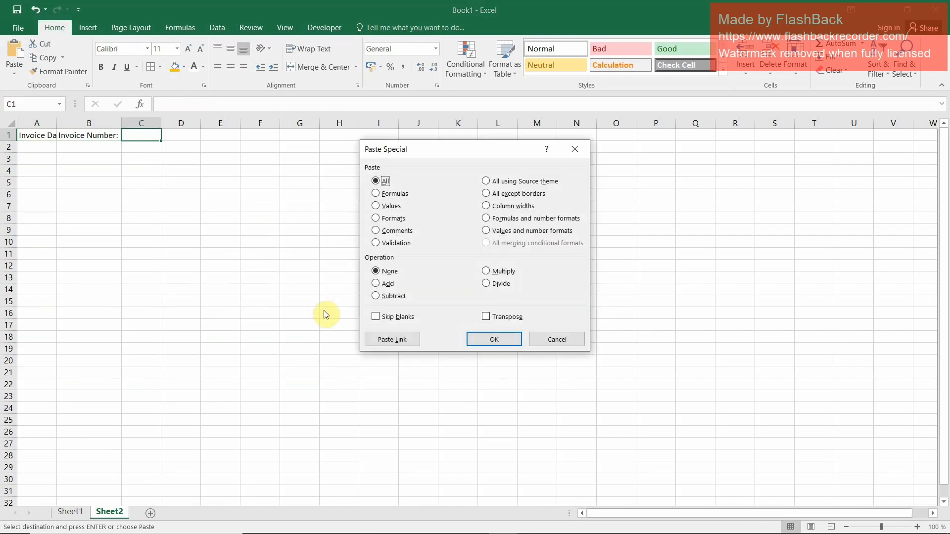
{"action": "left_click", "coordinate": [500, 319]}
{"action": "left_click", "coordinate": [500, 341]}
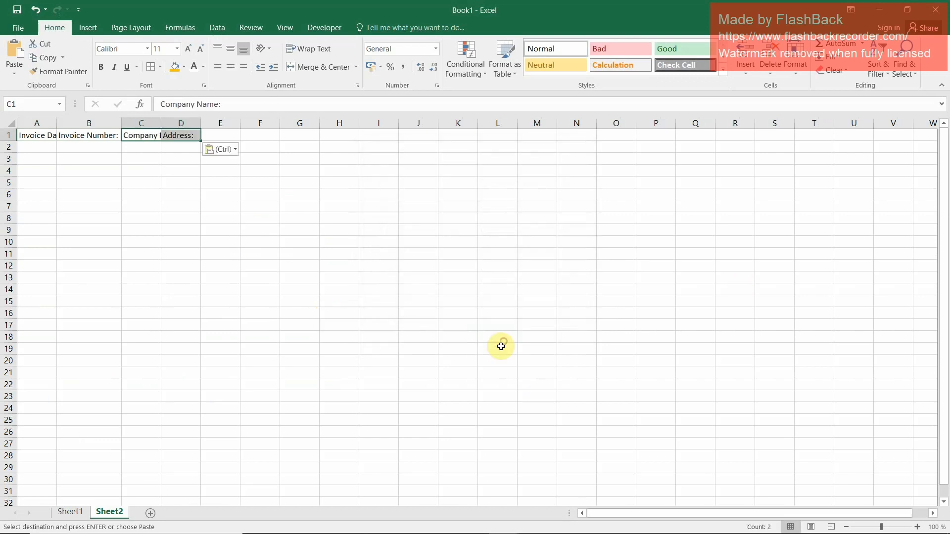
Copy the Contact Person and Contact Number labels from F14:F15 of Sheet1 and paste them transposed at E1 of Sheet2
{"action": "left_click", "coordinate": [70, 512]}
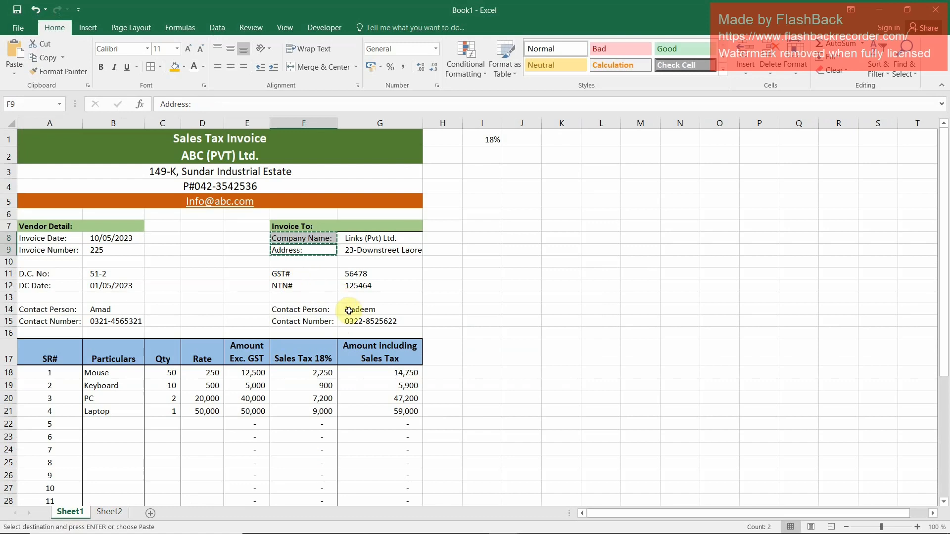
{"action": "left_click", "coordinate": [313, 311]}
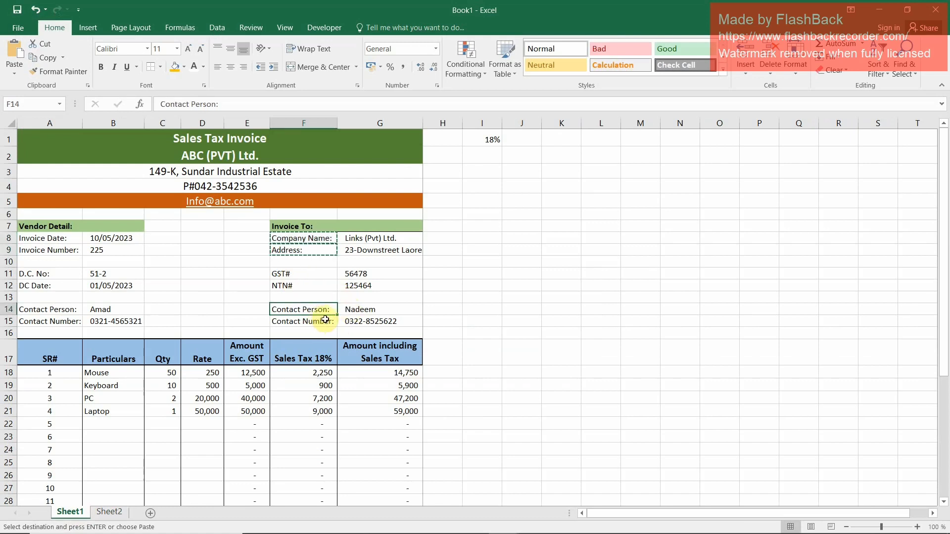
{"action": "left_click", "coordinate": [325, 320], "text": "ctrl"}
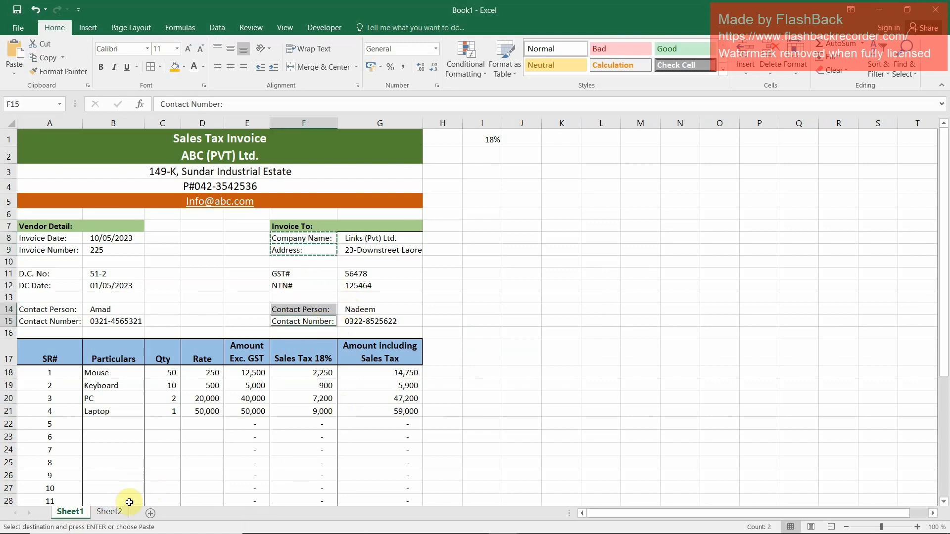
{"action": "key", "text": "ctrl+c"}
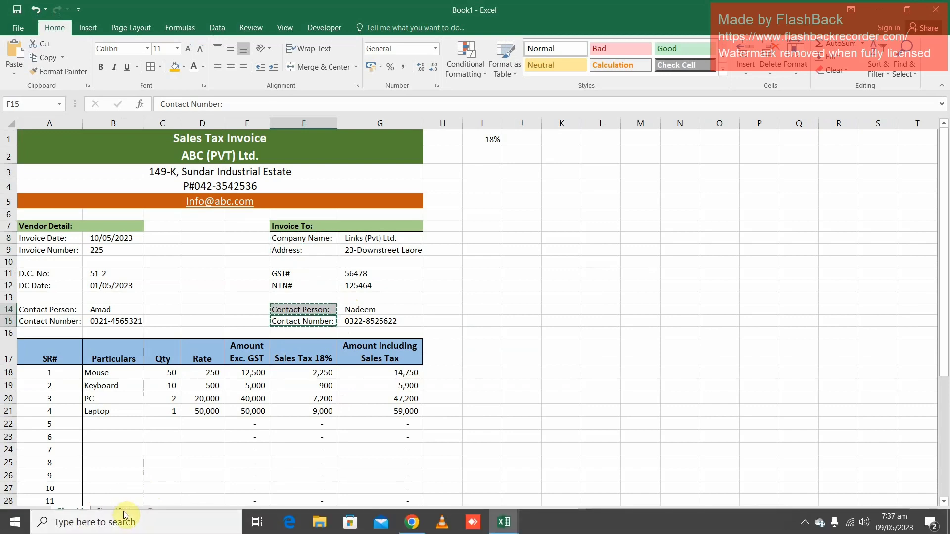
{"action": "left_click", "coordinate": [120, 509]}
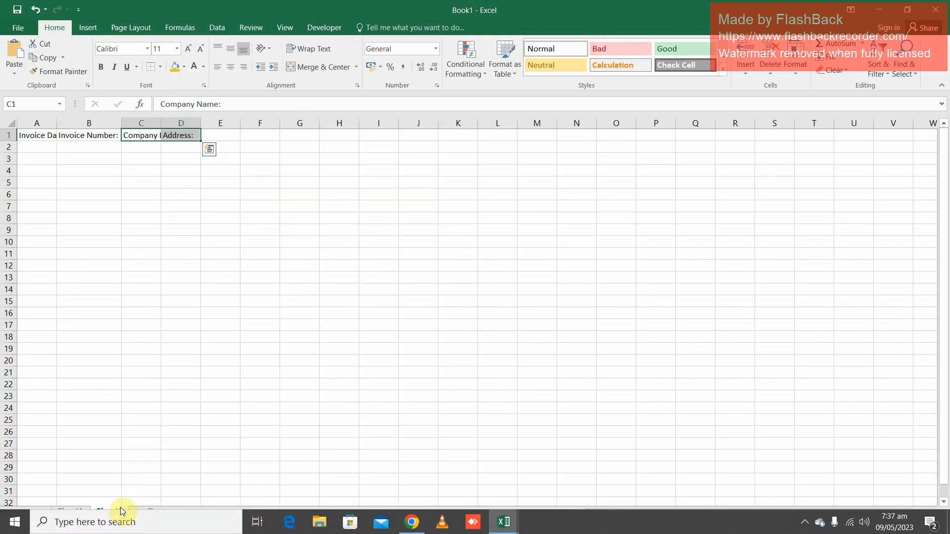
{"action": "left_click", "coordinate": [229, 136]}
{"action": "key", "text": "ctrl+alt+v"}
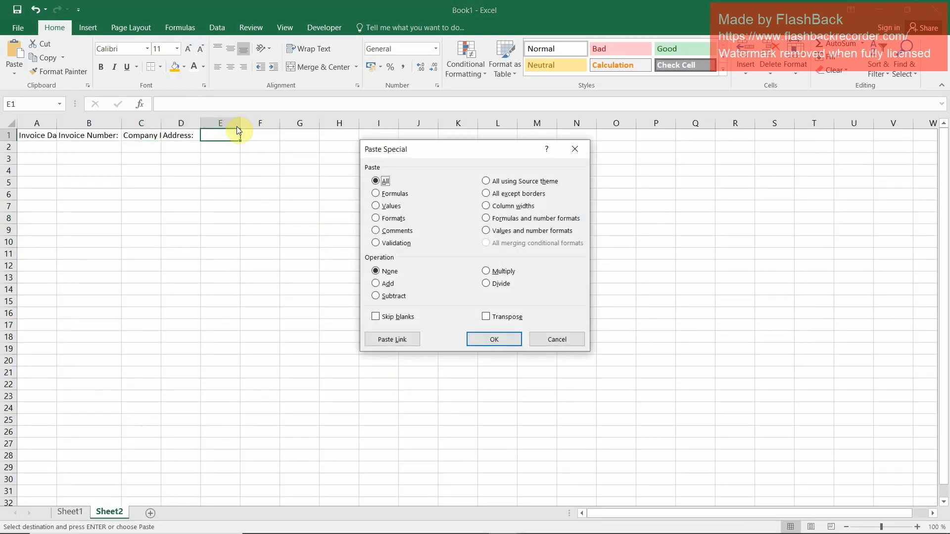
{"action": "left_click", "coordinate": [486, 316]}
{"action": "left_click", "coordinate": [494, 341]}
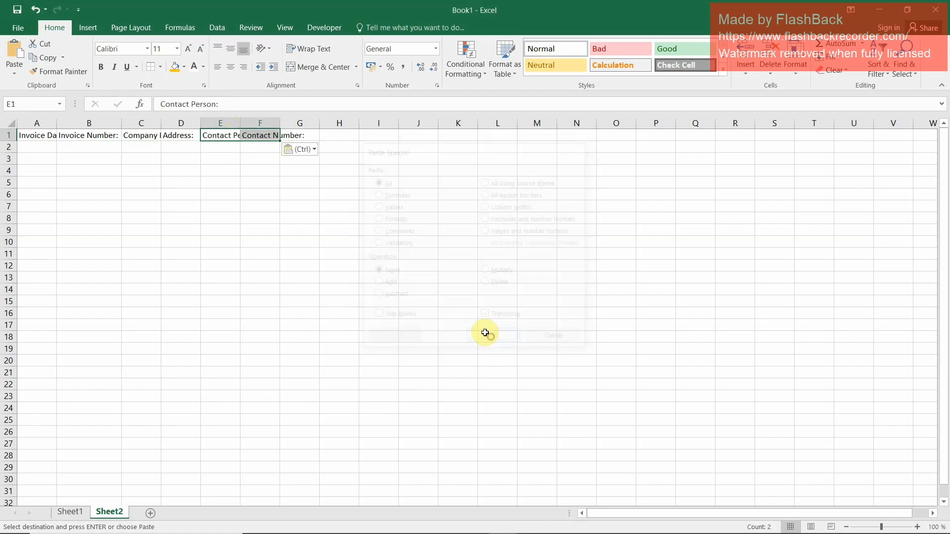
Copy the three amount and sales tax headers in E17:G17 of Sheet1 to G1 of Sheet2, autofitting column F there
{"action": "left_click", "coordinate": [73, 513]}
{"action": "scroll", "coordinate": [294, 405], "scroll_direction": "down", "scroll_amount": 5}
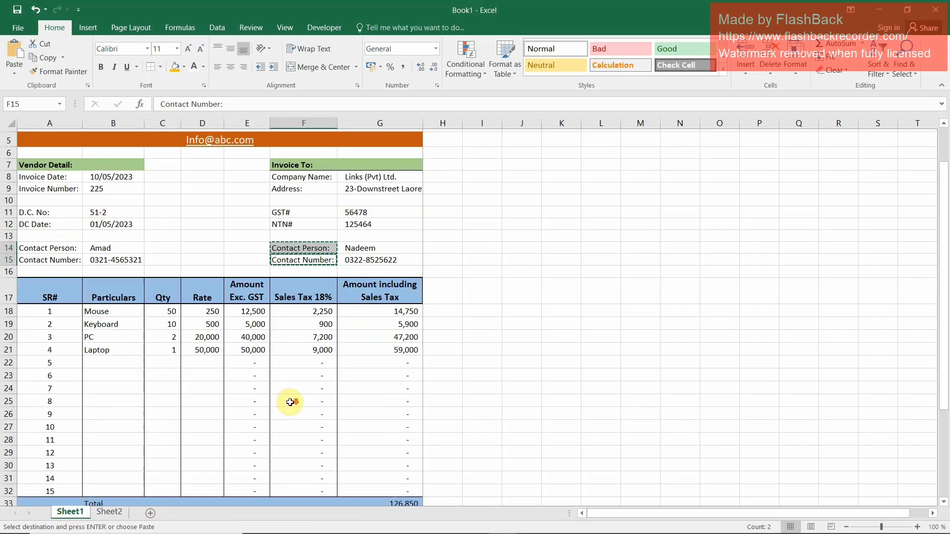
{"action": "scroll", "coordinate": [294, 405], "scroll_direction": "up", "scroll_amount": 1}
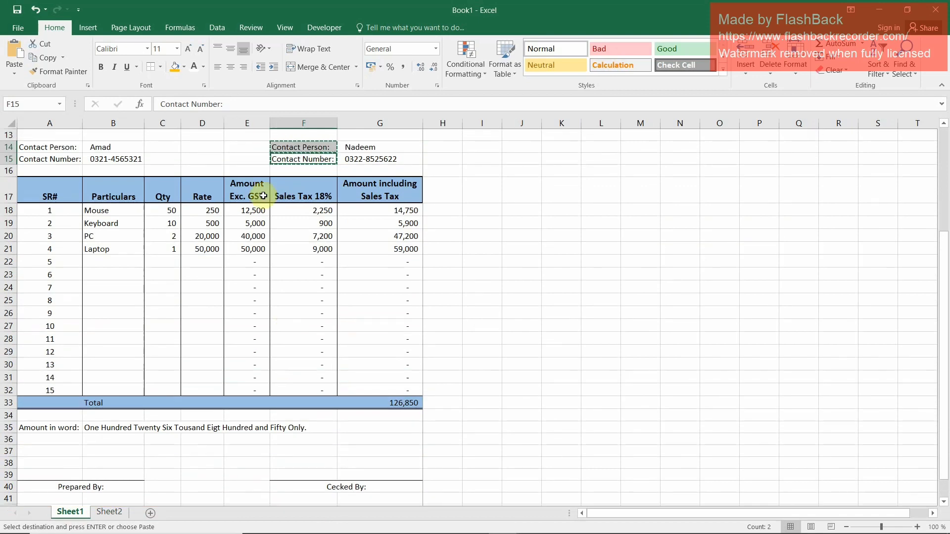
{"action": "left_click", "coordinate": [251, 199]}
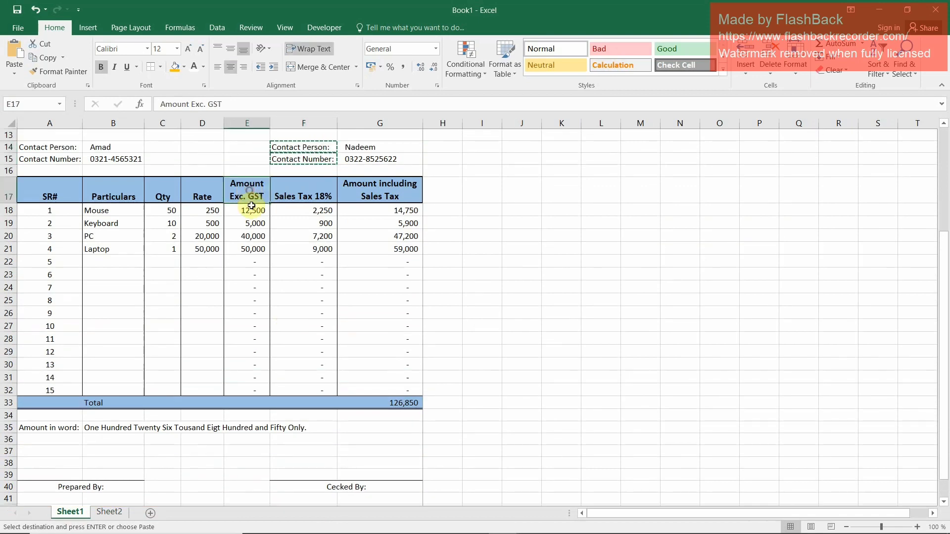
{"action": "left_click", "coordinate": [305, 193], "text": "ctrl"}
{"action": "left_click", "coordinate": [386, 191], "text": "ctrl"}
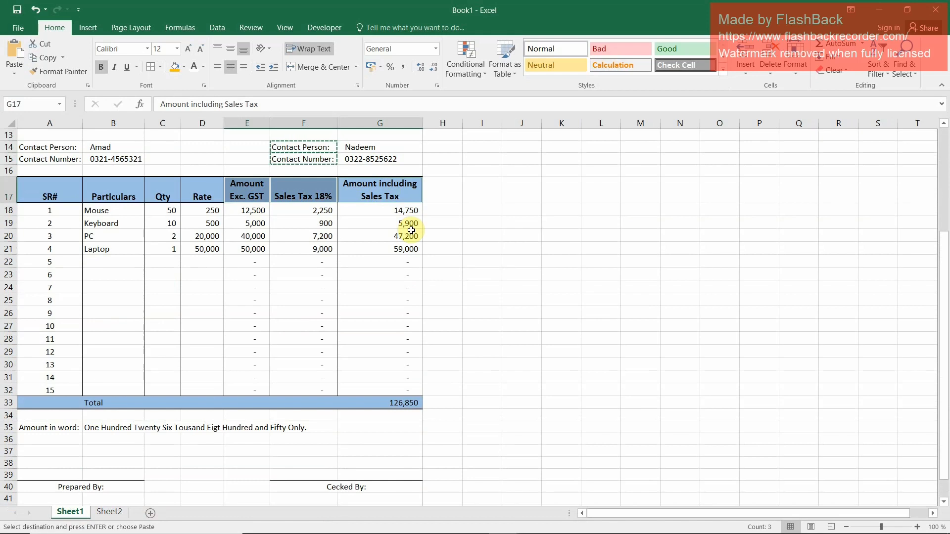
{"action": "left_click", "coordinate": [110, 513]}
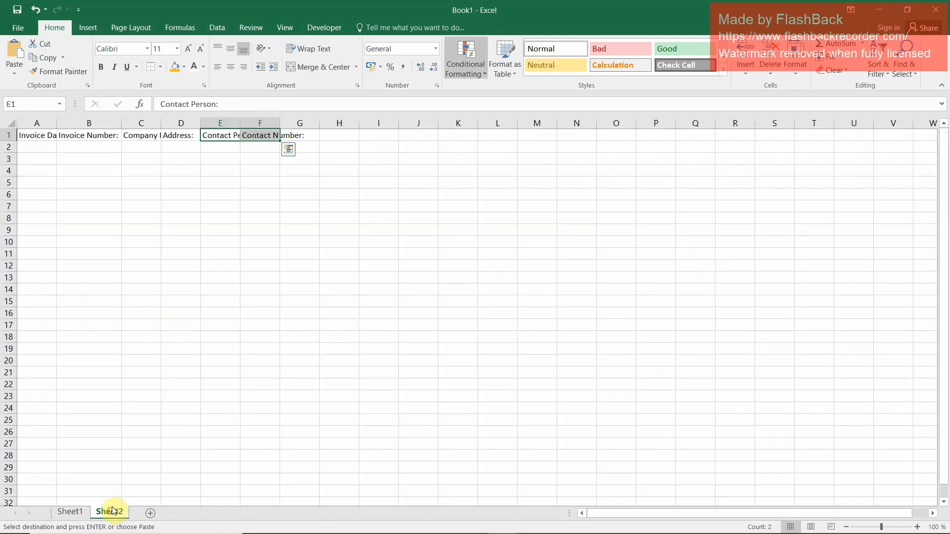
{"action": "double_click", "coordinate": [281, 122]}
{"action": "left_click", "coordinate": [322, 135]}
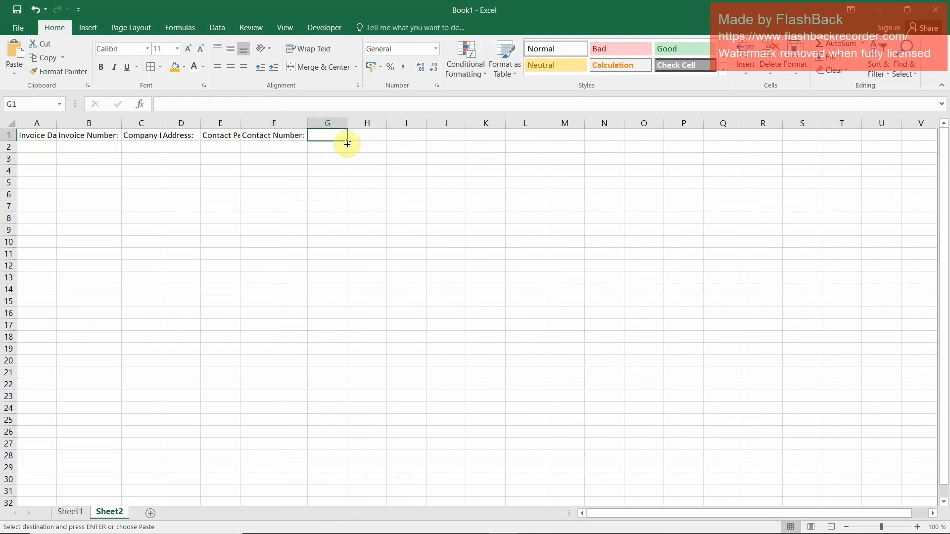
{"action": "key", "text": "ctrl+v"}
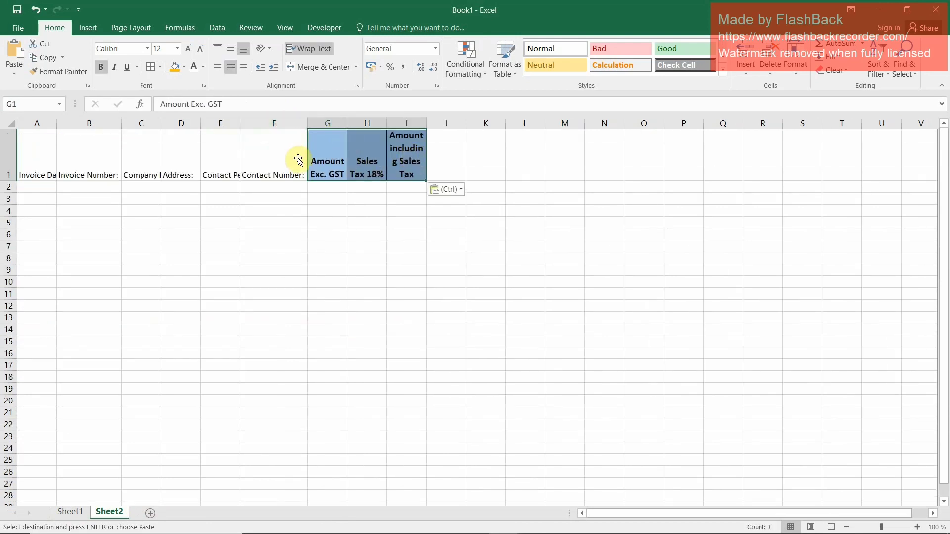
Apply the Normal cell style to the header row A1:I1 on Sheet2
{"action": "left_click", "coordinate": [388, 151]}
{"action": "left_click", "coordinate": [119, 148]}
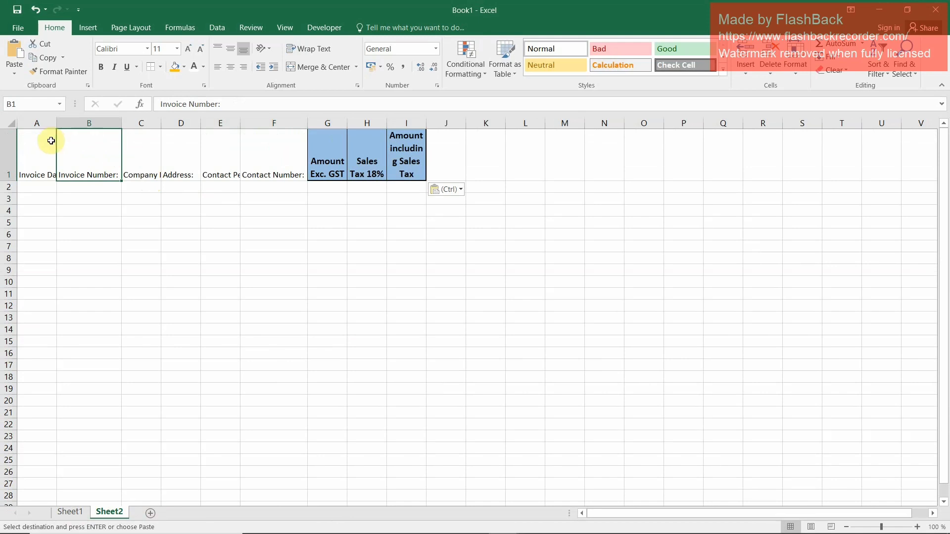
{"action": "left_click_drag", "start_coordinate": [27, 147], "coordinate": [410, 163]}
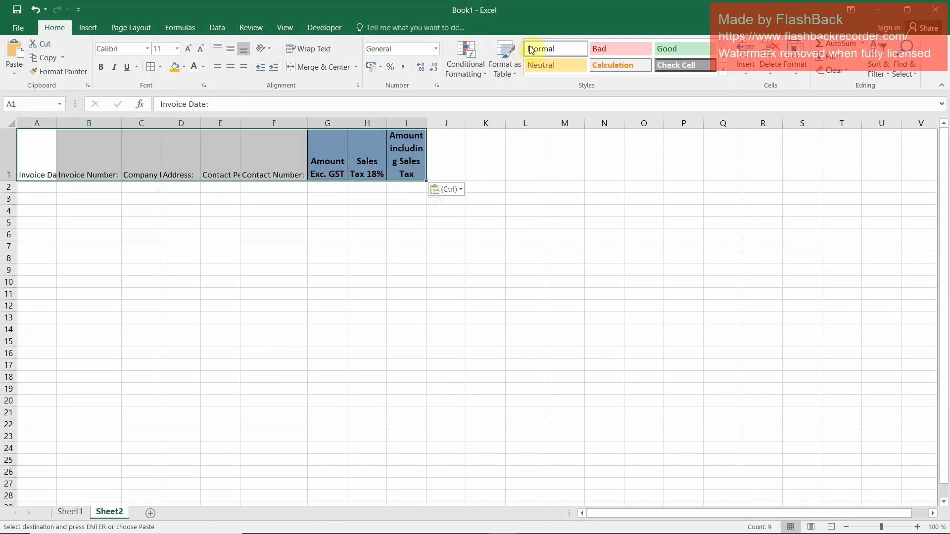
{"action": "left_click", "coordinate": [546, 50]}
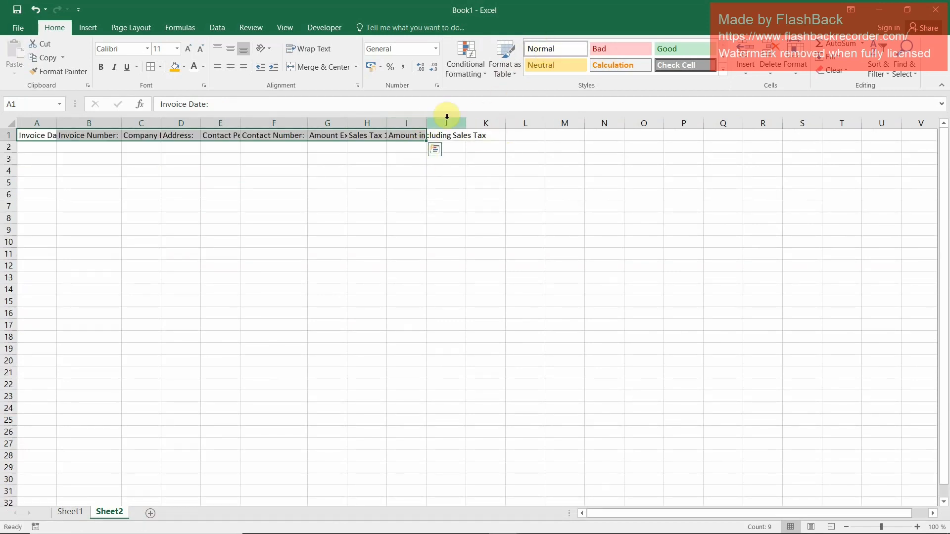
Widen columns A to I on Sheet2 so that every header in row 1 fits its column
{"action": "double_click", "coordinate": [428, 122]}
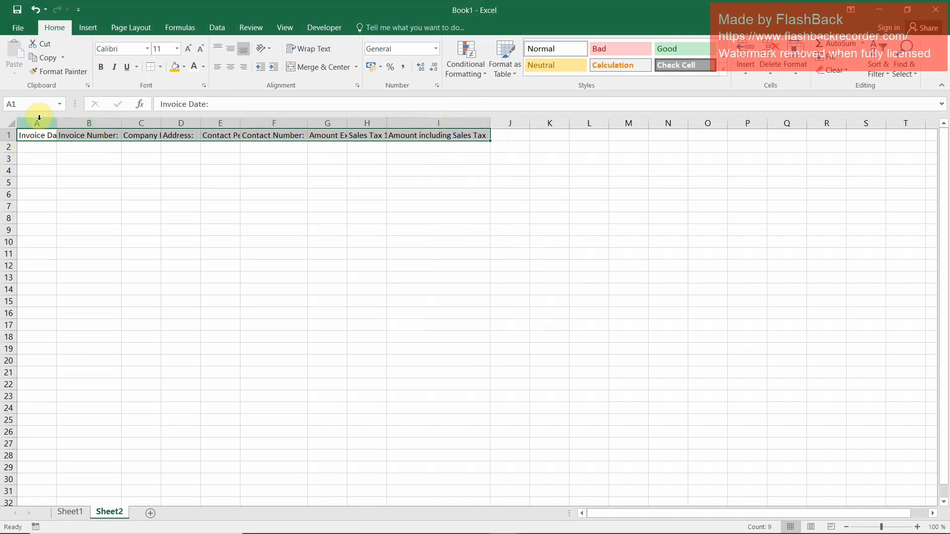
{"action": "left_click_drag", "start_coordinate": [59, 120], "coordinate": [73, 122]}
{"action": "left_click_drag", "start_coordinate": [137, 127], "coordinate": [342, 120]}
{"action": "left_click_drag", "start_coordinate": [408, 121], "coordinate": [582, 128]}
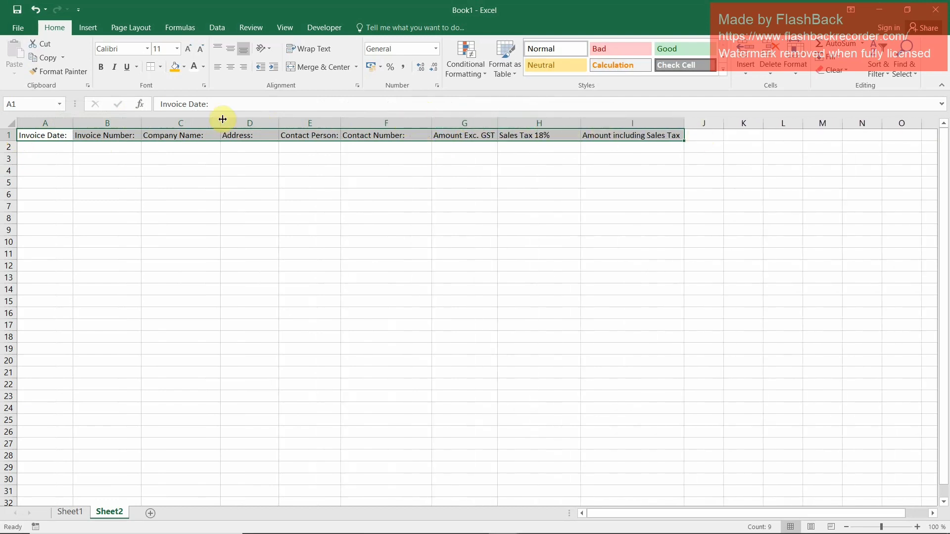
Remove the trailing colons from the Invoice Number and Invoice Date headers in B1 and A1
{"action": "left_click", "coordinate": [130, 135]}
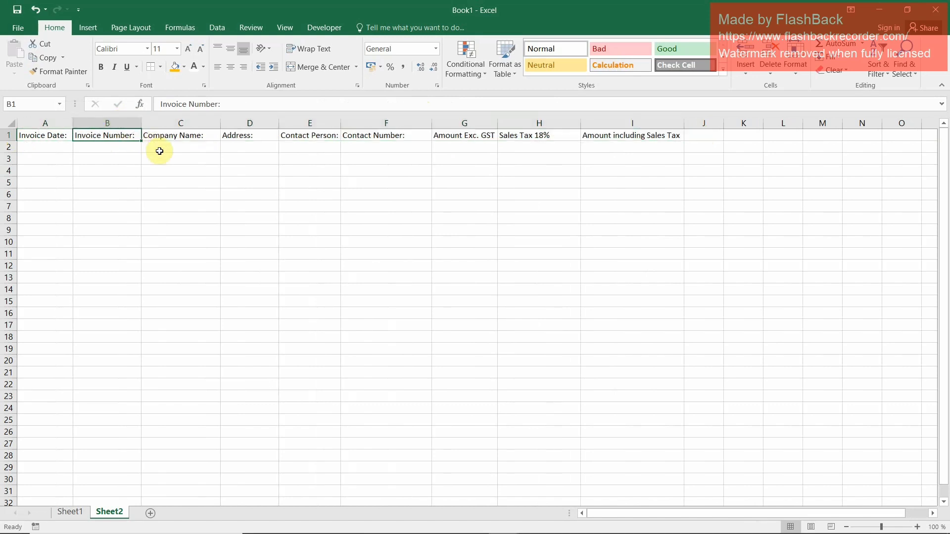
{"action": "double_click", "coordinate": [134, 135]}
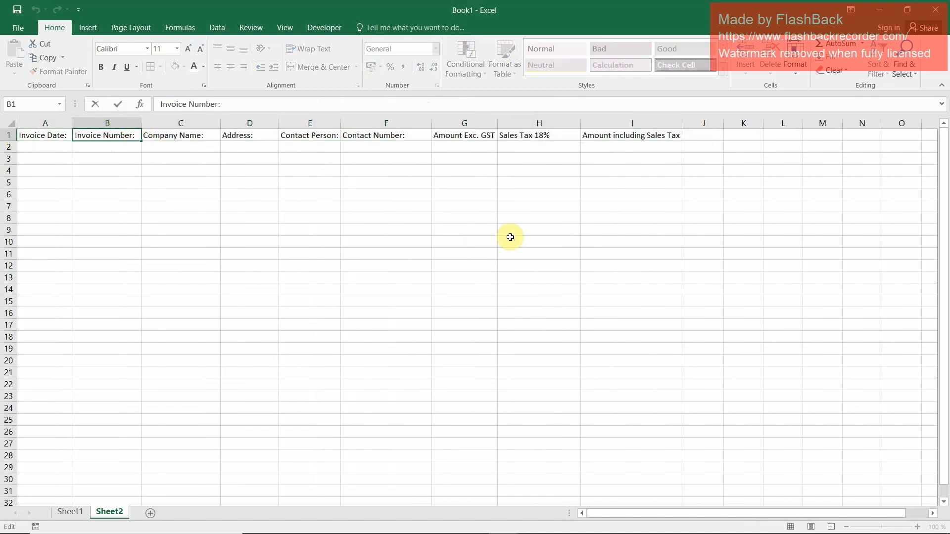
{"action": "key", "text": "Return"}
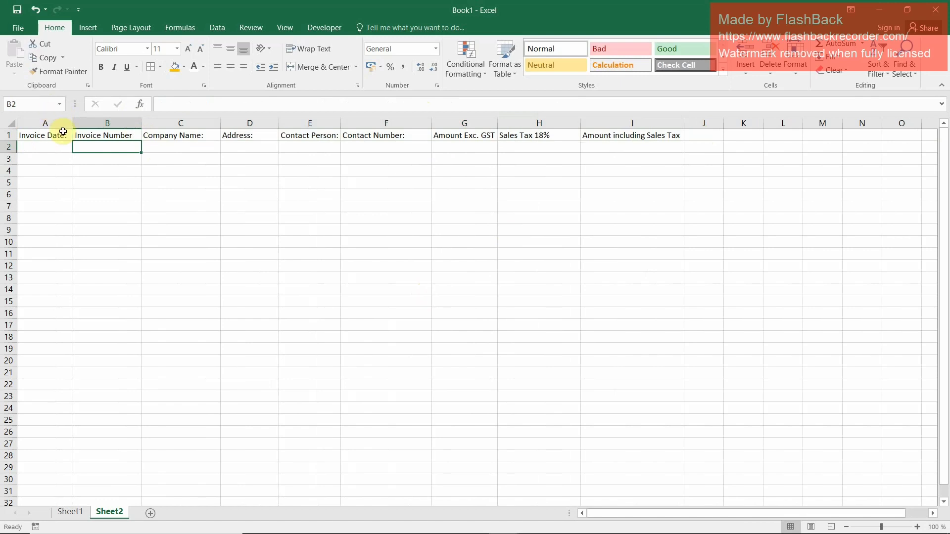
{"action": "double_click", "coordinate": [68, 135]}
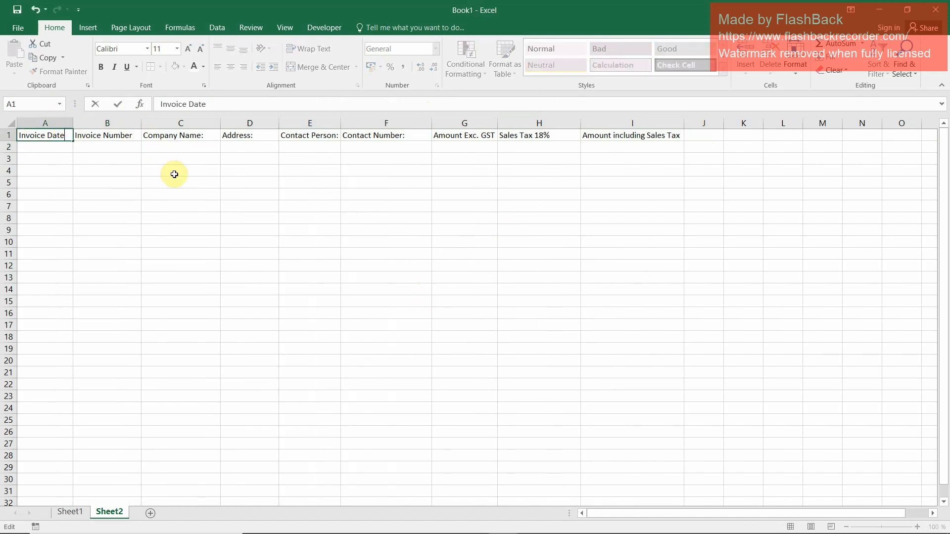
{"action": "key", "text": "Return"}
Remove the trailing colons from the Company Name and Address headers in C1 and D1
{"action": "key", "text": "Up"}
{"action": "key", "text": "Right"}
{"action": "key", "text": "Right"}
{"action": "key", "text": "Right"}
{"action": "key", "text": "Left"}
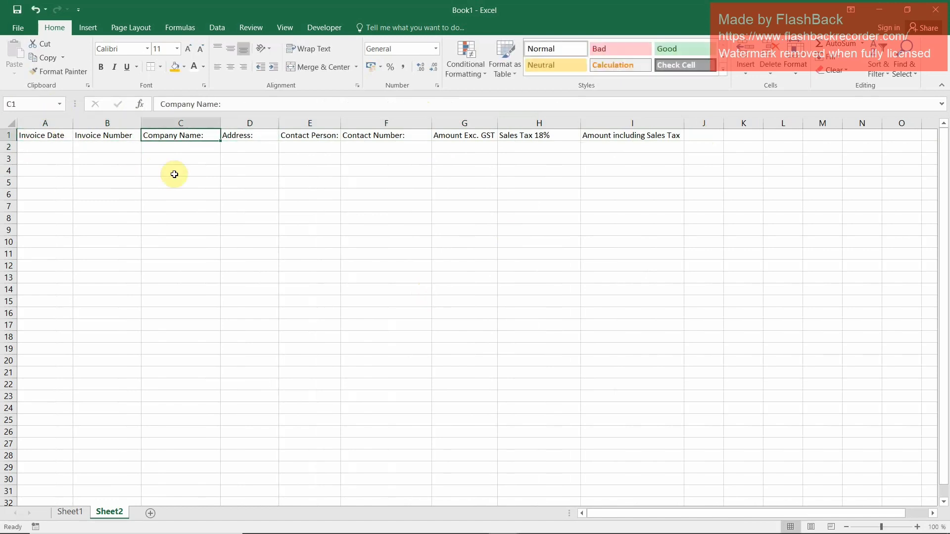
{"action": "key", "text": "F2"}
{"action": "key", "text": "Escape"}
{"action": "key", "text": "Right"}
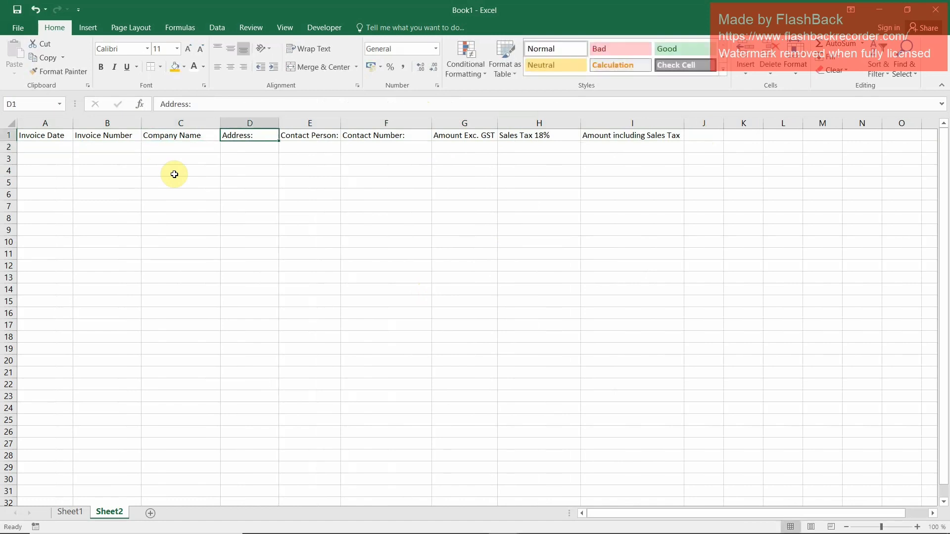
{"action": "key", "text": "F2"}
{"action": "key", "text": "Right"}
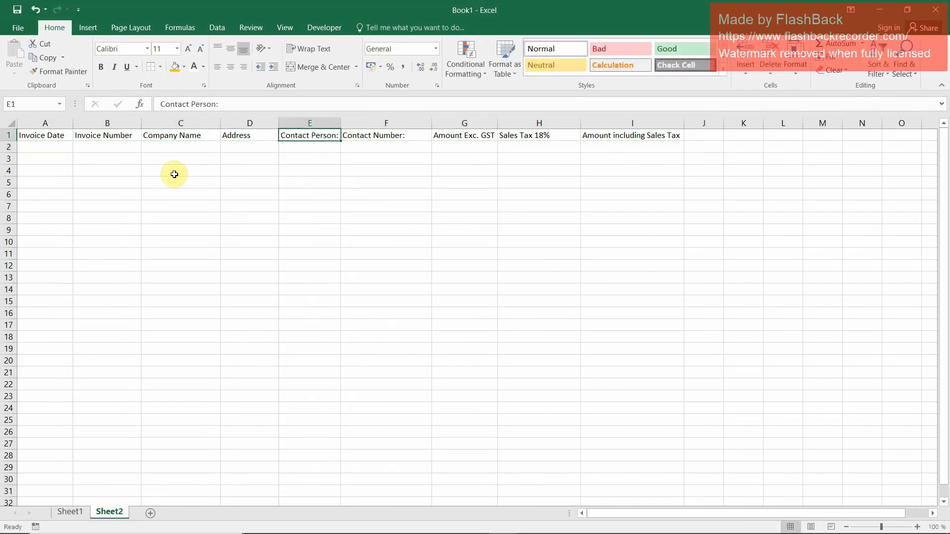
Remove the trailing colons from the Contact Person and Contact Number headers in E1 and F1
{"action": "key", "text": "F2"}
{"action": "key", "text": "ctrl+Return"}
{"action": "key", "text": "Right"}
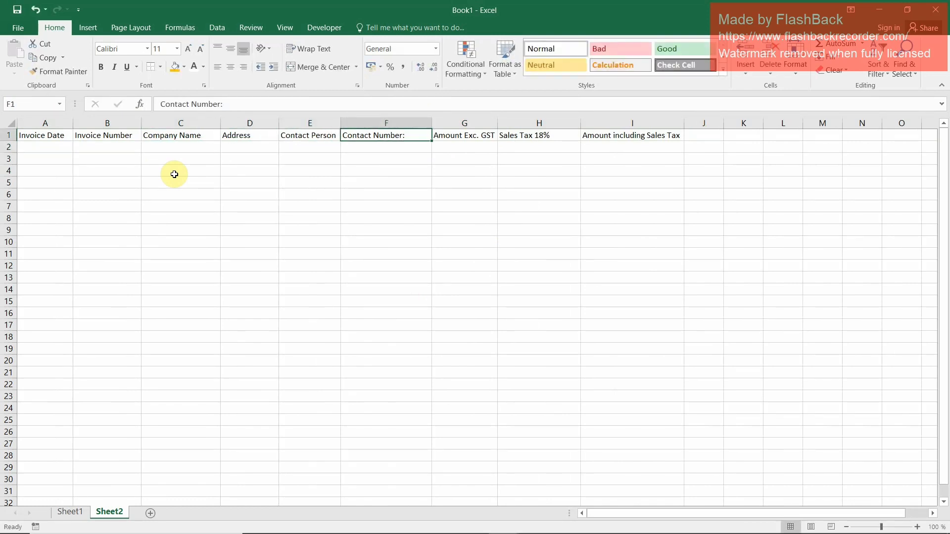
{"action": "key", "text": "F2"}
{"action": "key", "text": "BackSpace"}
{"action": "key", "text": "Return"}
{"action": "key", "text": "Up"}
{"action": "key", "text": "Right"}
{"action": "key", "text": "Right"}
{"action": "key", "text": "Right"}
{"action": "key", "text": "Right"}
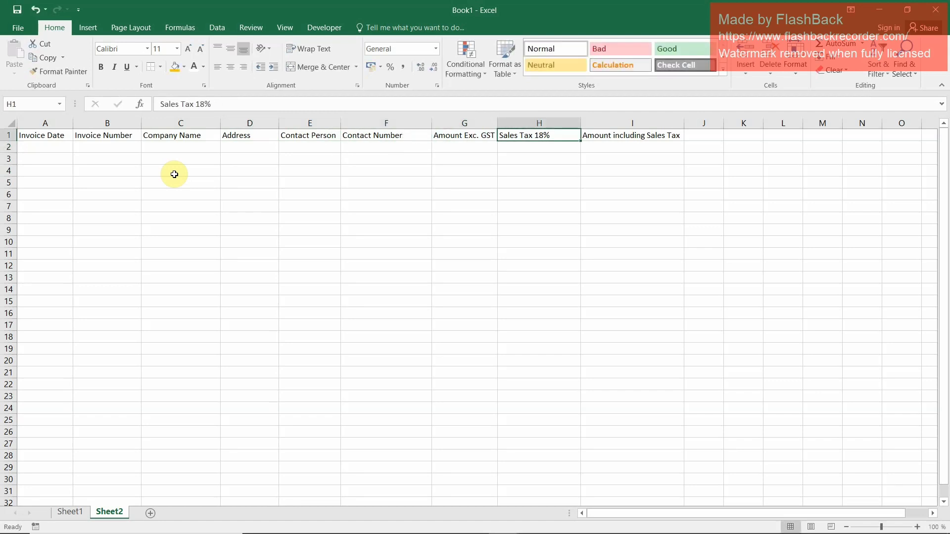
{"action": "key", "text": "Left"}
{"action": "key", "text": "Left"}
{"action": "key", "text": "Left"}
{"action": "key", "text": "Left"}
{"action": "key", "text": "Left"}
{"action": "key", "text": "Left"}
{"action": "key", "text": "Left"}
{"action": "key", "text": "Left"}
{"action": "key", "text": "Left"}
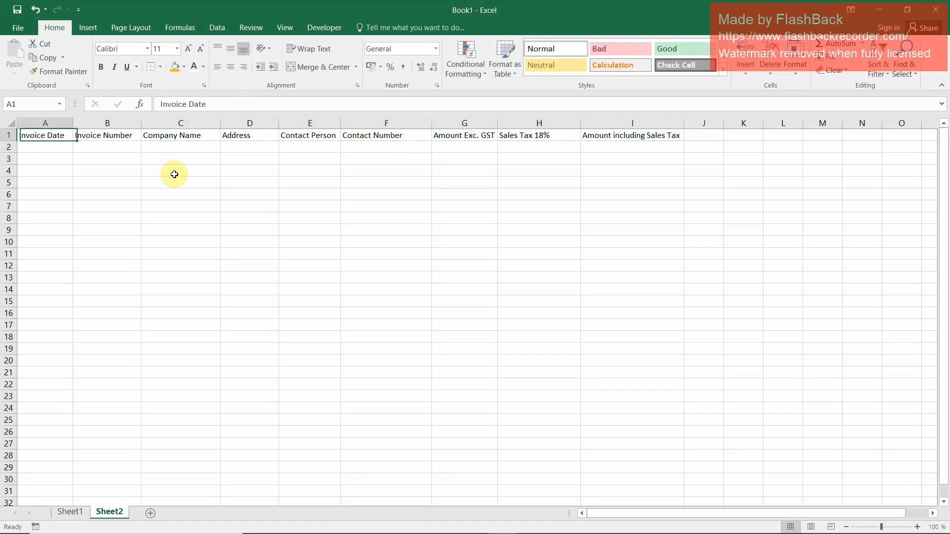
Copy the invoice date and invoice number values from B8:B9 of Sheet1 and paste them transposed at A2 of Sheet2
{"action": "left_click", "coordinate": [78, 512]}
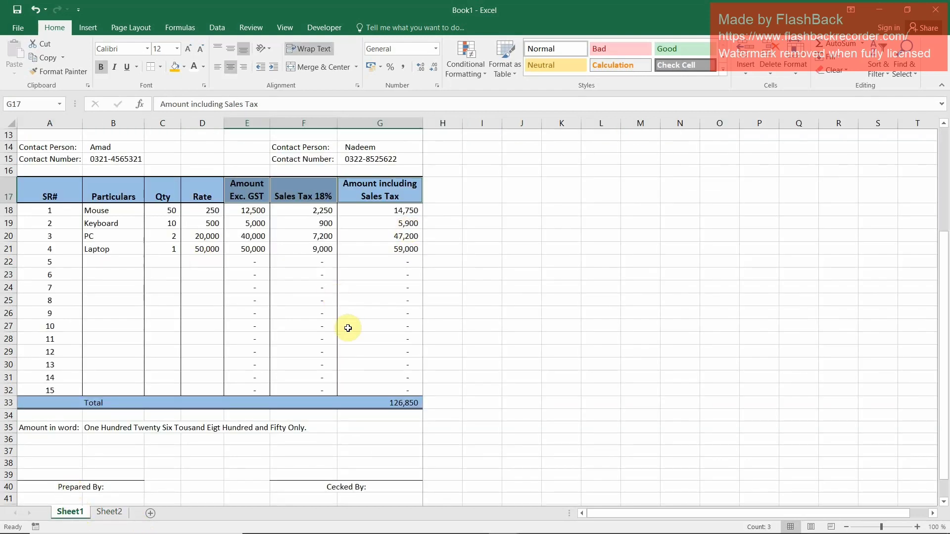
{"action": "scroll", "coordinate": [348, 329], "scroll_direction": "up", "scroll_amount": 4}
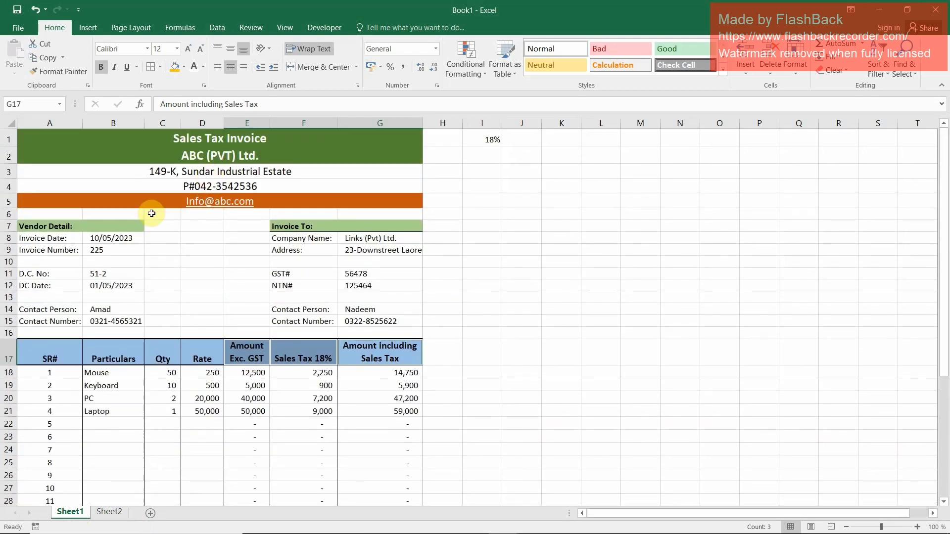
{"action": "left_click", "coordinate": [109, 241]}
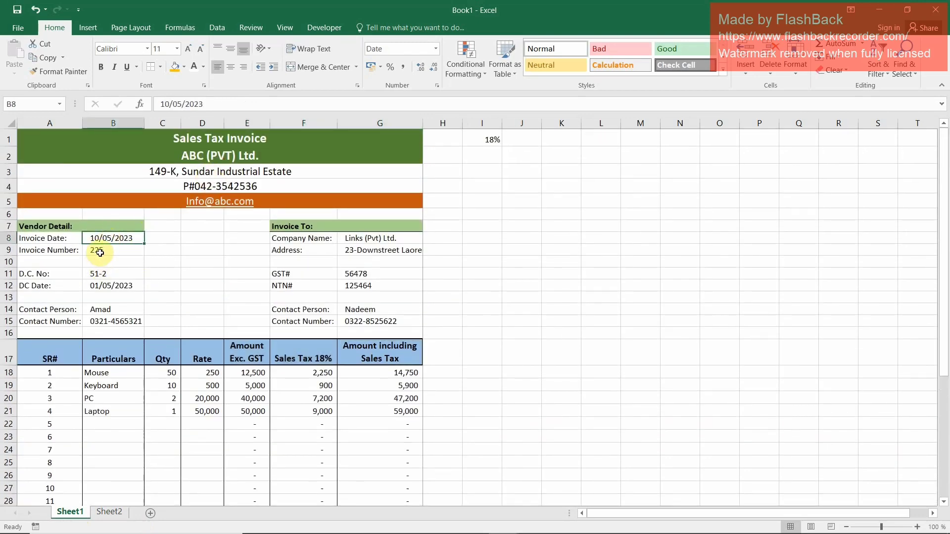
{"action": "left_click", "coordinate": [104, 254], "text": "ctrl"}
{"action": "key", "text": "ctrl+c"}
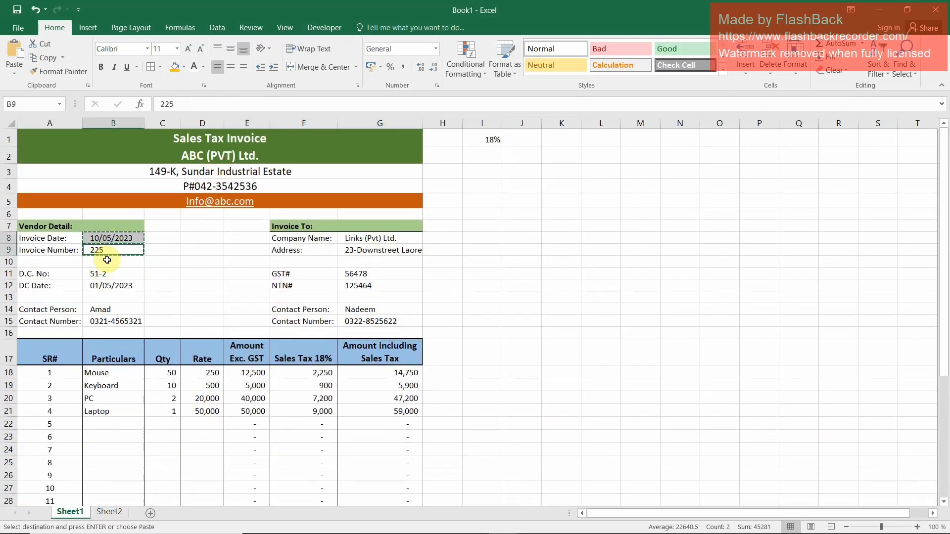
{"action": "left_click", "coordinate": [108, 513]}
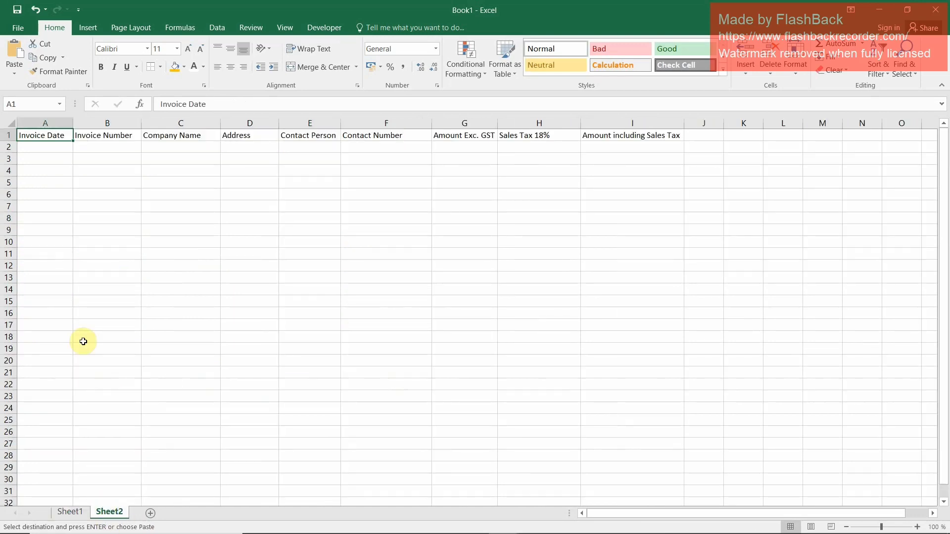
{"action": "left_click", "coordinate": [42, 151]}
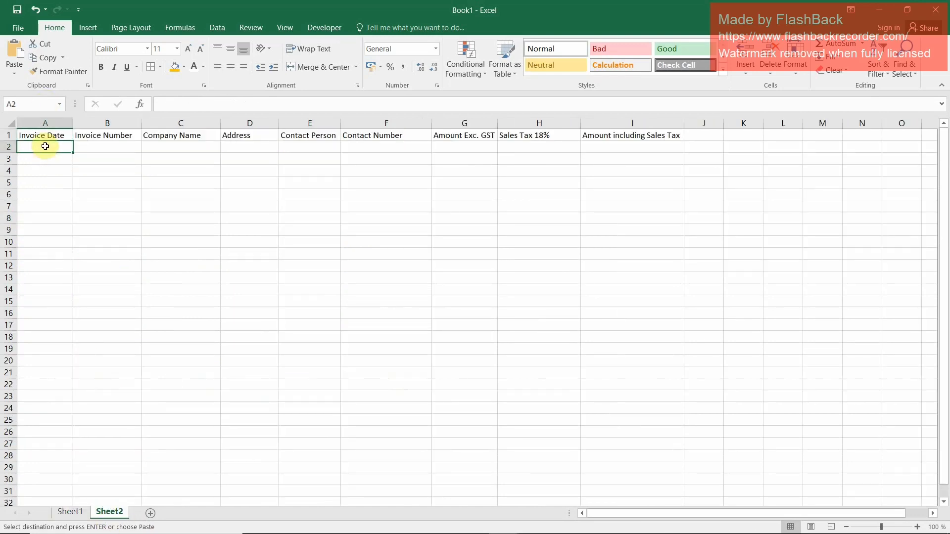
{"action": "key", "text": "ctrl+alt+v"}
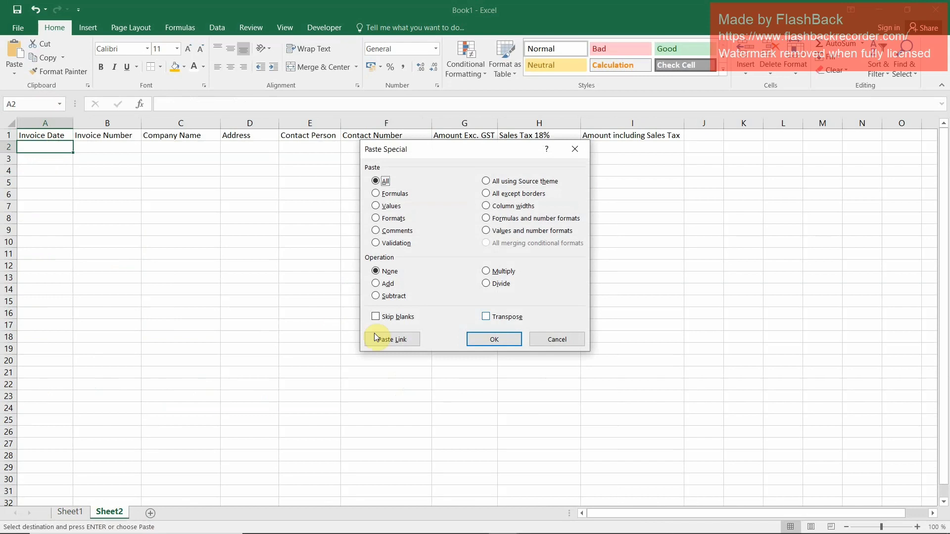
{"action": "left_click", "coordinate": [502, 317]}
{"action": "left_click", "coordinate": [494, 339]}
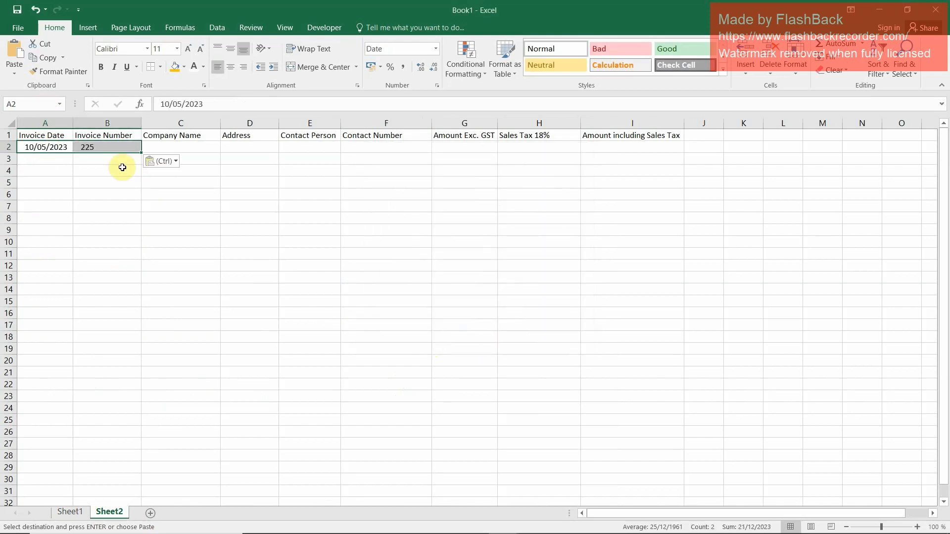
Copy the company name and address values from G8:G9 of Sheet1 and paste them transposed at C2 of Sheet2
{"action": "left_click", "coordinate": [161, 147]}
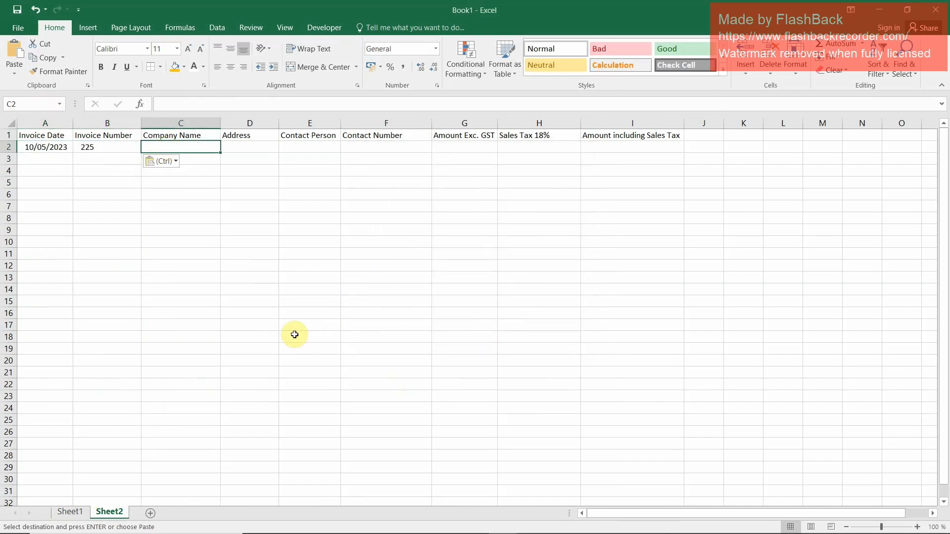
{"action": "key", "text": "alt+Tab"}
{"action": "key", "text": "alt+Tab"}
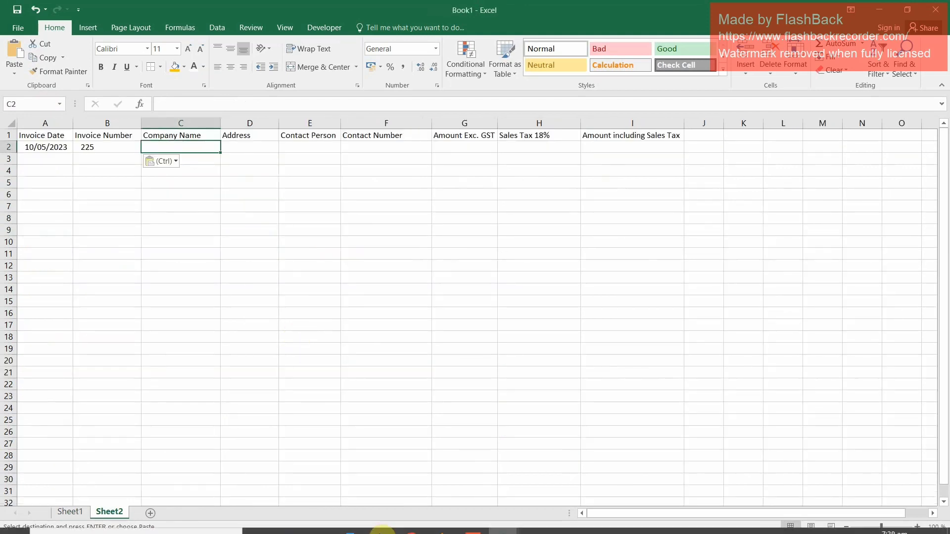
{"action": "left_click", "coordinate": [64, 510]}
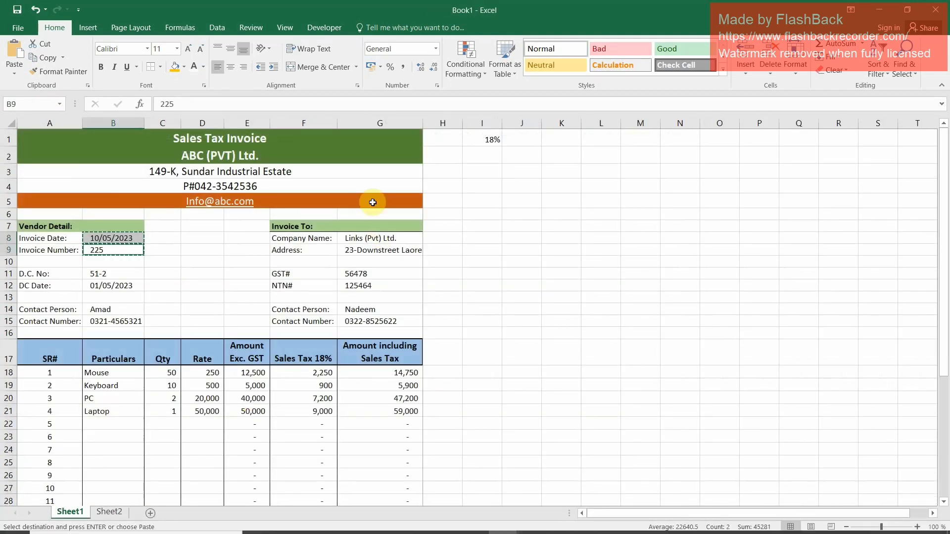
{"action": "left_click", "coordinate": [369, 238]}
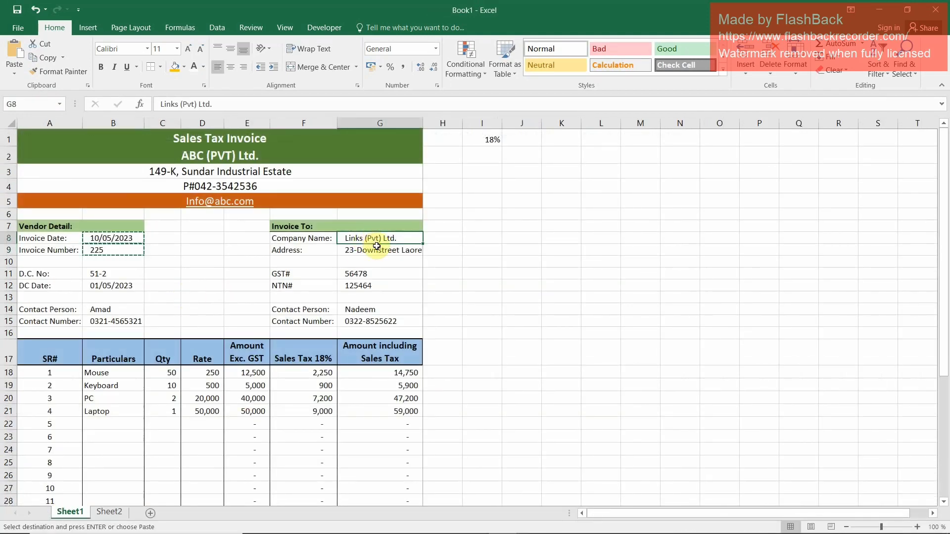
{"action": "left_click", "coordinate": [377, 252], "text": "ctrl"}
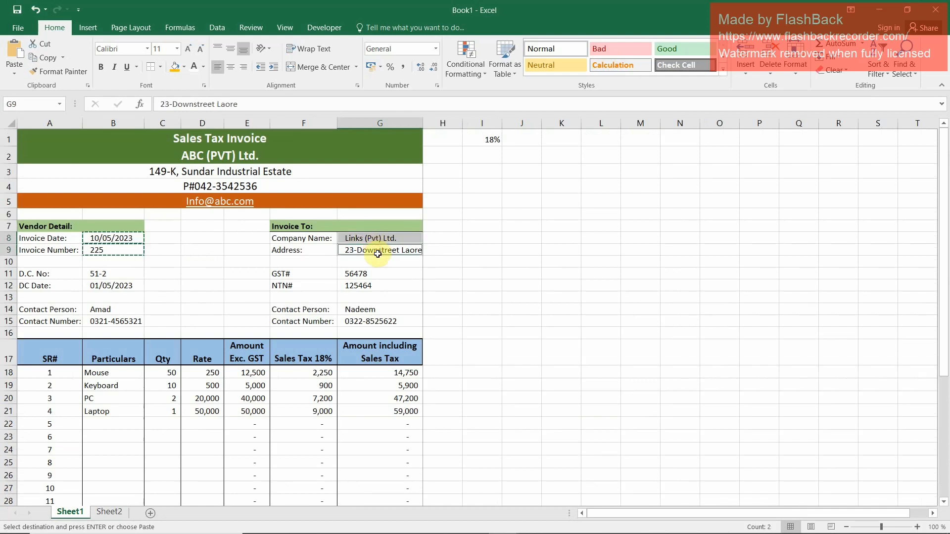
{"action": "key", "text": "ctrl+c"}
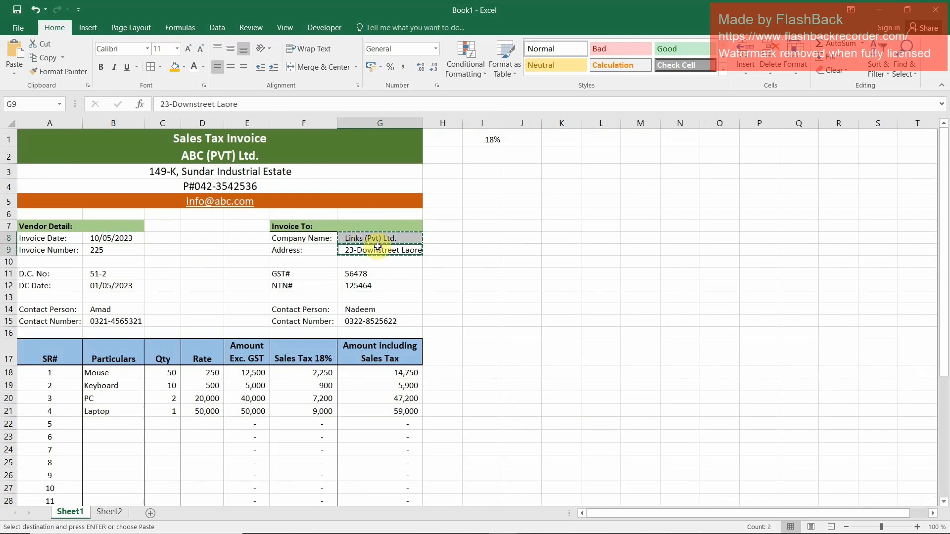
{"action": "left_click", "coordinate": [110, 513]}
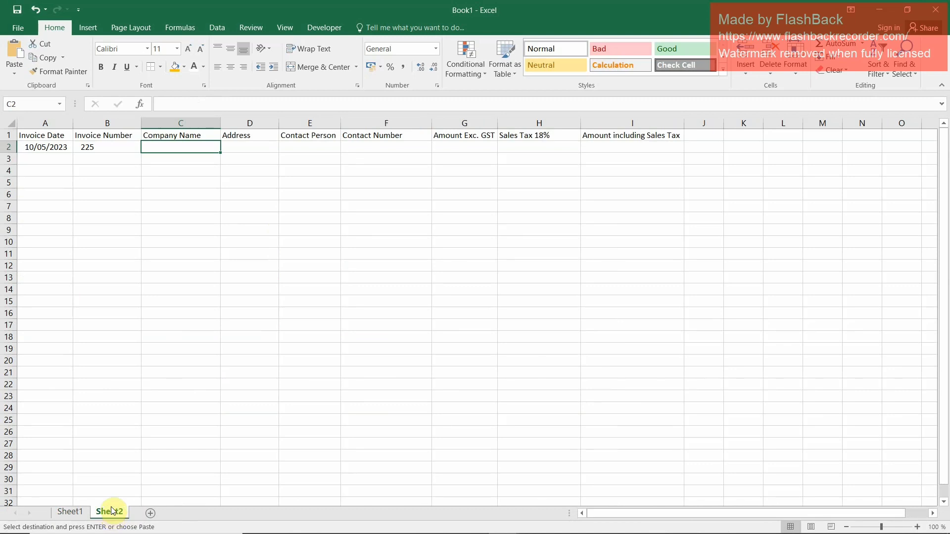
{"action": "key", "text": "ctrl+alt+v"}
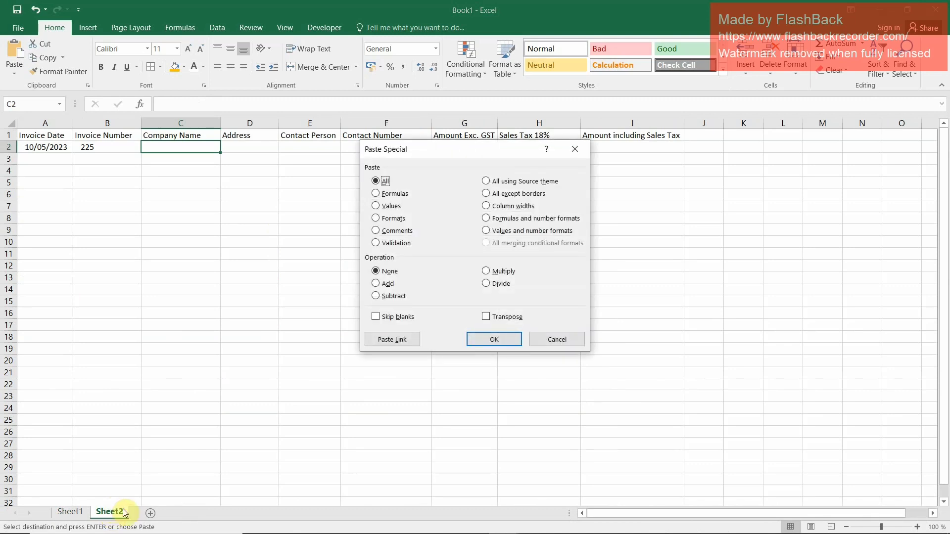
{"action": "left_click", "coordinate": [495, 340]}
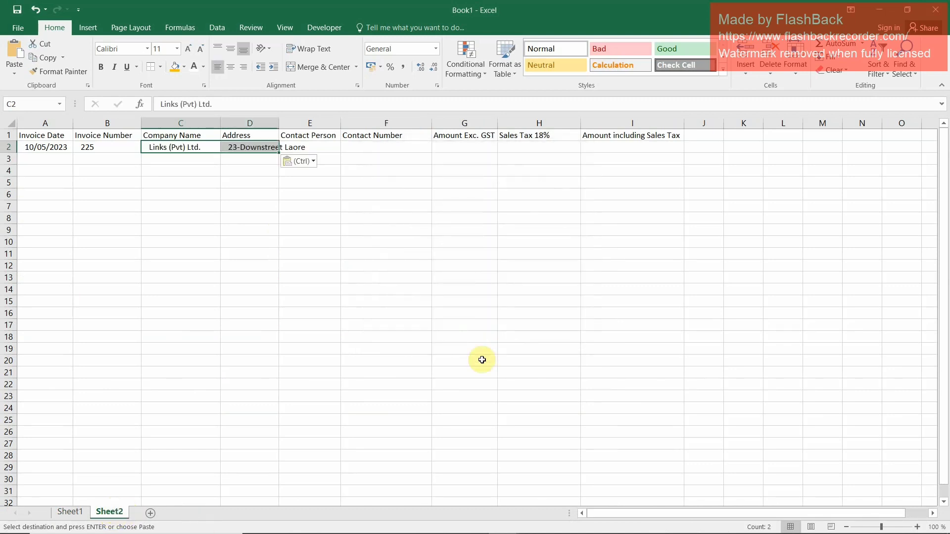
Copy the contact person and contact number values from G14:G15 of Sheet1 and paste them transposed at E2 of Sheet2
{"action": "left_click", "coordinate": [328, 148]}
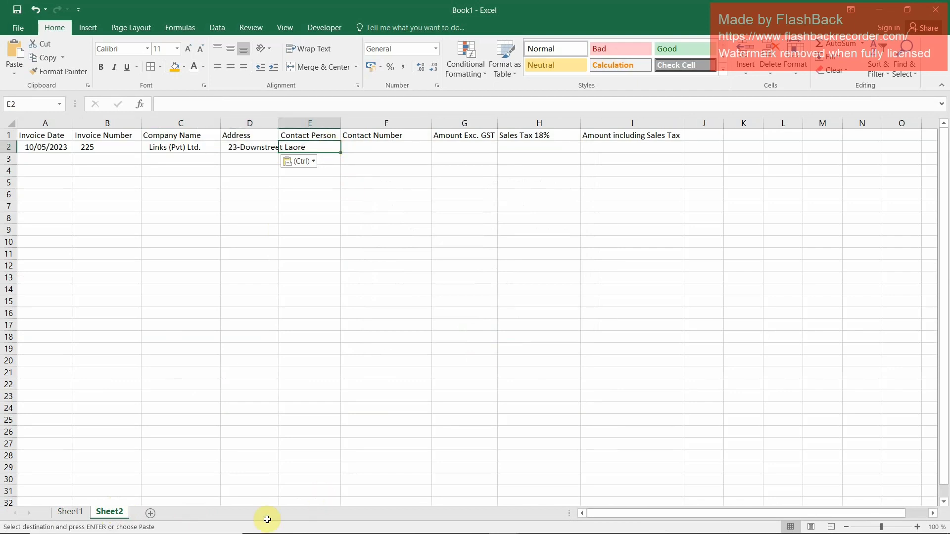
{"action": "left_click", "coordinate": [70, 512]}
{"action": "left_click", "coordinate": [379, 310]}
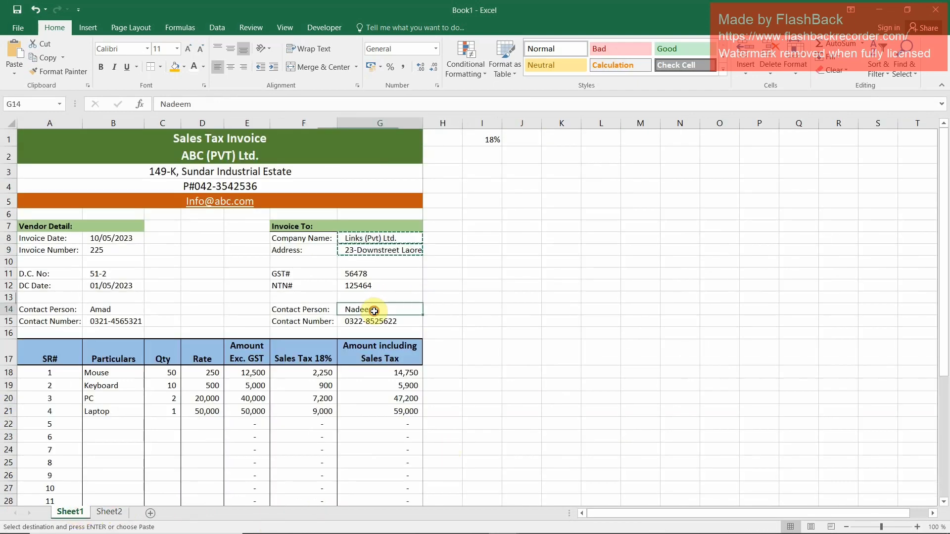
{"action": "left_click", "coordinate": [381, 321], "text": "ctrl"}
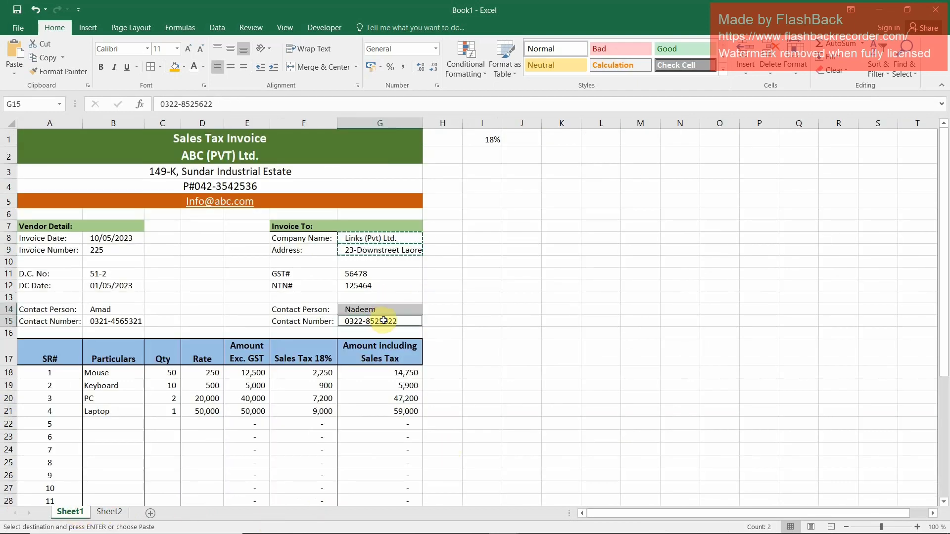
{"action": "left_click", "coordinate": [110, 512]}
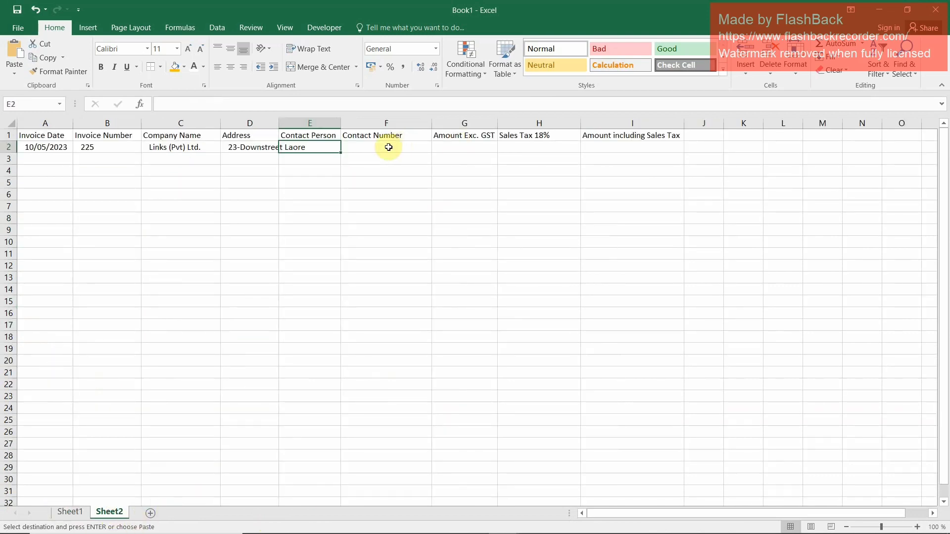
{"action": "key", "text": "ctrl+alt+v"}
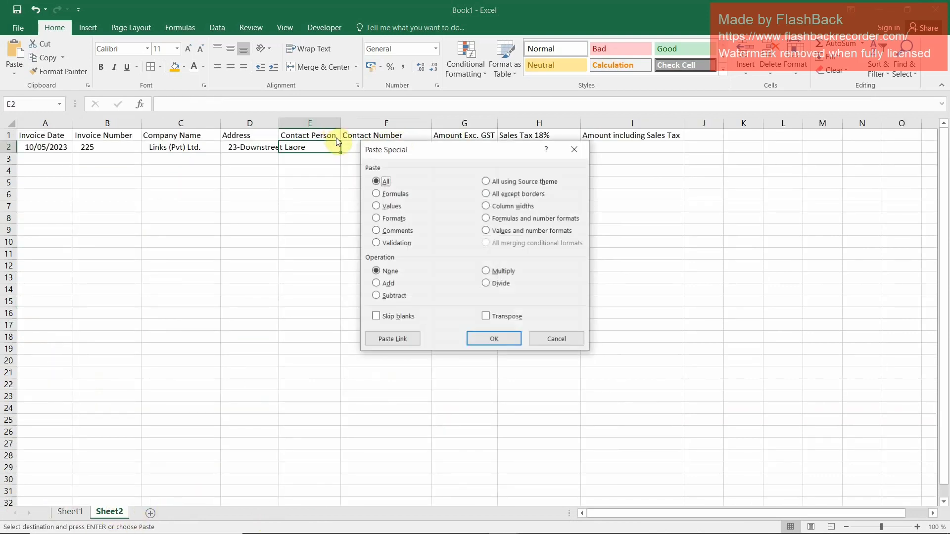
{"action": "left_click", "coordinate": [501, 317]}
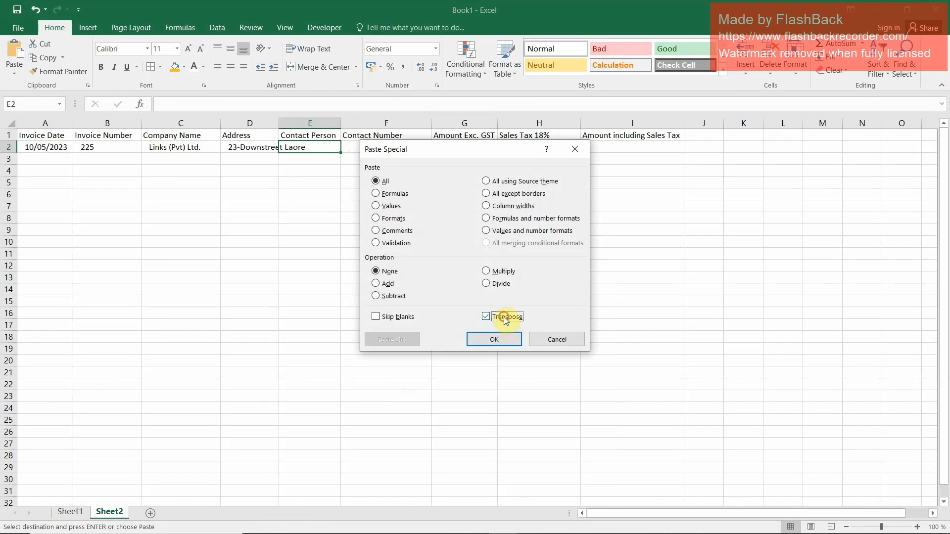
{"action": "left_click", "coordinate": [494, 339]}
{"action": "key", "text": "Right"}
{"action": "key", "text": "Right"}
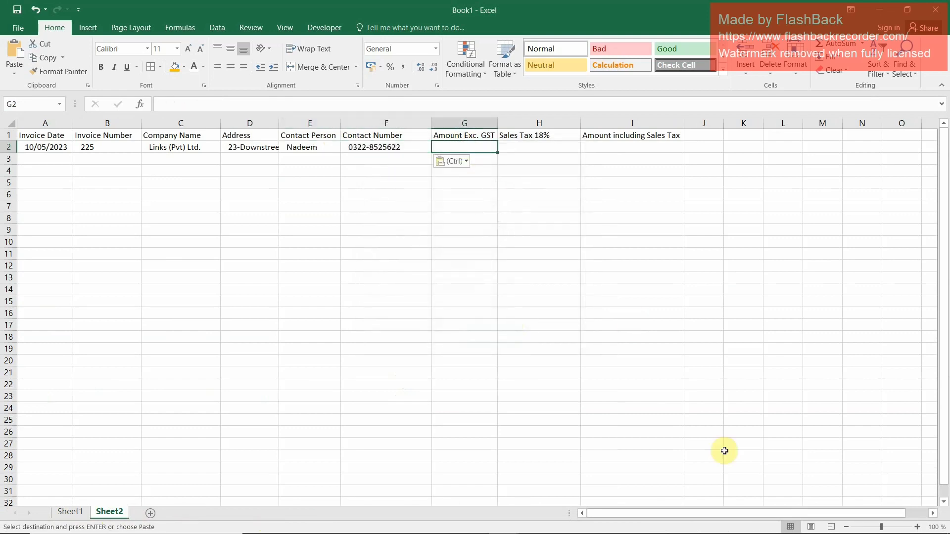
In Sheet1's Total row, sum rows 18 to 32 of the Amount Exc. GST and Sales Tax 18% columns in E33 and F33
{"action": "left_click", "coordinate": [69, 512]}
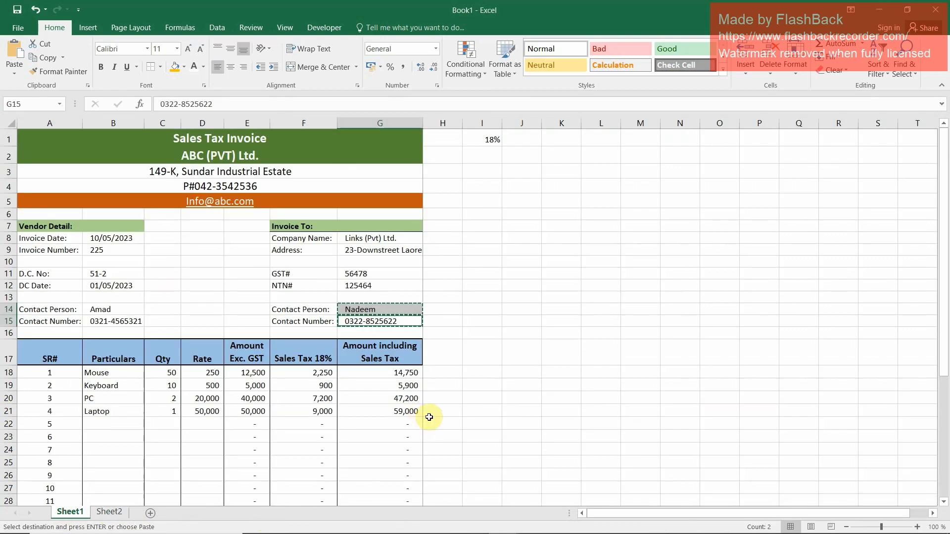
{"action": "scroll", "coordinate": [429, 418], "scroll_direction": "down", "scroll_amount": 2}
{"action": "scroll", "coordinate": [430, 418], "scroll_direction": "down", "scroll_amount": 2}
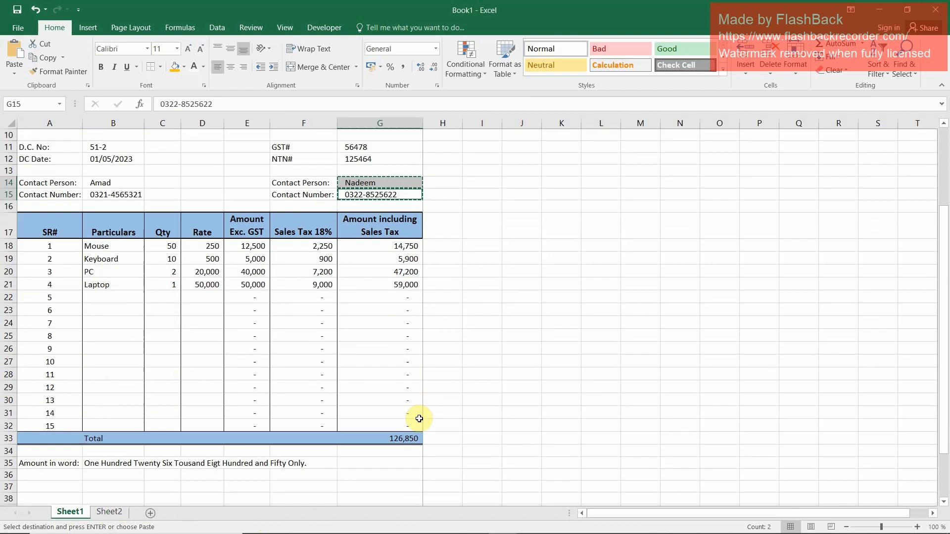
{"action": "left_click", "coordinate": [252, 438]}
{"action": "key", "text": "alt+equal"}
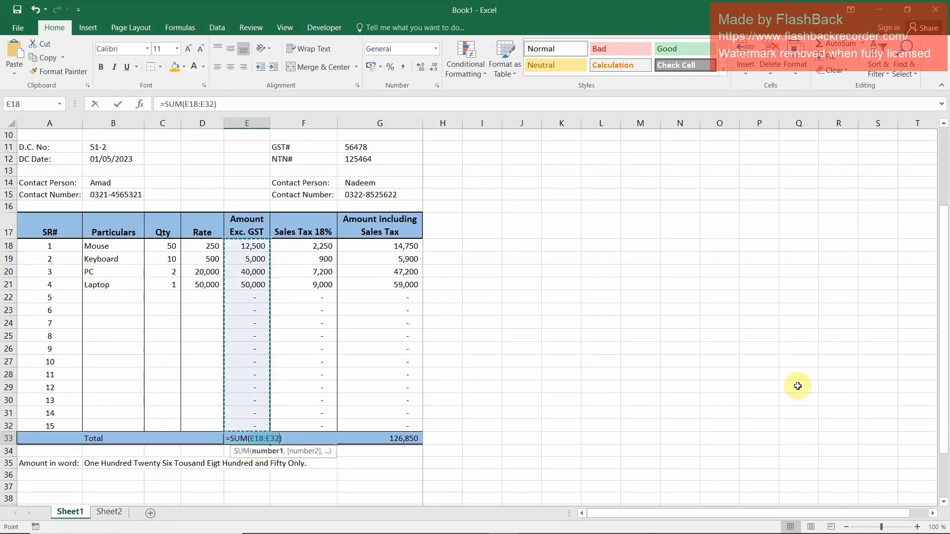
{"action": "key", "text": "Return"}
{"action": "key", "text": "Up"}
{"action": "key", "text": "Right"}
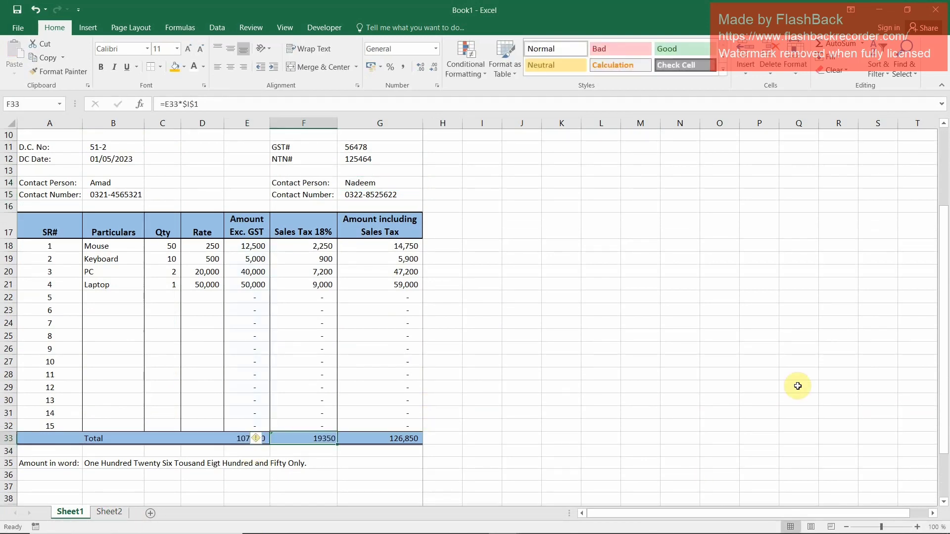
{"action": "key", "text": "alt+equal"}
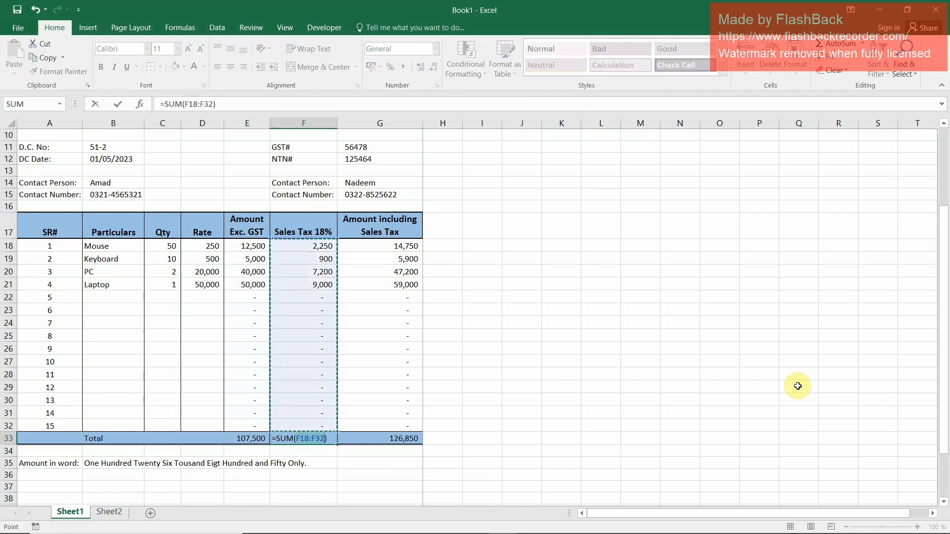
{"action": "key", "text": "Return"}
{"action": "key", "text": "Up"}
Copy the three totals in E33:G33 of Sheet1 and paste them as values only at G2 of Sheet2
{"action": "key", "text": "Left"}
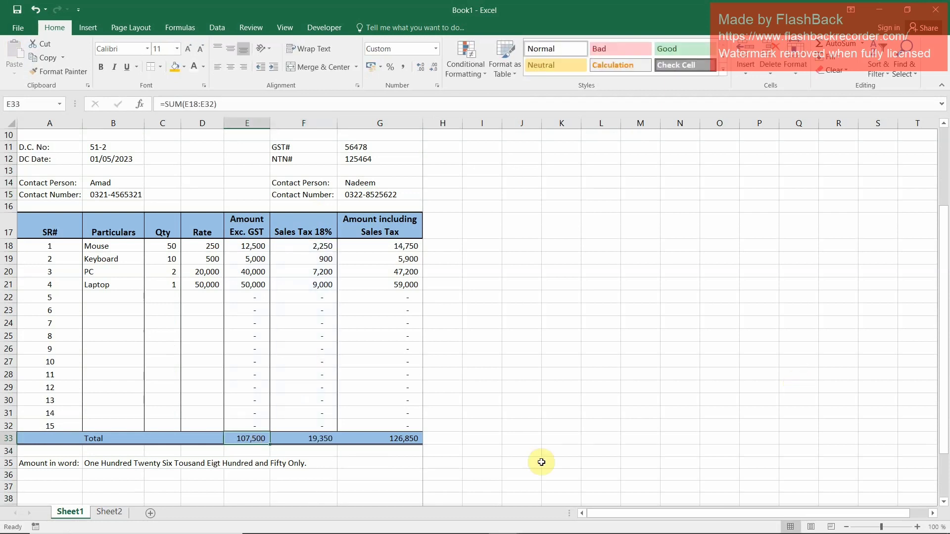
{"action": "left_click_drag", "start_coordinate": [249, 439], "coordinate": [380, 439]}
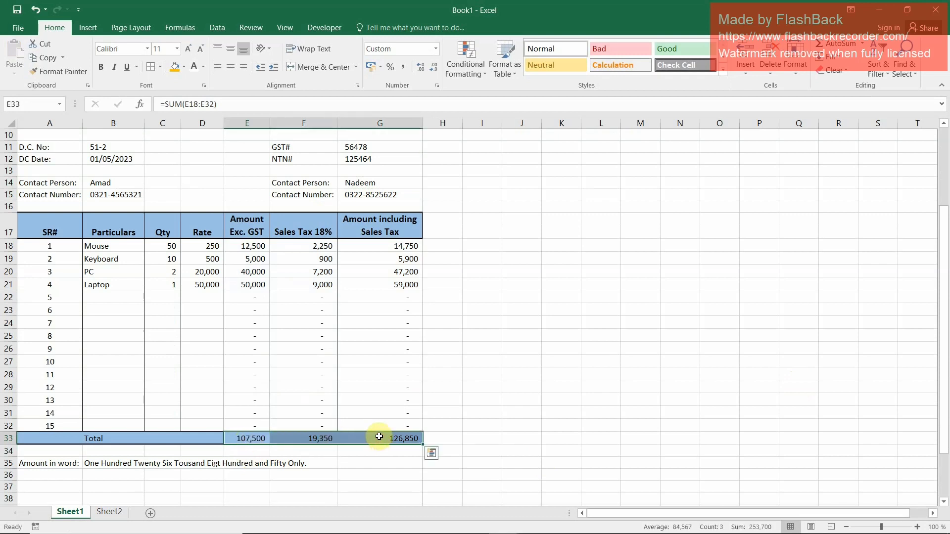
{"action": "key", "text": "ctrl+c"}
{"action": "left_click", "coordinate": [109, 512]}
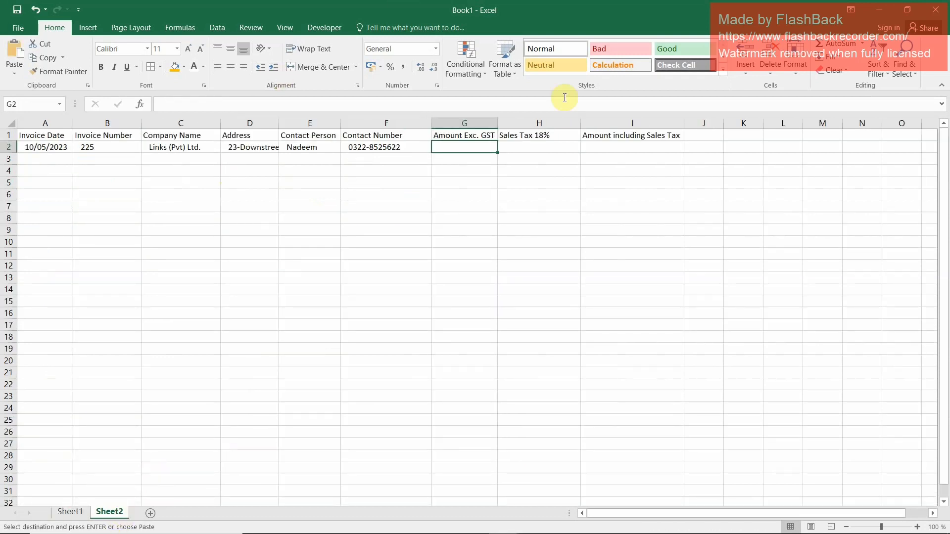
{"action": "key", "text": "ctrl+v"}
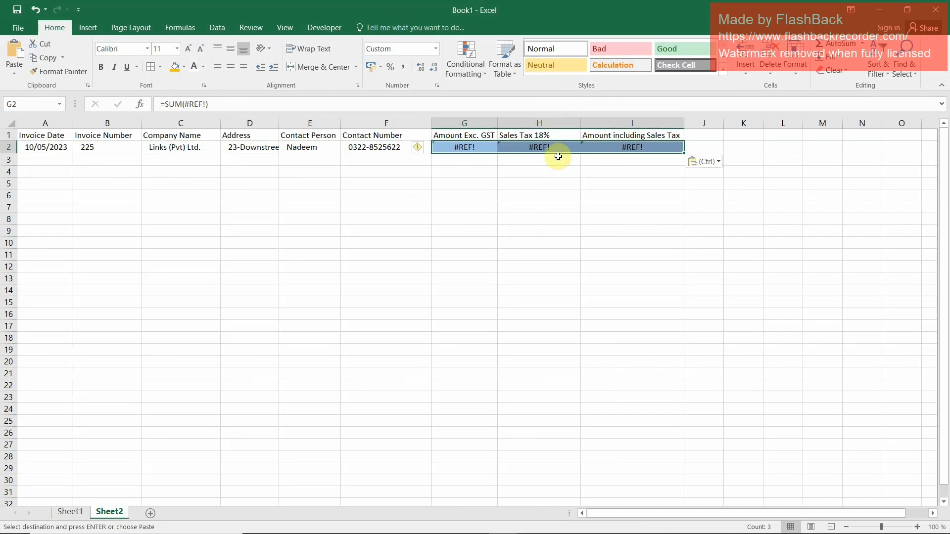
{"action": "key", "text": "ctrl+alt+v"}
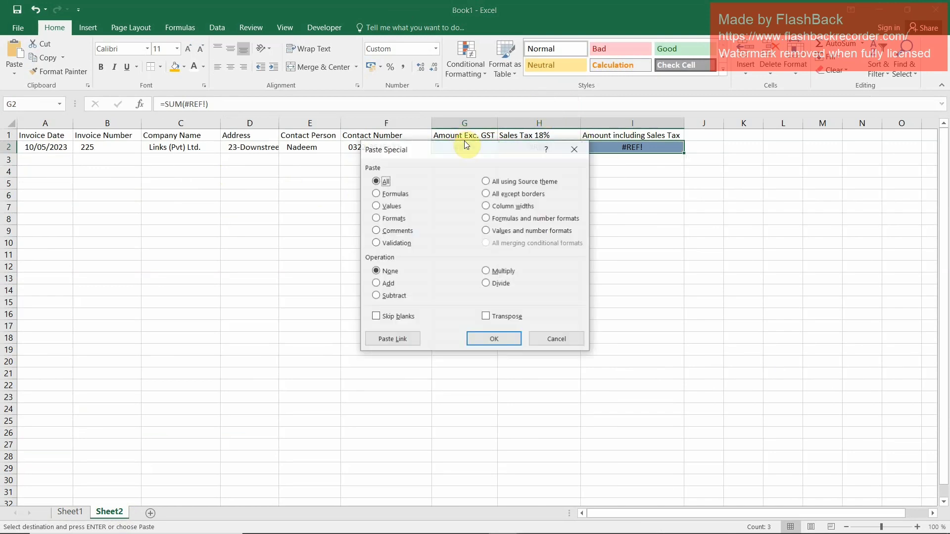
{"action": "key", "text": "Down"}
{"action": "key", "text": "Down"}
{"action": "key", "text": "Return"}
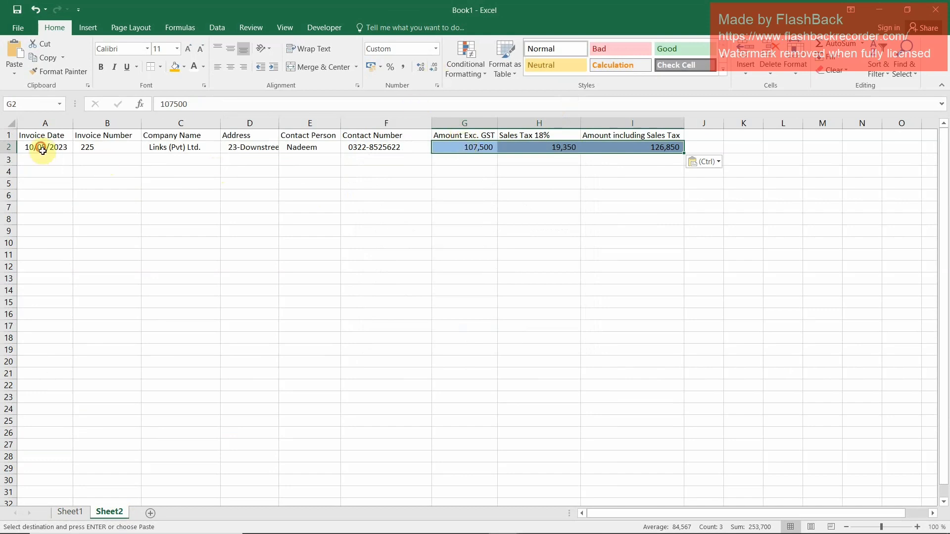
Apply the Normal cell style to the invoice record in A2:I2
{"action": "left_click_drag", "start_coordinate": [40, 147], "coordinate": [673, 147]}
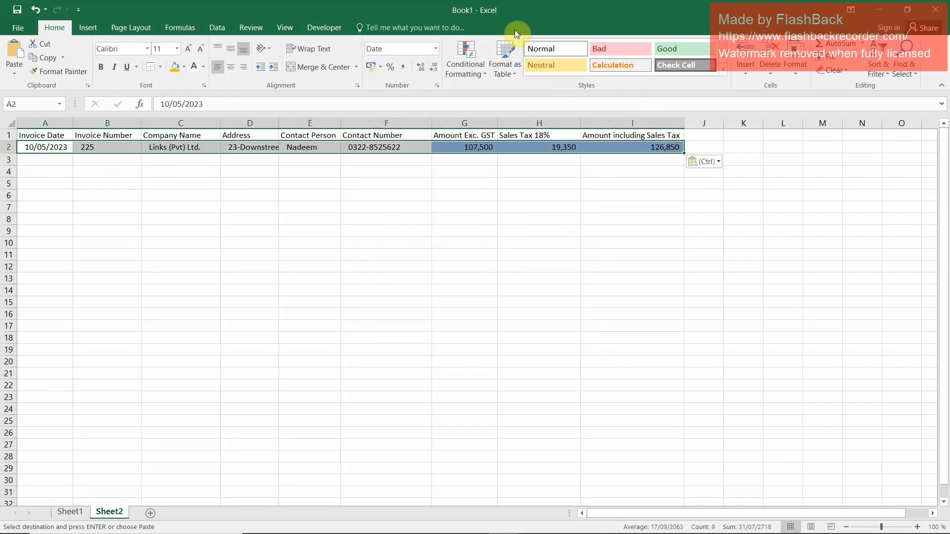
{"action": "left_click", "coordinate": [541, 49]}
{"action": "left_click", "coordinate": [463, 229]}
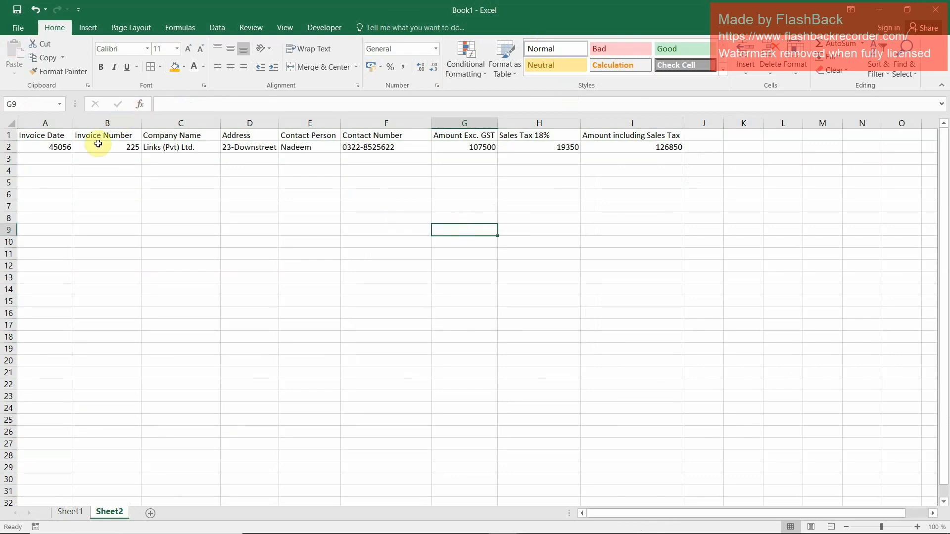
Center the headers and record in A1:I2 and autofit the Address and Contact Person columns
{"action": "left_click_drag", "start_coordinate": [43, 136], "coordinate": [668, 147]}
{"action": "left_click", "coordinate": [232, 67]}
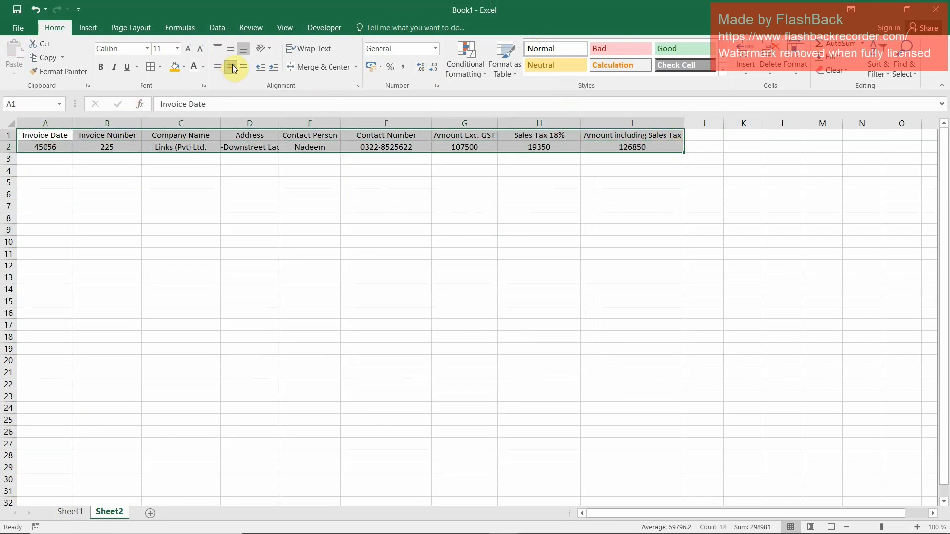
{"action": "double_click", "coordinate": [278, 120]}
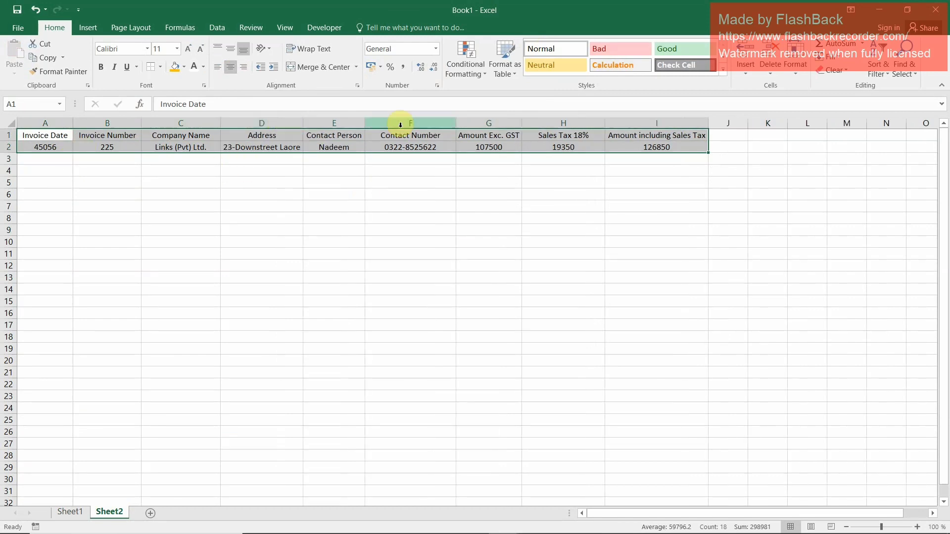
{"action": "double_click", "coordinate": [364, 124]}
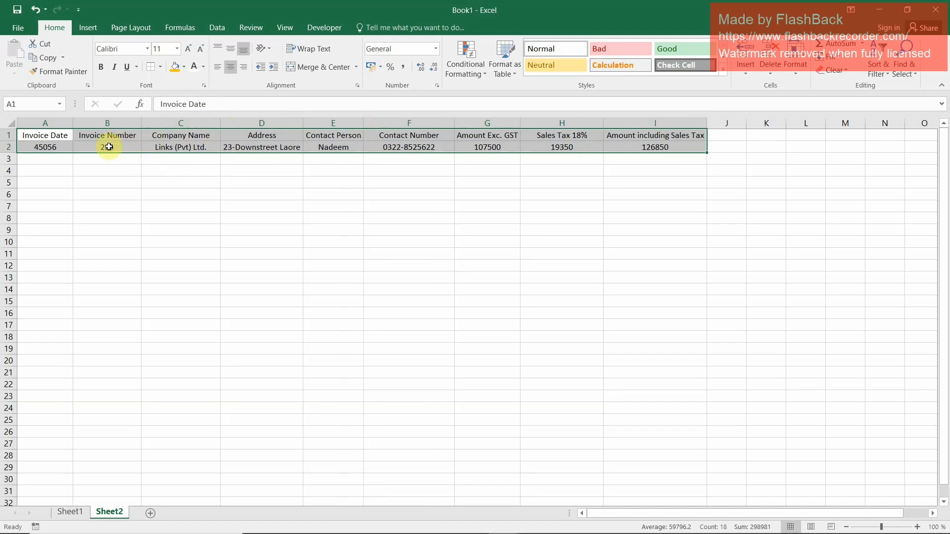
Format the invoice date in A2 as a date of the type 14-Mar-2012
{"action": "left_click", "coordinate": [37, 147]}
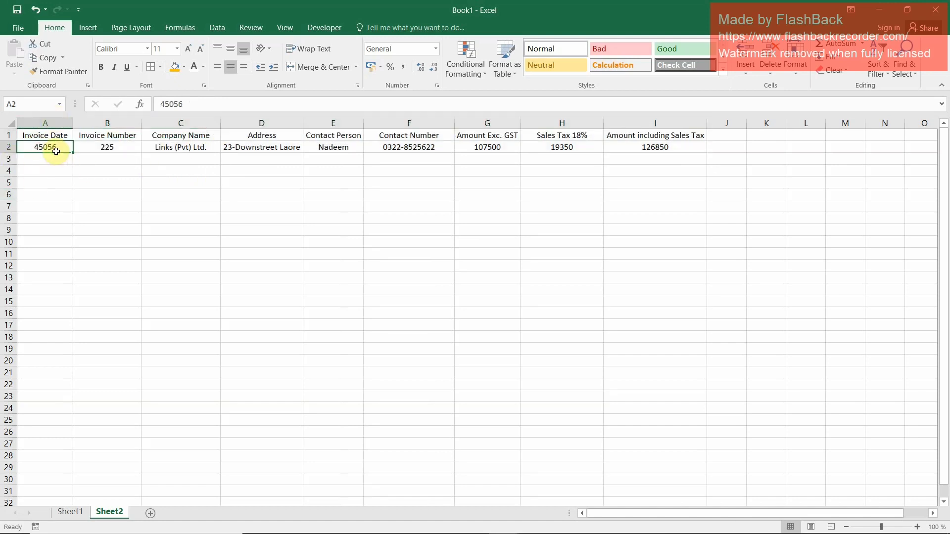
{"action": "left_click", "coordinate": [435, 48]}
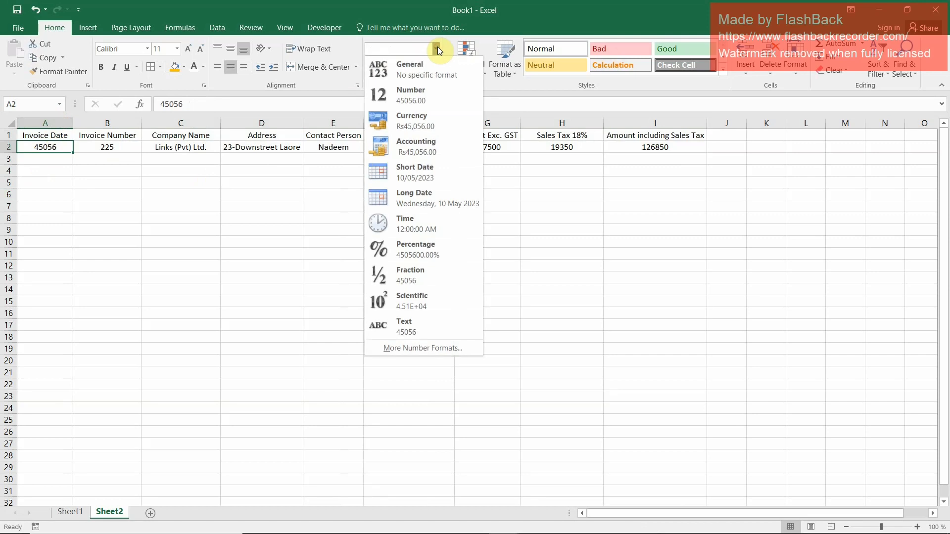
{"action": "left_click", "coordinate": [441, 177]}
{"action": "right_click", "coordinate": [49, 149]}
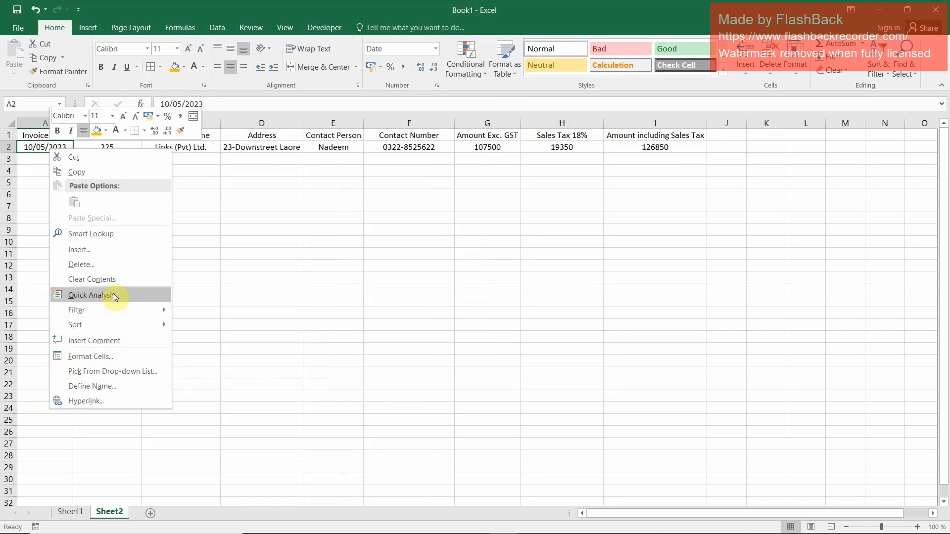
{"action": "left_click", "coordinate": [94, 356]}
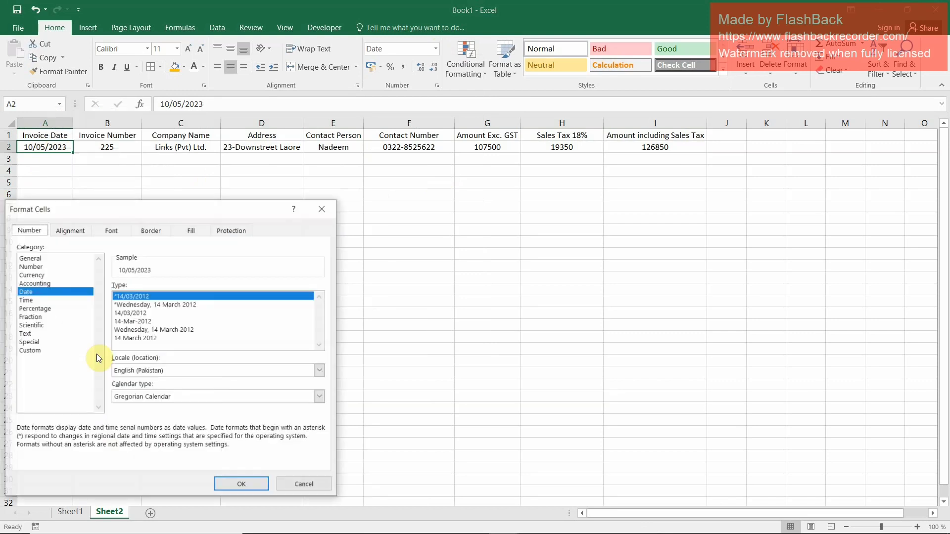
{"action": "left_click", "coordinate": [138, 321]}
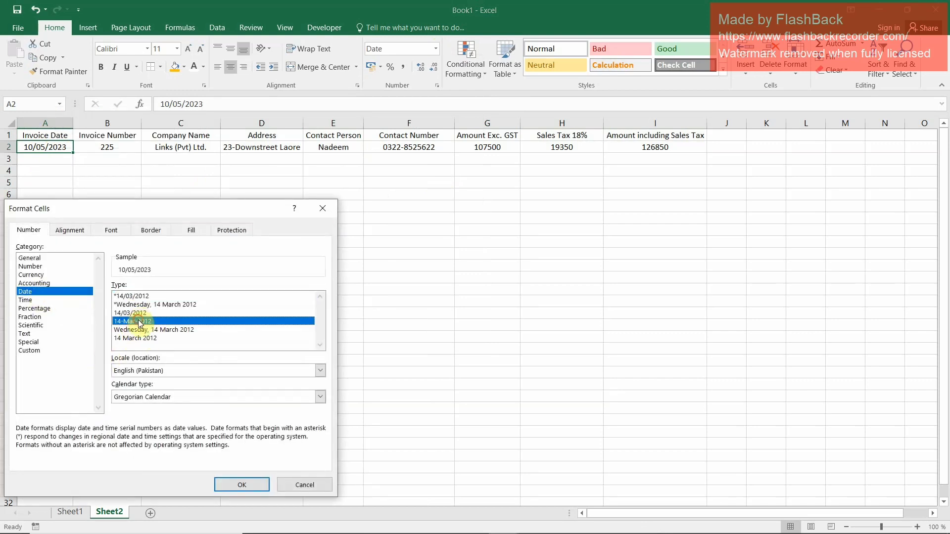
{"action": "left_click", "coordinate": [242, 485]}
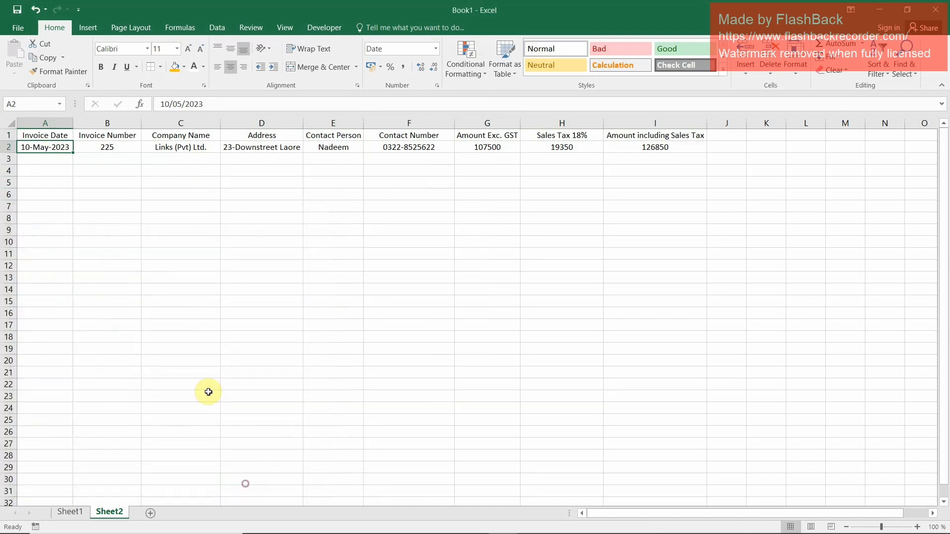
Copy the date format of A2 down to the empty Invoice Date cells A3:A21
{"action": "left_click_drag", "start_coordinate": [47, 168], "coordinate": [58, 452]}
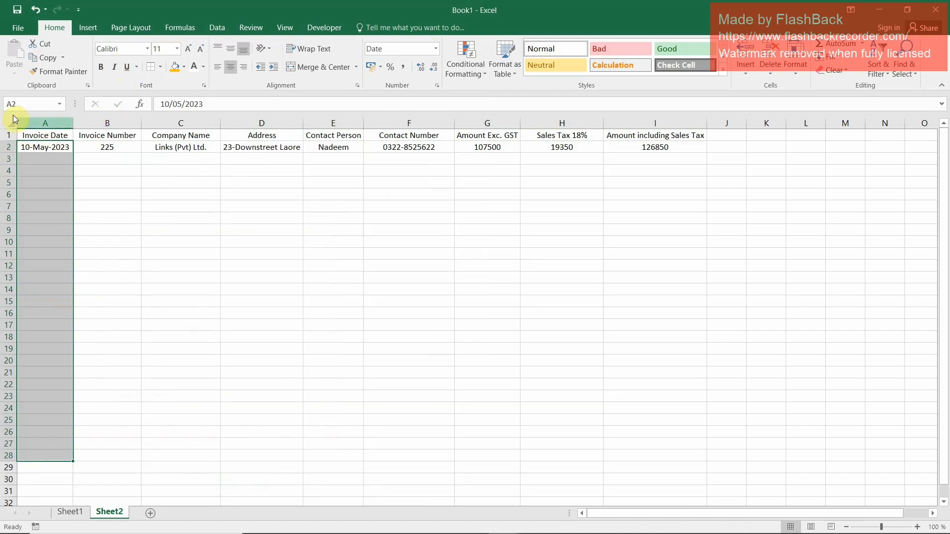
{"action": "left_click", "coordinate": [38, 147]}
{"action": "left_click", "coordinate": [48, 72]}
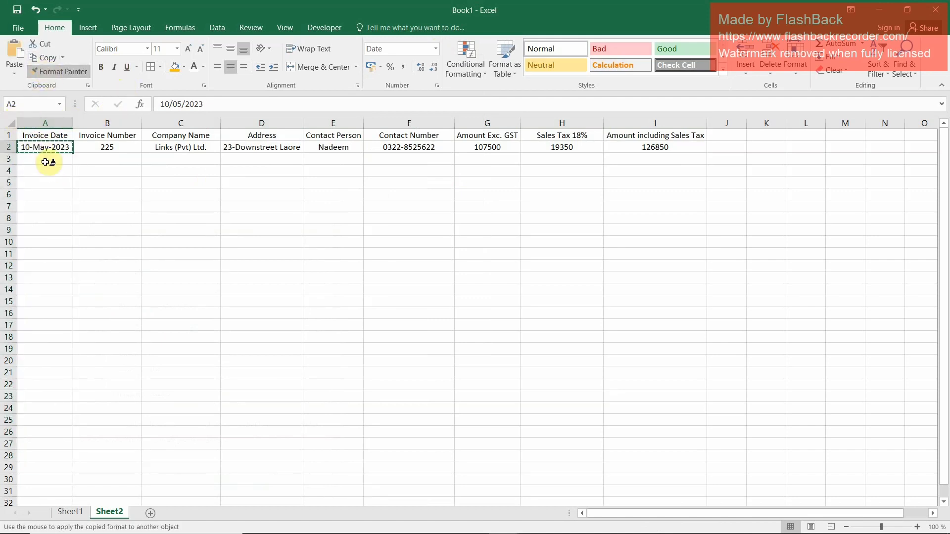
{"action": "left_click_drag", "start_coordinate": [46, 160], "coordinate": [34, 379]}
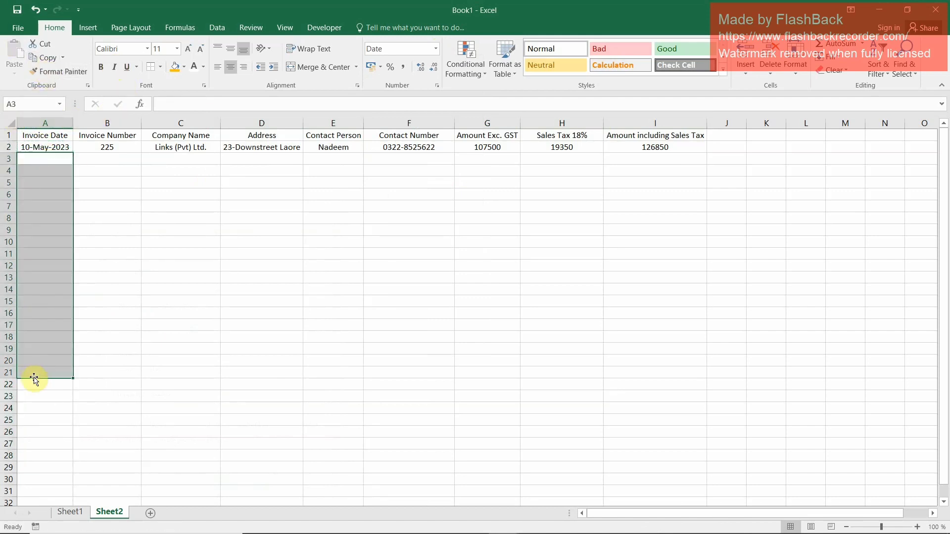
{"action": "left_click", "coordinate": [117, 253]}
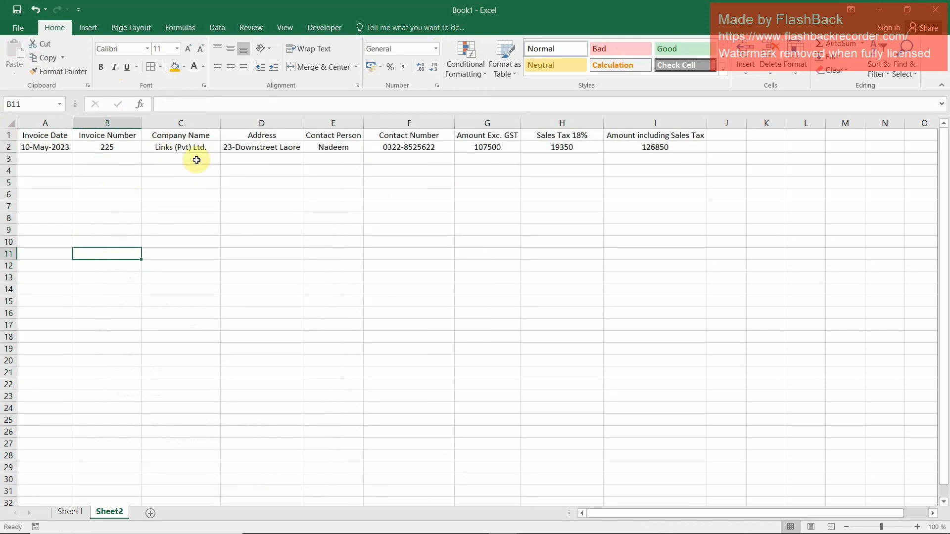
Convert the range A1:I26 on Sheet2 into a table that uses its first row as headers
{"action": "left_click", "coordinate": [49, 134]}
{"action": "left_click_drag", "start_coordinate": [48, 134], "coordinate": [633, 365]}
{"action": "scroll", "coordinate": [617, 353], "scroll_direction": "up", "scroll_amount": 2}
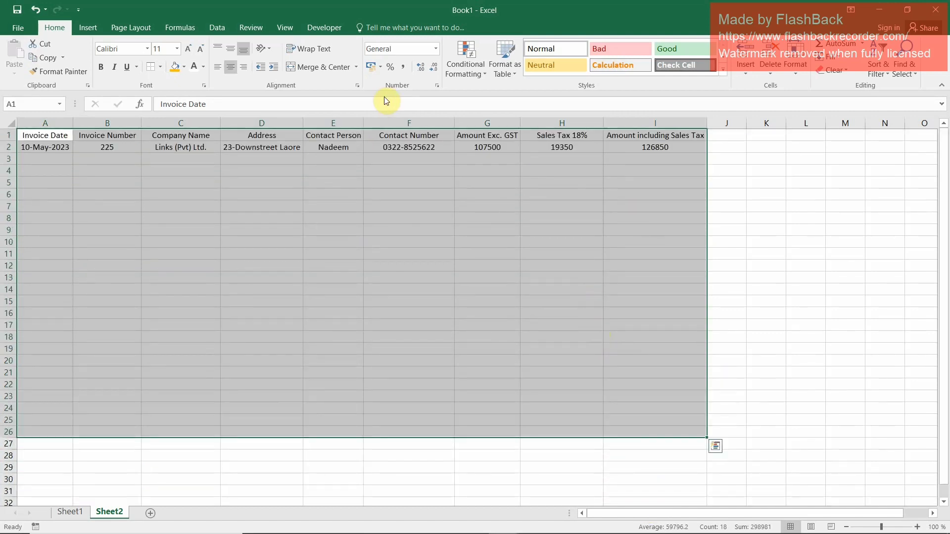
{"action": "left_click", "coordinate": [96, 28]}
{"action": "left_click", "coordinate": [104, 53]}
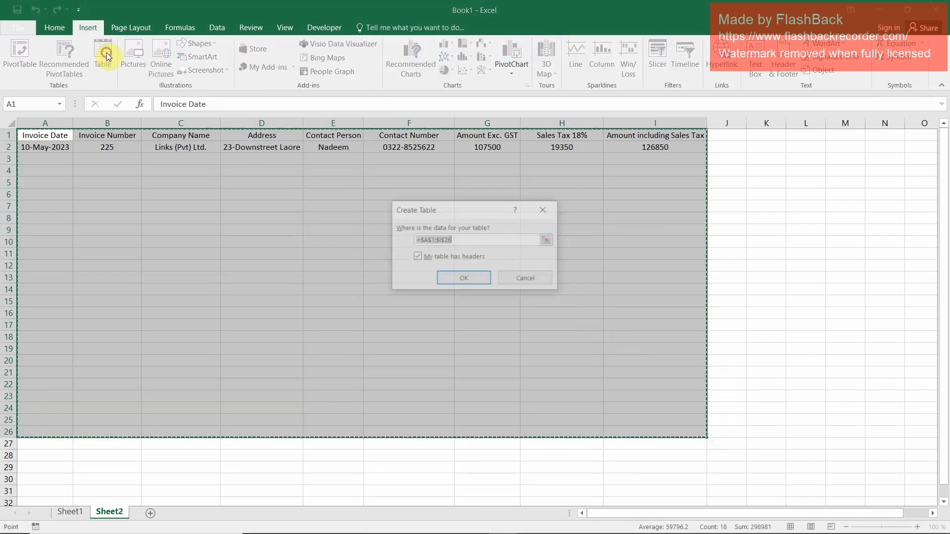
{"action": "left_click", "coordinate": [465, 280]}
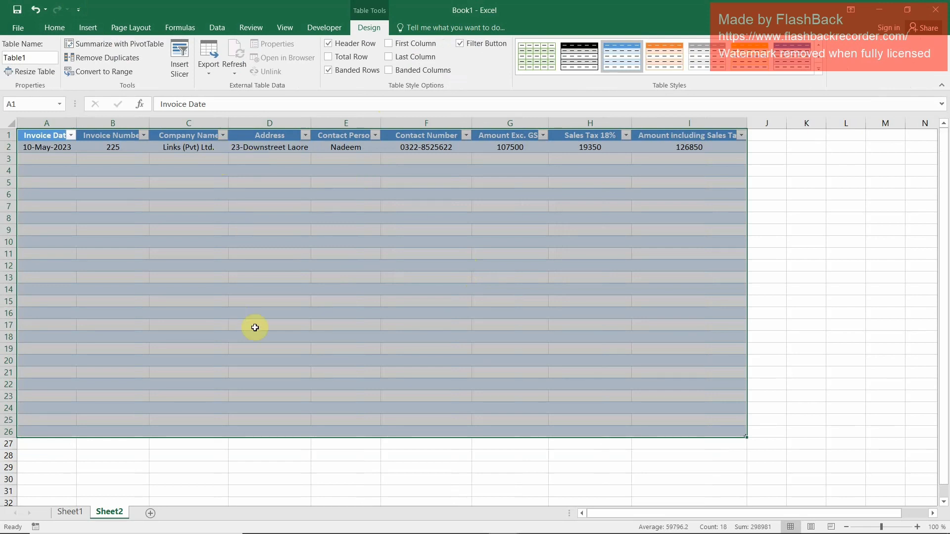
Return to the invoice on Sheet1 and select the empty cell I12 beside it
{"action": "mouse_move", "coordinate": [33, 530]}
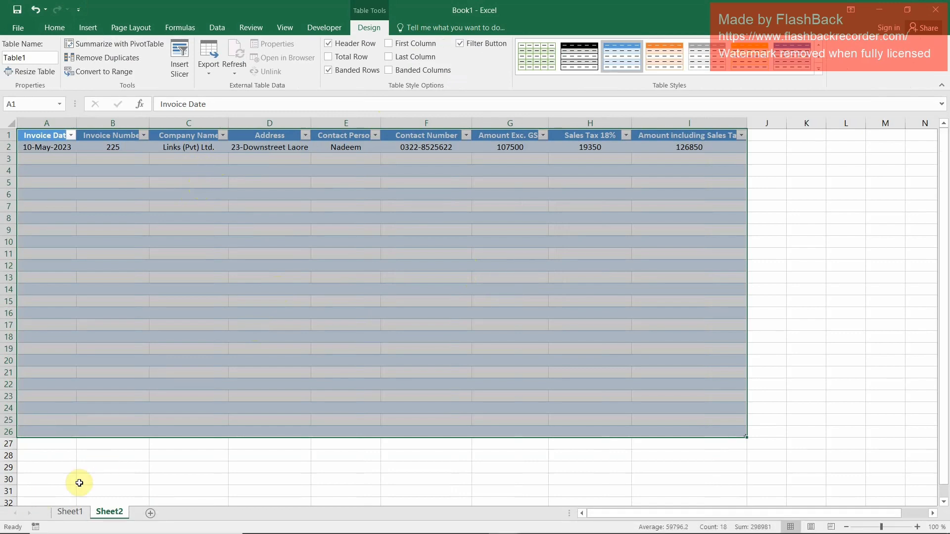
{"action": "left_click", "coordinate": [70, 513]}
{"action": "scroll", "coordinate": [387, 233], "scroll_direction": "up", "scroll_amount": 3}
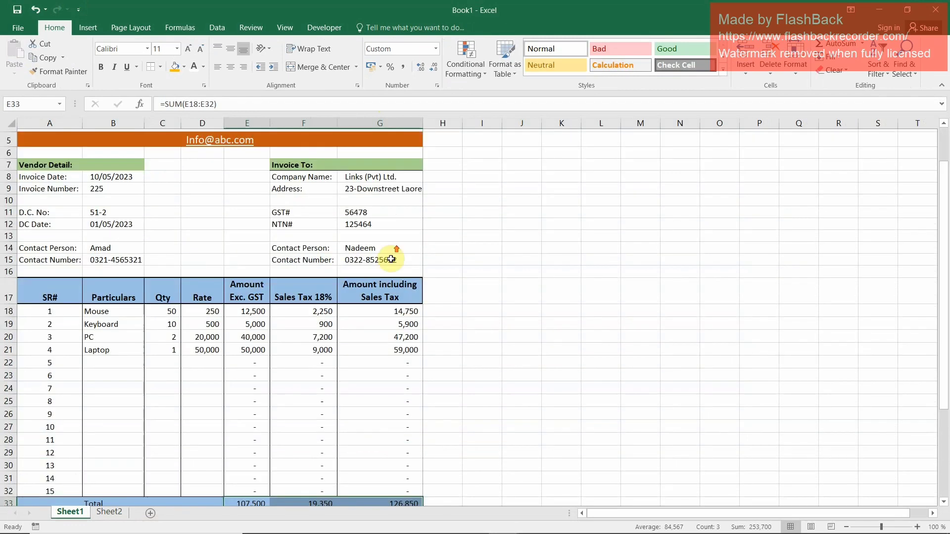
{"action": "left_click", "coordinate": [504, 283]}
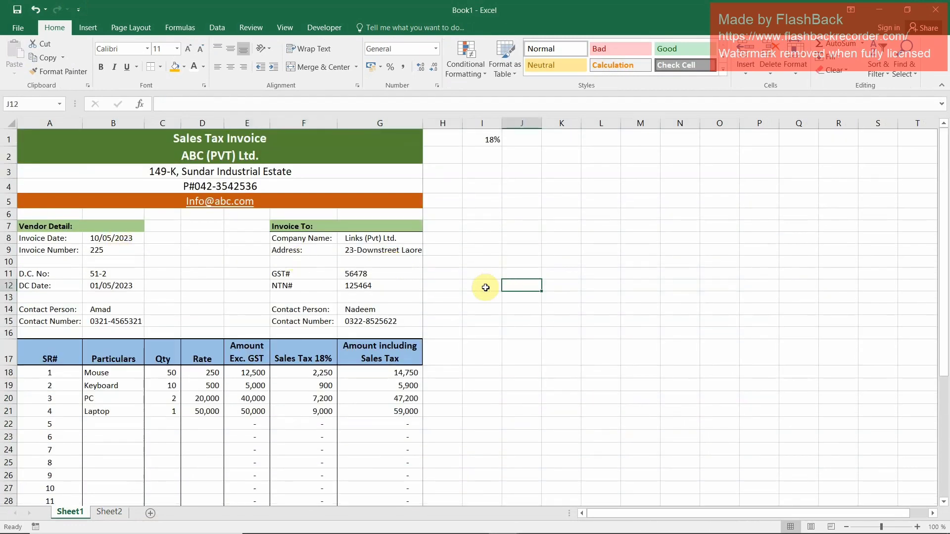
{"action": "left_click", "coordinate": [491, 282]}
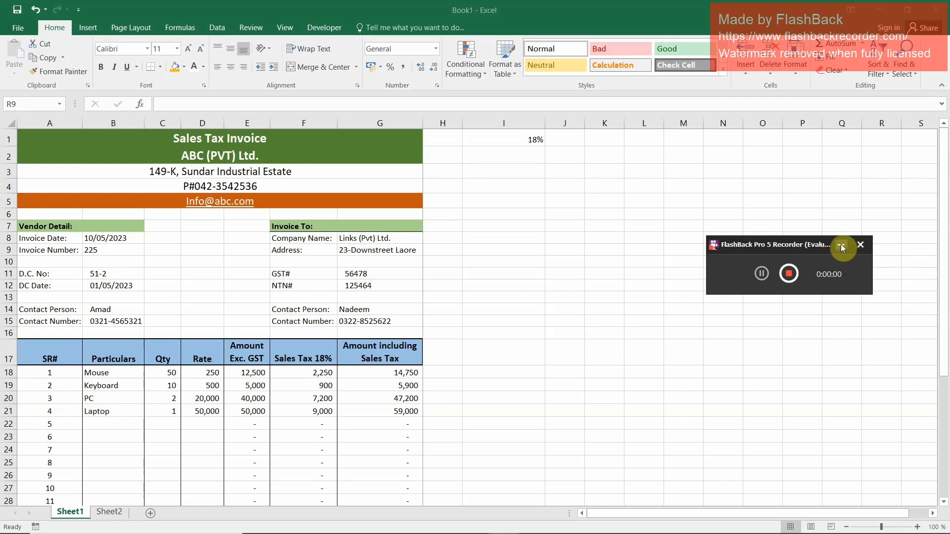
{"action": "left_click", "coordinate": [841, 244]}
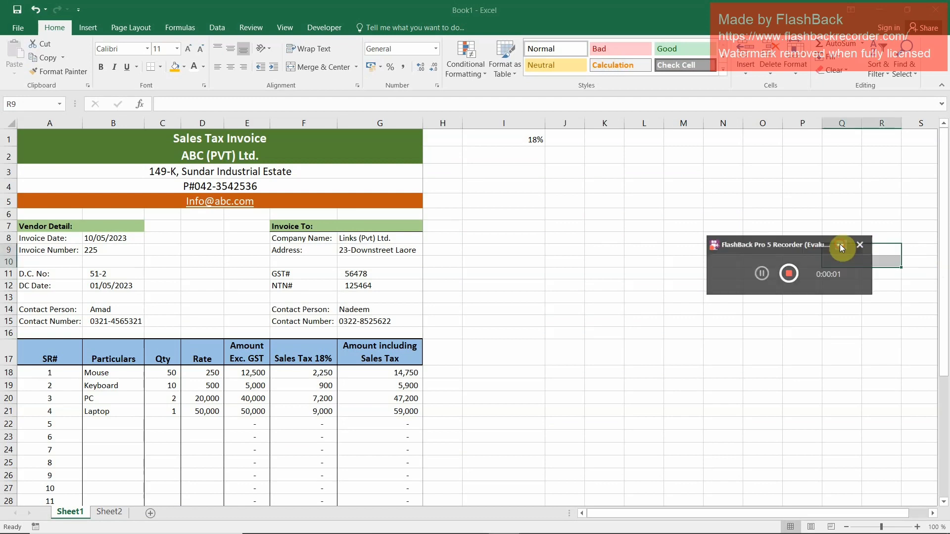
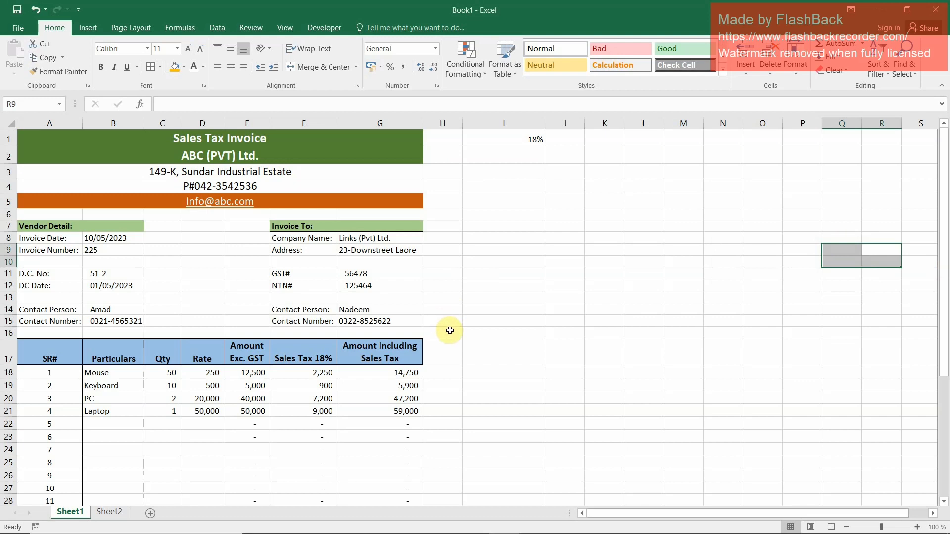
Link I13 to the invoice date in B8 and I14 to the invoice number in B9
{"action": "left_click", "coordinate": [448, 332]}
{"action": "left_click", "coordinate": [500, 299]}
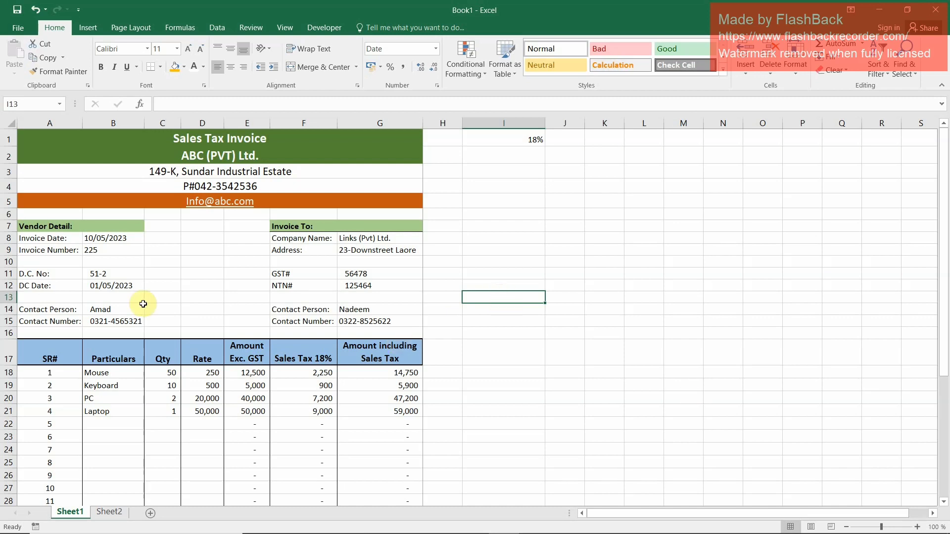
{"action": "type", "text": "="}
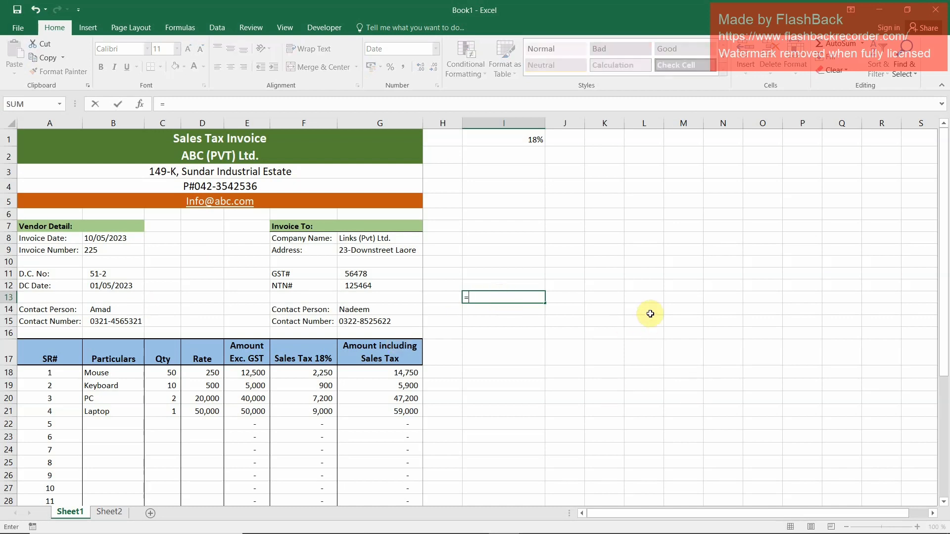
{"action": "left_click", "coordinate": [124, 238]}
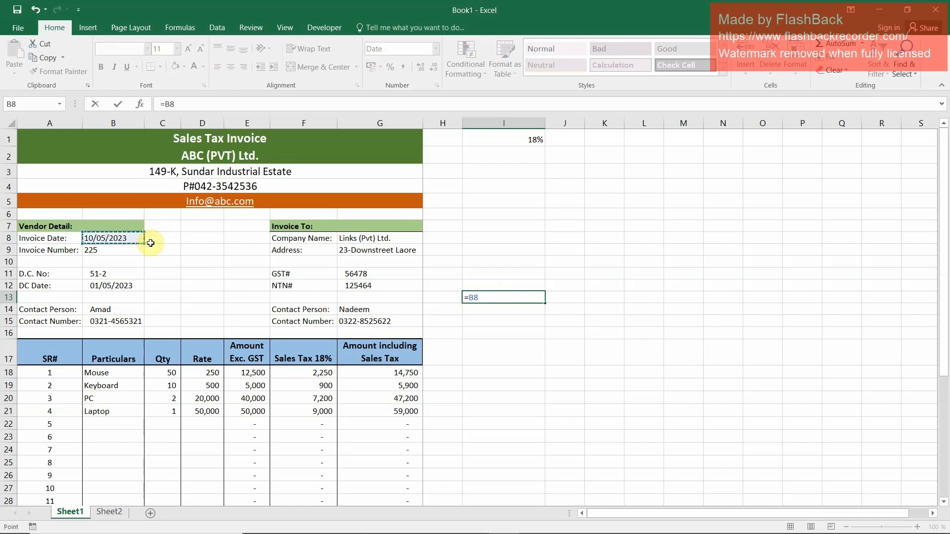
{"action": "key", "text": "Return"}
{"action": "type", "text": "="}
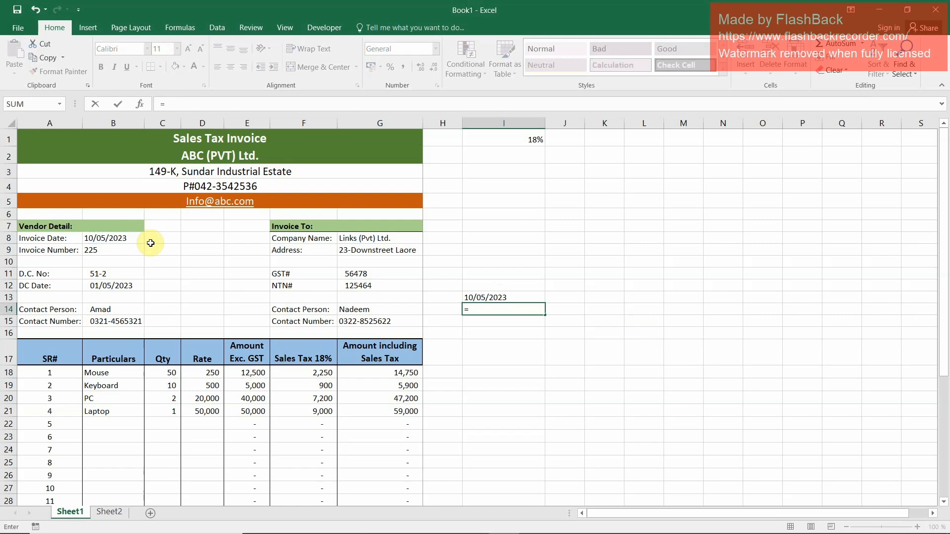
{"action": "left_click", "coordinate": [113, 250]}
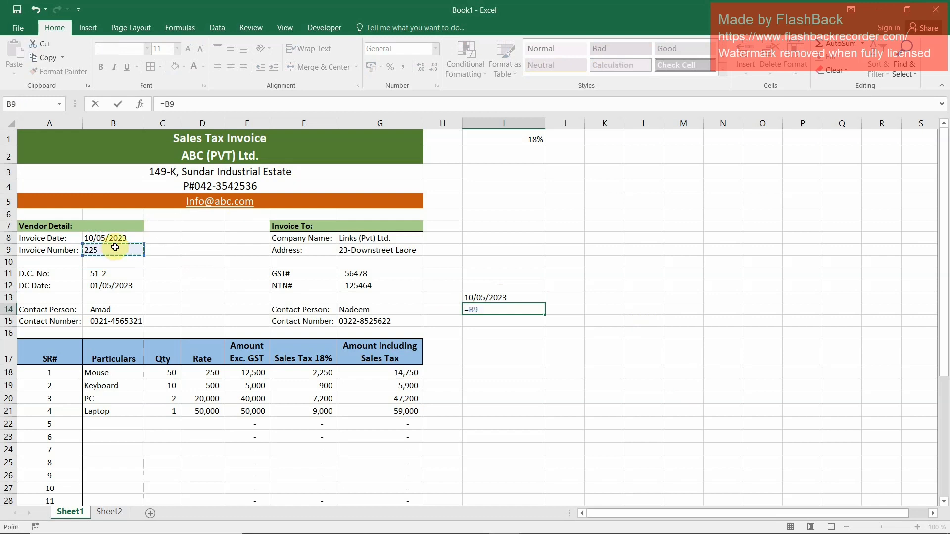
{"action": "key", "text": "Return"}
Link I15 to the company name in G8 and I16 to the address in G9
{"action": "type", "text": "="}
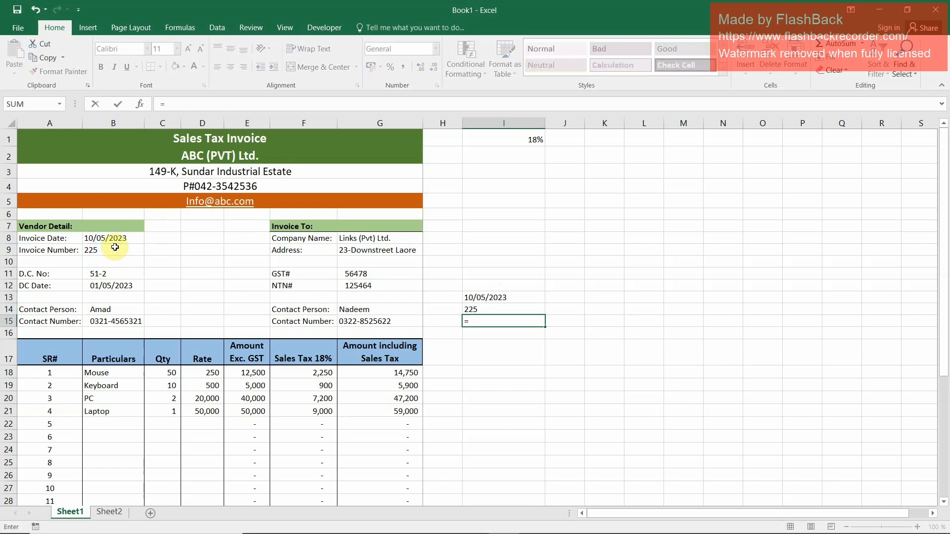
{"action": "left_click", "coordinate": [368, 241]}
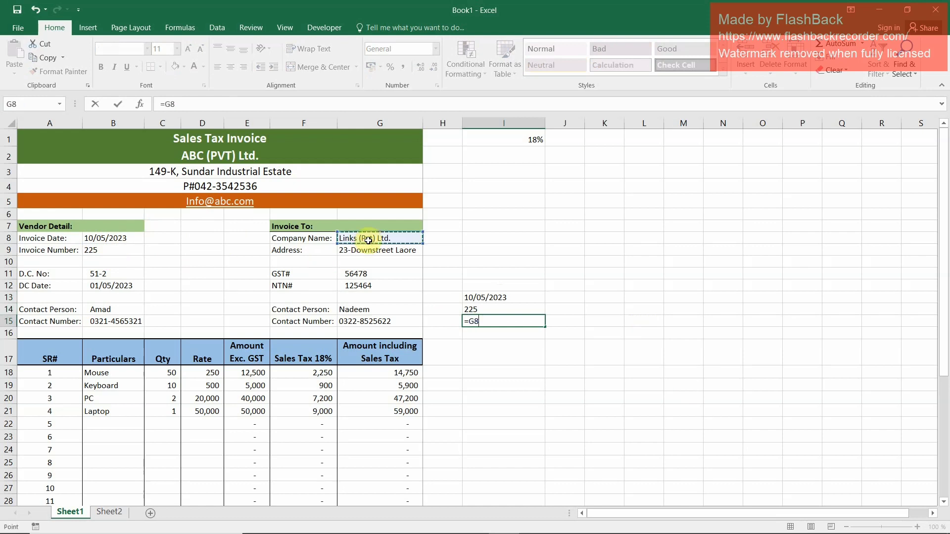
{"action": "key", "text": "Return"}
{"action": "type", "text": "="}
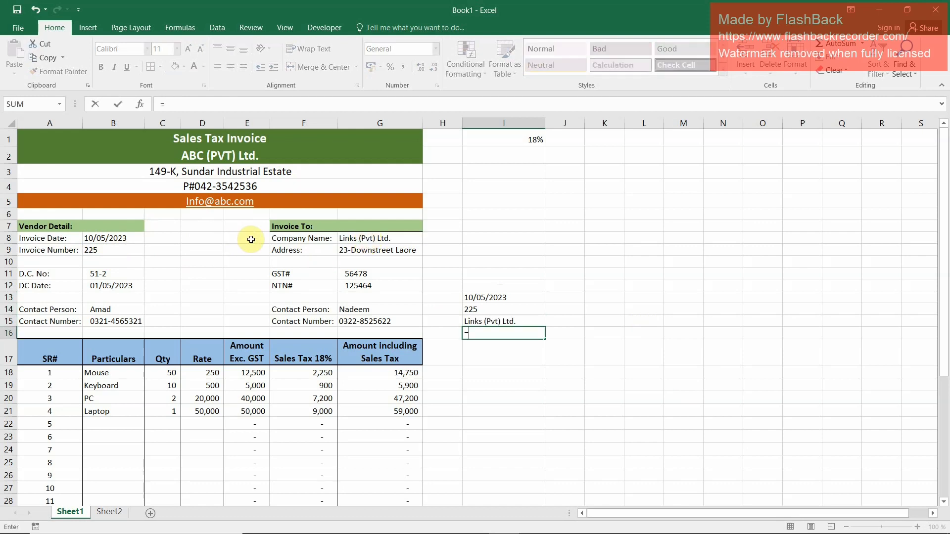
{"action": "left_click", "coordinate": [361, 250]}
{"action": "key", "text": "Return"}
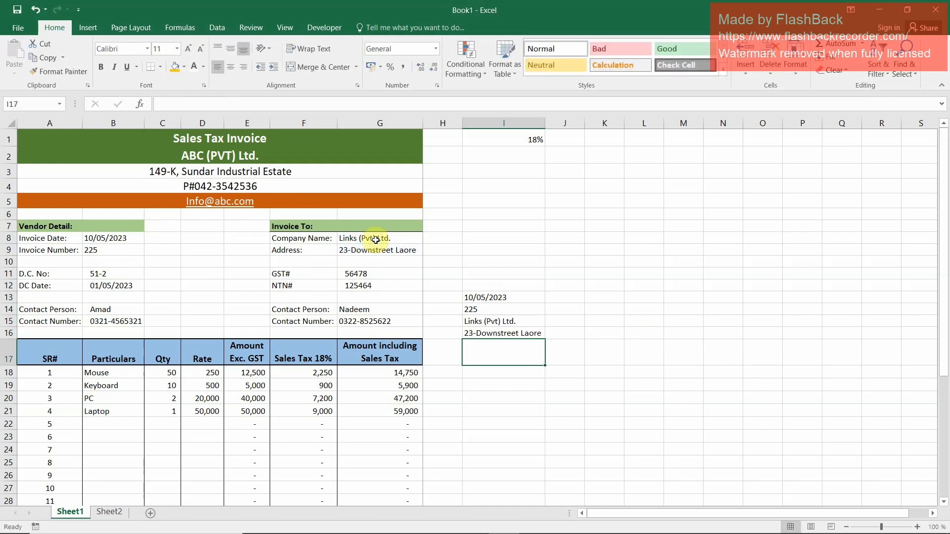
Link I17 to the customer's contact person in G14 and I18 to the contact number in G15
{"action": "type", "text": "="}
{"action": "left_click", "coordinate": [382, 311]}
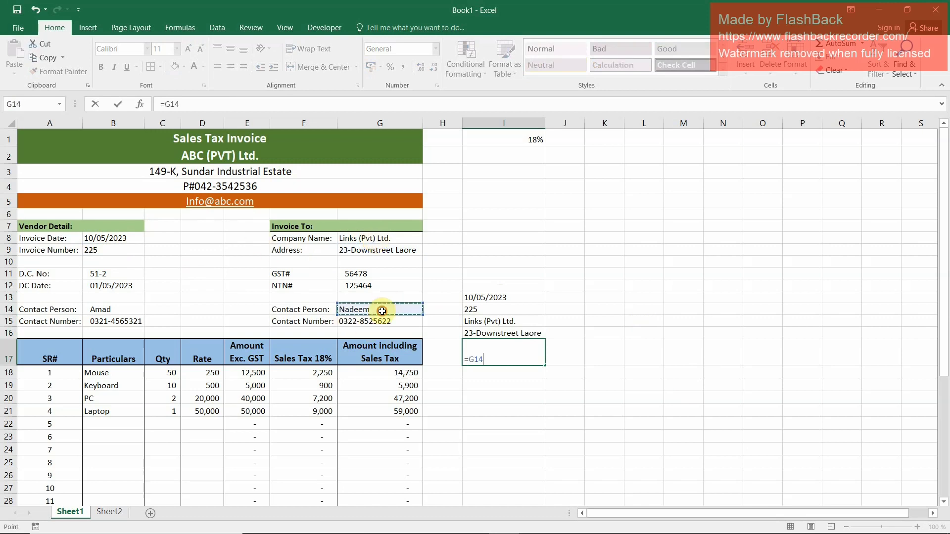
{"action": "key", "text": "Return"}
{"action": "type", "text": "="}
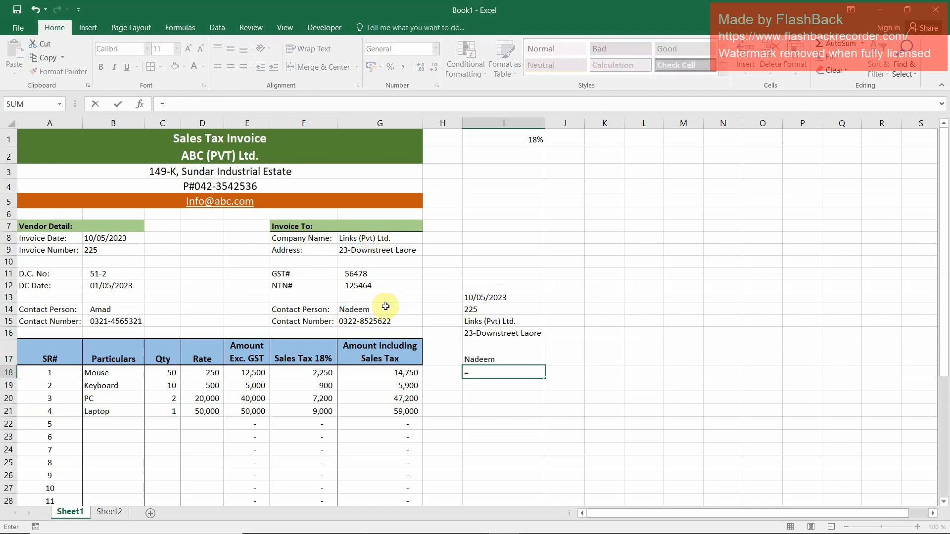
{"action": "left_click", "coordinate": [386, 321]}
{"action": "key", "text": "Return"}
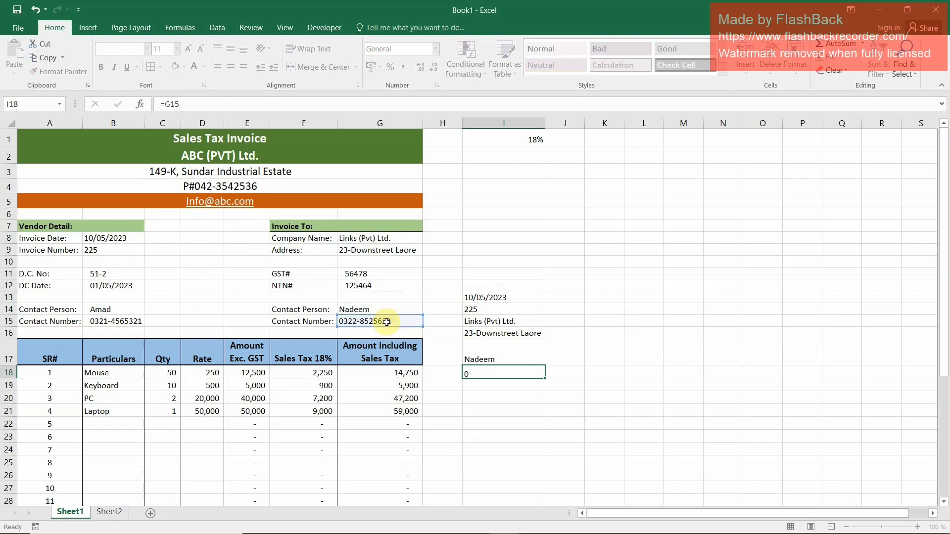
Link I19, I20 and I21 to the invoice totals in E33, F33 and G33
{"action": "scroll", "coordinate": [420, 502], "scroll_direction": "down", "scroll_amount": 2}
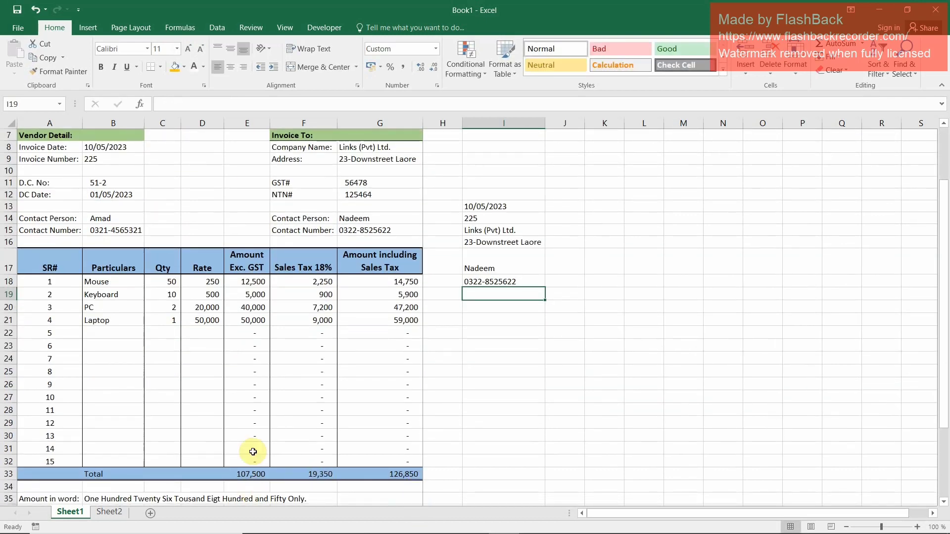
{"action": "type", "text": "="}
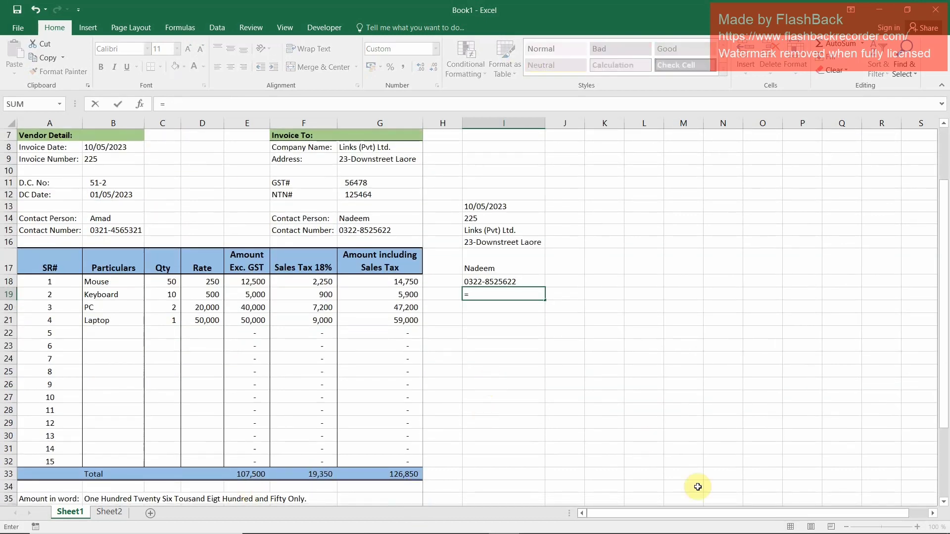
{"action": "left_click", "coordinate": [254, 475]}
{"action": "key", "text": "Return"}
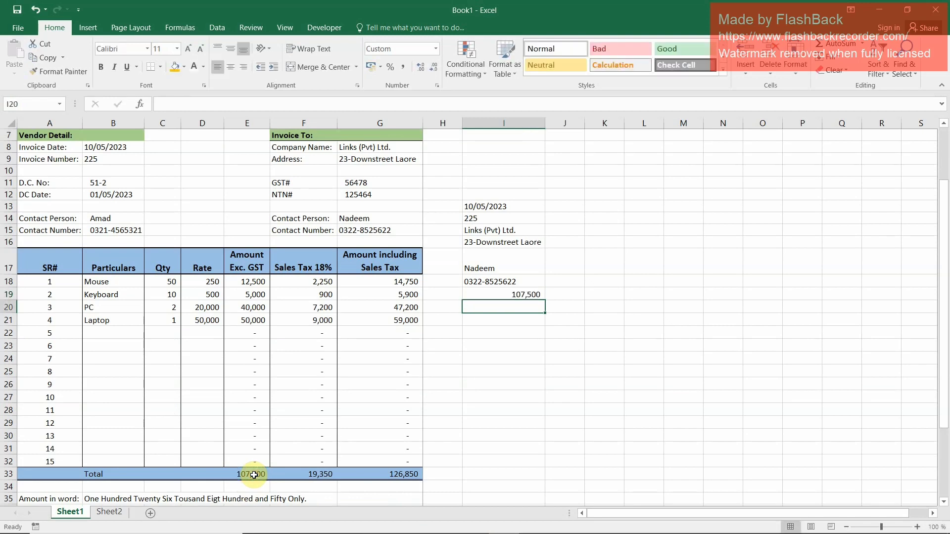
{"action": "type", "text": "="}
{"action": "left_click", "coordinate": [304, 470]}
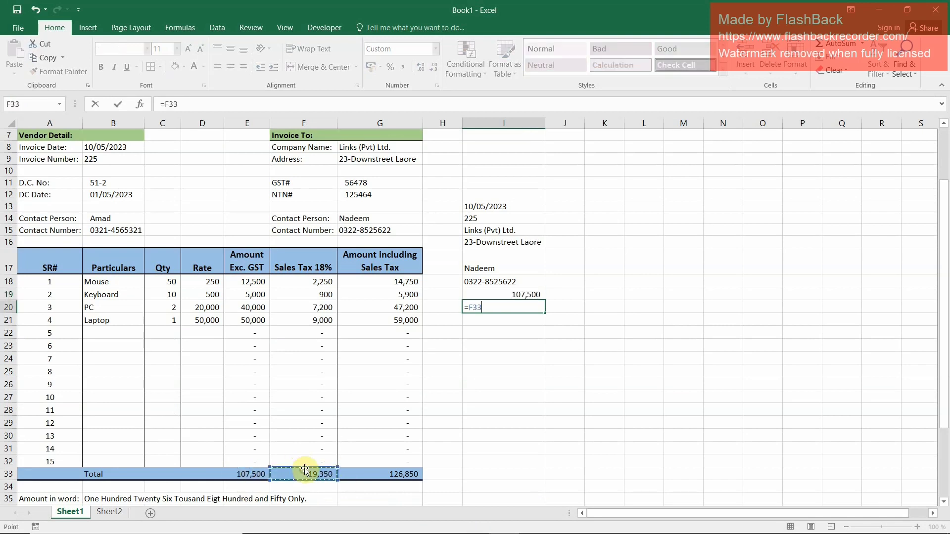
{"action": "key", "text": "Return"}
{"action": "type", "text": "="}
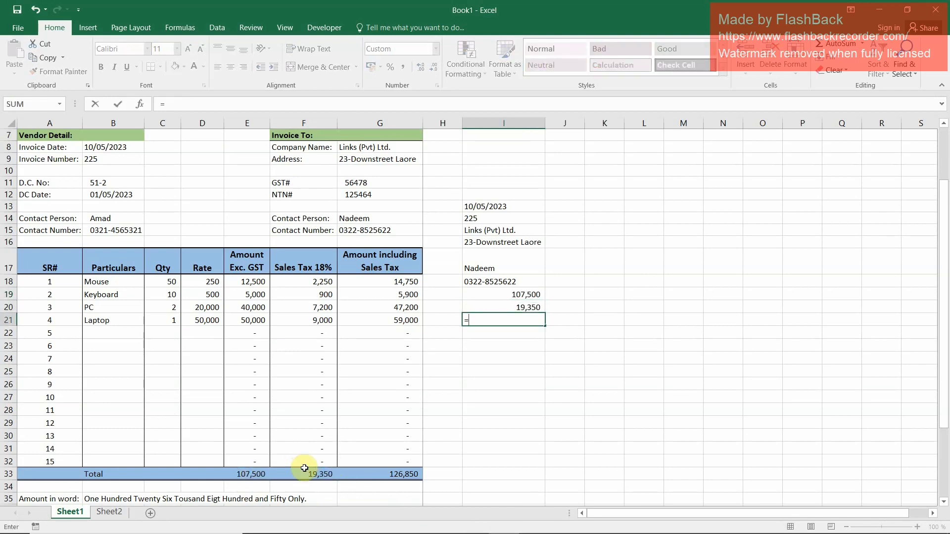
{"action": "left_click", "coordinate": [398, 474]}
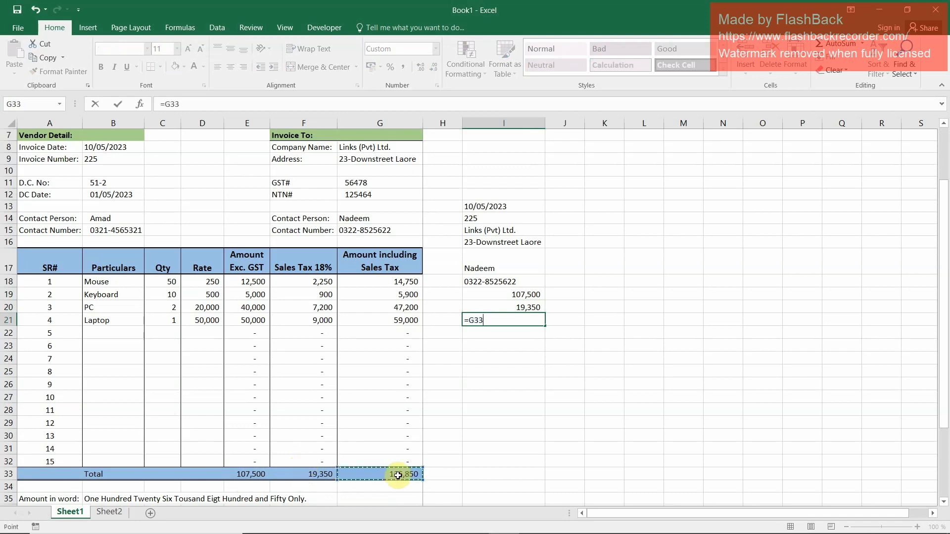
{"action": "key", "text": "Return"}
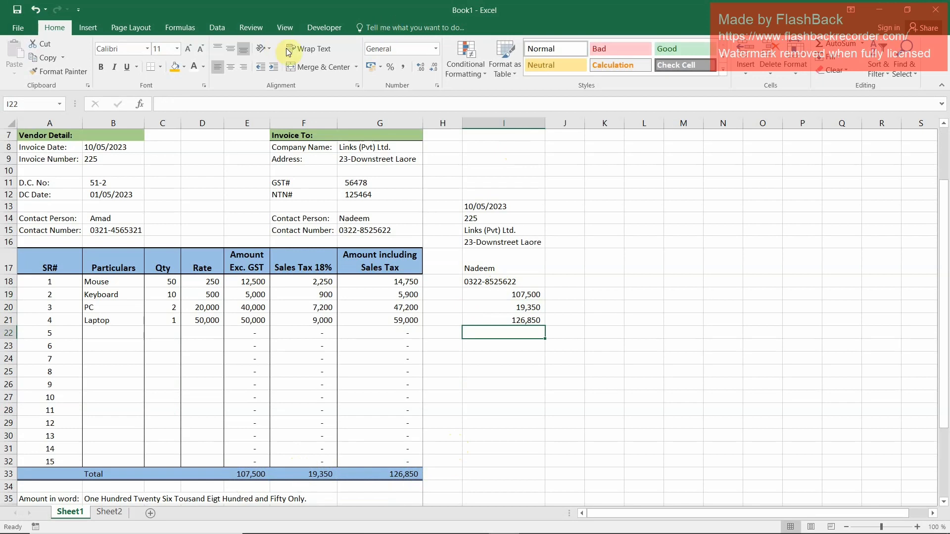
Start recording a macro stored in this workbook, with Ctrl+Shift+C assigned as its shortcut
{"action": "left_click", "coordinate": [321, 28]}
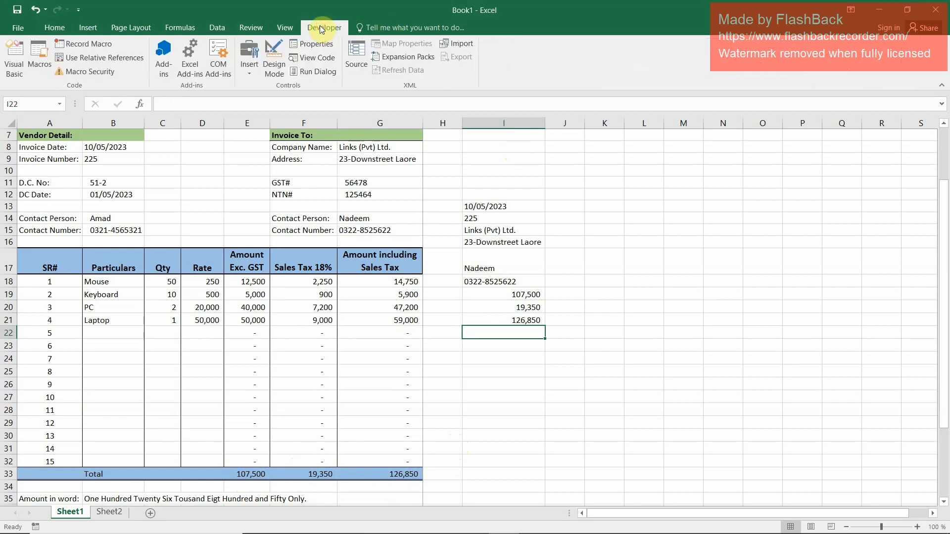
{"action": "left_click", "coordinate": [97, 44]}
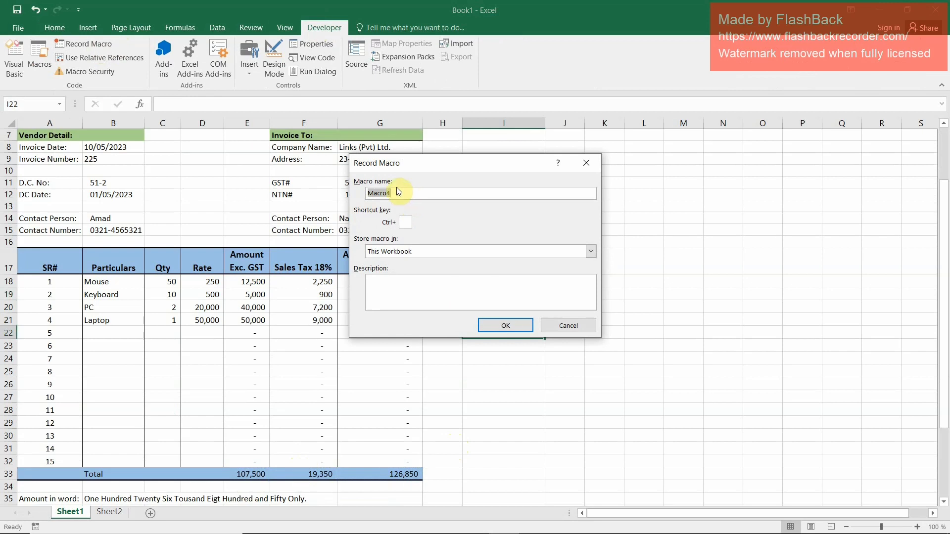
{"action": "left_click", "coordinate": [404, 223]}
{"action": "type", "text": "C"}
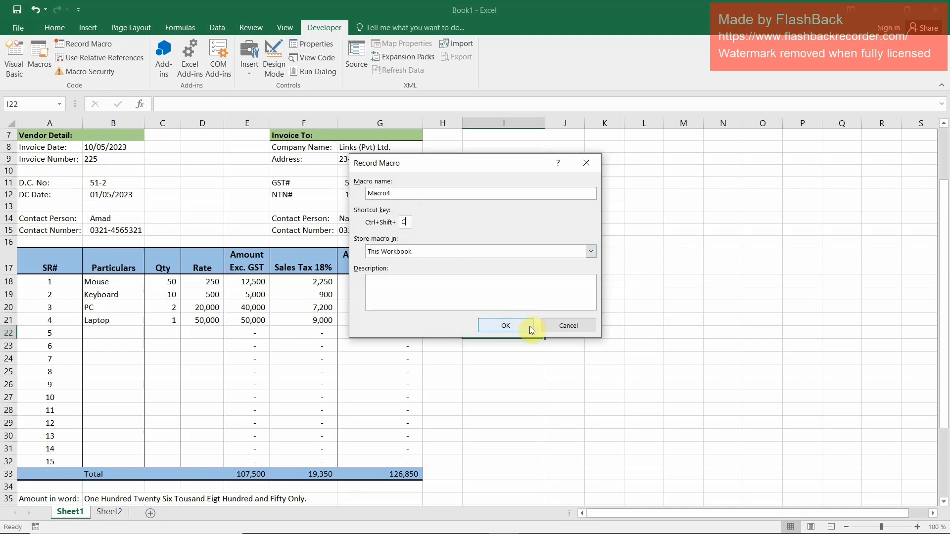
{"action": "left_click", "coordinate": [509, 326]}
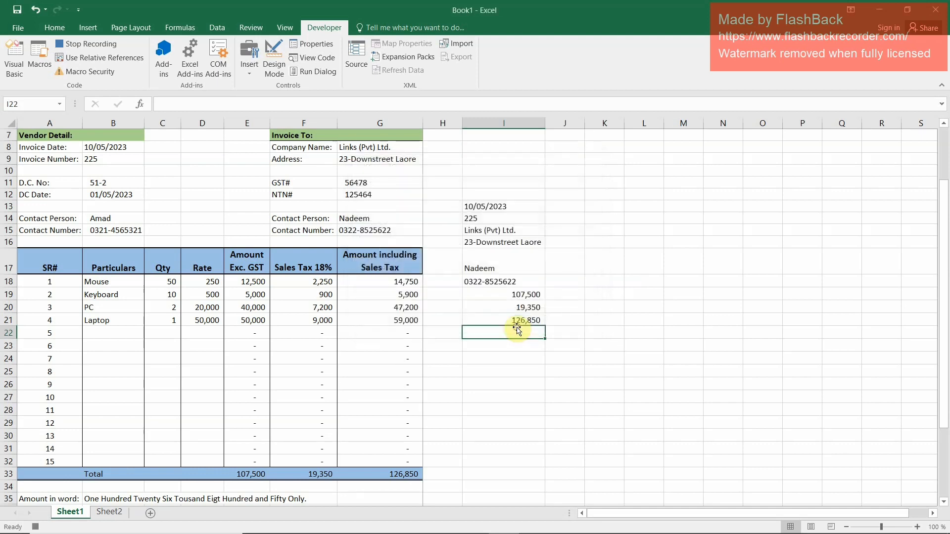
Copy the linked cells I13:I21 and paste them as transposed values into A1 of a new sheet
{"action": "left_click", "coordinate": [501, 205]}
{"action": "left_click_drag", "start_coordinate": [500, 204], "coordinate": [517, 320]}
{"action": "key", "text": "ctrl+c"}
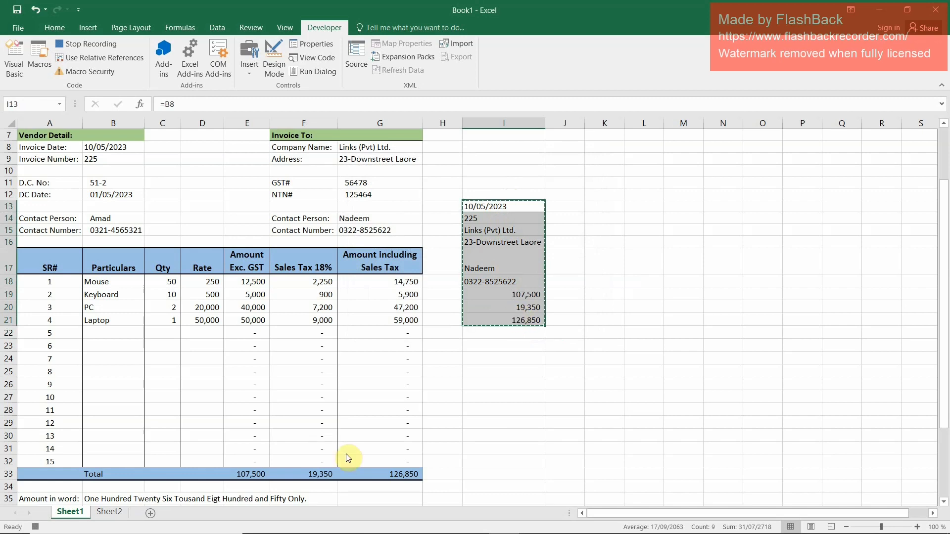
{"action": "left_click", "coordinate": [149, 514]}
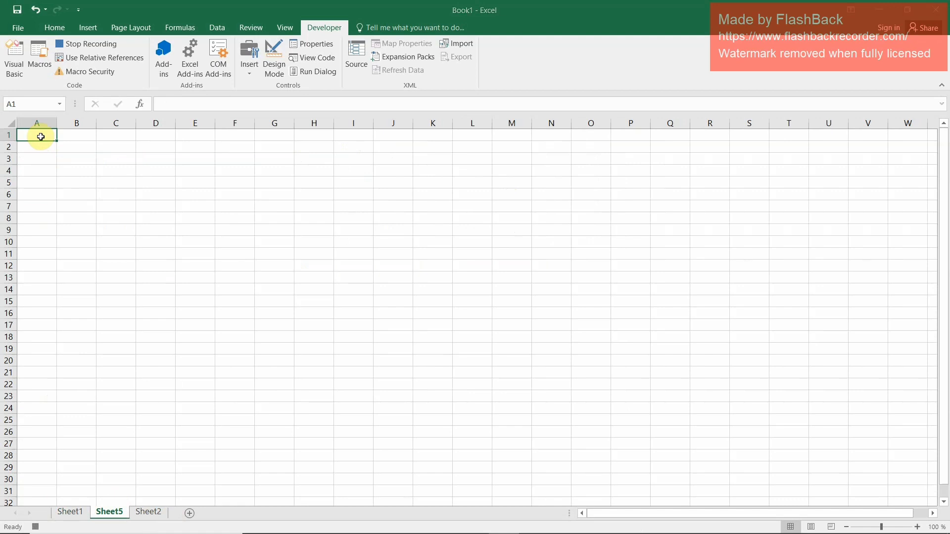
{"action": "key", "text": "ctrl+alt+v"}
{"action": "left_click", "coordinate": [397, 207]}
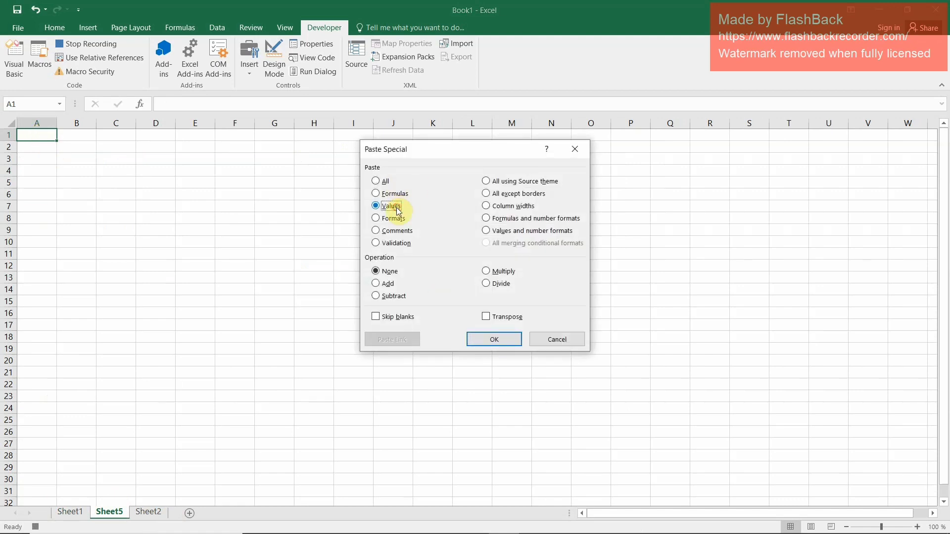
{"action": "left_click", "coordinate": [491, 318]}
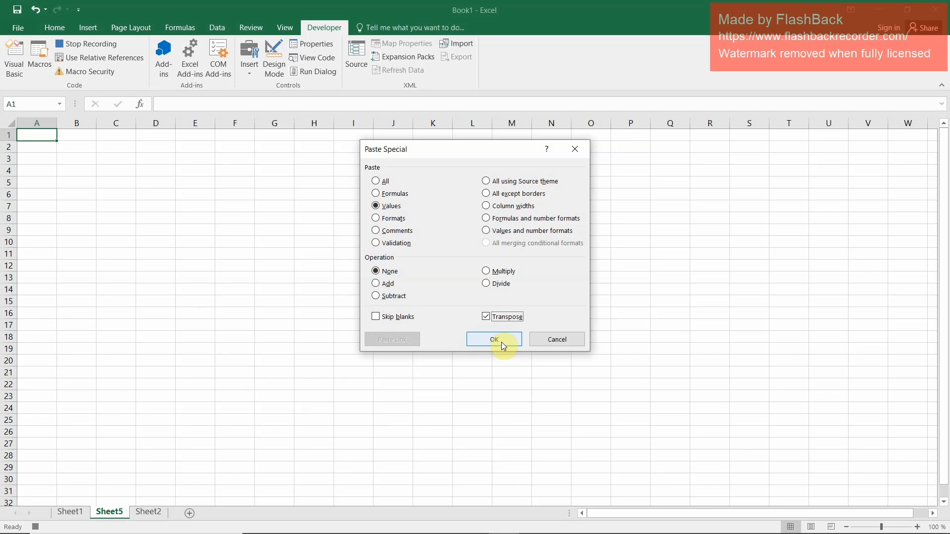
{"action": "left_click", "coordinate": [495, 340]}
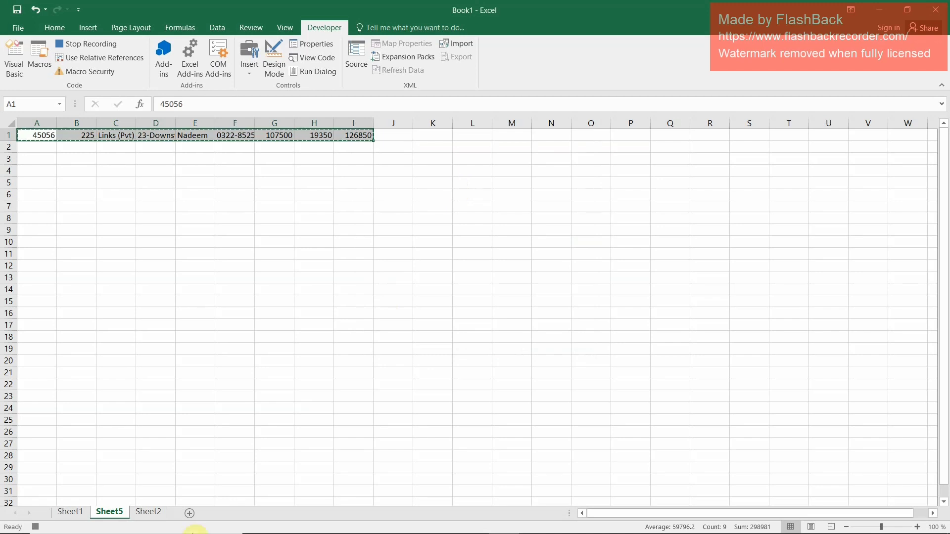
Insert the copied row A1:I1 from the new sheet as cells at A2 of the Sheet2 table
{"action": "left_click", "coordinate": [62, 515]}
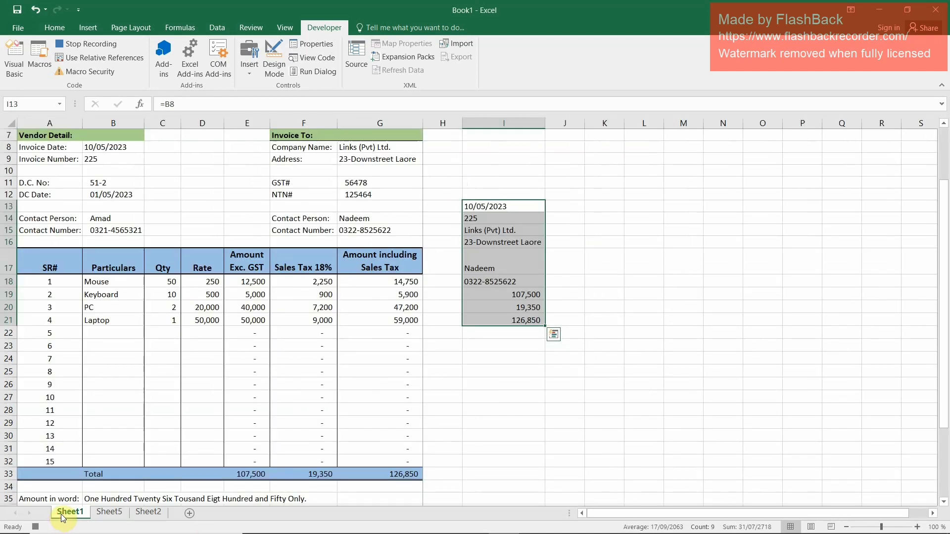
{"action": "left_click", "coordinate": [145, 512]}
{"action": "left_click", "coordinate": [36, 148]}
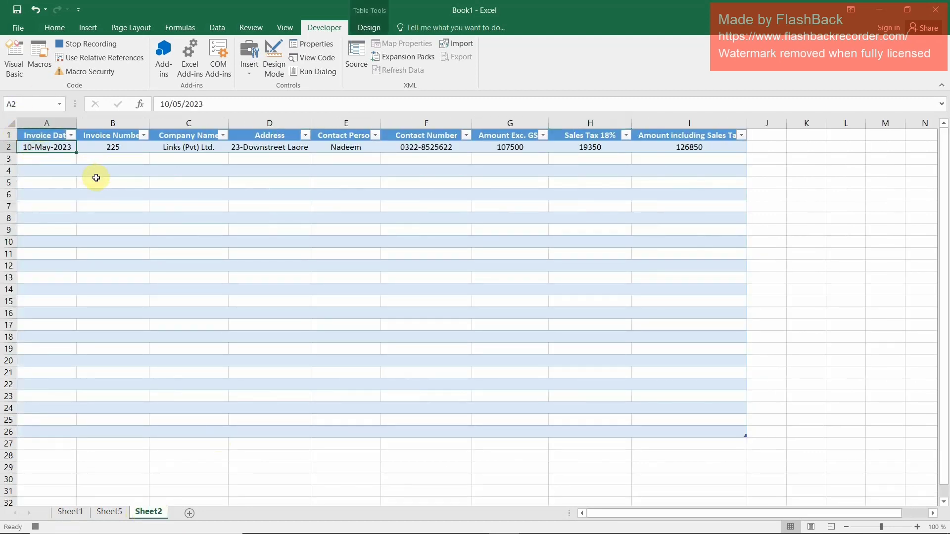
{"action": "left_click", "coordinate": [54, 27]}
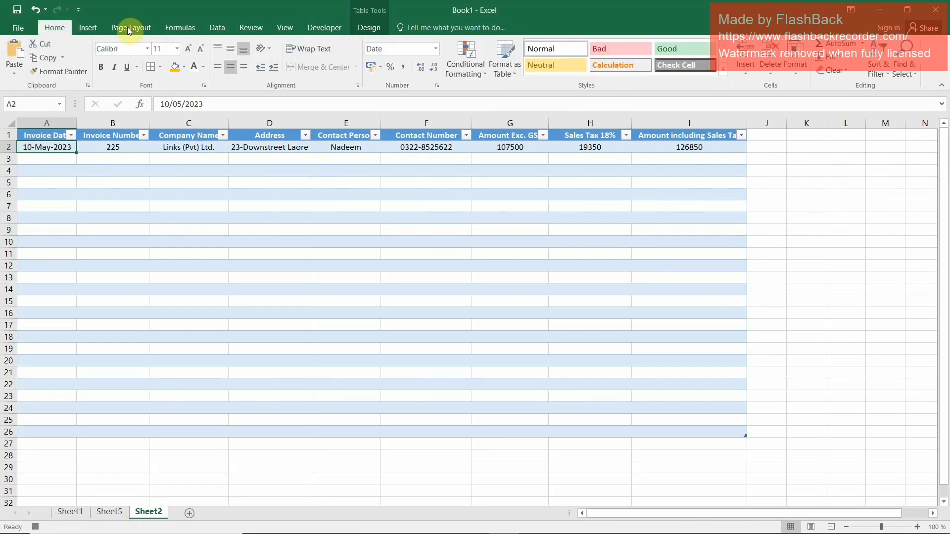
{"action": "left_click", "coordinate": [746, 74]}
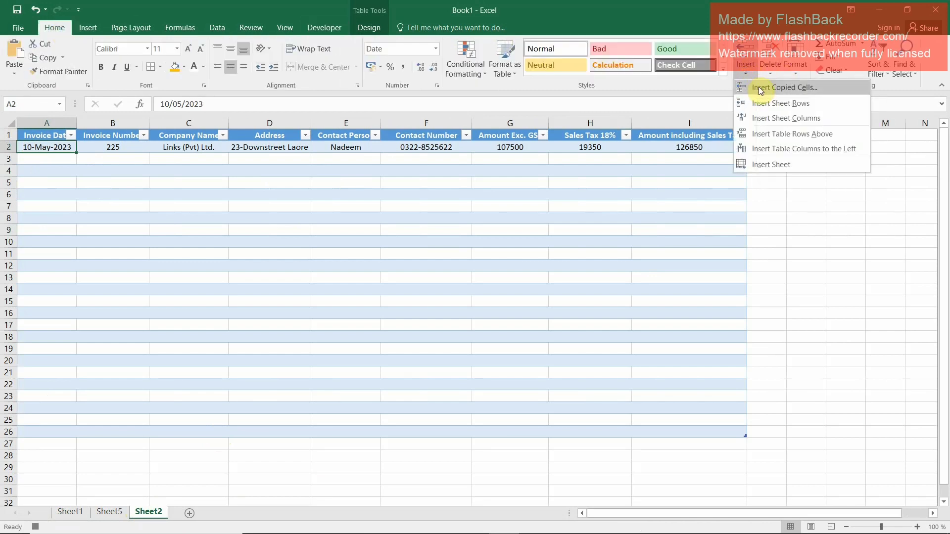
{"action": "left_click", "coordinate": [761, 88]}
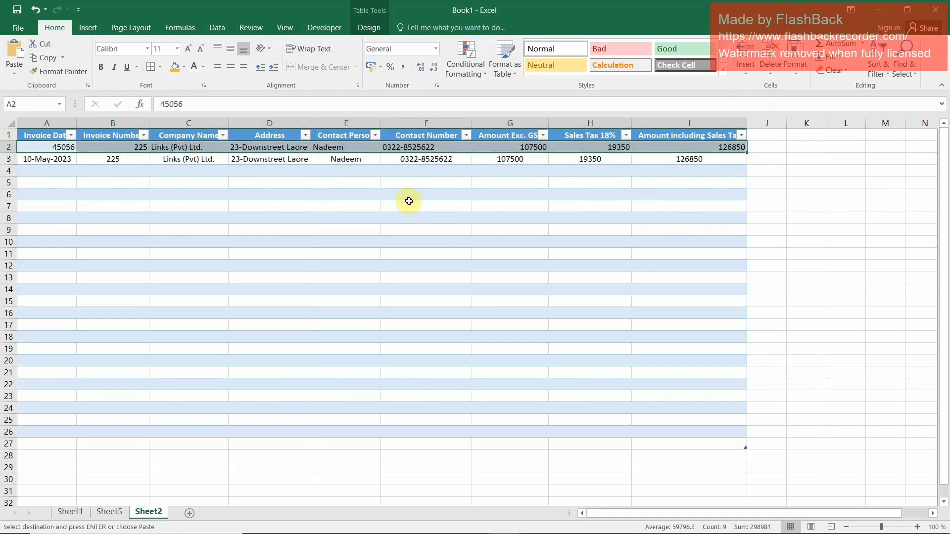
Format the invoice date in A2 of the Sheet2 table as Short Date
{"action": "left_click", "coordinate": [47, 146]}
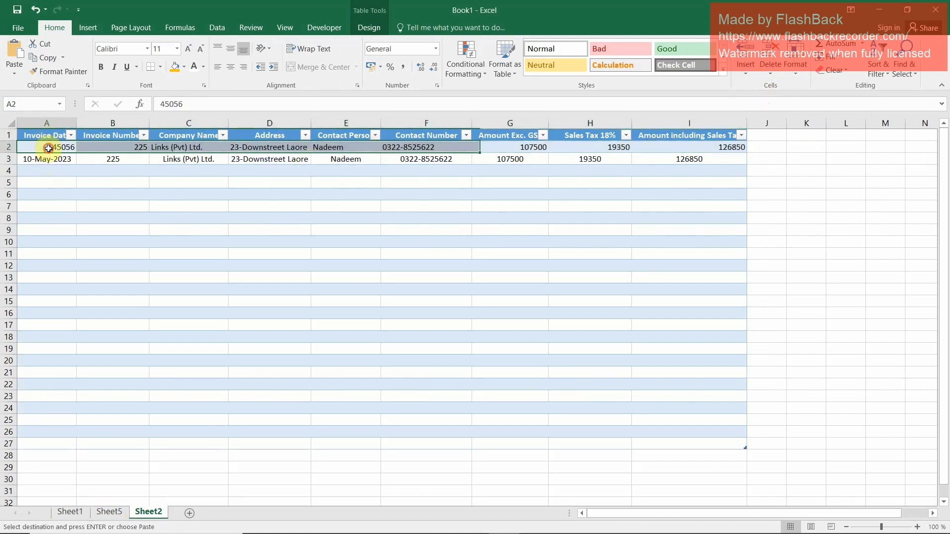
{"action": "left_click", "coordinate": [436, 48]}
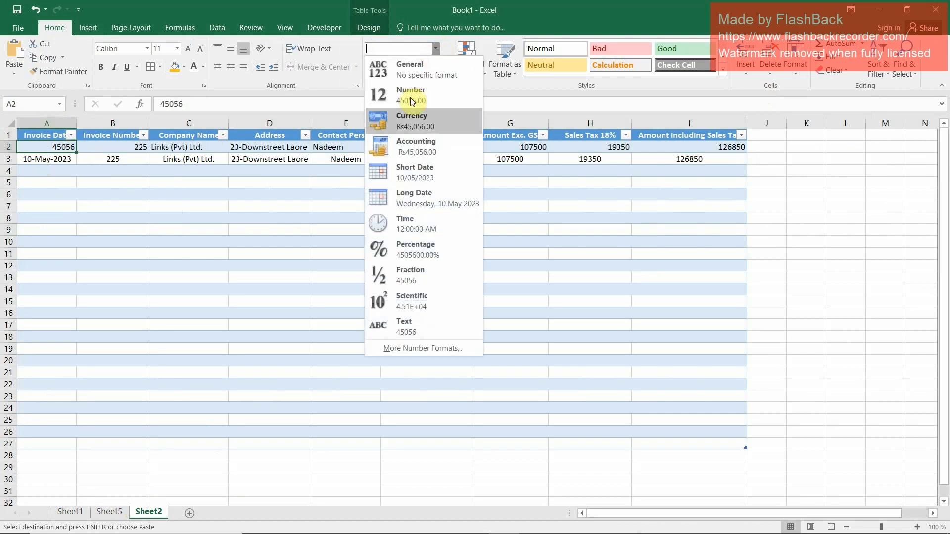
{"action": "left_click", "coordinate": [433, 173]}
{"action": "left_click", "coordinate": [132, 195]}
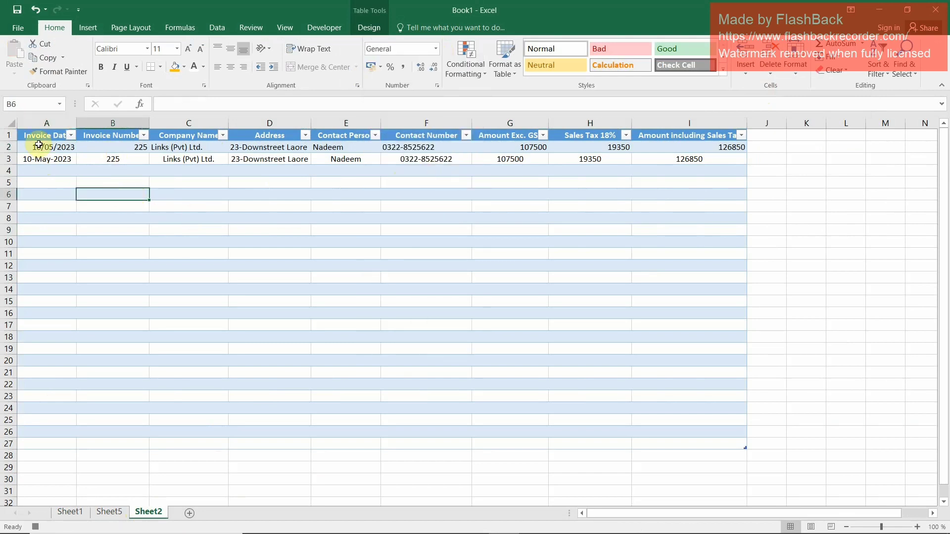
Clear the invoice date and invoice number in B8:B9 of Sheet1
{"action": "left_click", "coordinate": [110, 511]}
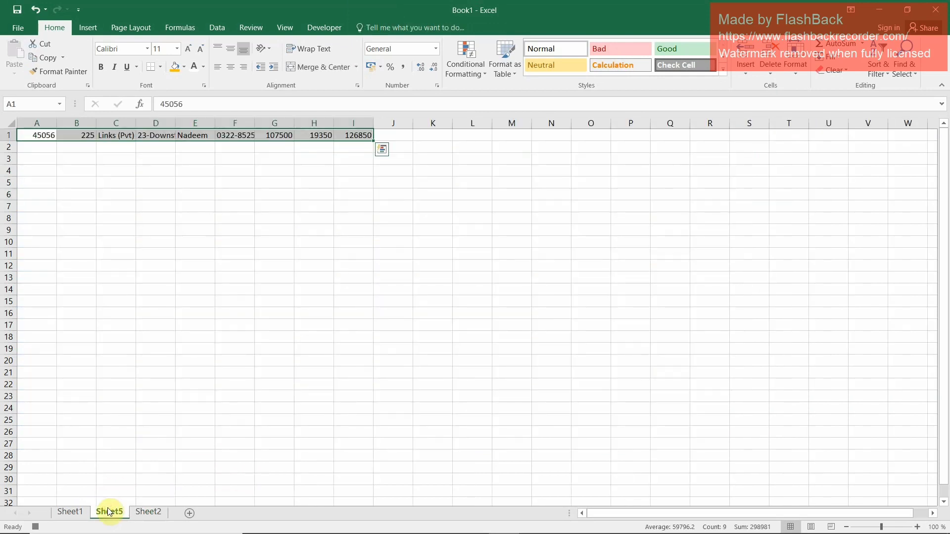
{"action": "left_click", "coordinate": [70, 512]}
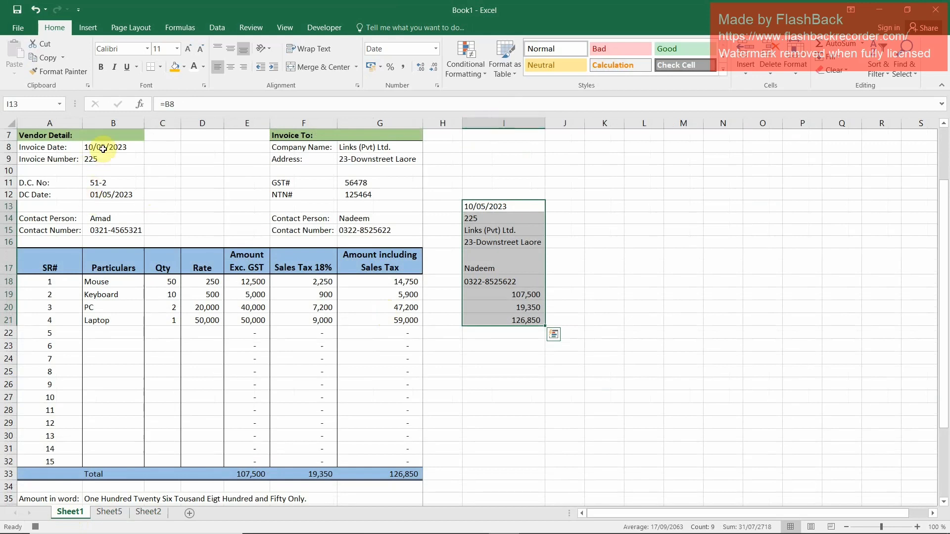
{"action": "left_click_drag", "start_coordinate": [101, 148], "coordinate": [103, 159]}
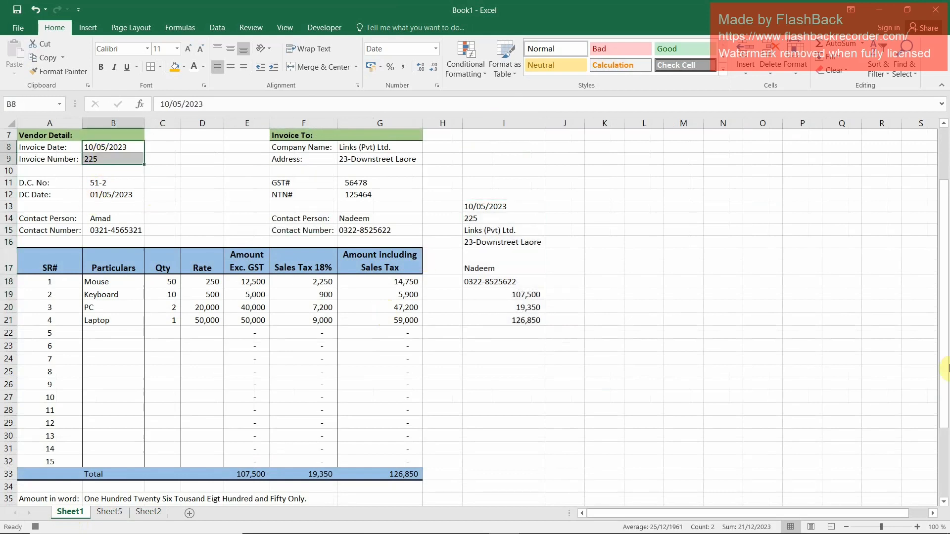
{"action": "key", "text": "Delete"}
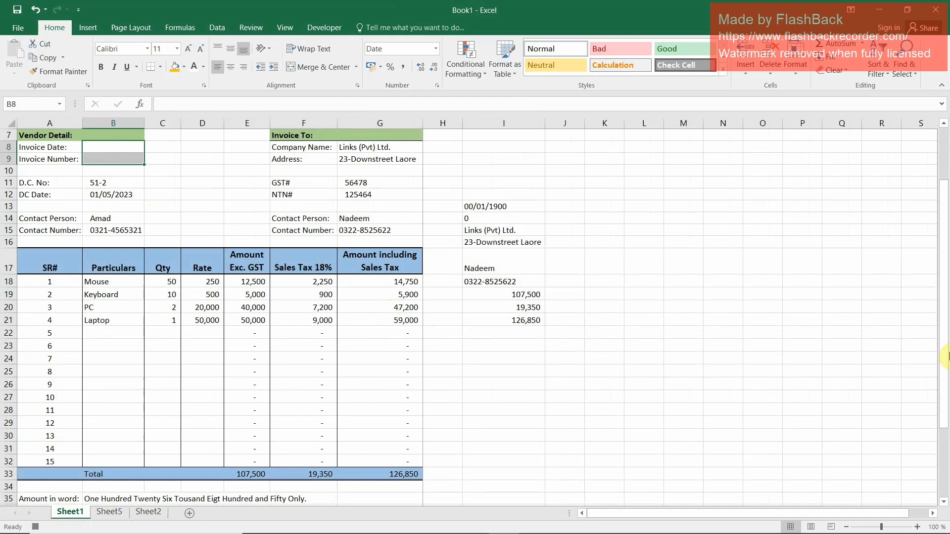
Clear the customer's company name and address in G8:G9
{"action": "key", "text": "Down"}
{"action": "key", "text": "Down"}
{"action": "key", "text": "Down"}
{"action": "key", "text": "Down"}
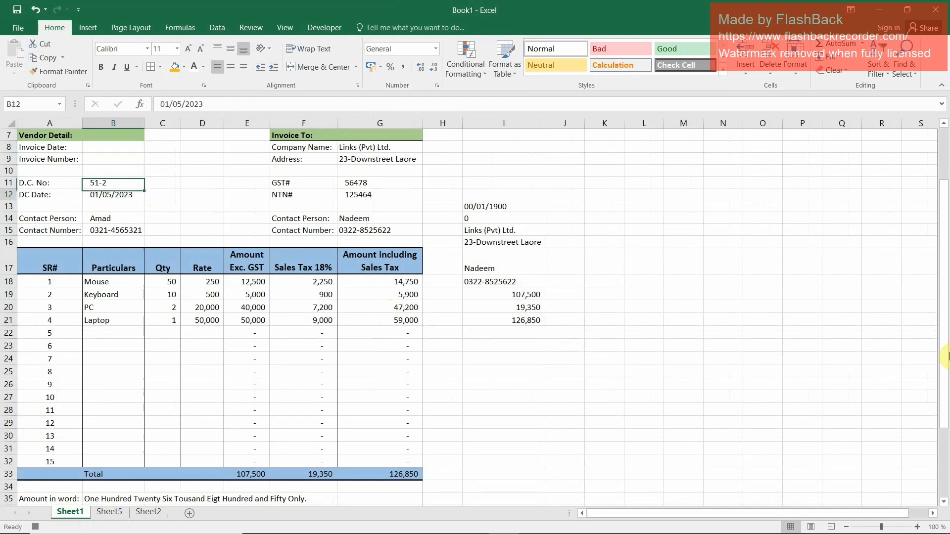
{"action": "key", "text": "Down"}
{"action": "key", "text": "Down"}
{"action": "key", "text": "Down"}
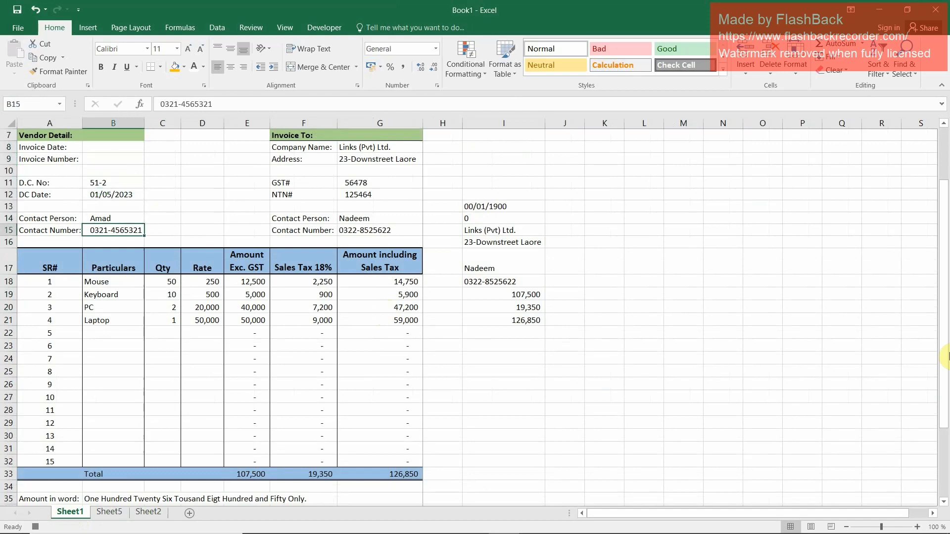
{"action": "key", "text": "Up"}
{"action": "key", "text": "Up"}
{"action": "key", "text": "Up"}
{"action": "key", "text": "Up"}
{"action": "key", "text": "Up"}
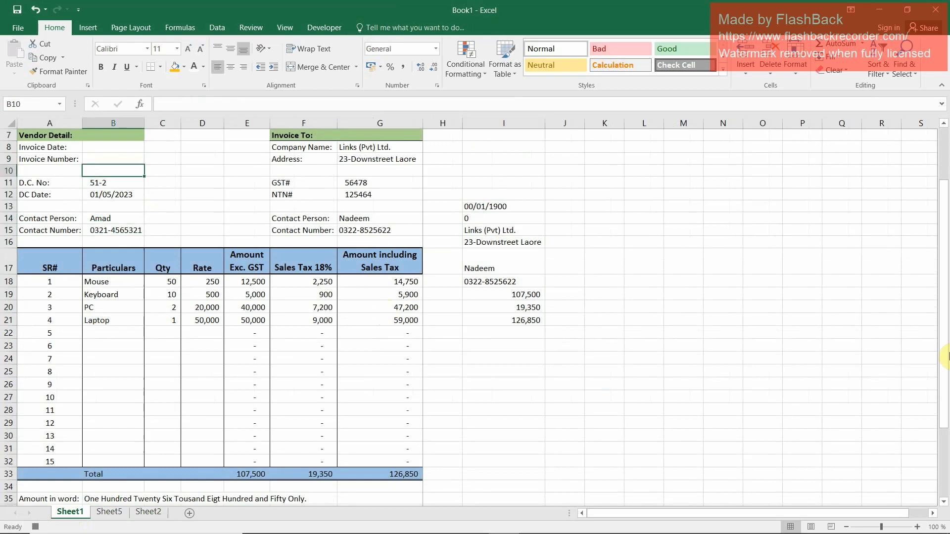
{"action": "key", "text": "Right"}
{"action": "key", "text": "Right"}
{"action": "key", "text": "Right"}
{"action": "key", "text": "Right"}
{"action": "key", "text": "Right"}
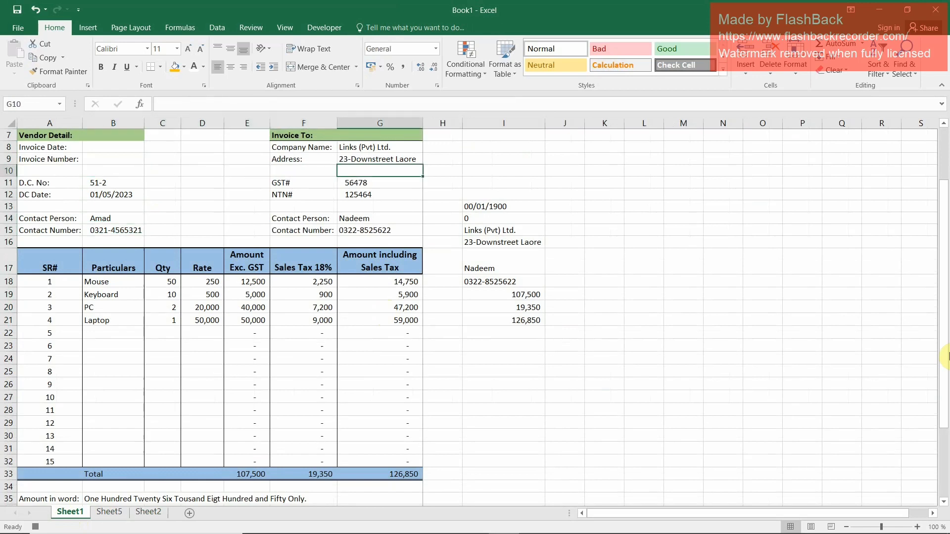
{"action": "key", "text": "Up"}
{"action": "key", "text": "Up"}
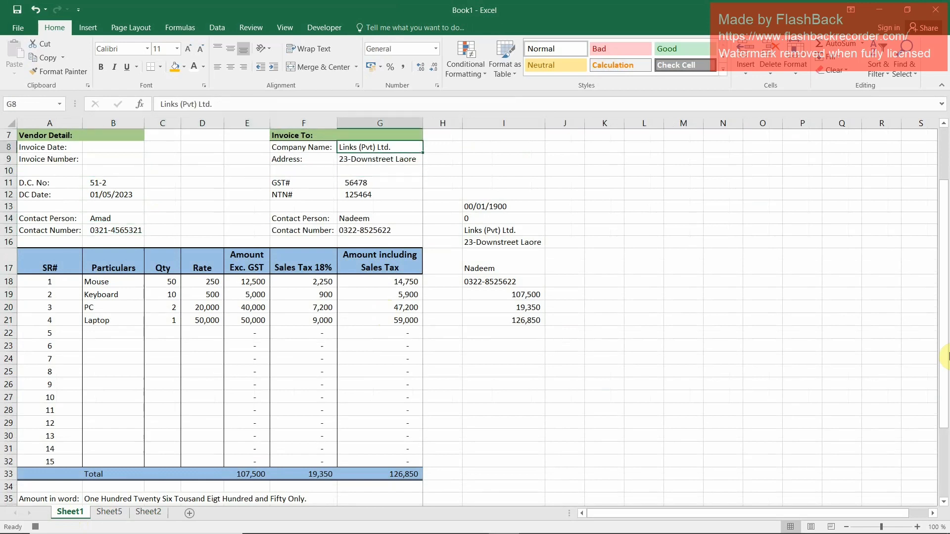
{"action": "key", "text": "shift+Down"}
{"action": "key", "text": "Delete"}
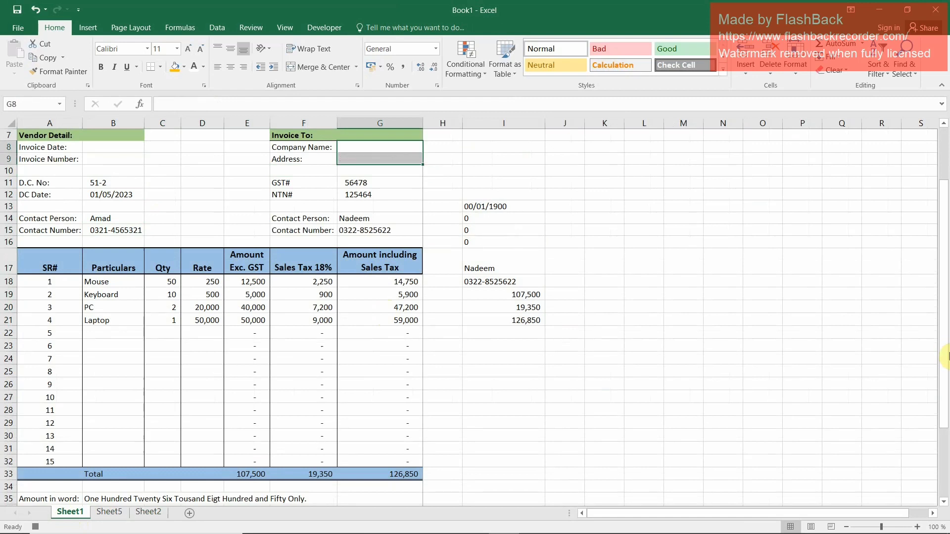
Clear the customer's contact person and contact number in G14:G15
{"action": "key", "text": "Down"}
{"action": "key", "text": "Down"}
{"action": "key", "text": "Down"}
{"action": "key", "text": "Down"}
{"action": "key", "text": "Down"}
{"action": "key", "text": "Down"}
{"action": "key", "text": "shift+Down"}
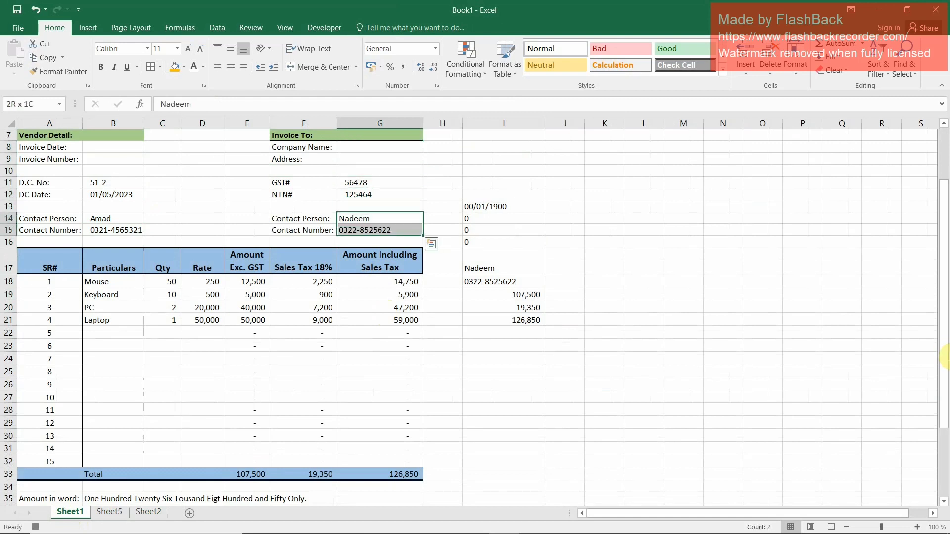
{"action": "key", "text": "Delete"}
Clear the item quantities in C18:C21, keeping the particulars and rates
{"action": "key", "text": "Down"}
{"action": "key", "text": "Down"}
{"action": "key", "text": "Left"}
{"action": "key", "text": "Left"}
{"action": "key", "text": "Left"}
{"action": "key", "text": "Left"}
{"action": "key", "text": "Left"}
{"action": "key", "text": "Left"}
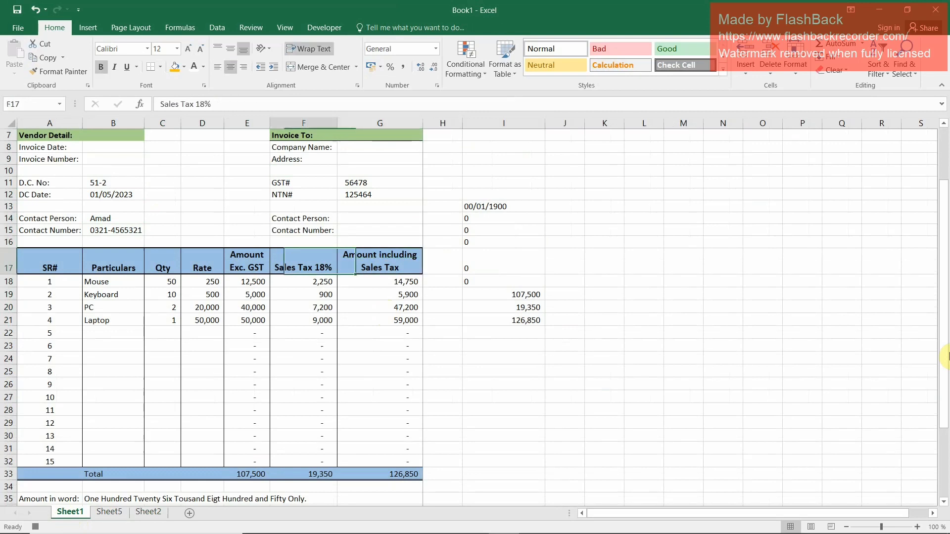
{"action": "key", "text": "Down"}
{"action": "key", "text": "Right"}
{"action": "key", "text": "Right"}
{"action": "key", "text": "shift+Down"}
{"action": "key", "text": "shift+Down"}
{"action": "key", "text": "shift+Down"}
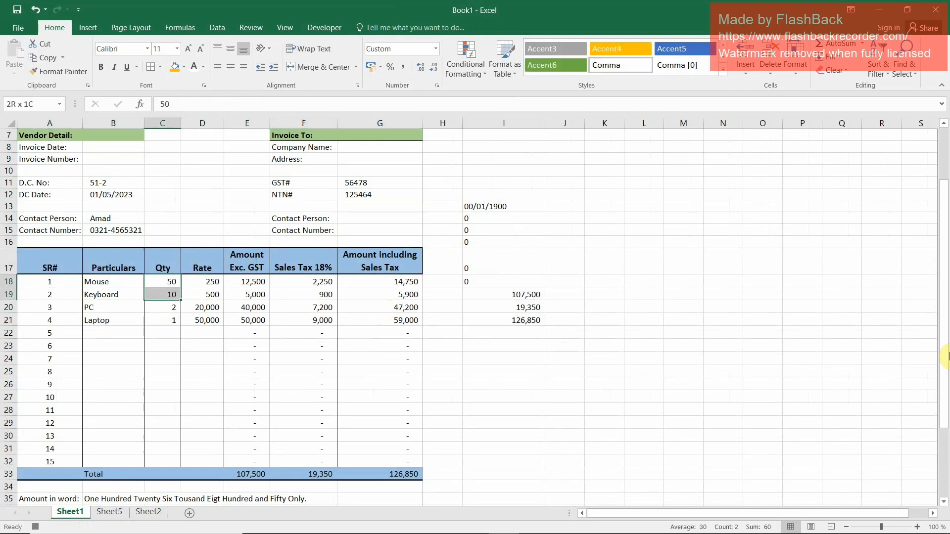
{"action": "key", "text": "Delete"}
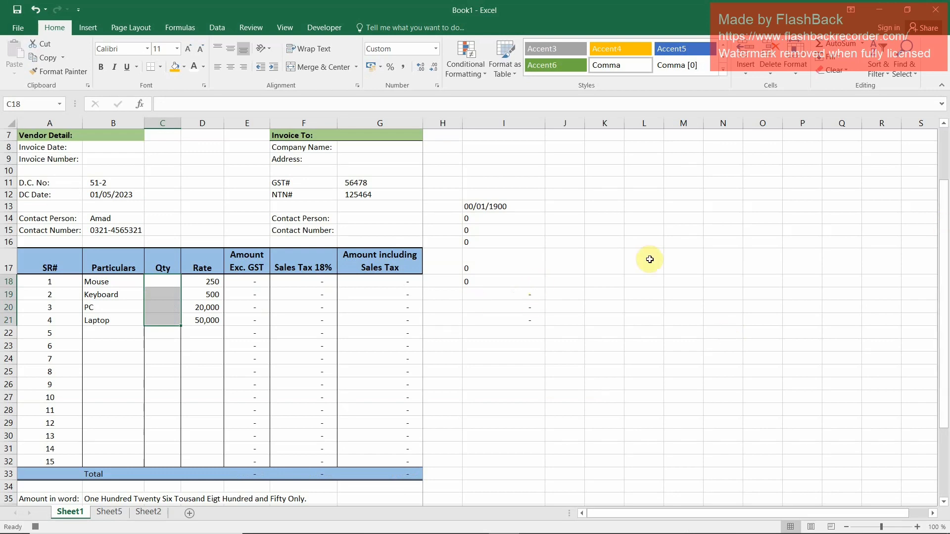
Stop recording the macro and check the inserted invoice row in the Sheet2 table
{"action": "left_click", "coordinate": [328, 28]}
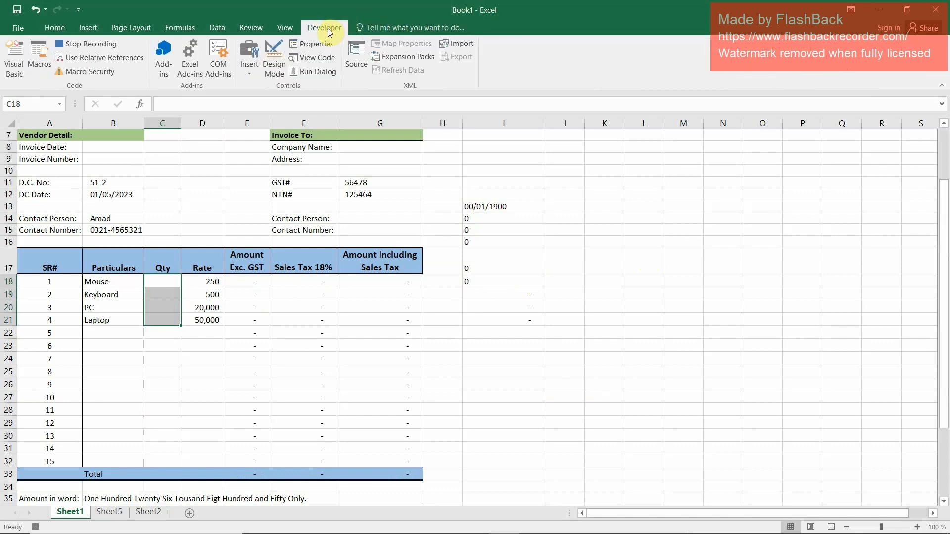
{"action": "left_click", "coordinate": [107, 45]}
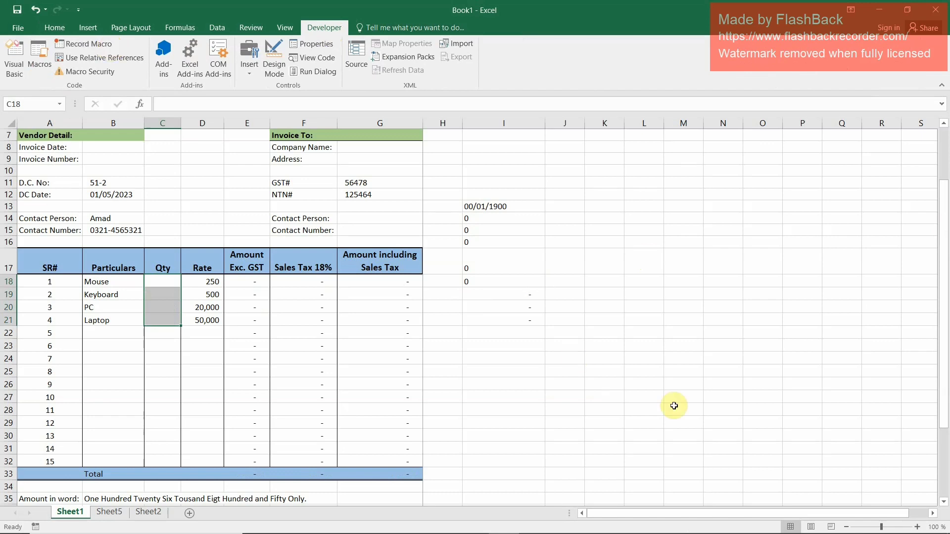
{"action": "left_click", "coordinate": [109, 512]}
{"action": "left_click", "coordinate": [146, 512]}
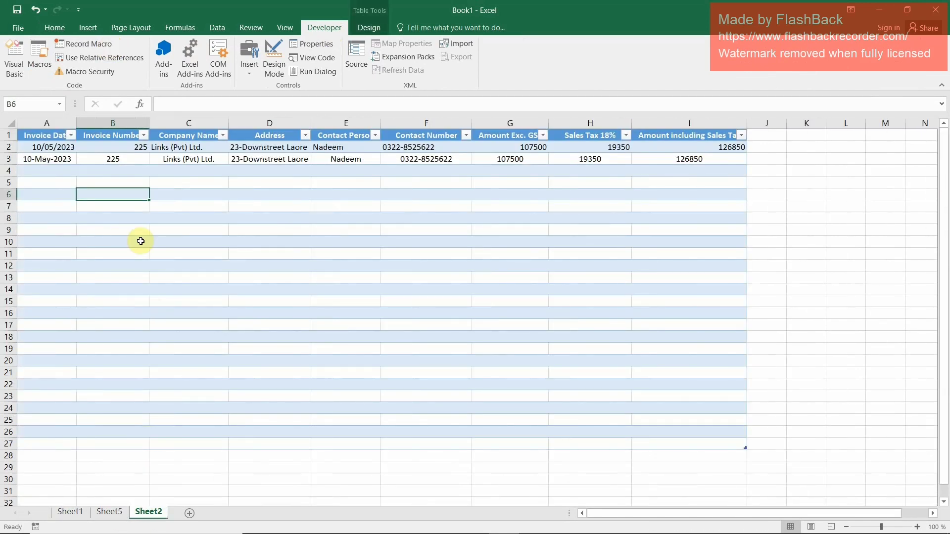
Enter the invoice date 23/05/2023 in B8 and the invoice number 2589 in B9 of Sheet1
{"action": "left_click", "coordinate": [72, 512]}
{"action": "scroll", "coordinate": [194, 233], "scroll_direction": "up", "scroll_amount": 2}
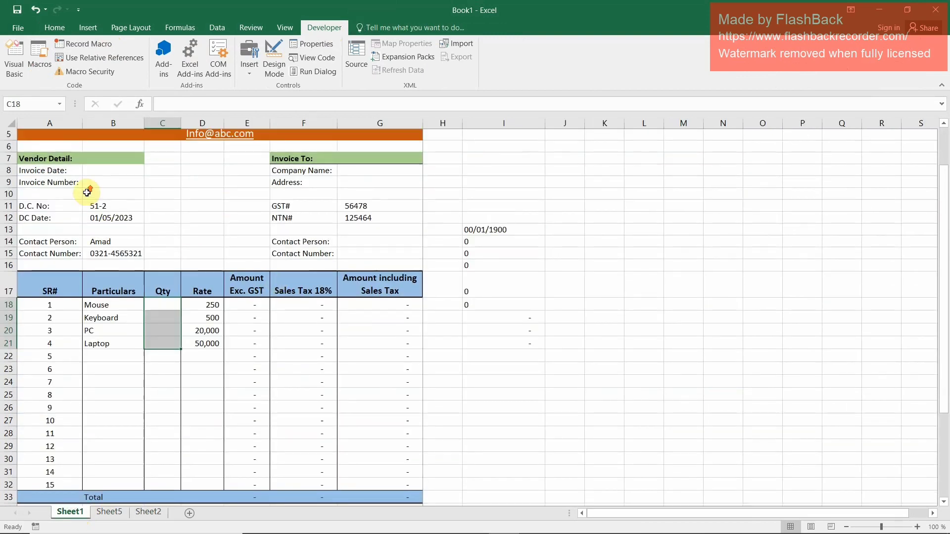
{"action": "left_click", "coordinate": [124, 238]}
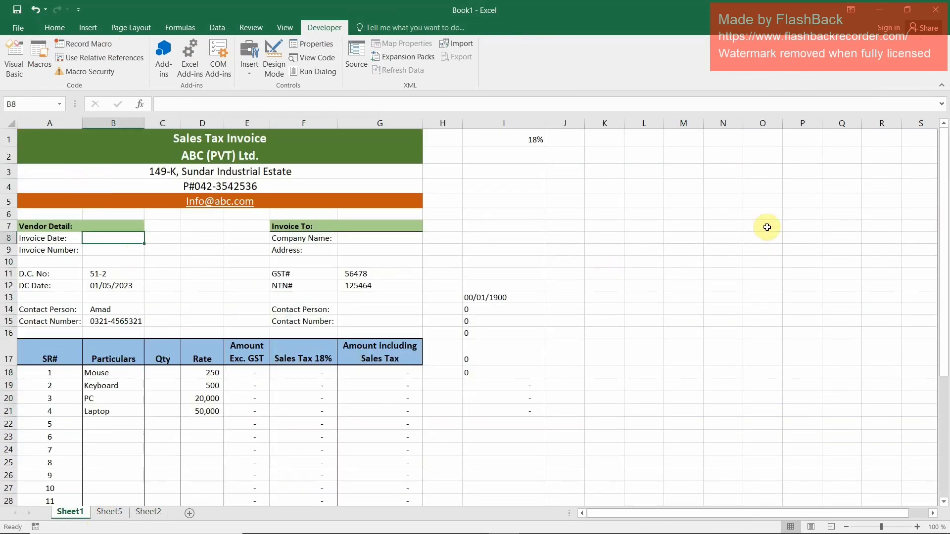
{"action": "key", "text": "Down"}
{"action": "key", "text": "Down"}
{"action": "key", "text": "Down"}
{"action": "key", "text": "Down"}
{"action": "key", "text": "Down"}
{"action": "key", "text": "Down"}
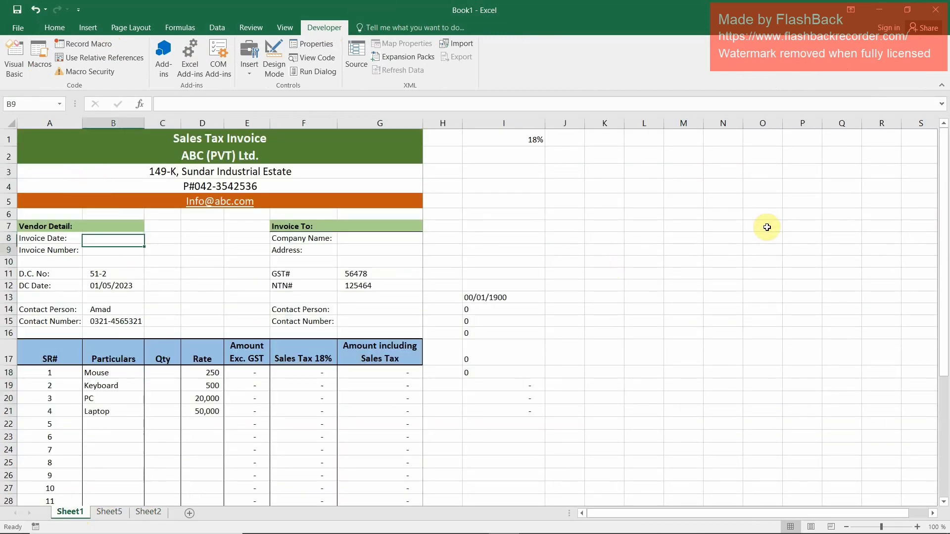
{"action": "key", "text": "Up"}
{"action": "key", "text": "Up"}
{"action": "key", "text": "Up"}
{"action": "key", "text": "Up"}
{"action": "key", "text": "Up"}
{"action": "key", "text": "Up"}
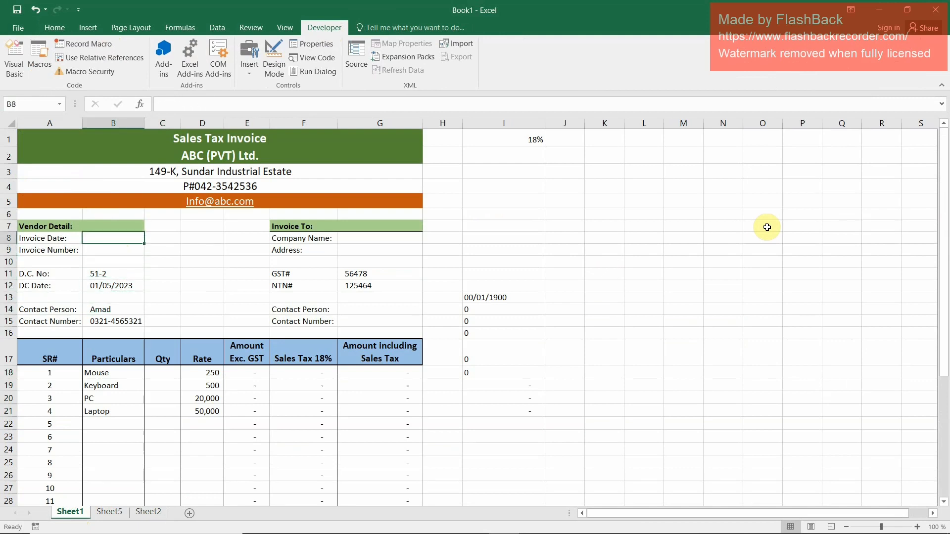
{"action": "type", "text": "23-05-2023"}
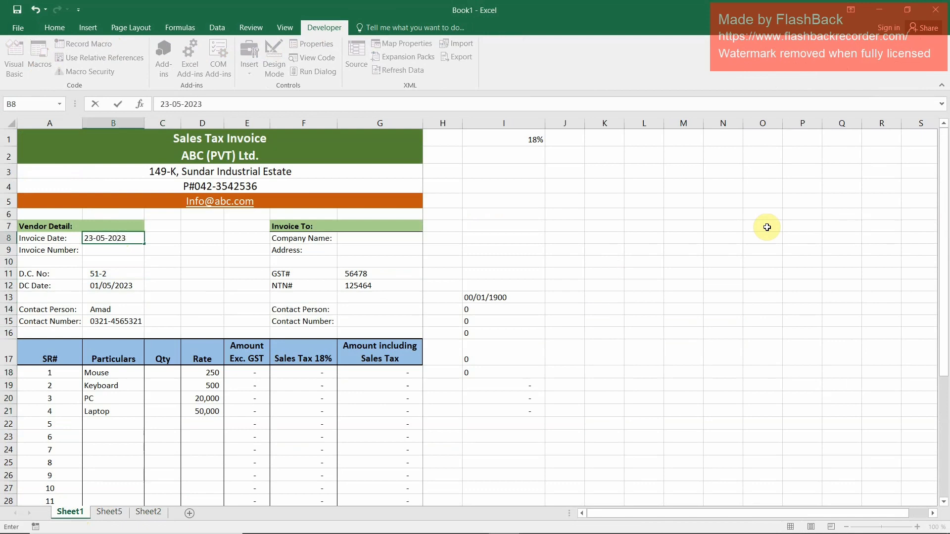
{"action": "key", "text": "Return"}
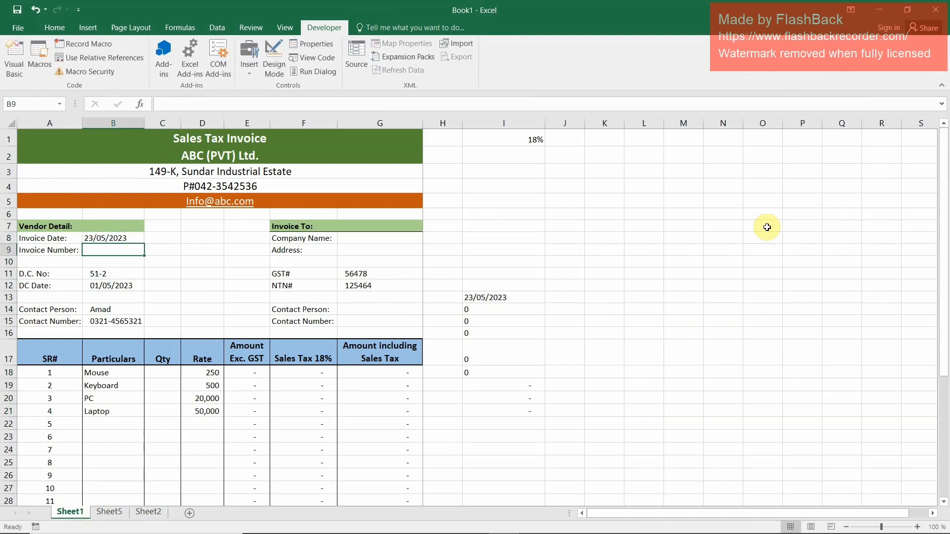
{"action": "type", "text": "2589"}
{"action": "key", "text": "Return"}
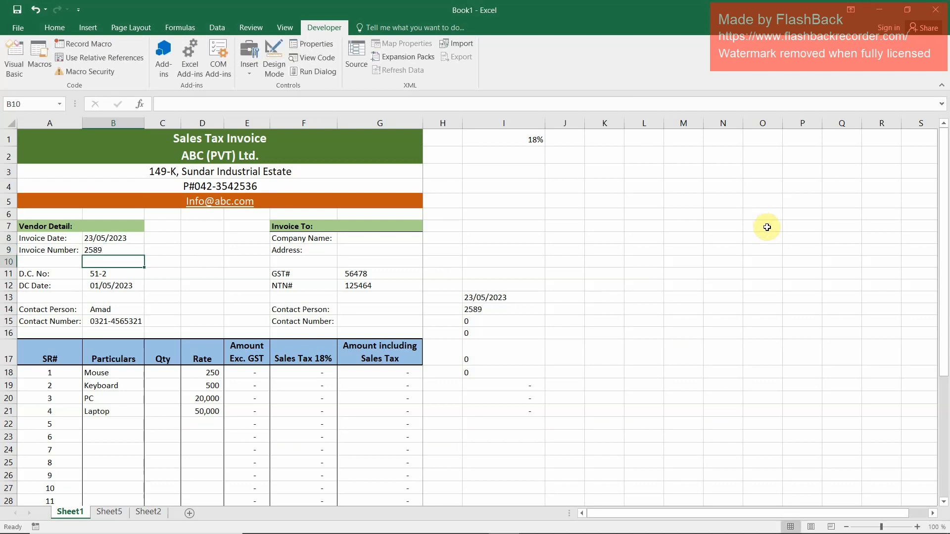
Enter HBFC as the company name in G8 and the customer's address in G9
{"action": "key", "text": "Up"}
{"action": "key", "text": "Right"}
{"action": "key", "text": "Right"}
{"action": "key", "text": "Right"}
{"action": "key", "text": "Right"}
{"action": "key", "text": "Right"}
{"action": "key", "text": "Up"}
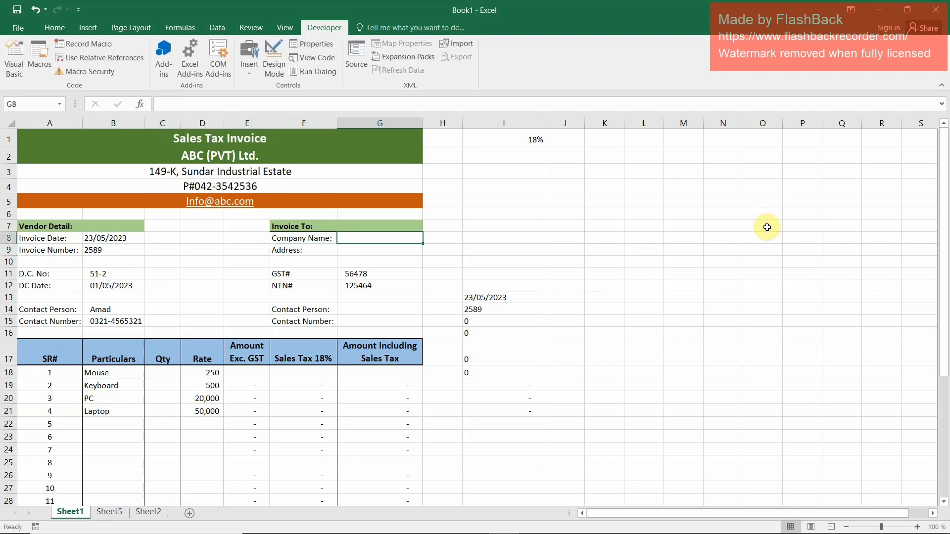
{"action": "type", "text": "HBFC"}
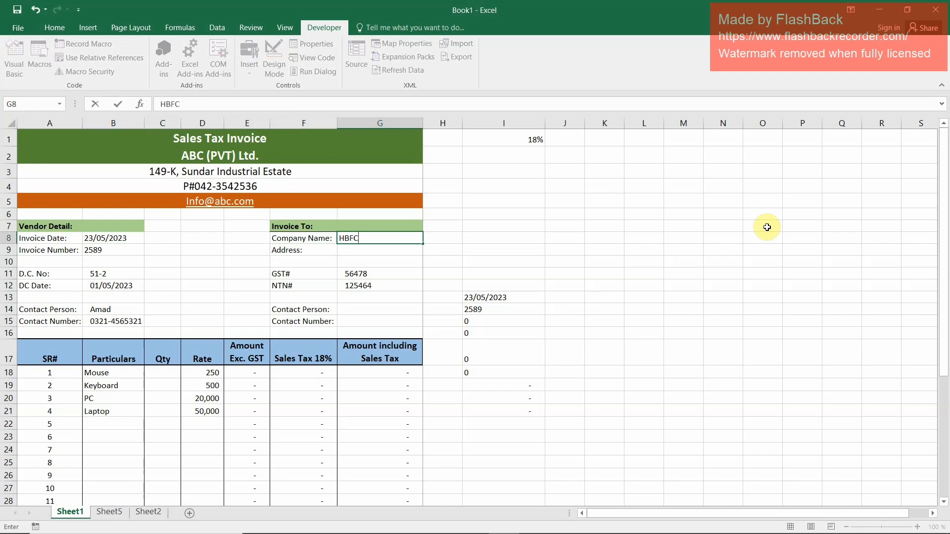
{"action": "key", "text": "Return"}
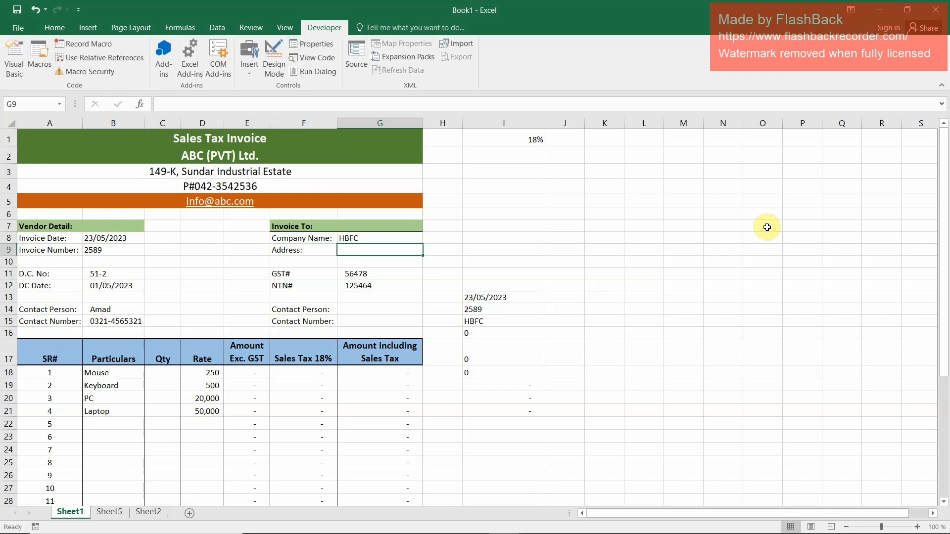
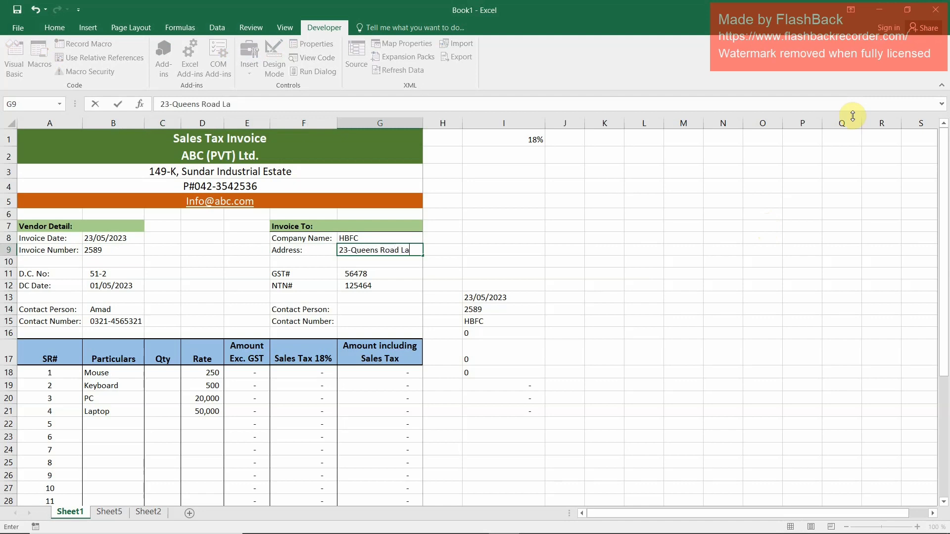
{"action": "key", "text": "Down"}
{"action": "key", "text": "Down"}
{"action": "key", "text": "Down"}
{"action": "key", "text": "Down"}
{"action": "key", "text": "Down"}
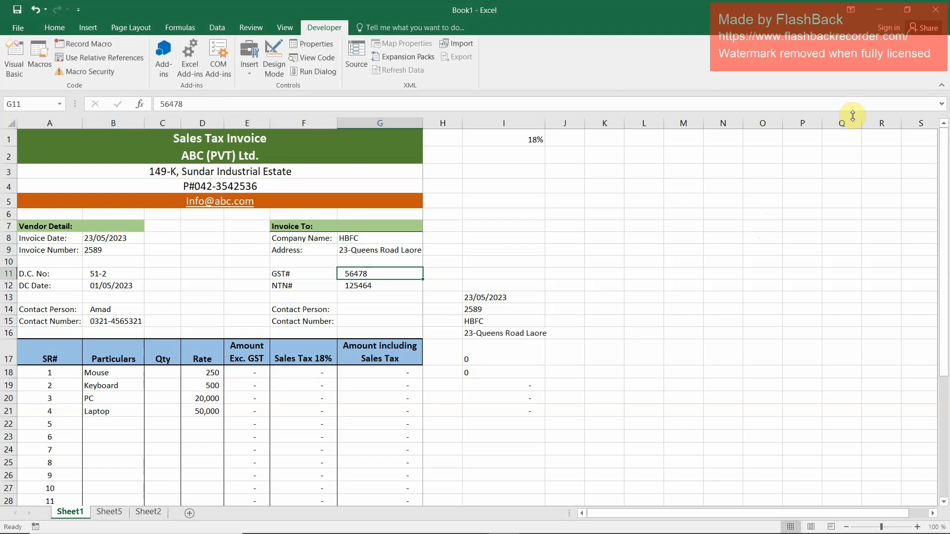
Finish the customer's address in G9, and enter the customer's contact person in G14 and contact number in G15
{"action": "type", "text": "Abid"}
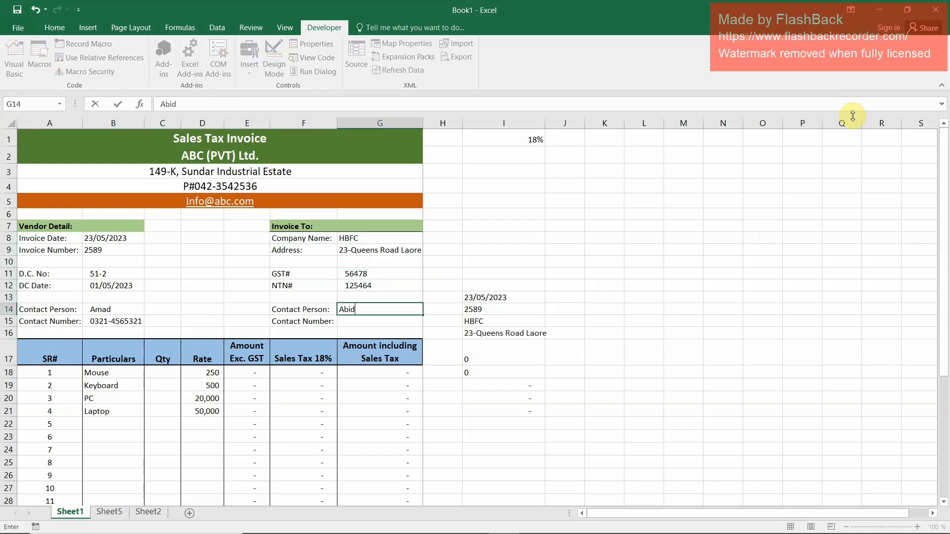
{"action": "key", "text": "Return"}
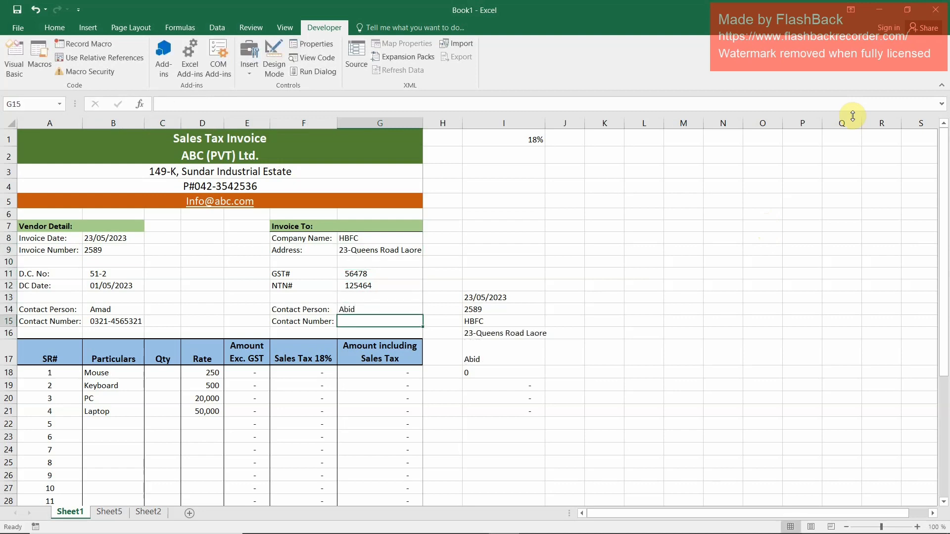
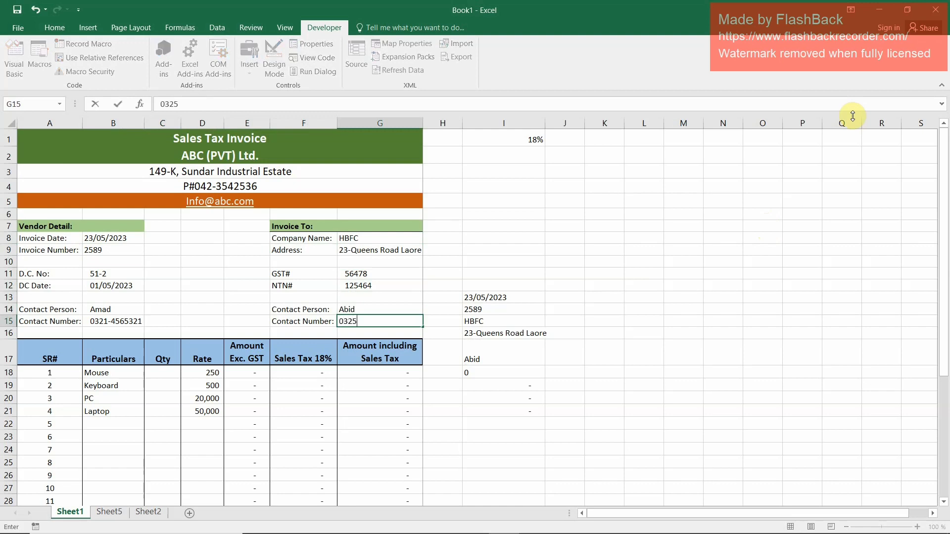
{"action": "key", "text": "Return"}
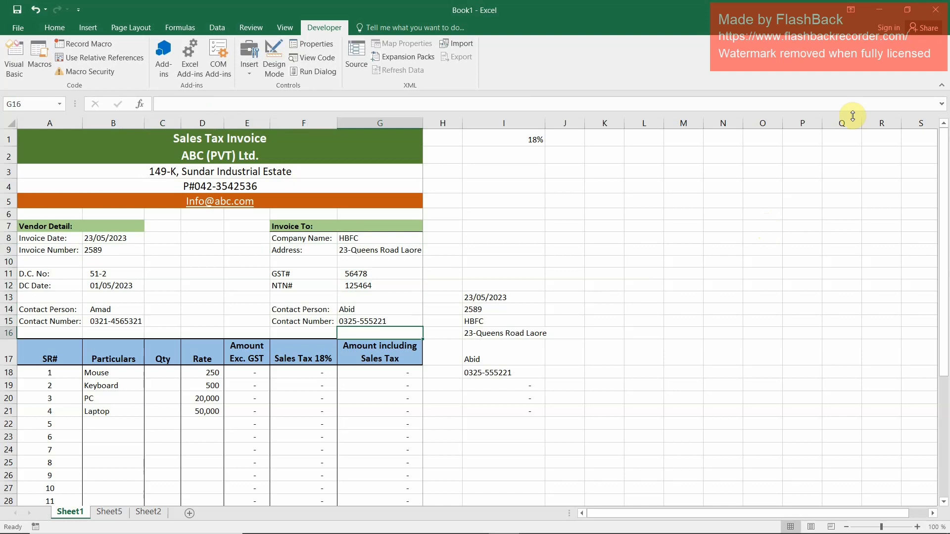
Check the choice lists of the Mouse row's particulars in B18 and rate in D18
{"action": "left_click", "coordinate": [164, 372]}
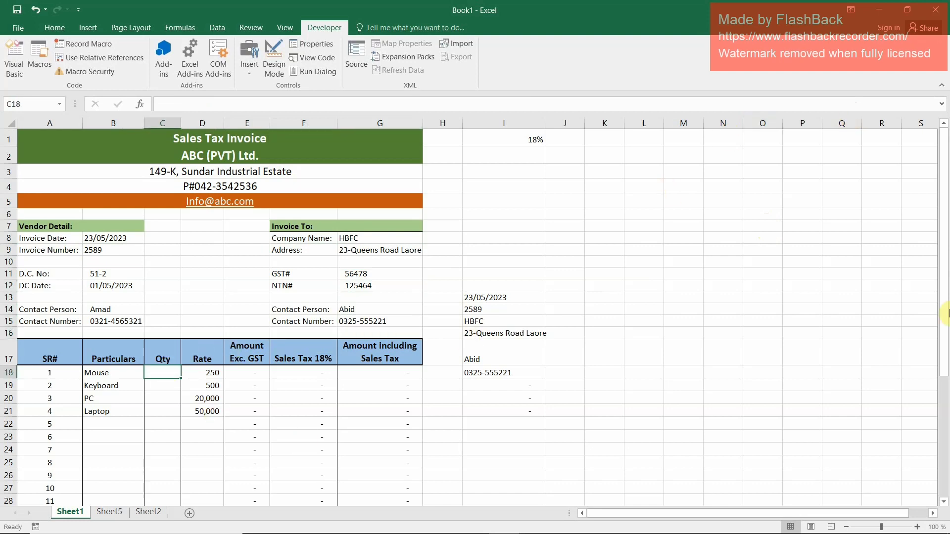
{"action": "key", "text": "Left"}
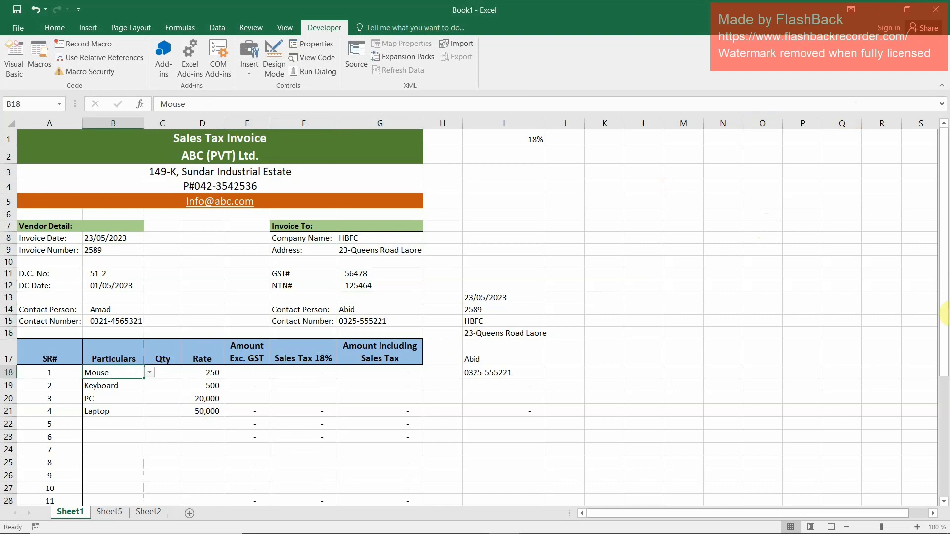
{"action": "left_click", "coordinate": [149, 373]}
{"action": "left_click", "coordinate": [150, 373]}
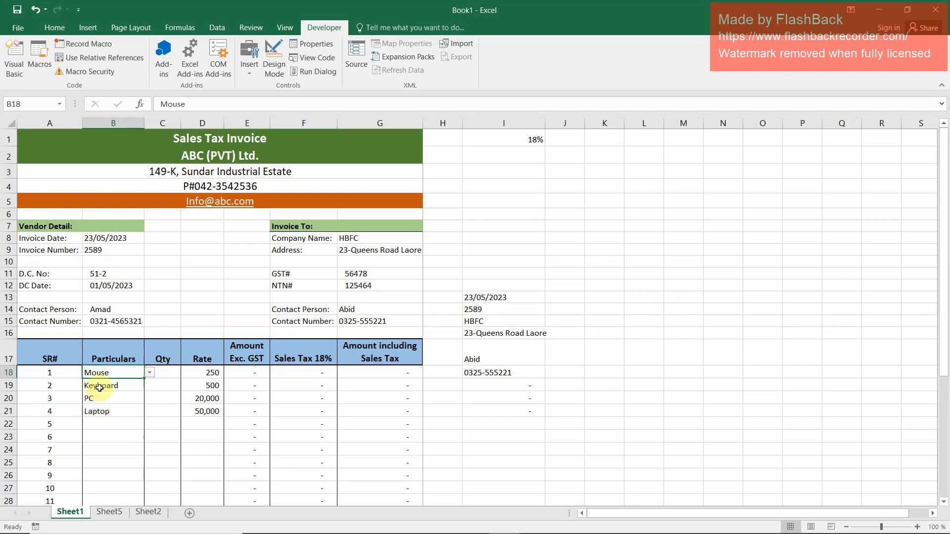
{"action": "left_click", "coordinate": [207, 373]}
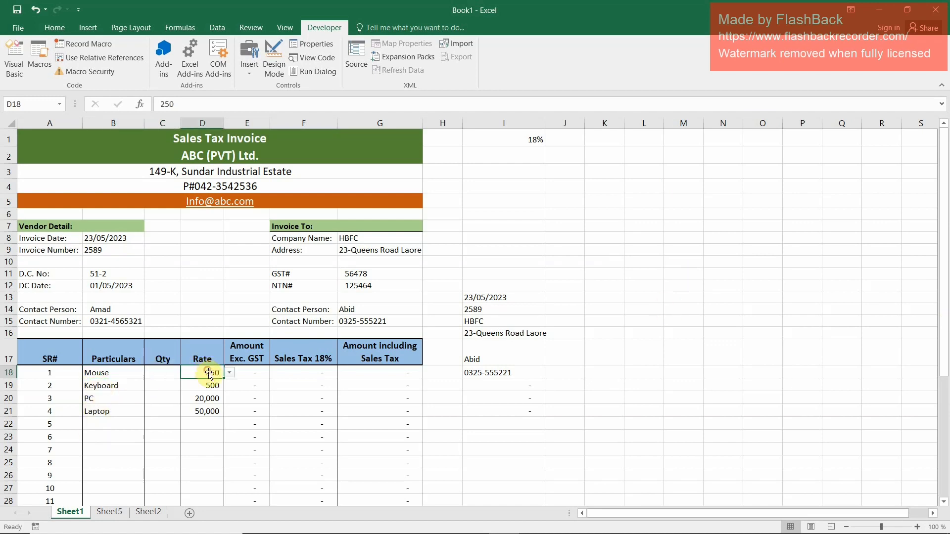
{"action": "left_click", "coordinate": [229, 372]}
{"action": "left_click", "coordinate": [229, 373]}
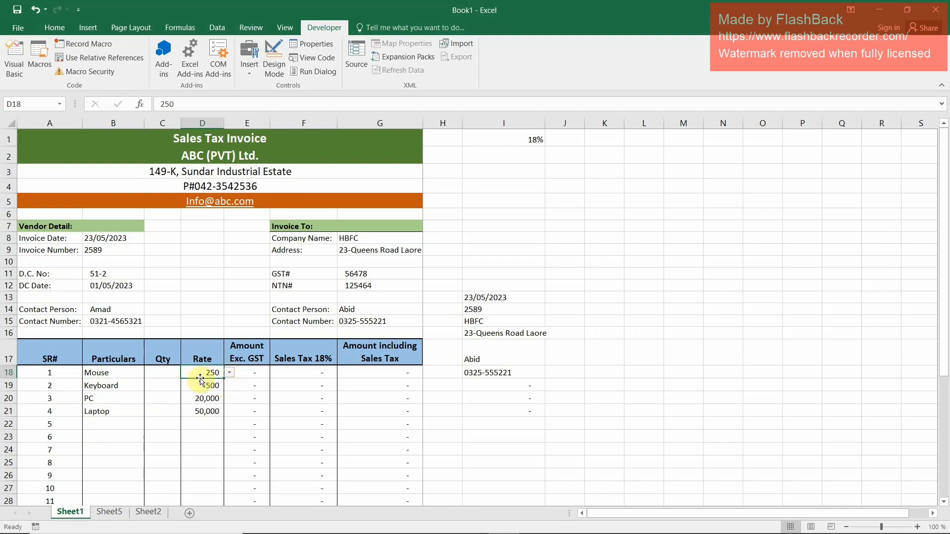
Enter the quantities 10, 5, 1 and 1 in C18:C21 and review the invoice totals in row 33
{"action": "left_click", "coordinate": [163, 373]}
{"action": "type", "text": "10"}
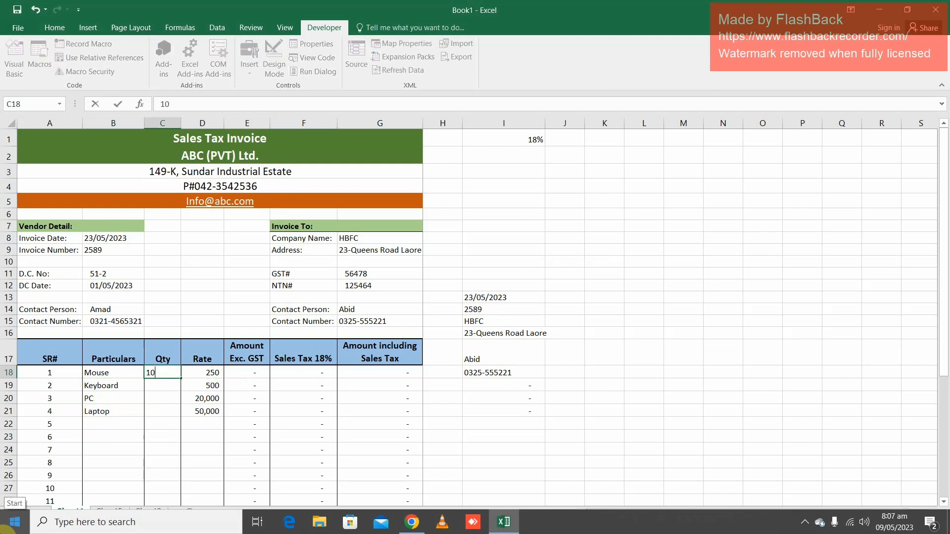
{"action": "key", "text": "Return"}
{"action": "type", "text": "5"}
{"action": "key", "text": "Return"}
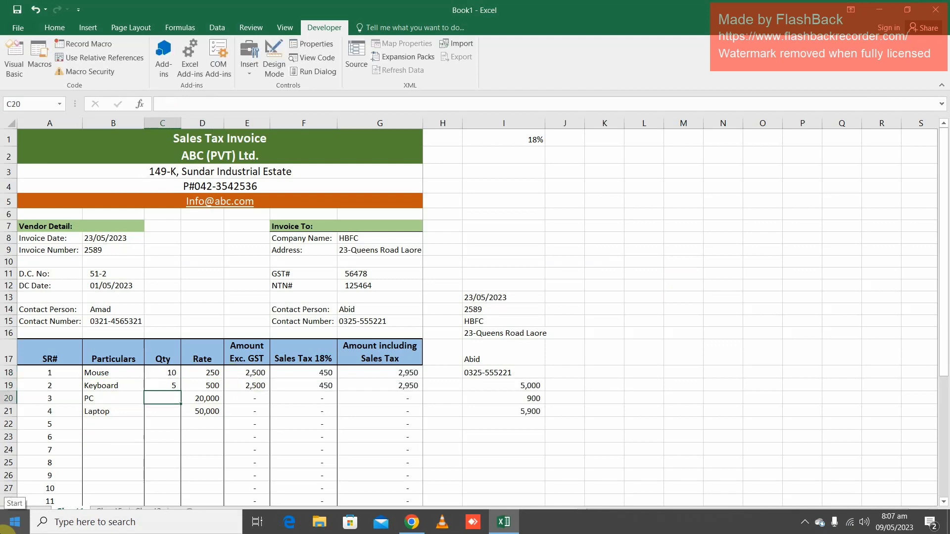
{"action": "type", "text": "1"}
{"action": "key", "text": "Return"}
{"action": "type", "text": "1"}
{"action": "key", "text": "Return"}
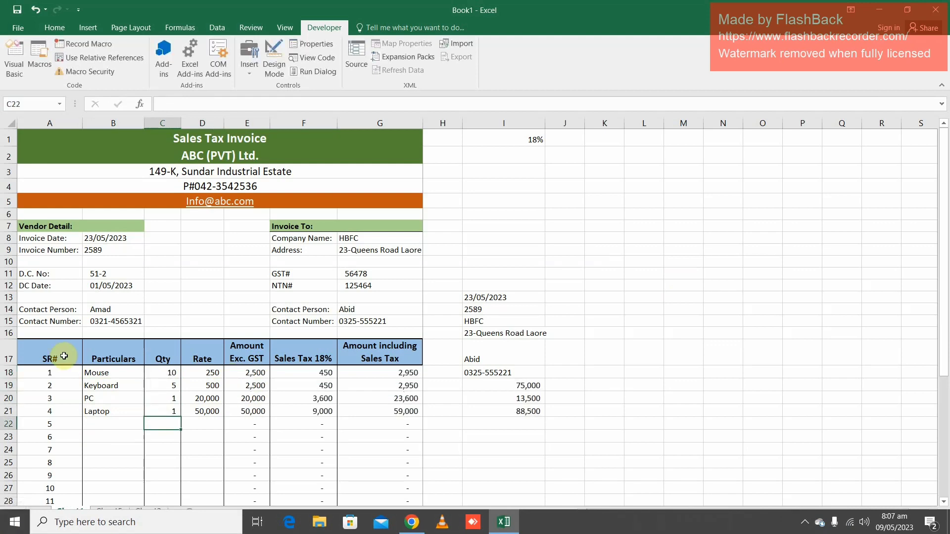
{"action": "scroll", "coordinate": [381, 441], "scroll_direction": "down", "scroll_amount": 3}
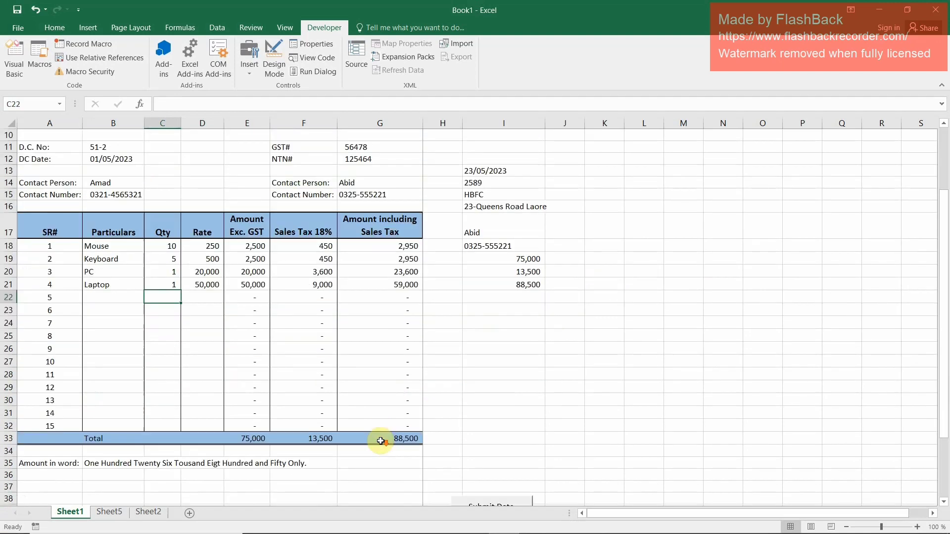
{"action": "scroll", "coordinate": [380, 441], "scroll_direction": "down", "scroll_amount": 4}
{"action": "scroll", "coordinate": [384, 441], "scroll_direction": "up", "scroll_amount": 6}
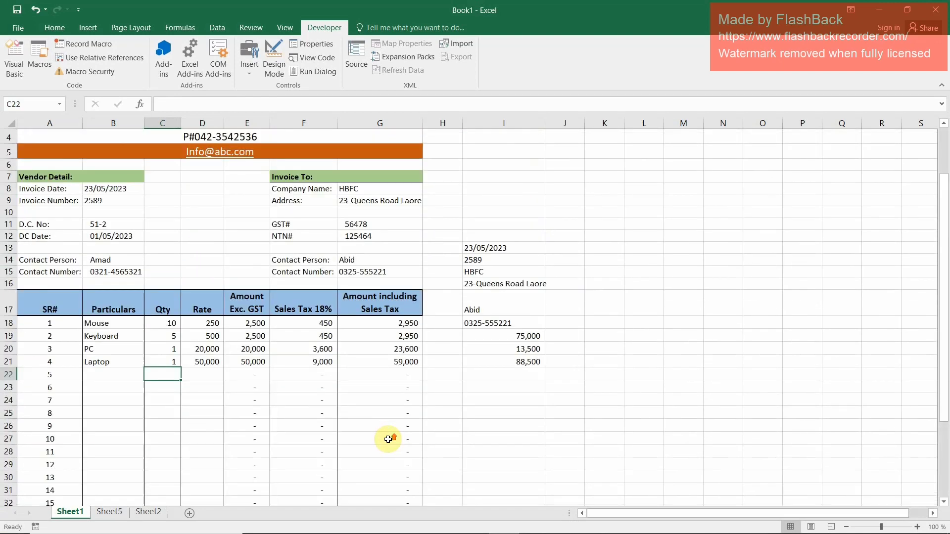
{"action": "scroll", "coordinate": [388, 440], "scroll_direction": "up", "scroll_amount": 1}
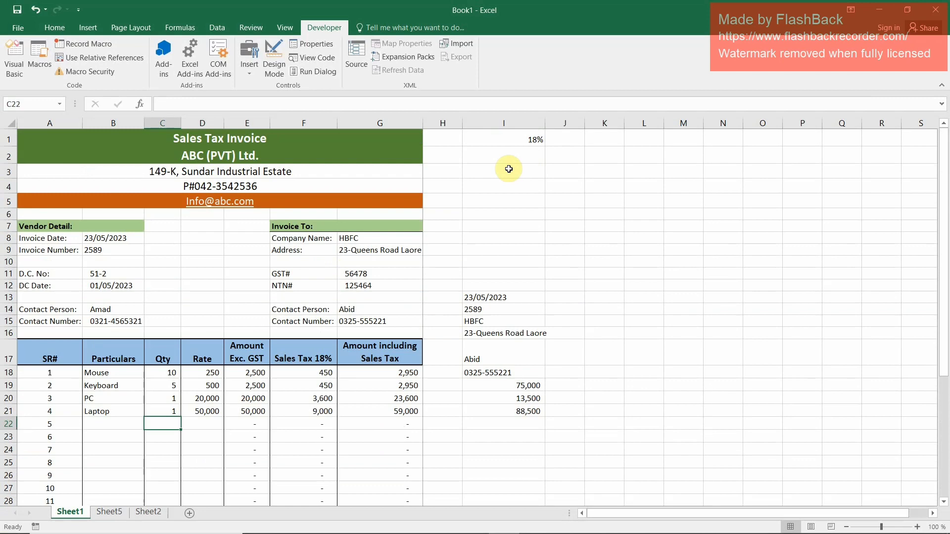
Run the recorded macro to submit the HBFC invoice and check its new row in the Sheet2 table and on Sheet6
{"action": "key", "text": "ctrl+q"}
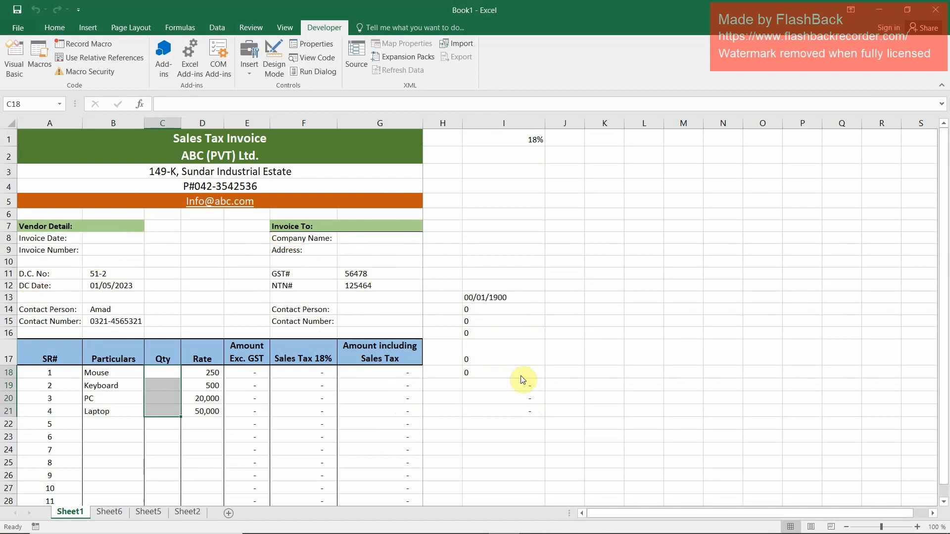
{"action": "left_click", "coordinate": [151, 512]}
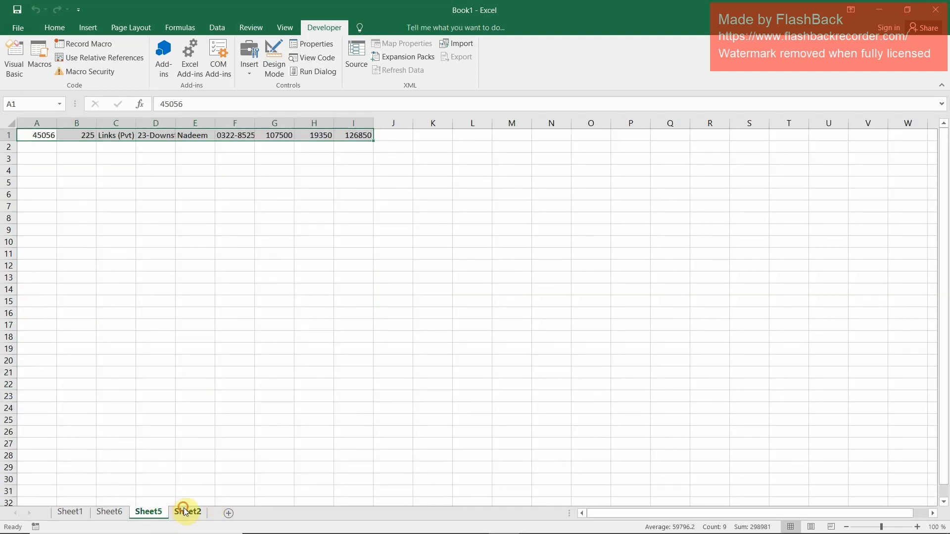
{"action": "left_click", "coordinate": [184, 512]}
{"action": "left_click", "coordinate": [172, 144]}
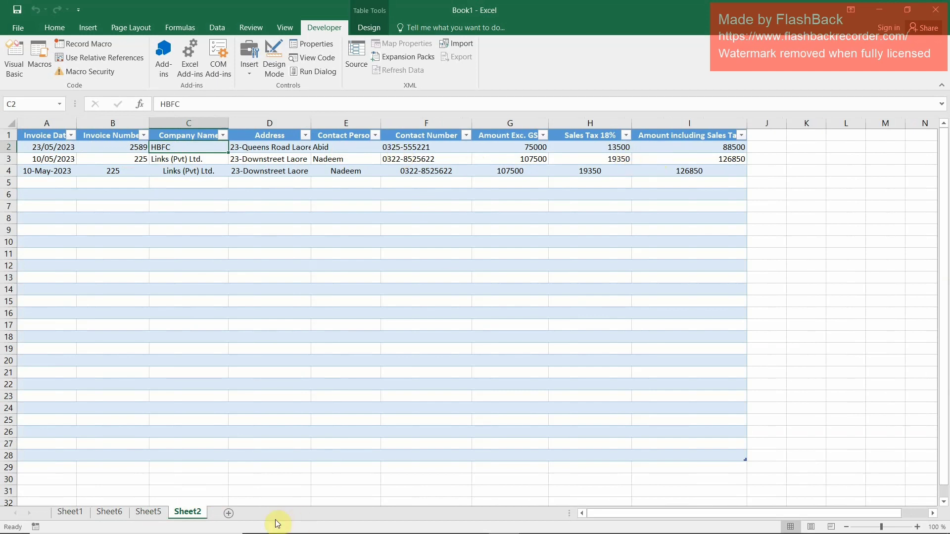
{"action": "left_click", "coordinate": [114, 514]}
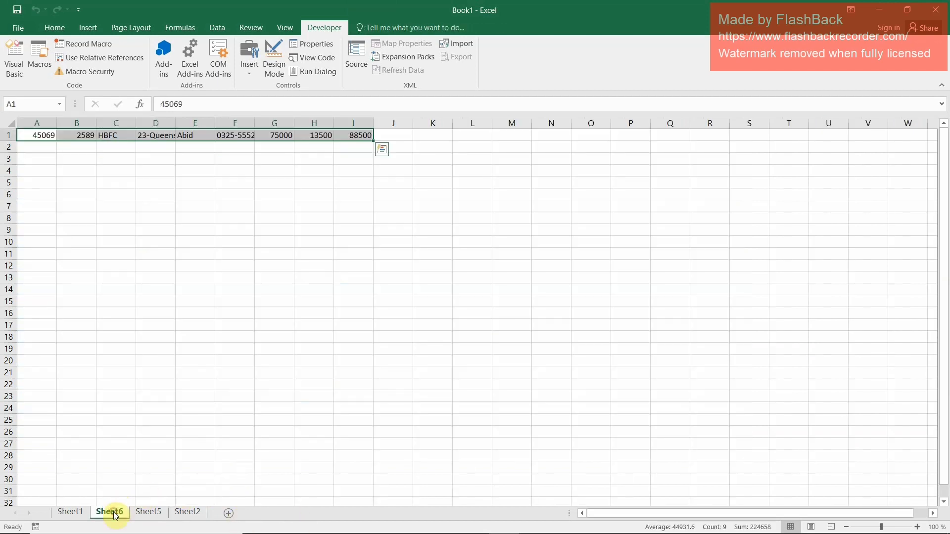
Enter the invoice date 21/06/2023 in B8 and the invoice number 158 in B9 of Sheet1
{"action": "left_click", "coordinate": [70, 512]}
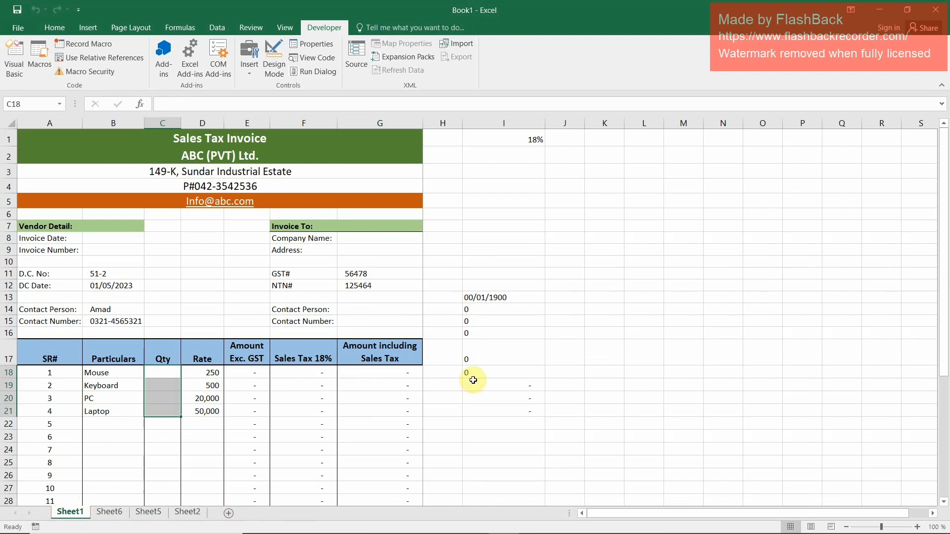
{"action": "scroll", "coordinate": [462, 376], "scroll_direction": "down", "scroll_amount": 1}
{"action": "scroll", "coordinate": [431, 331], "scroll_direction": "up", "scroll_amount": 1}
{"action": "left_click", "coordinate": [107, 239]}
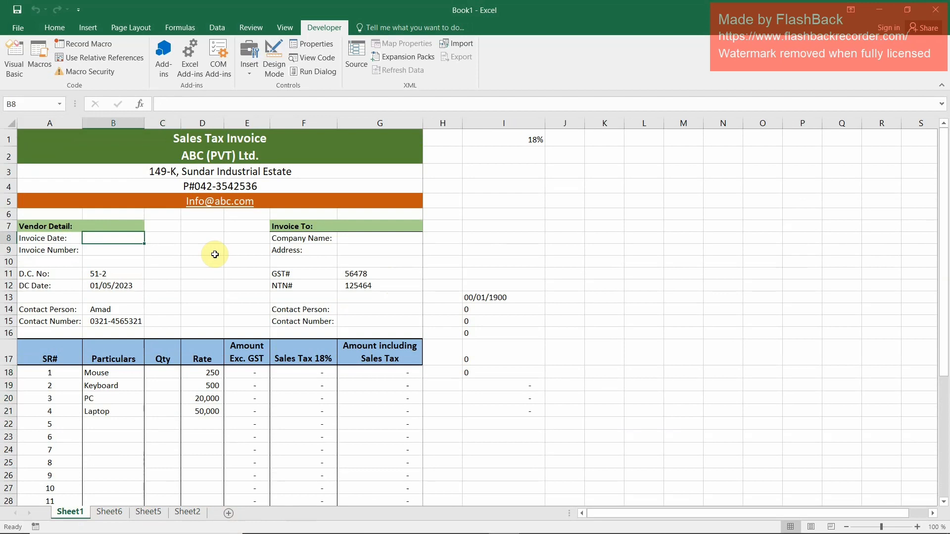
{"action": "type", "text": "21-06-2023"}
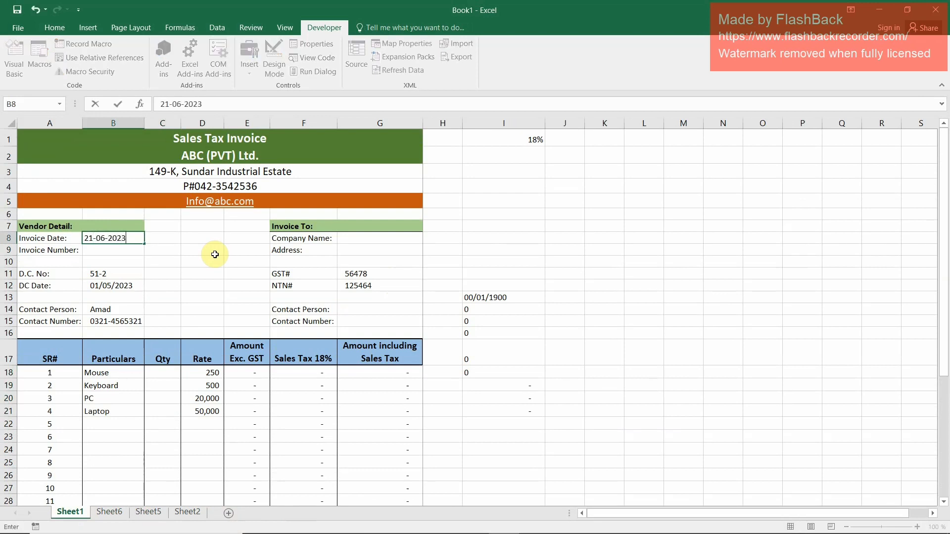
{"action": "key", "text": "Return"}
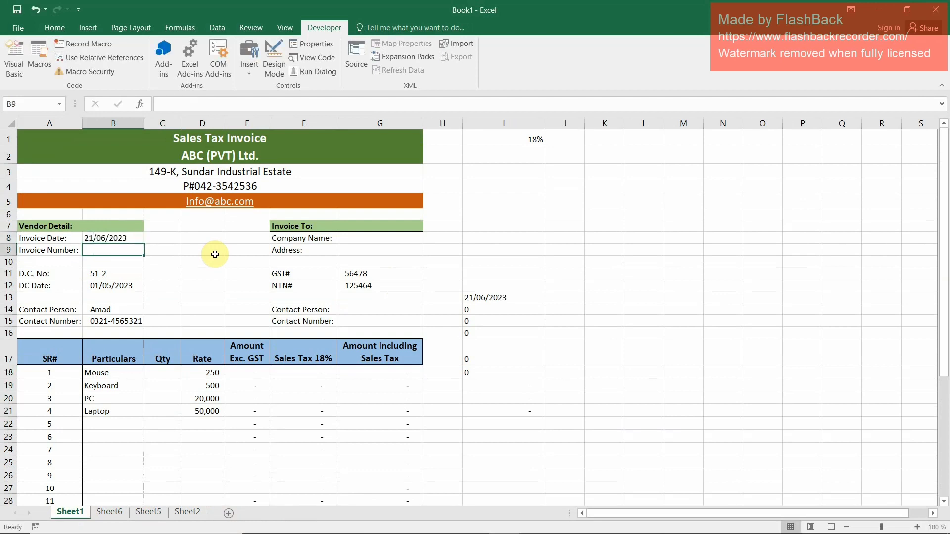
{"action": "type", "text": "158"}
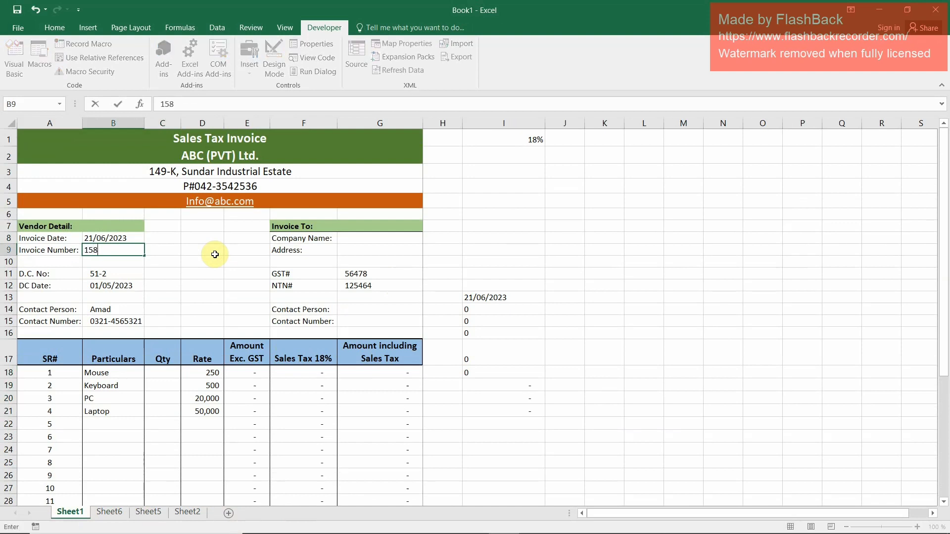
{"action": "key", "text": "Return"}
Enter KKK as the company name in G8
{"action": "key", "text": "Right"}
{"action": "key", "text": "Right"}
{"action": "key", "text": "Right"}
{"action": "key", "text": "Right"}
{"action": "key", "text": "Right"}
{"action": "key", "text": "Up"}
{"action": "key", "text": "Up"}
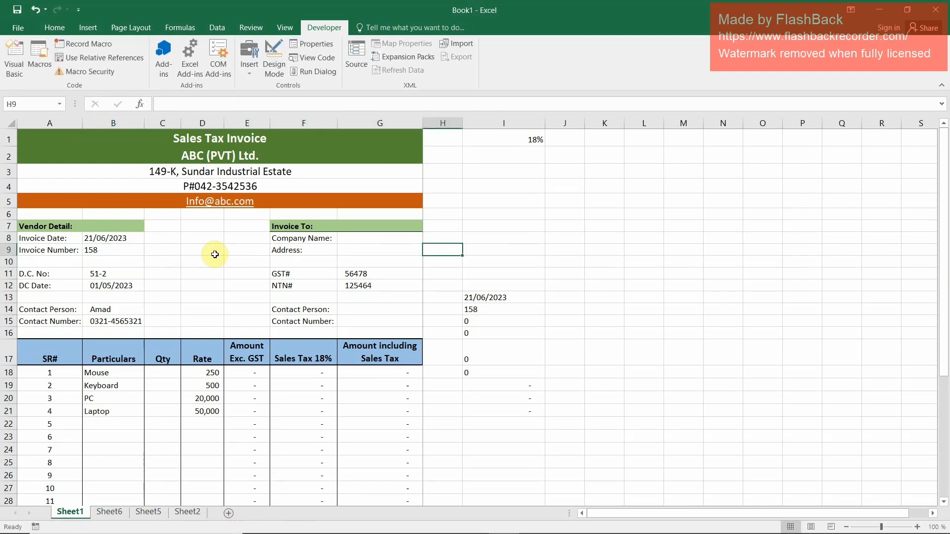
{"action": "type", "text": "abc"}
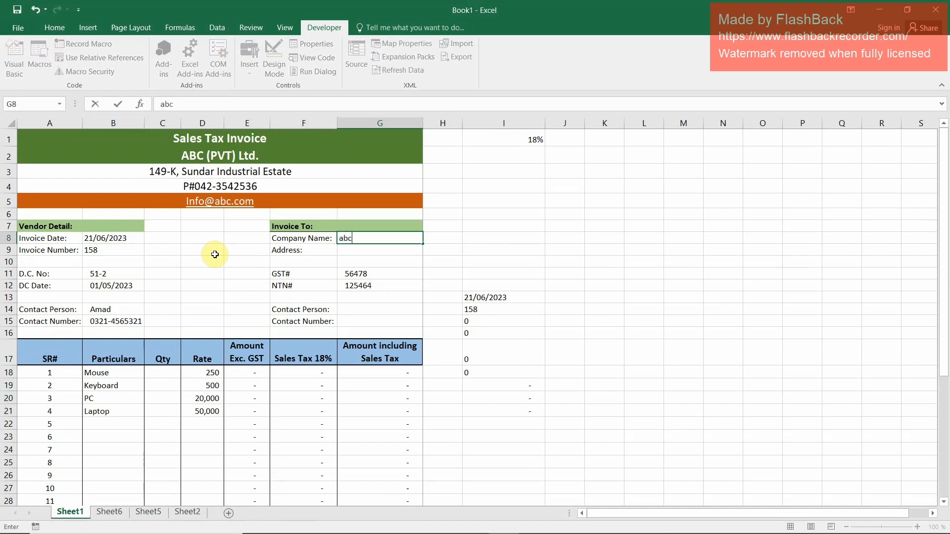
{"action": "key", "text": "Return"}
{"action": "key", "text": "Up"}
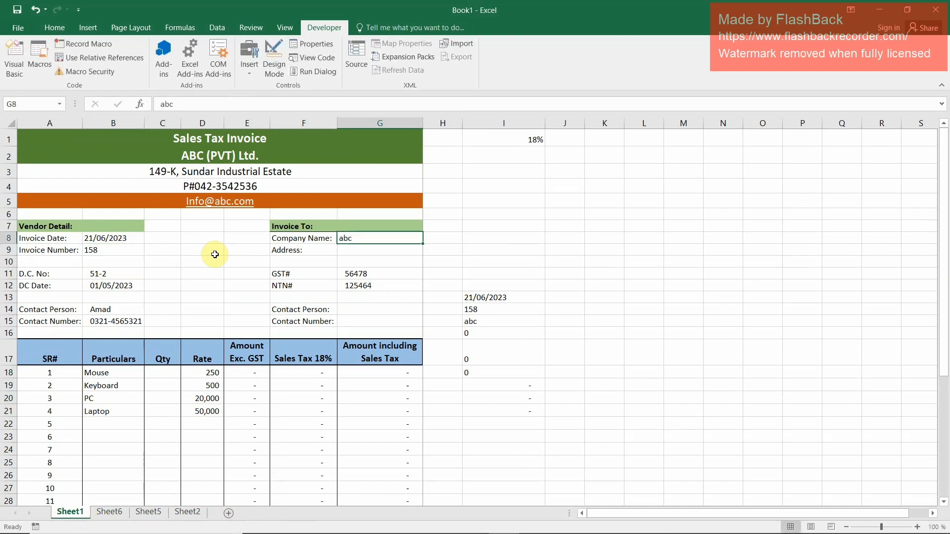
{"action": "type", "text": "KKK"}
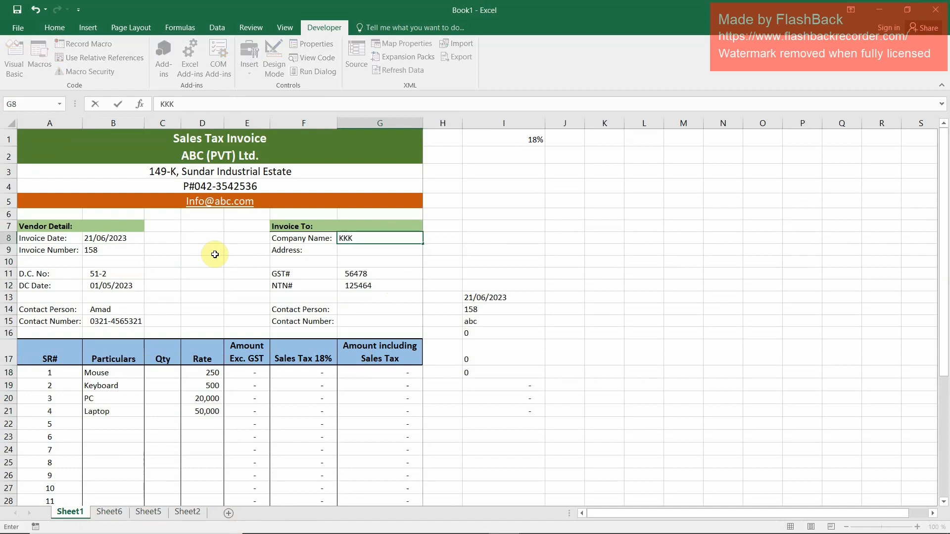
{"action": "key", "text": "Return"}
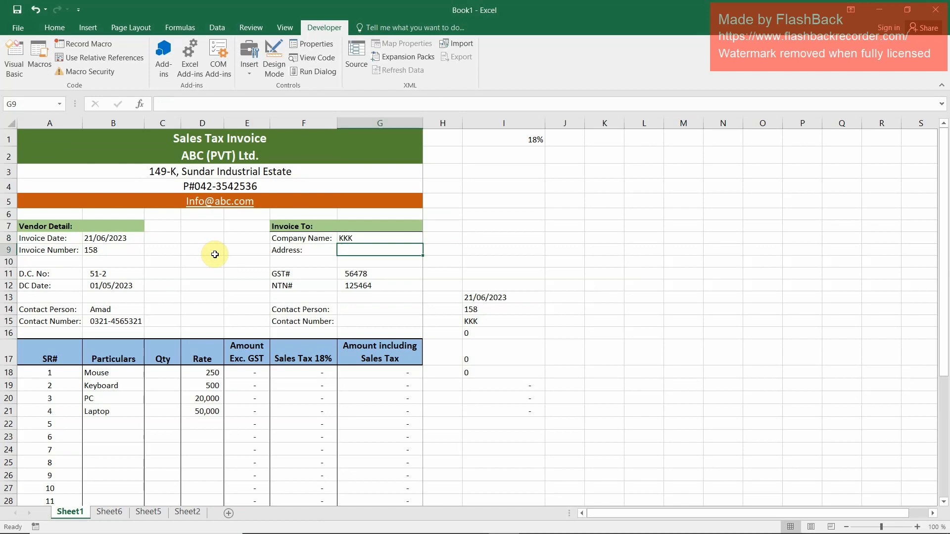
Fill in the customer's address in G9, contact person in G14 and contact number in G15
{"action": "type", "text": "amed"}
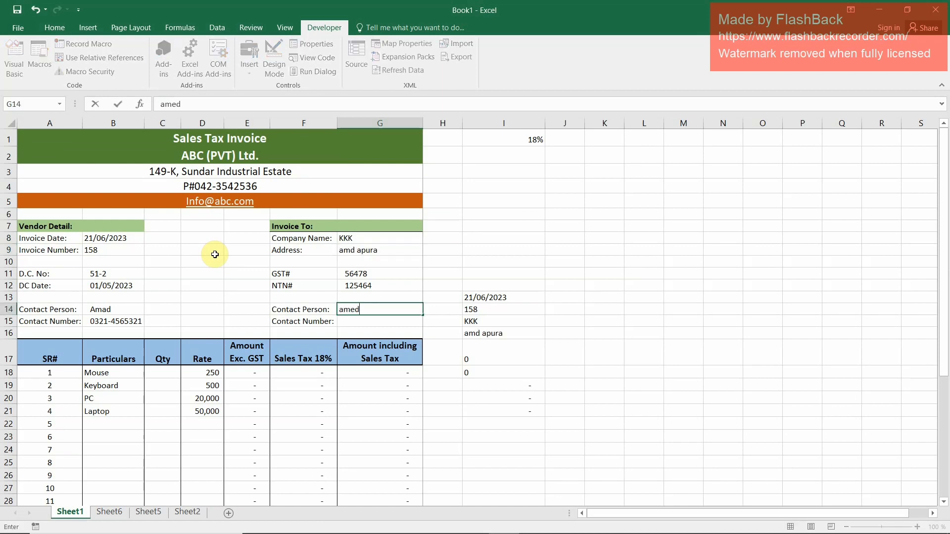
{"action": "key", "text": "Return"}
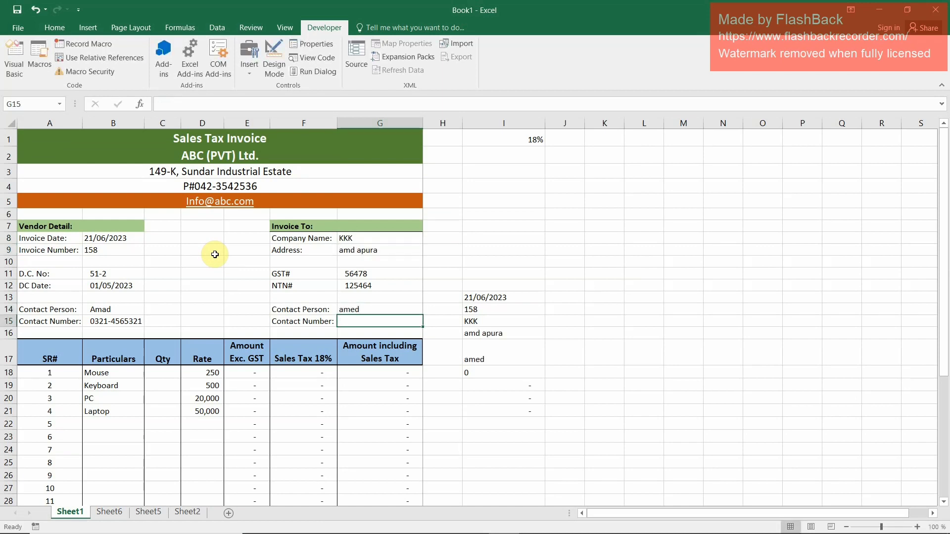
{"action": "type", "text": "032"}
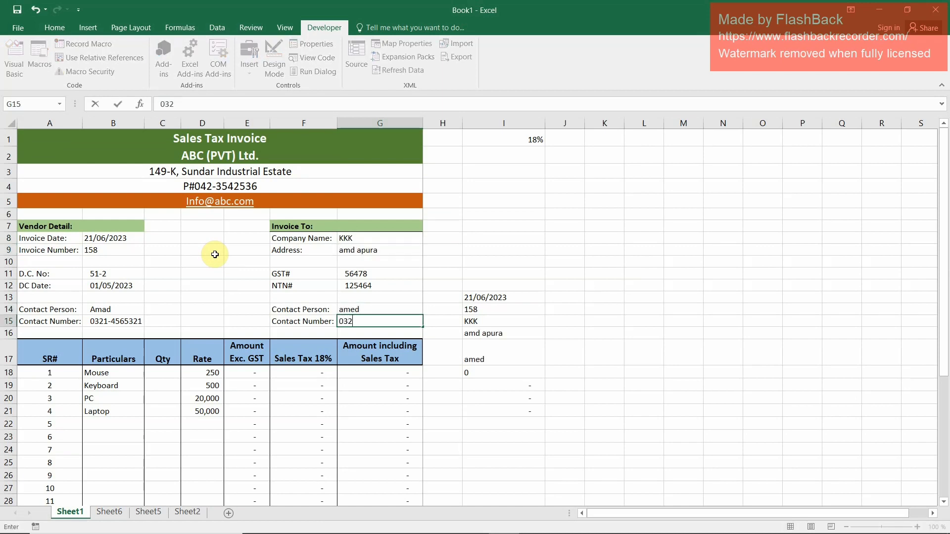
{"action": "key", "text": "Return"}
Enter the quantities 1, 2, 3 and 4 for the four items in C18:C21
{"action": "key", "text": "Left"}
{"action": "key", "text": "Left"}
{"action": "key", "text": "Left"}
{"action": "key", "text": "Left"}
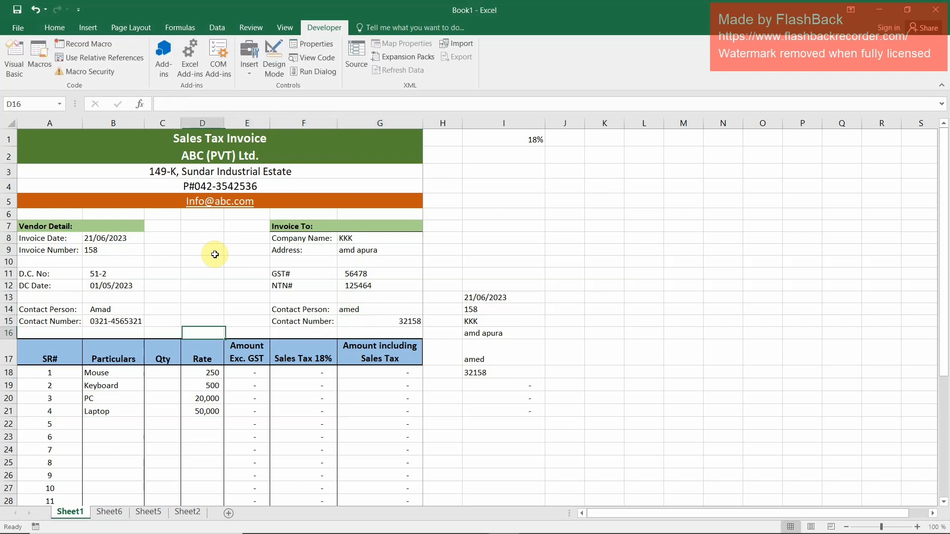
{"action": "key", "text": "Down"}
{"action": "key", "text": "Down"}
{"action": "type", "text": "1"}
{"action": "key", "text": "Return"}
{"action": "type", "text": "2"}
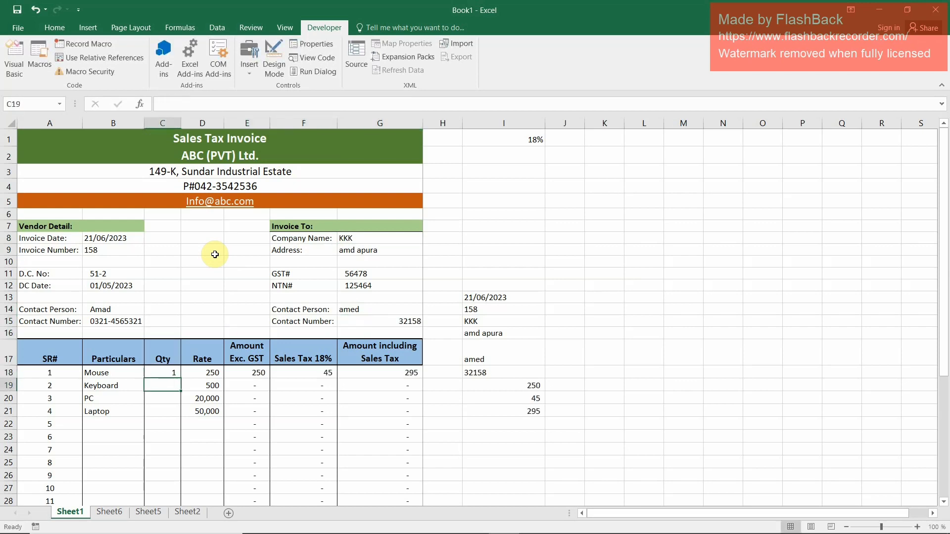
{"action": "key", "text": "Return"}
{"action": "type", "text": "3"}
{"action": "key", "text": "Return"}
{"action": "type", "text": "4"}
{"action": "key", "text": "Return"}
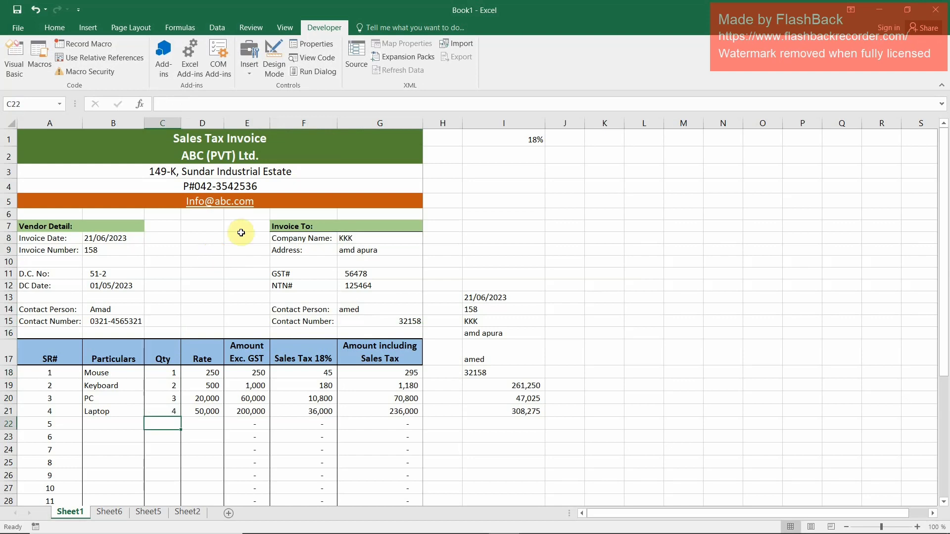
Run the recorded macro to submit the completed invoice and check the new record in the Sheet2 database table
{"action": "key", "text": "ctrl+q"}
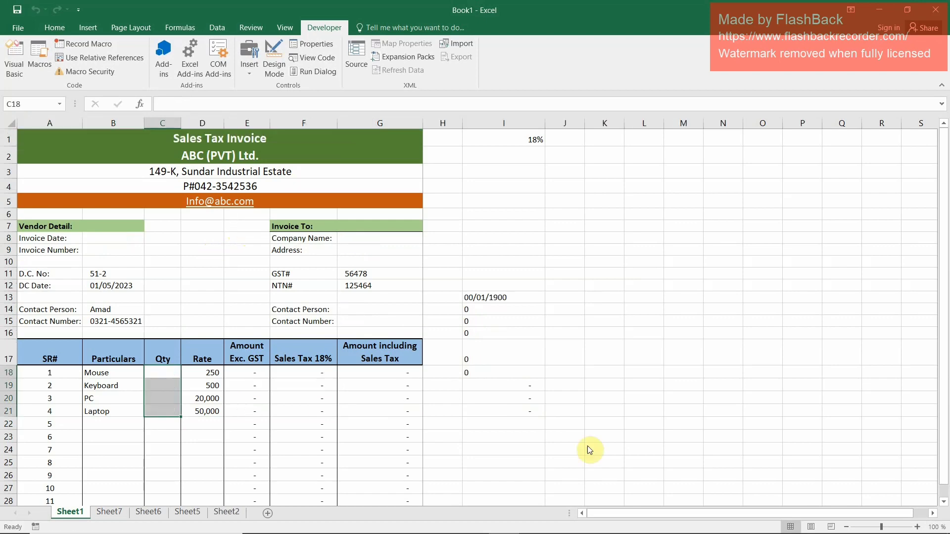
{"action": "left_click", "coordinate": [109, 512]}
{"action": "left_click", "coordinate": [148, 512]}
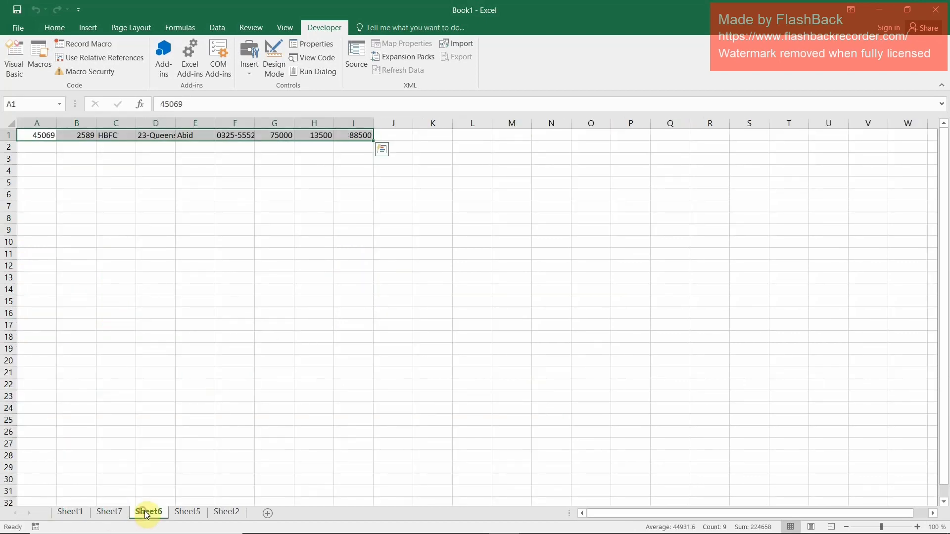
{"action": "left_click", "coordinate": [177, 513]}
{"action": "left_click", "coordinate": [229, 513]}
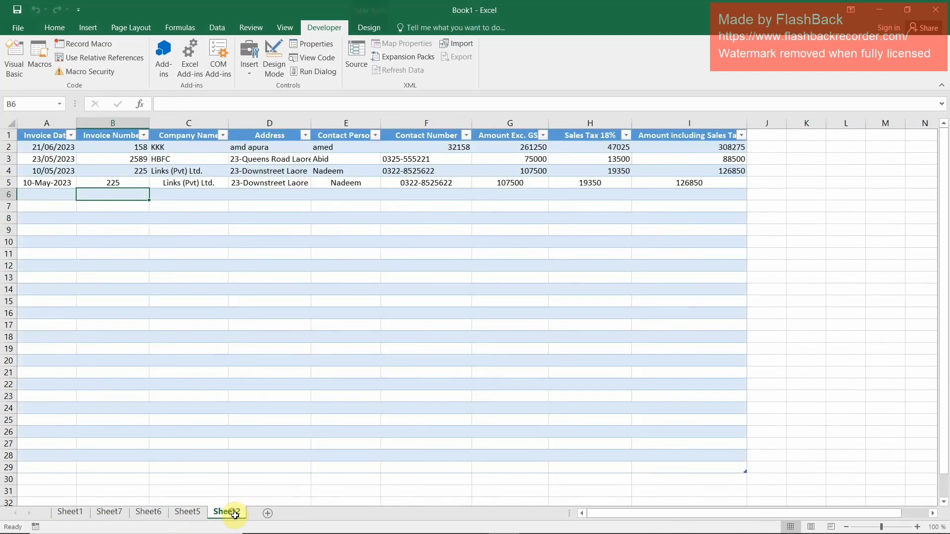
{"action": "left_click", "coordinate": [167, 147]}
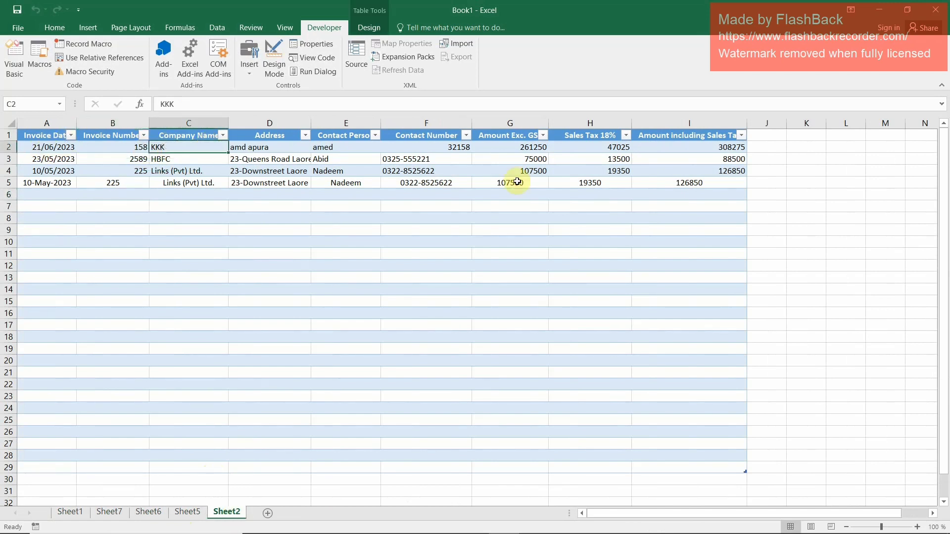
Try to run the existing Submit Data button beside the signature area of the Sheet1 invoice
{"action": "left_click", "coordinate": [69, 512]}
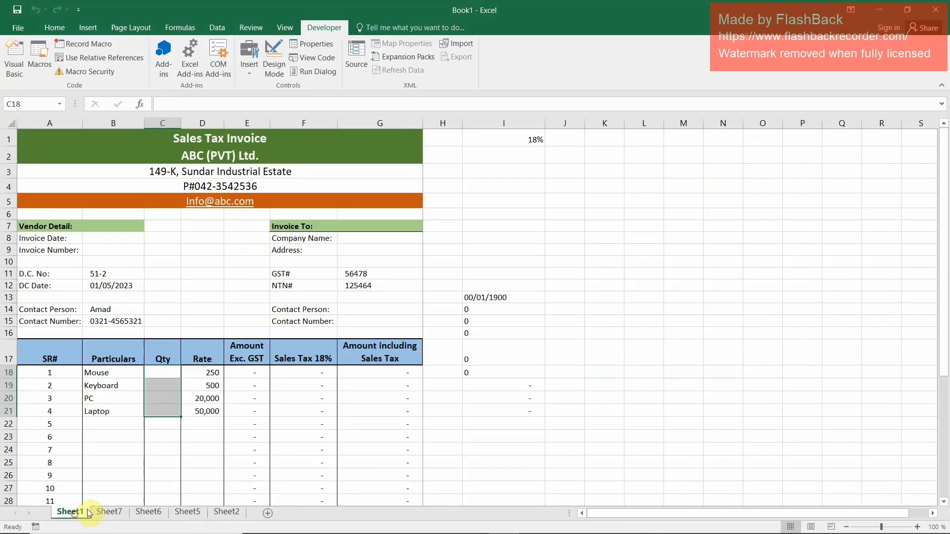
{"action": "left_click", "coordinate": [112, 273]}
{"action": "left_click", "coordinate": [106, 248]}
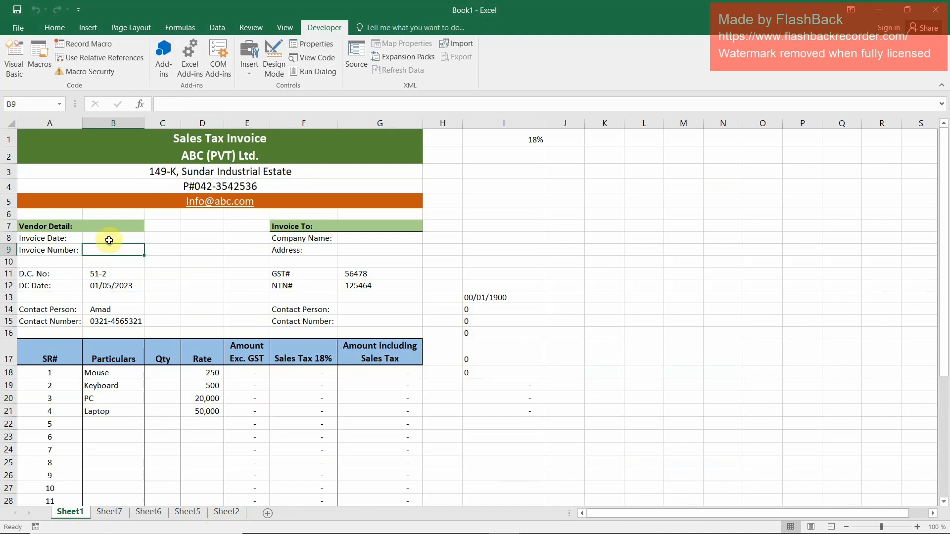
{"action": "left_click", "coordinate": [113, 239]}
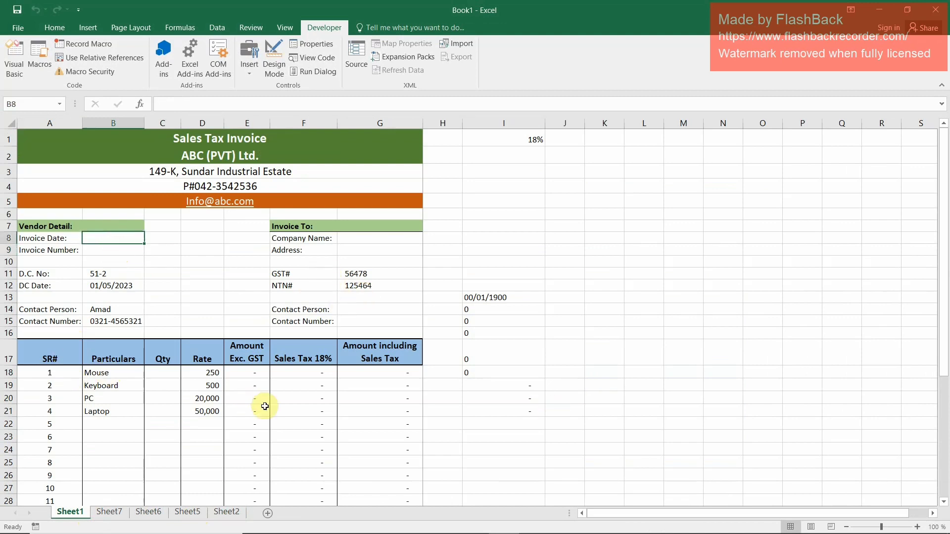
{"action": "scroll", "coordinate": [265, 462], "scroll_direction": "down", "scroll_amount": 7}
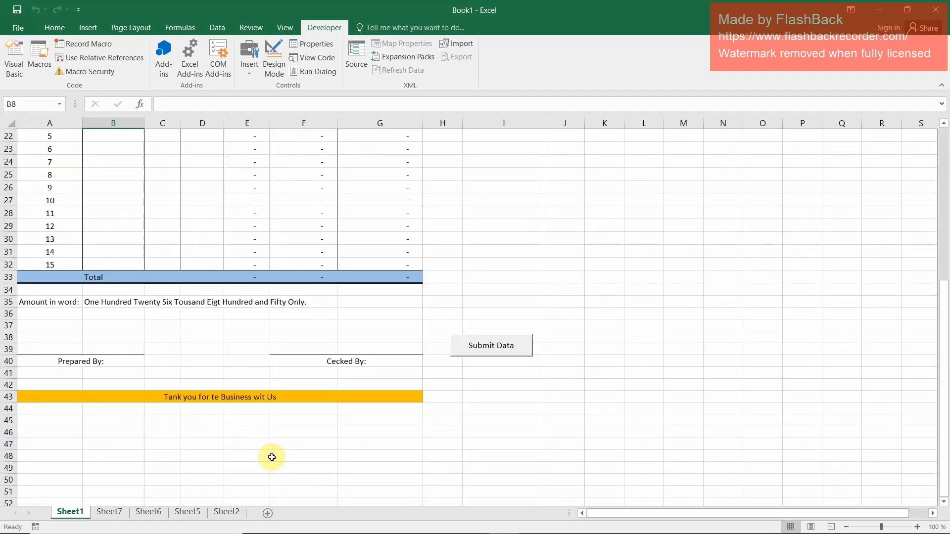
{"action": "scroll", "coordinate": [271, 457], "scroll_direction": "up", "scroll_amount": 7}
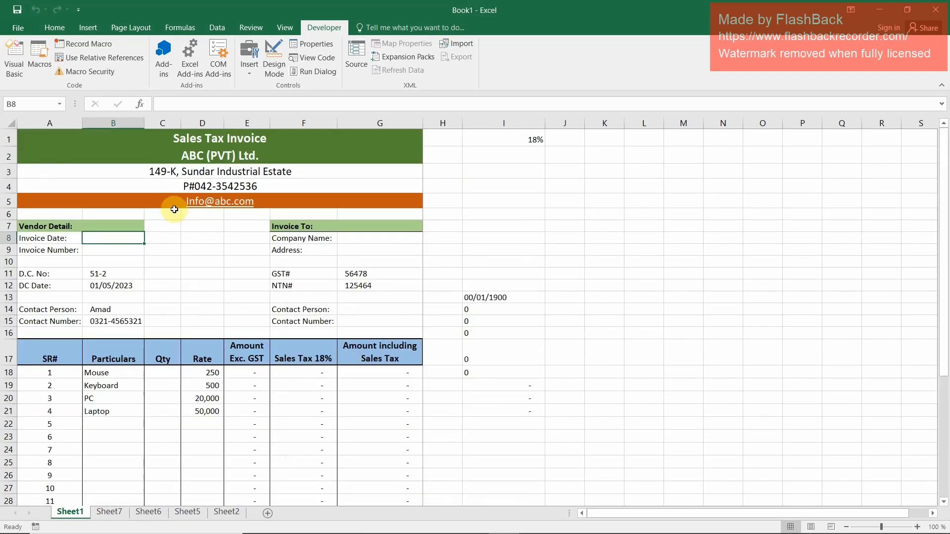
{"action": "scroll", "coordinate": [203, 240], "scroll_direction": "down", "scroll_amount": 5}
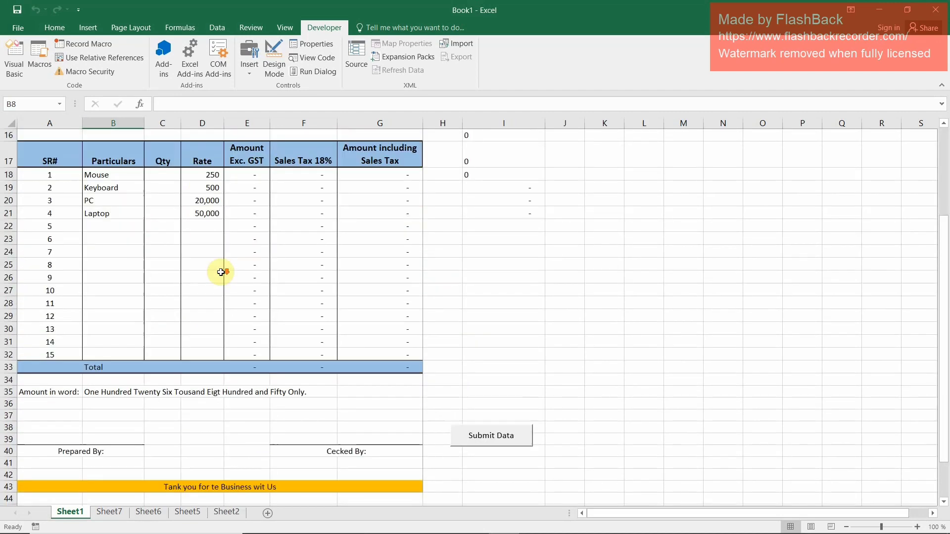
{"action": "left_click", "coordinate": [532, 436]}
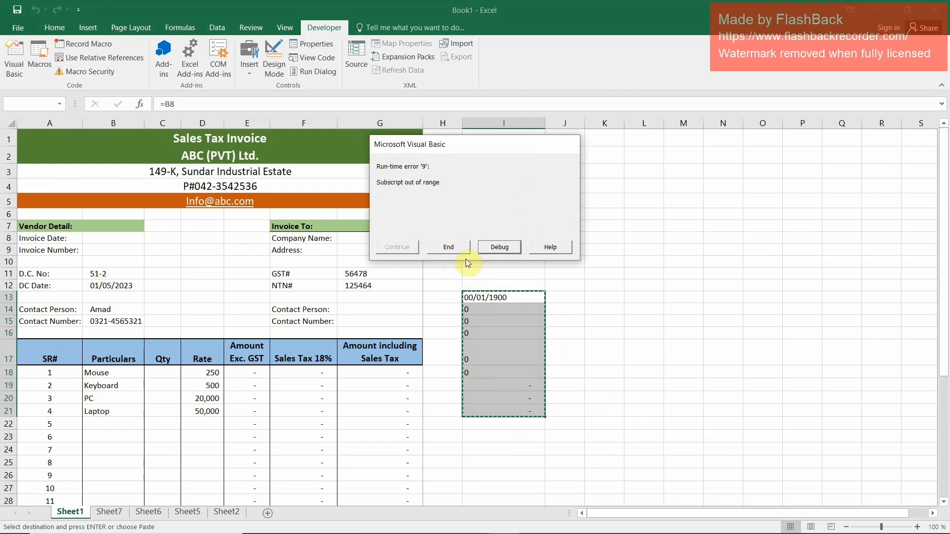
{"action": "left_click", "coordinate": [448, 247]}
{"action": "scroll", "coordinate": [494, 440], "scroll_direction": "down", "scroll_amount": 1}
{"action": "scroll", "coordinate": [494, 441], "scroll_direction": "down", "scroll_amount": 7}
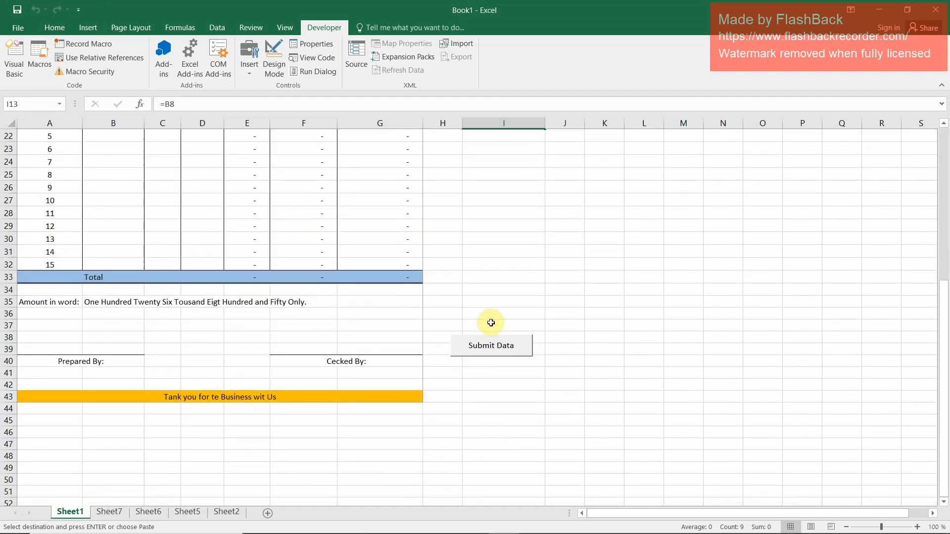
{"action": "scroll", "coordinate": [488, 340], "scroll_direction": "up", "scroll_amount": 3}
{"action": "scroll", "coordinate": [490, 447], "scroll_direction": "up", "scroll_amount": 4}
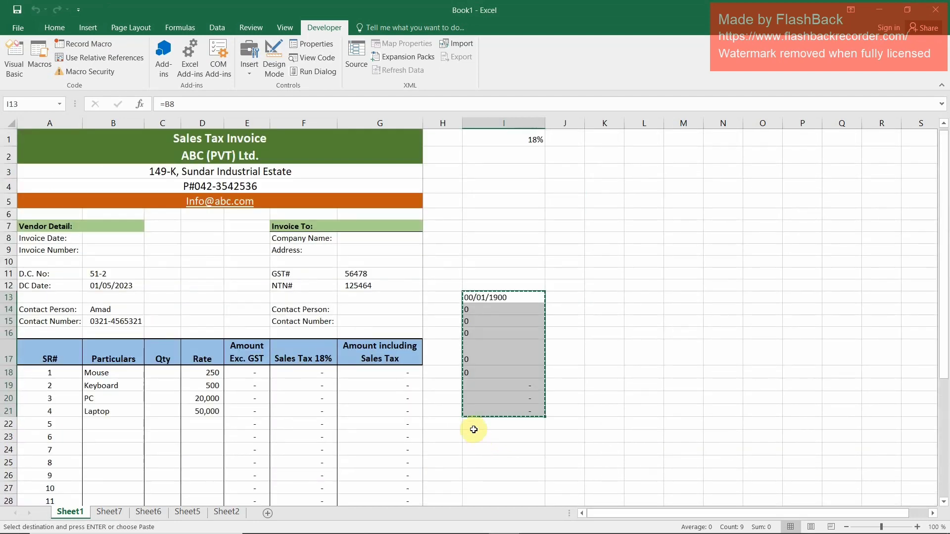
Insert a form control button in column I of Sheet1 around rows 31 to 32 and assign Macro4 to it
{"action": "left_click", "coordinate": [54, 26]}
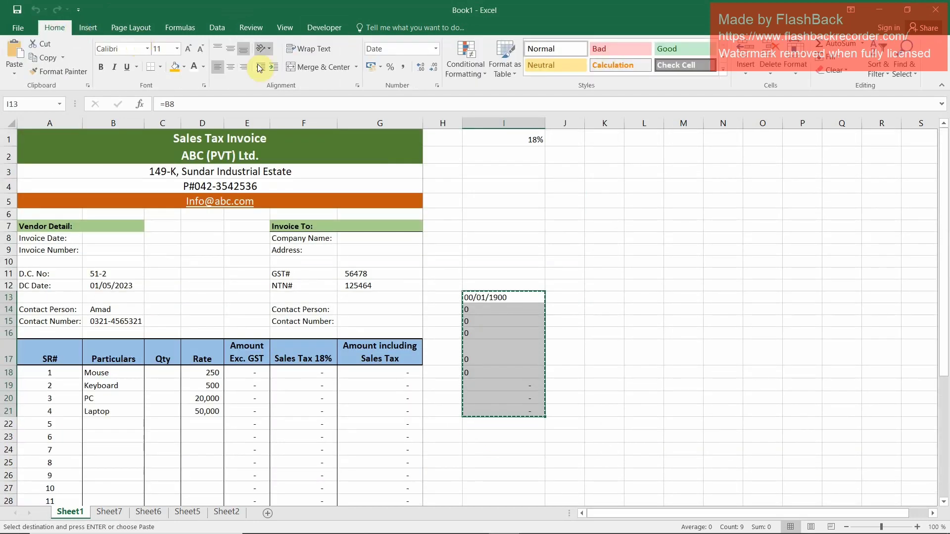
{"action": "left_click", "coordinate": [333, 29]}
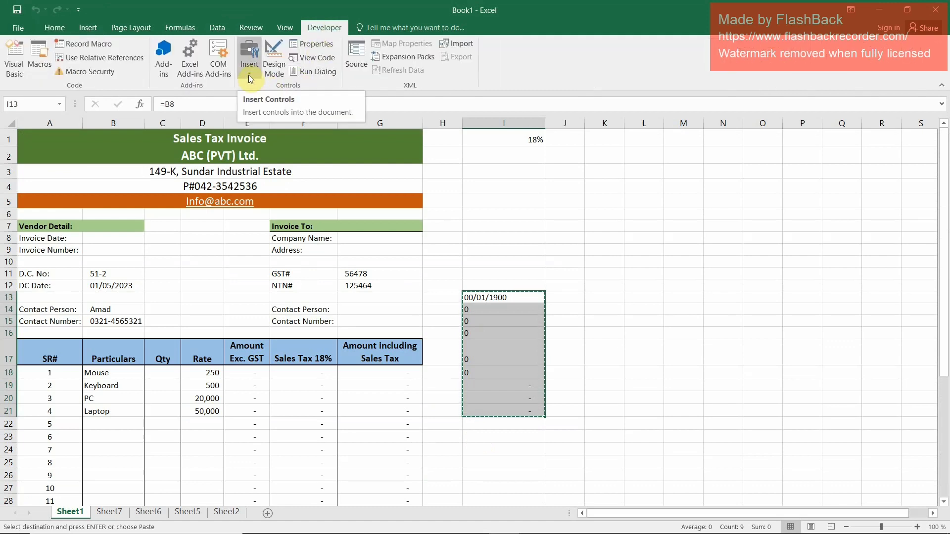
{"action": "key", "text": "Escape"}
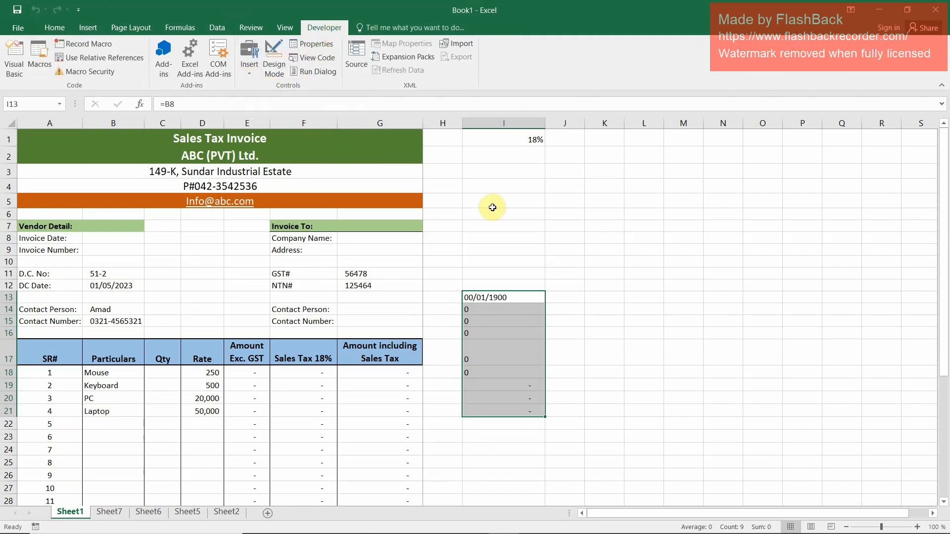
{"action": "left_click", "coordinate": [250, 72]}
{"action": "left_click", "coordinate": [244, 98]}
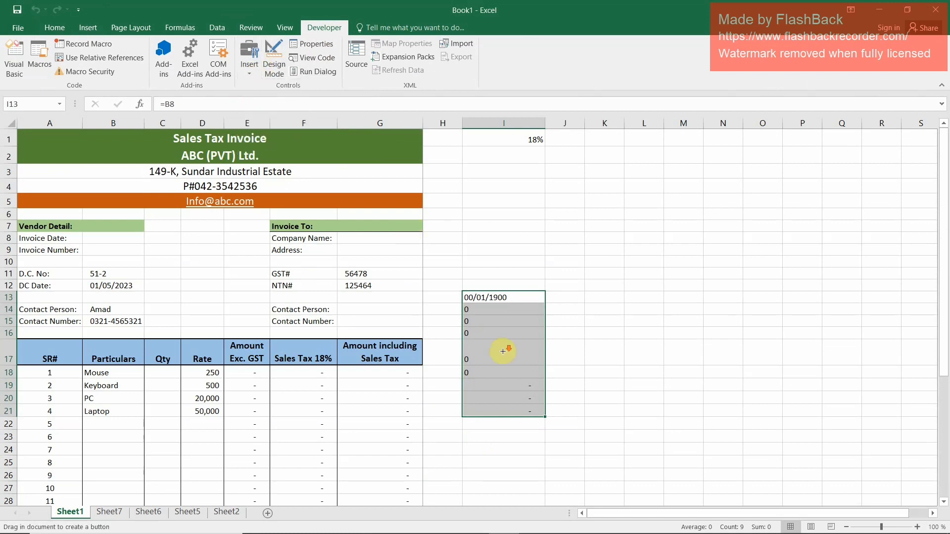
{"action": "scroll", "coordinate": [502, 347], "scroll_direction": "down", "scroll_amount": 3}
{"action": "mouse_move", "coordinate": [470, 410]}
{"action": "left_mouse_down"}
{"action": "mouse_move", "coordinate": [479, 427]}
{"action": "mouse_move", "coordinate": [530, 437]}
{"action": "mouse_move", "coordinate": [536, 423]}
{"action": "left_mouse_up"}
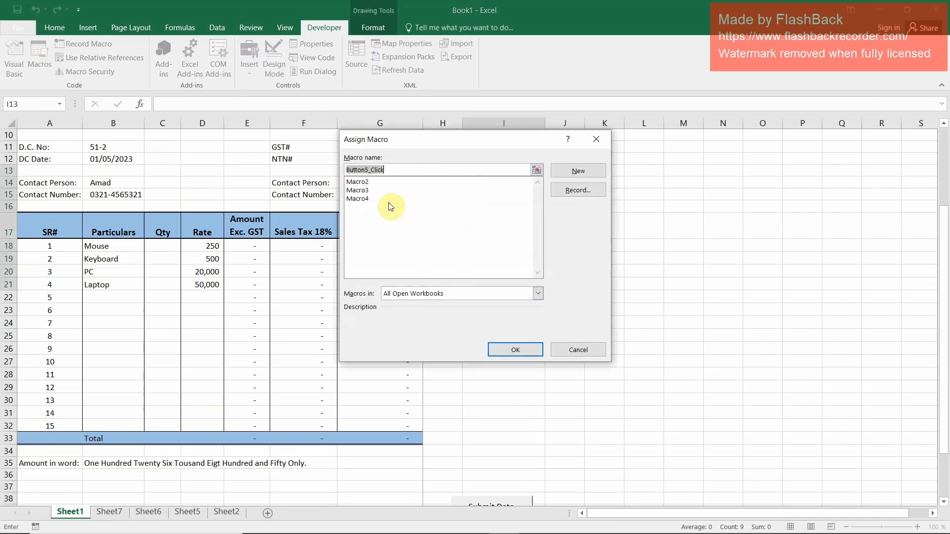
{"action": "left_click", "coordinate": [363, 199]}
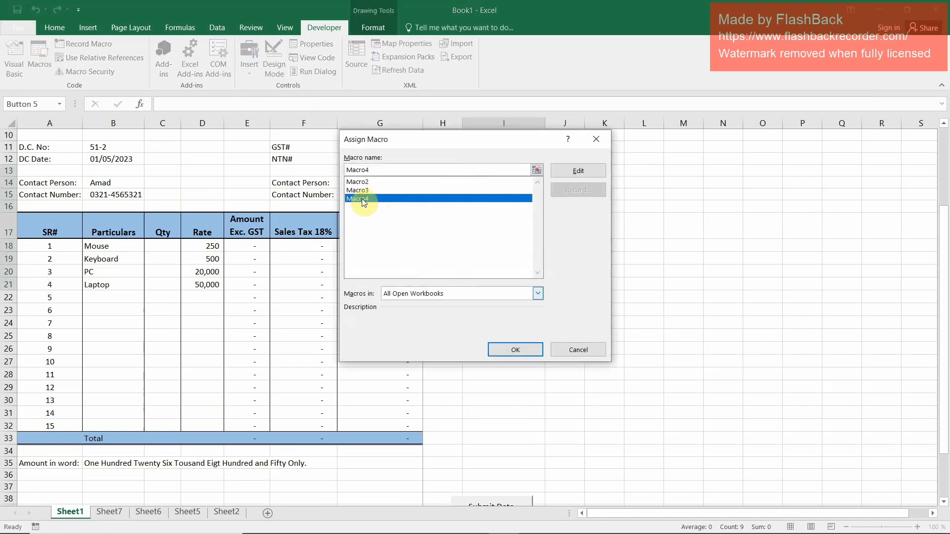
{"action": "left_click", "coordinate": [515, 349]}
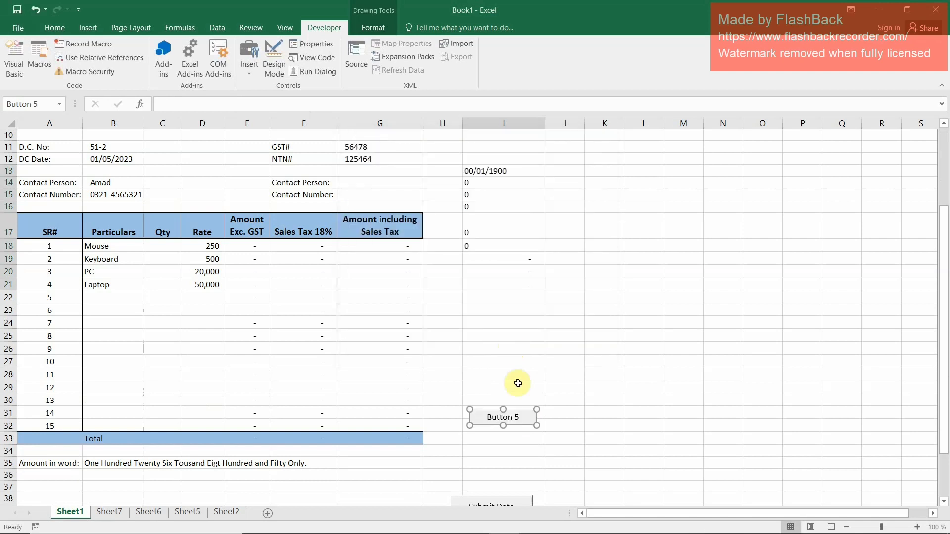
Label the new button in column I Submit Data
{"action": "left_click", "coordinate": [518, 417]}
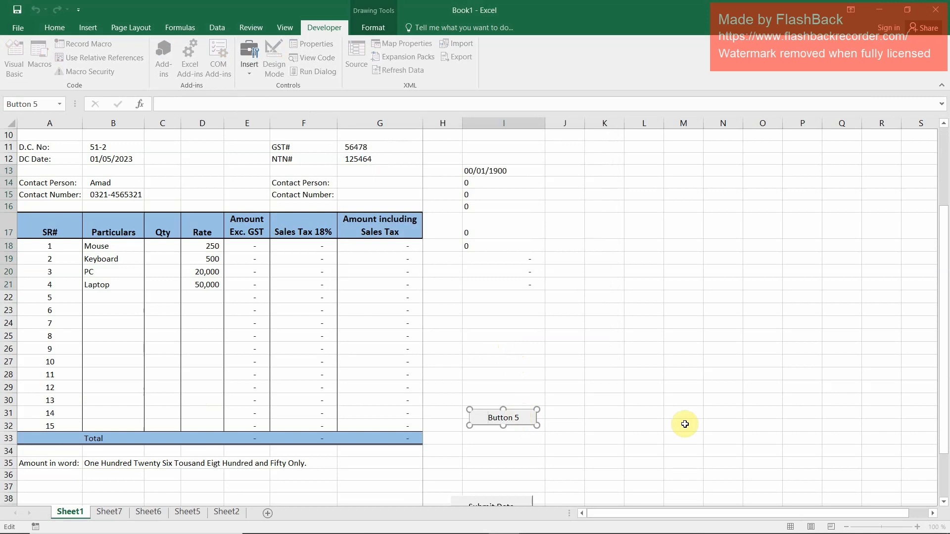
{"action": "key", "text": "shift+Right"}
{"action": "key", "text": "shift+Right"}
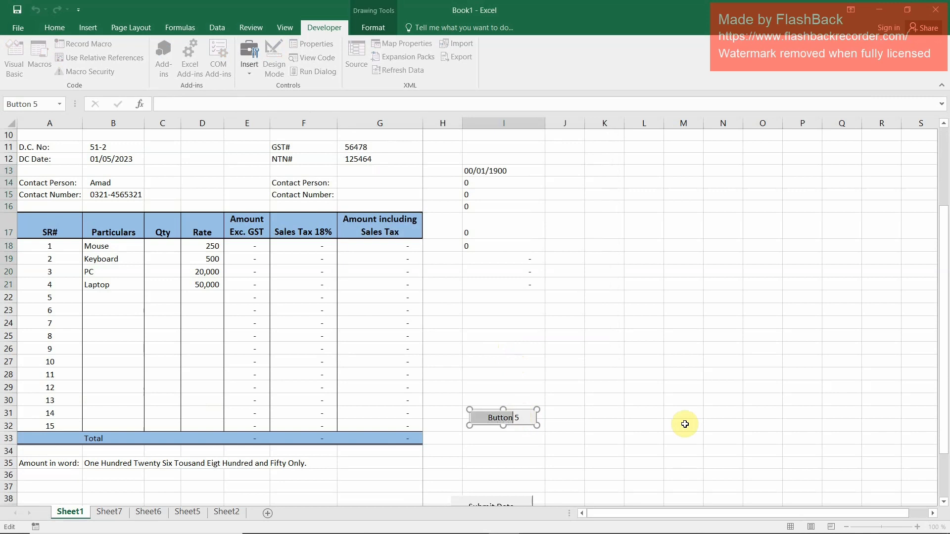
{"action": "key", "text": "End"}
{"action": "type", "text": "Su"}
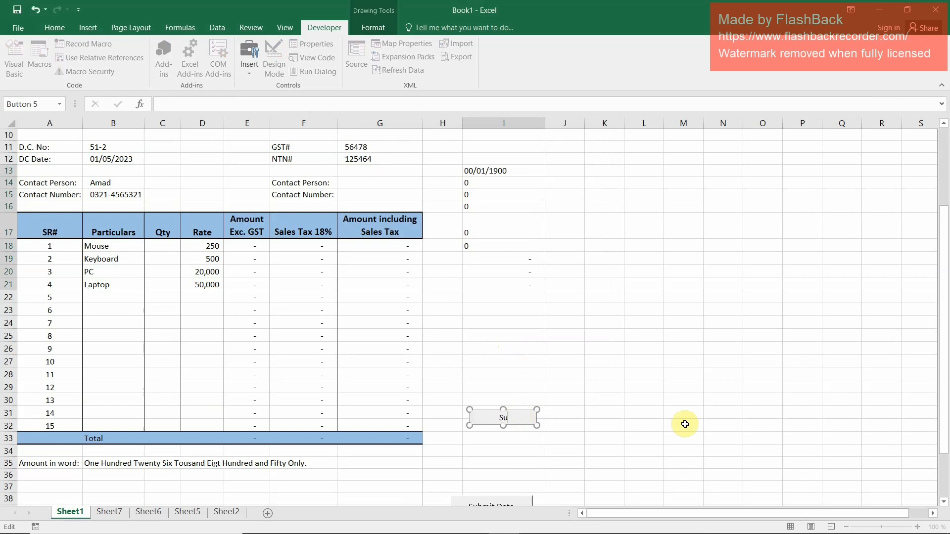
{"action": "type", "text": "bmit Data"}
{"action": "left_click", "coordinate": [559, 372]}
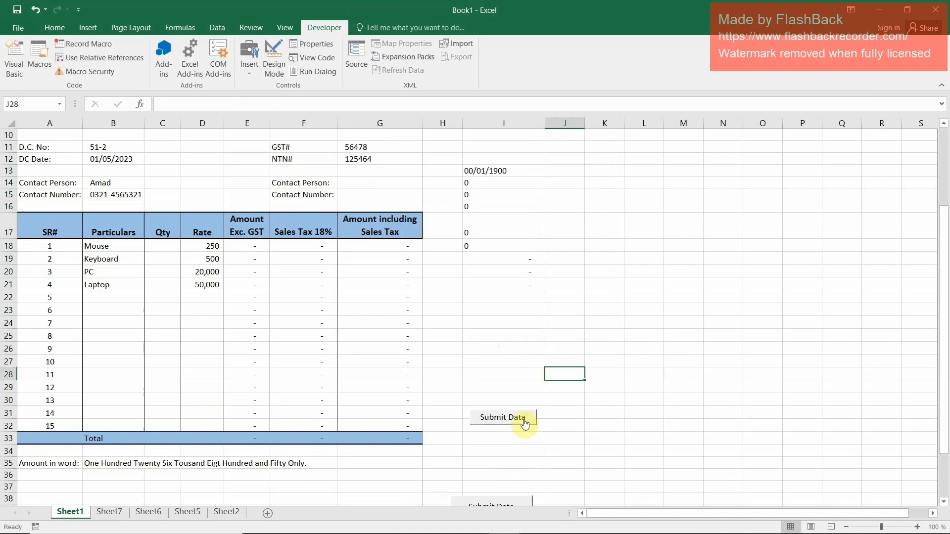
Enter the invoice date 25/04/2023 in B8 and the invoice number 125 in B9
{"action": "scroll", "coordinate": [292, 285], "scroll_direction": "up", "scroll_amount": 2}
{"action": "left_click", "coordinate": [104, 191]}
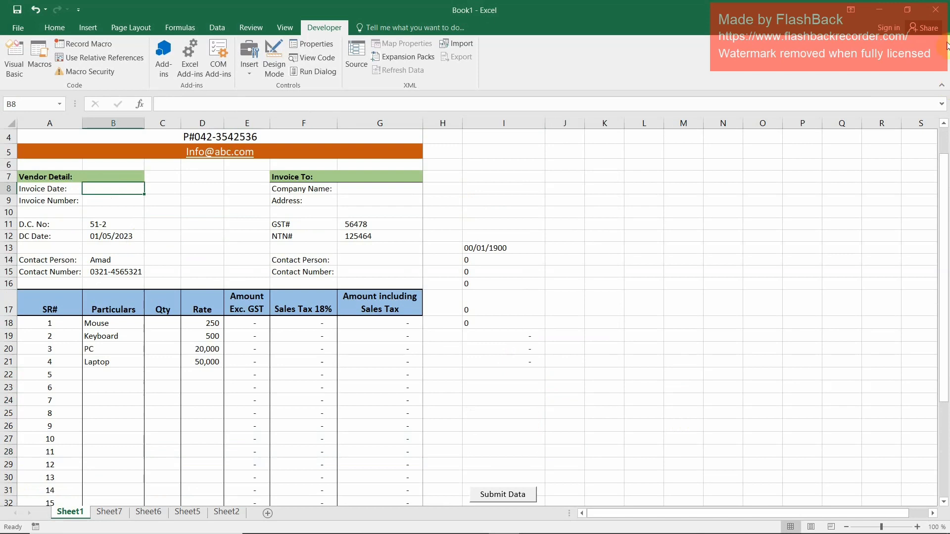
{"action": "type", "text": "25-04-"}
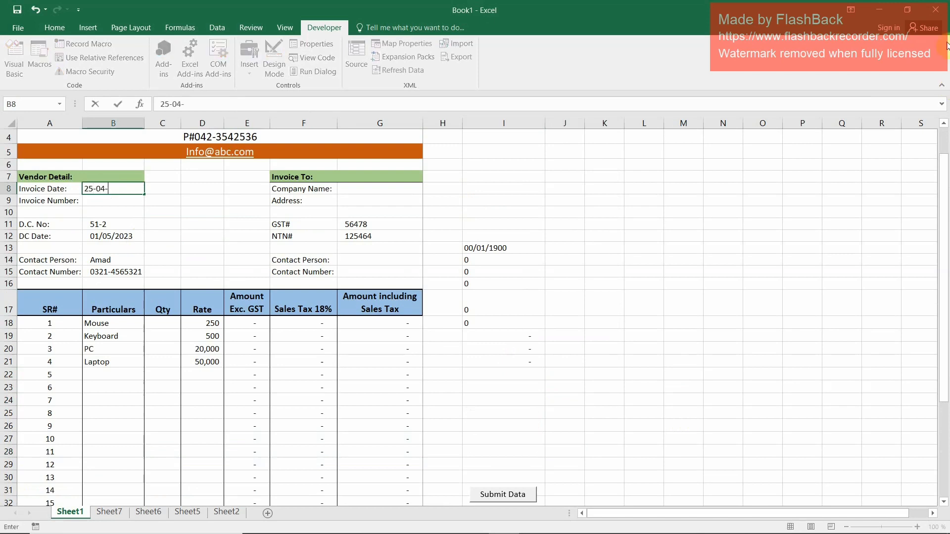
{"action": "type", "text": "2023"}
{"action": "key", "text": "Return"}
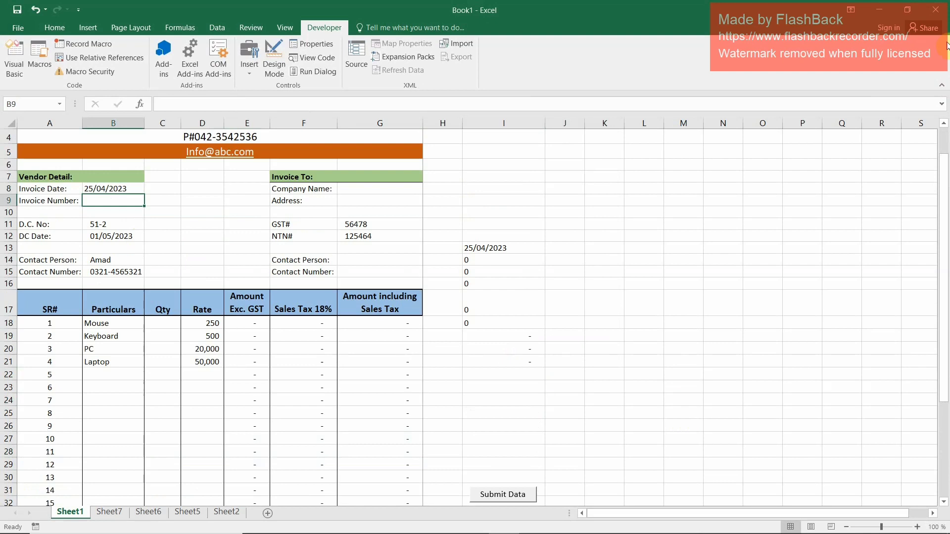
{"action": "type", "text": "125"}
{"action": "key", "text": "Return"}
Enter GGG as the company name in G8 and fill in the customer's address in G9
{"action": "key", "text": "Up"}
{"action": "key", "text": "Right"}
{"action": "key", "text": "Right"}
{"action": "key", "text": "Right"}
{"action": "key", "text": "Right"}
{"action": "key", "text": "Right"}
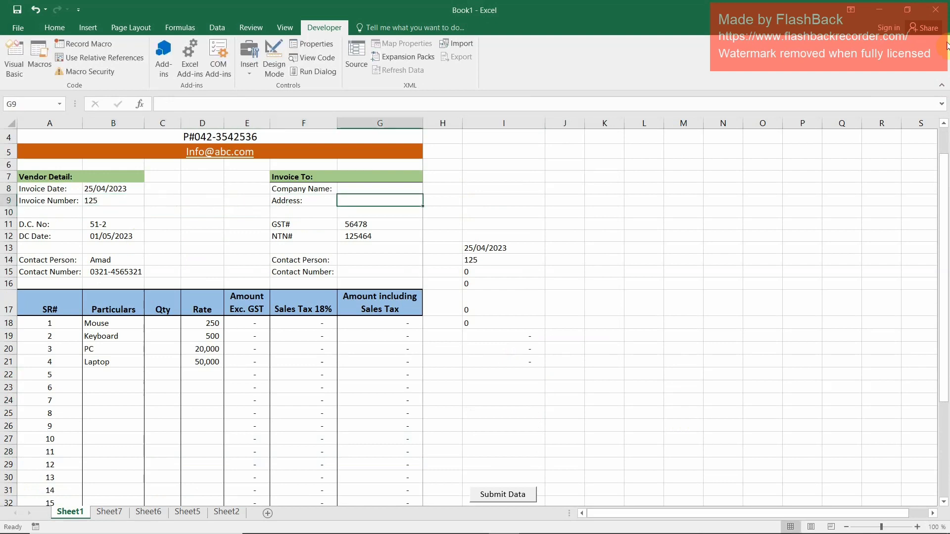
{"action": "key", "text": "Up"}
{"action": "type", "text": "GGG"}
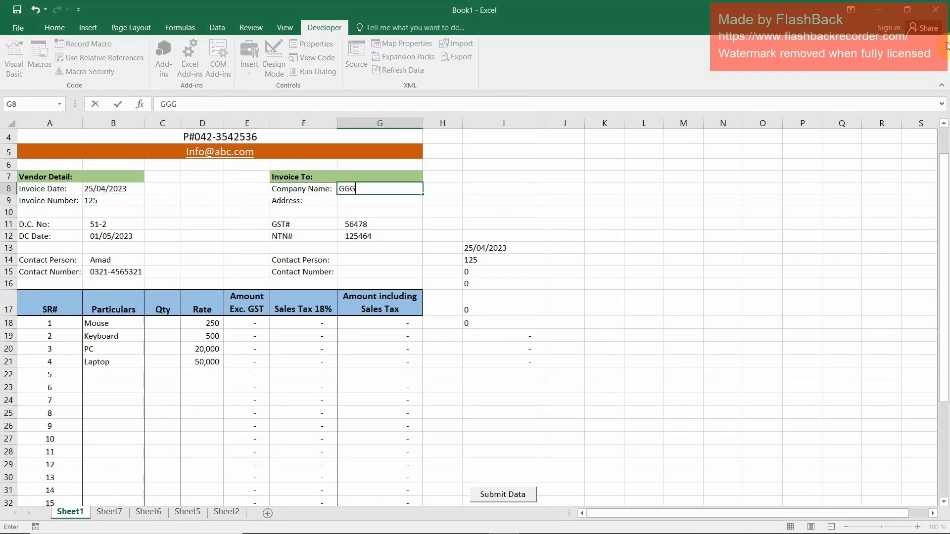
{"action": "key", "text": "Return"}
{"action": "type", "text": "HHHHHHH"}
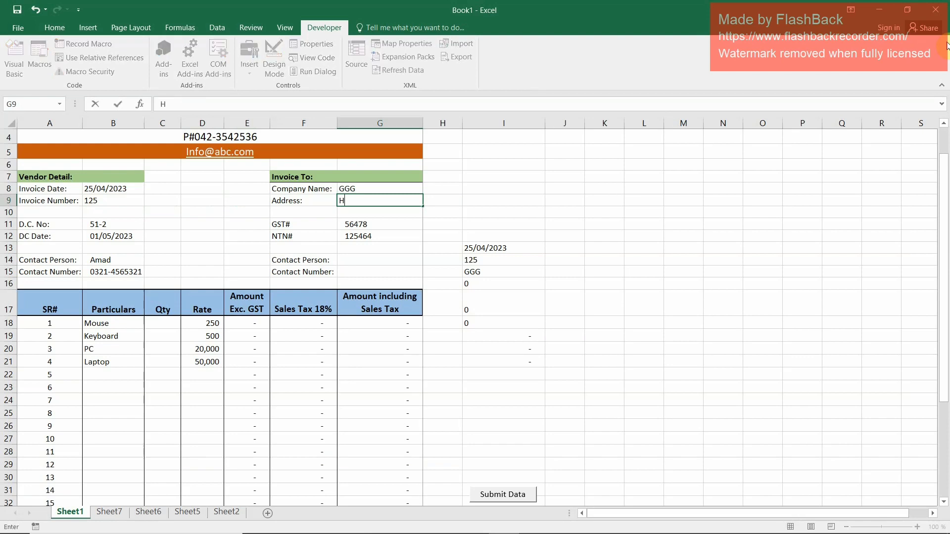
{"action": "key", "text": "Return"}
{"action": "key", "text": "Return"}
{"action": "key", "text": "Return"}
{"action": "key", "text": "Return"}
{"action": "key", "text": "Return"}
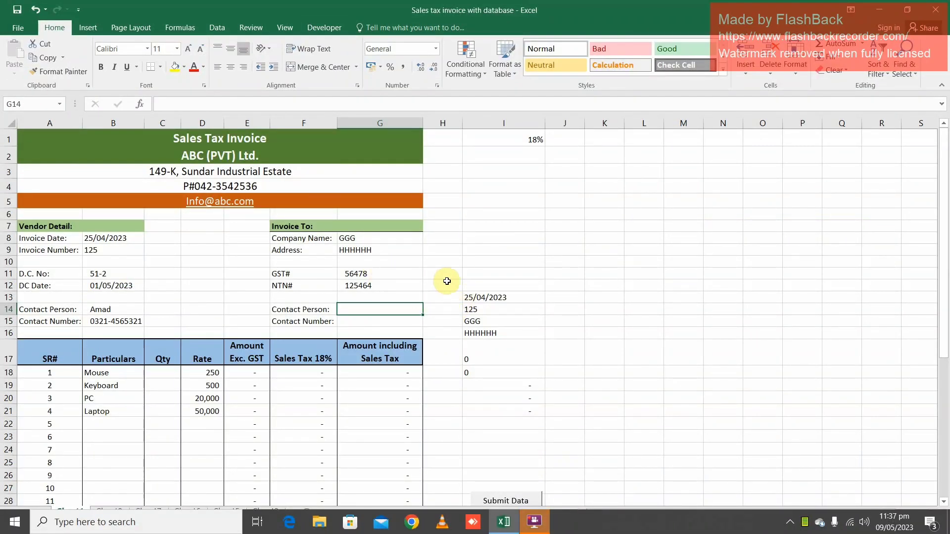
Fill in the customer's contact person in G14 and contact number in G15 of the invoice
{"action": "type", "text": "A"}
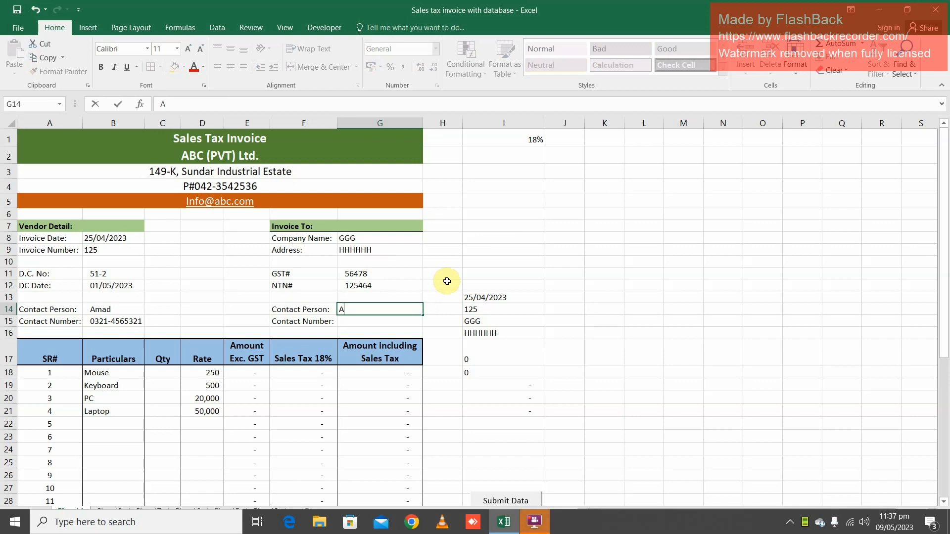
{"action": "type", "text": "bid"}
{"action": "key", "text": "Return"}
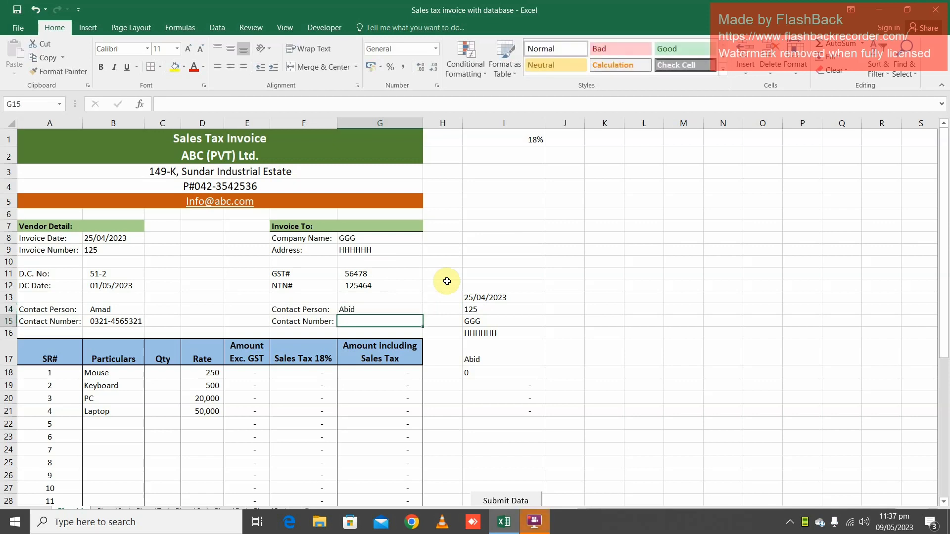
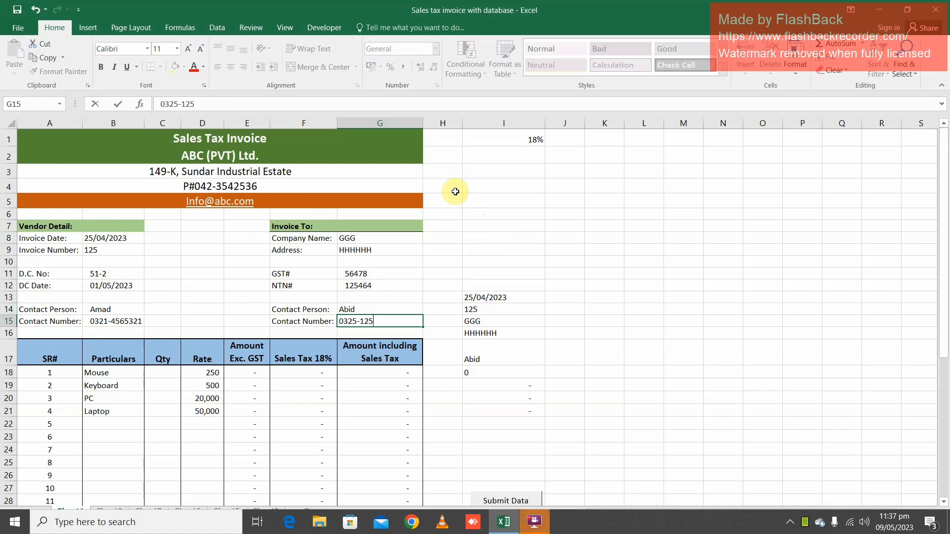
{"action": "key", "text": "Return"}
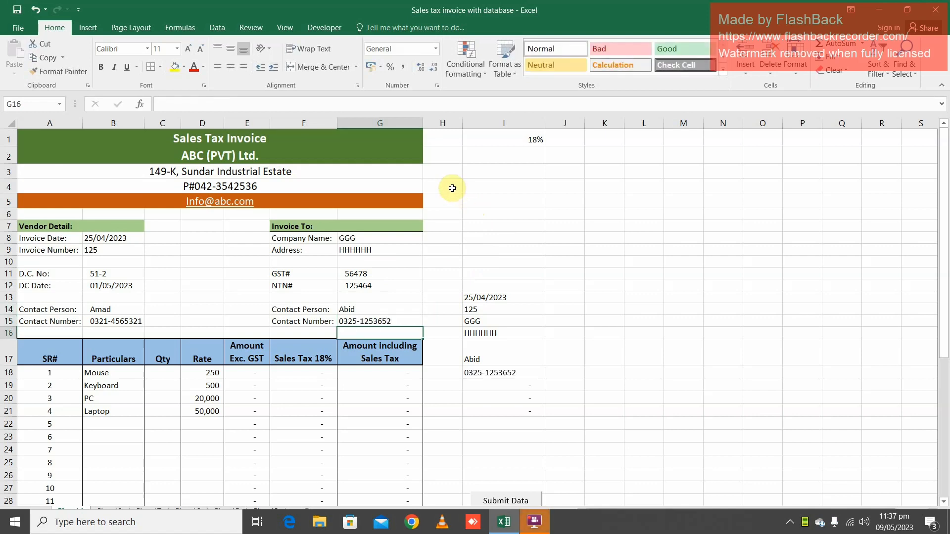
Enter quantities in C18:C21: 1 for Mouse, 2 for Keyboard, 1 for PC and 1 for Laptop
{"action": "key", "text": "Down"}
{"action": "key", "text": "Left"}
{"action": "key", "text": "Left"}
{"action": "key", "text": "Left"}
{"action": "key", "text": "Left"}
{"action": "key", "text": "Down"}
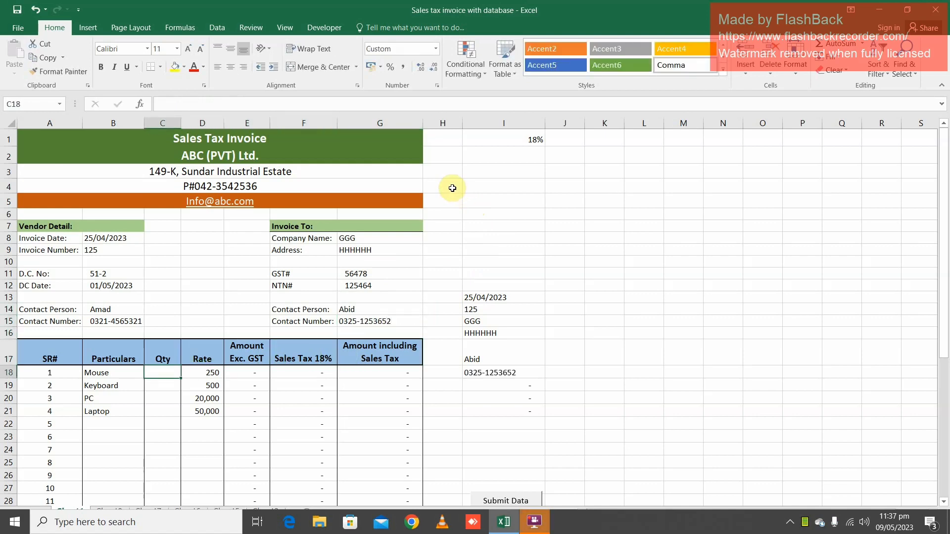
{"action": "type", "text": "1"}
{"action": "key", "text": "Return"}
{"action": "type", "text": "2"}
{"action": "key", "text": "Return"}
{"action": "type", "text": "1"}
{"action": "key", "text": "Return"}
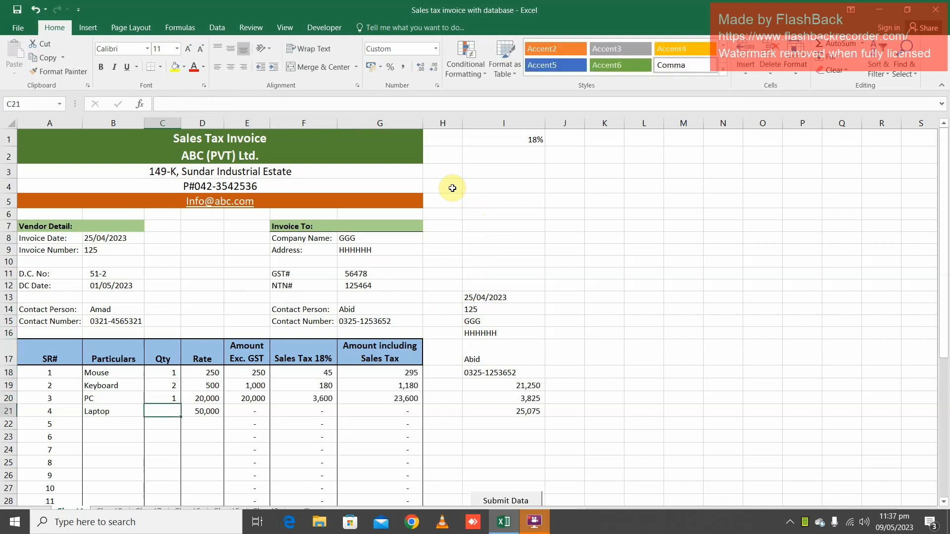
{"action": "type", "text": "1"}
{"action": "key", "text": "Return"}
{"action": "key", "text": "Up"}
{"action": "key", "text": "Up"}
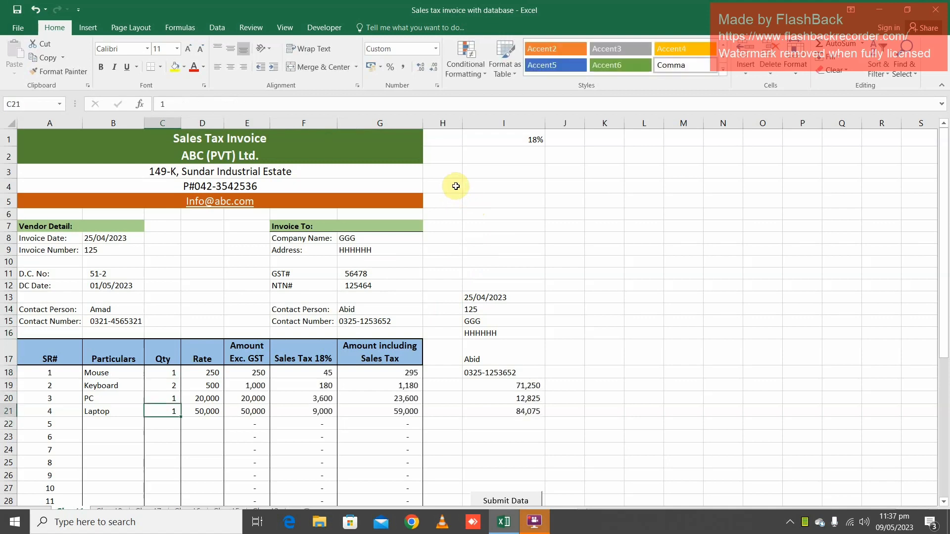
Run the Submit Data macro to add invoice 125 to the database table
{"action": "key", "text": "Right"}
{"action": "key", "text": "Right"}
{"action": "key", "text": "Right"}
{"action": "key", "text": "Right"}
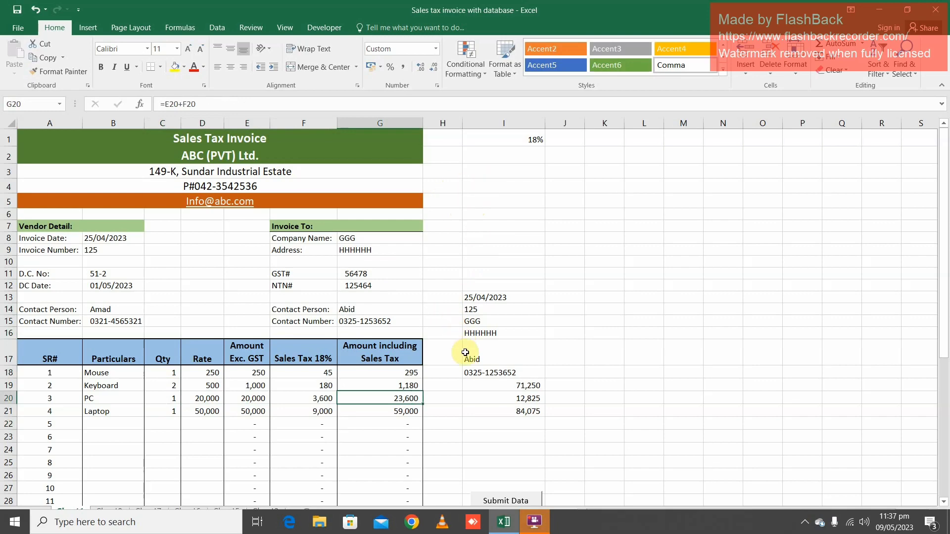
{"action": "scroll", "coordinate": [466, 354], "scroll_direction": "down", "scroll_amount": 2}
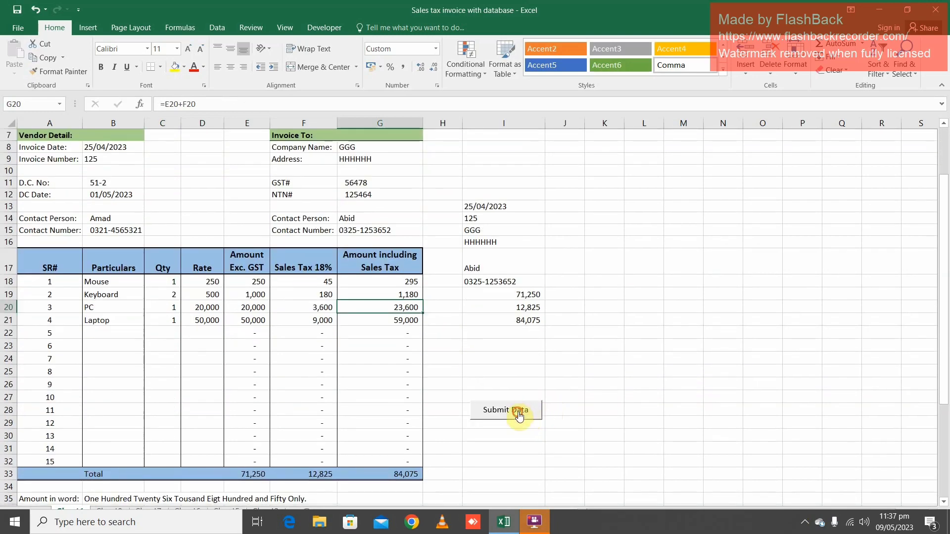
{"action": "left_click", "coordinate": [522, 411]}
Inspect the invoice date and number, company name and address, and customer contact cells on Sheet1
{"action": "scroll", "coordinate": [103, 175], "scroll_direction": "up", "scroll_amount": 1}
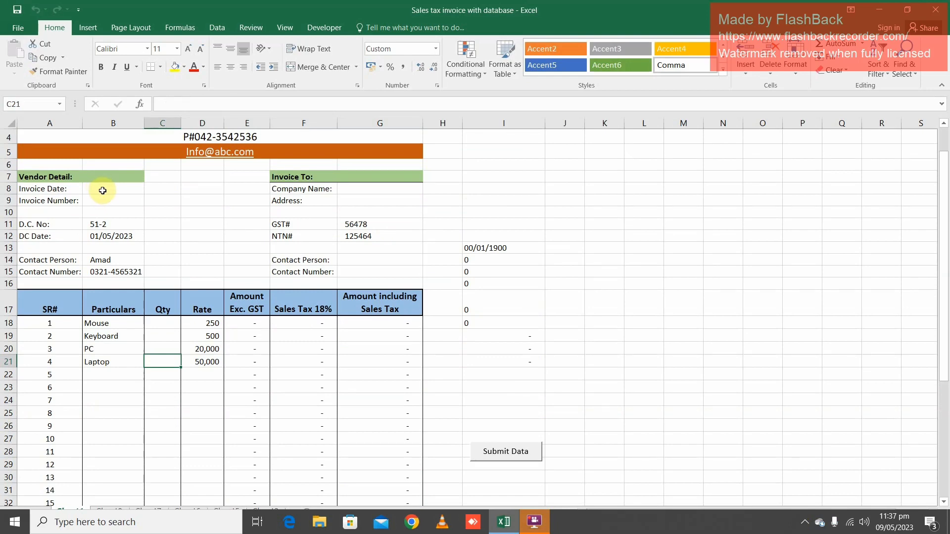
{"action": "left_click_drag", "start_coordinate": [102, 189], "coordinate": [102, 201]}
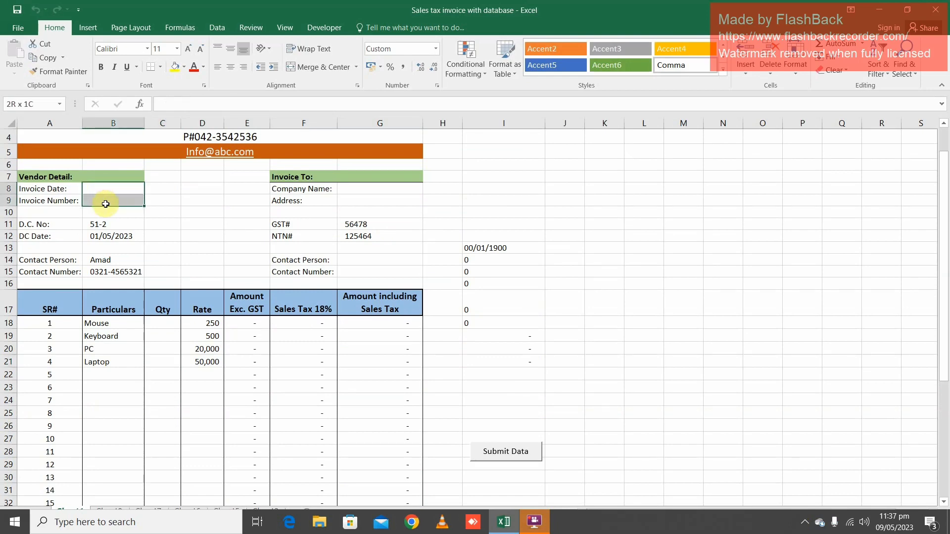
{"action": "left_click_drag", "start_coordinate": [374, 189], "coordinate": [375, 202]}
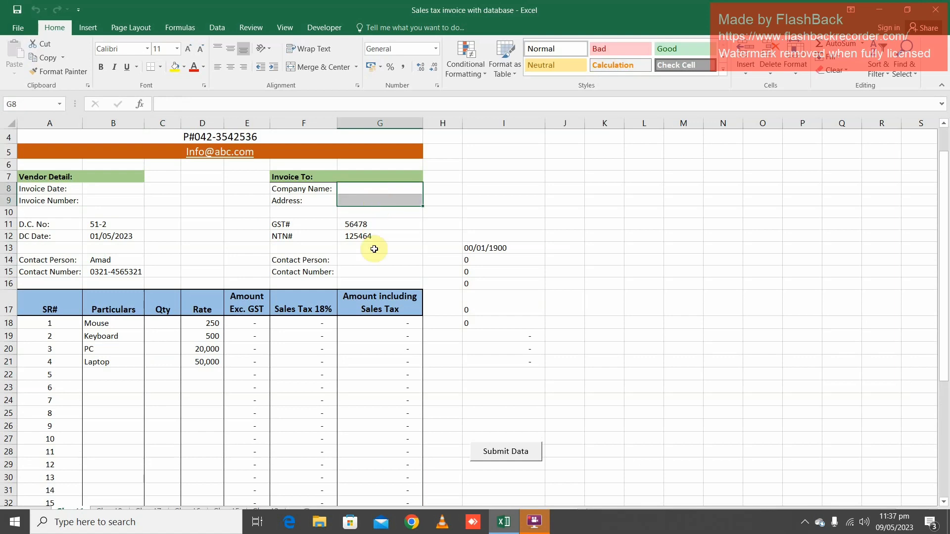
{"action": "left_click_drag", "start_coordinate": [373, 260], "coordinate": [376, 283]}
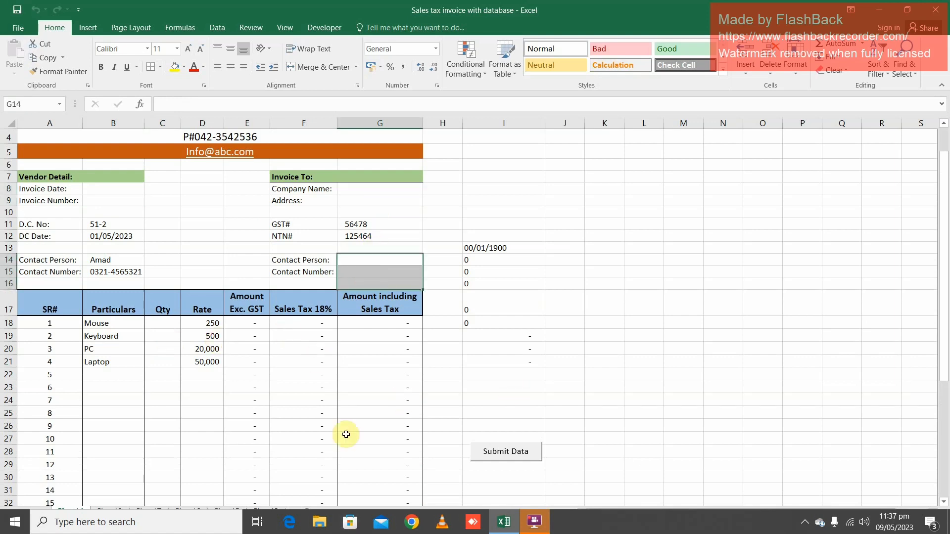
{"action": "left_click", "coordinate": [733, 413]}
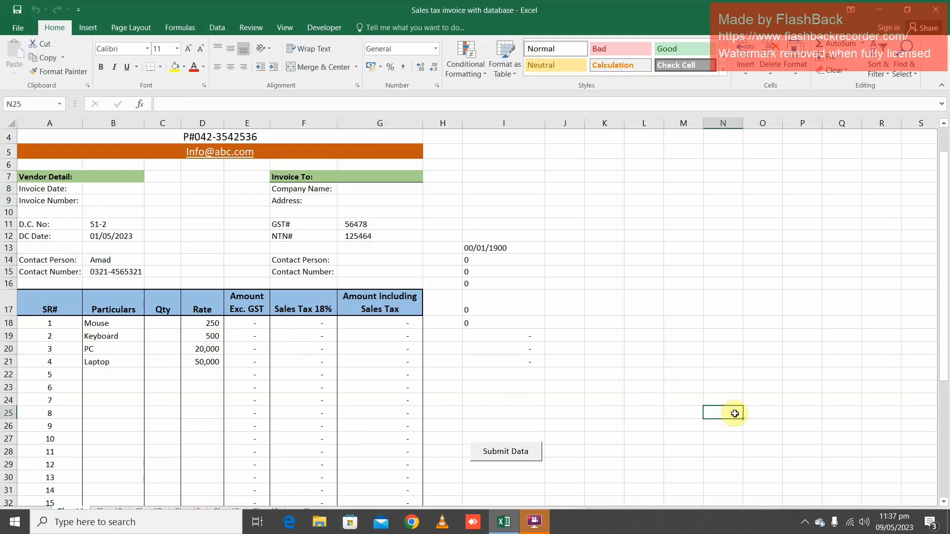
Review the submitted GGG invoice row and the record below it in the database table on Sheet2
{"action": "left_click", "coordinate": [304, 508]}
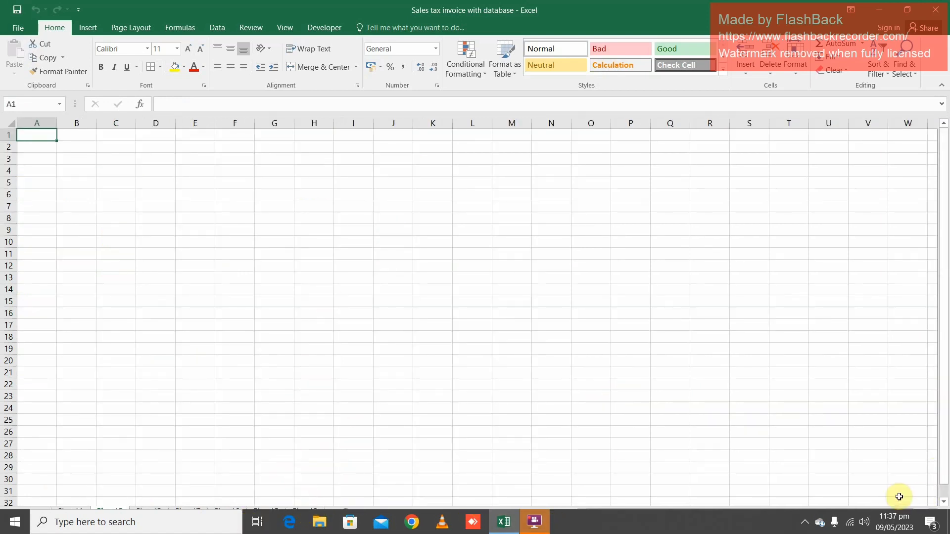
{"action": "left_click", "coordinate": [907, 10]}
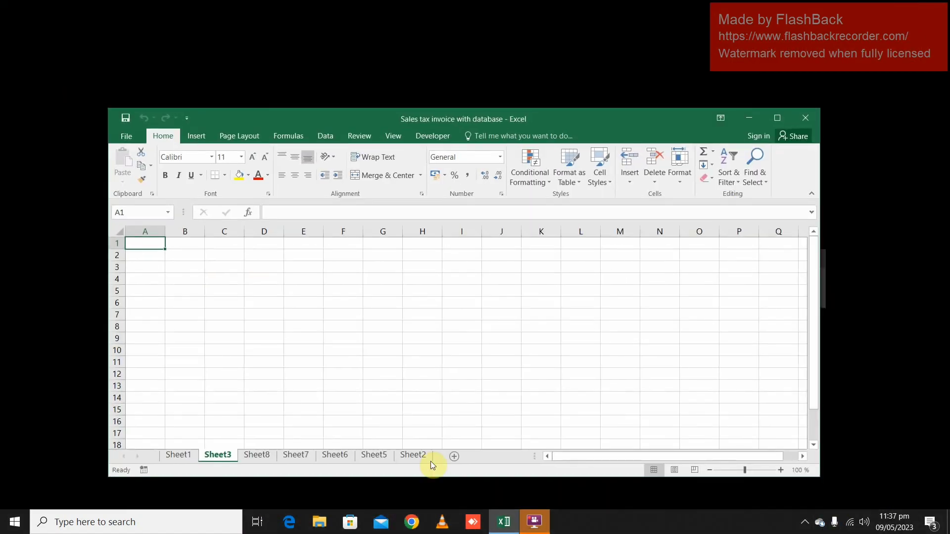
{"action": "left_click", "coordinate": [405, 456]}
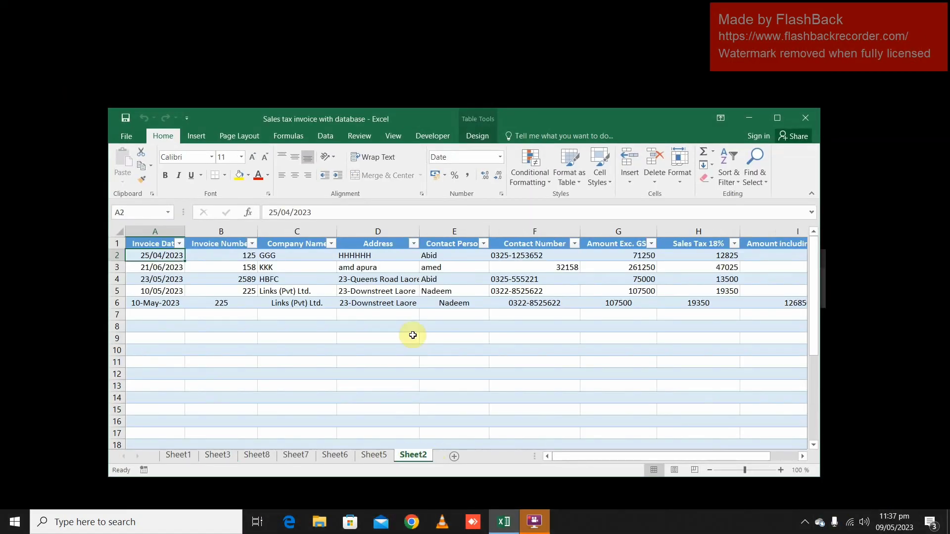
{"action": "left_click", "coordinate": [273, 254]}
{"action": "left_click", "coordinate": [380, 266]}
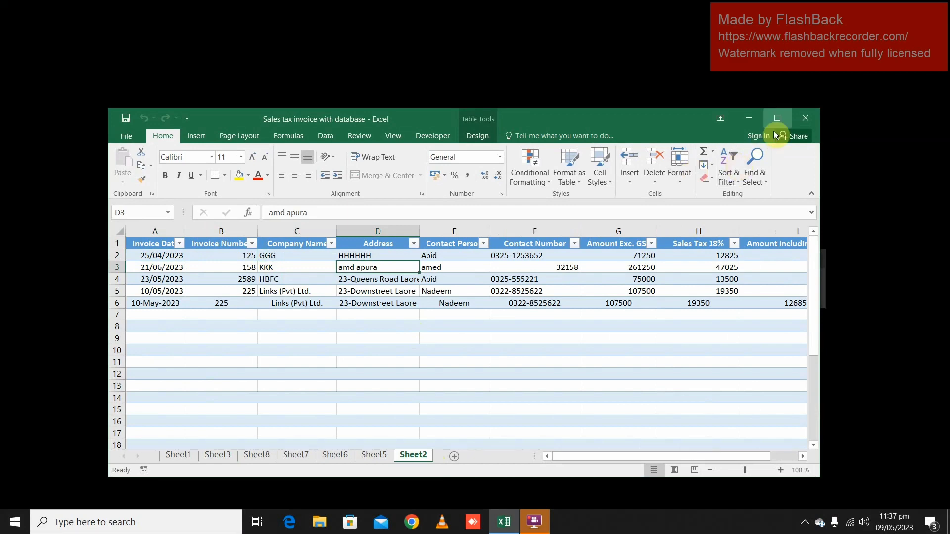
{"action": "left_click", "coordinate": [779, 117]}
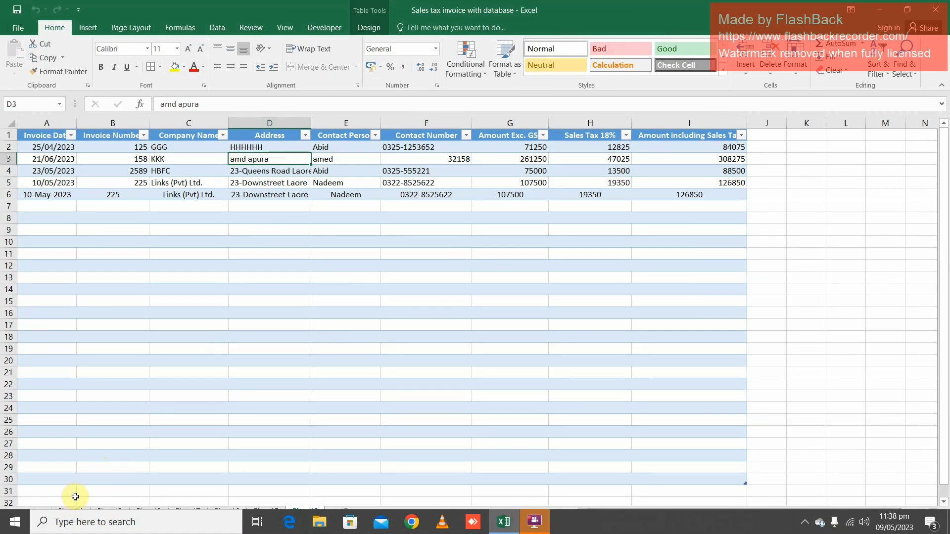
Return to the invoice template on Sheet1 and show the workbook window full screen
{"action": "left_click", "coordinate": [55, 513]}
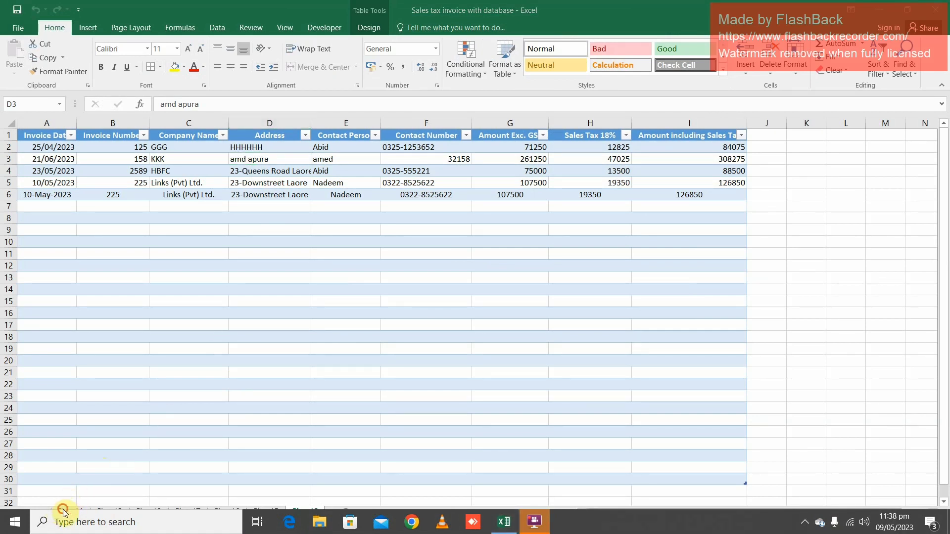
{"action": "left_click", "coordinate": [63, 512]}
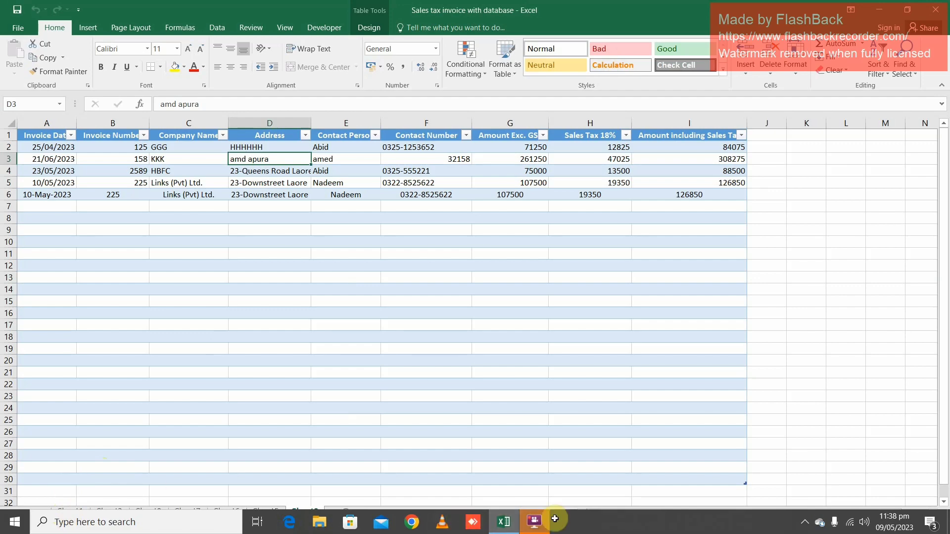
{"action": "left_click", "coordinate": [894, 16]}
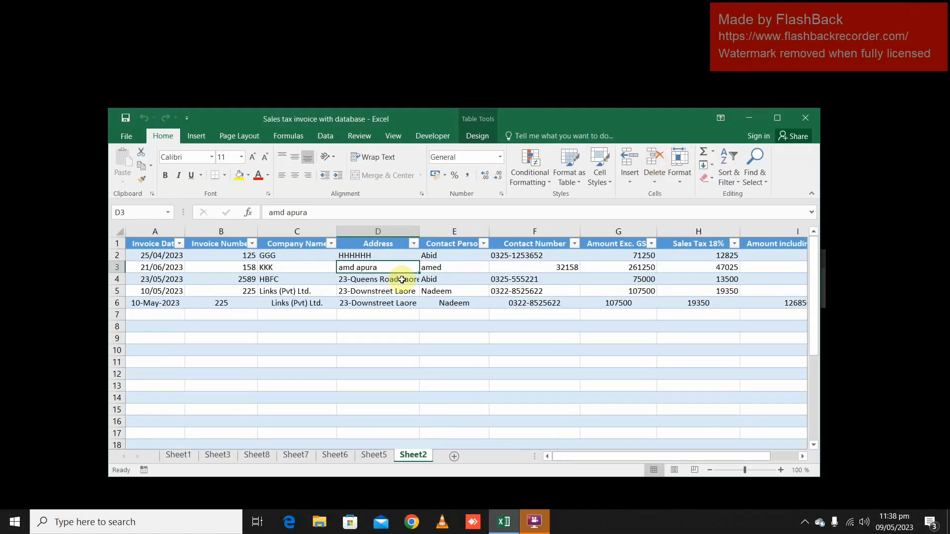
{"action": "left_click", "coordinate": [179, 455]}
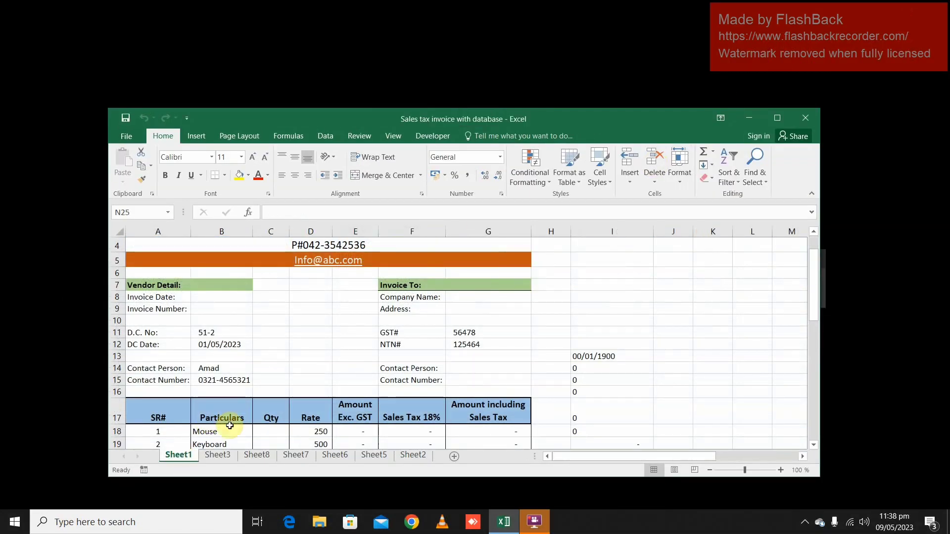
{"action": "left_click", "coordinate": [777, 118]}
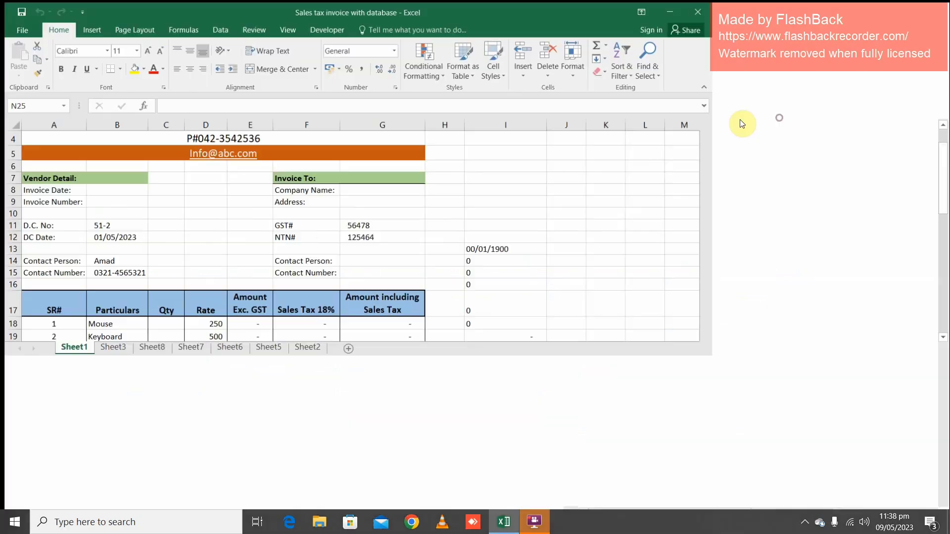